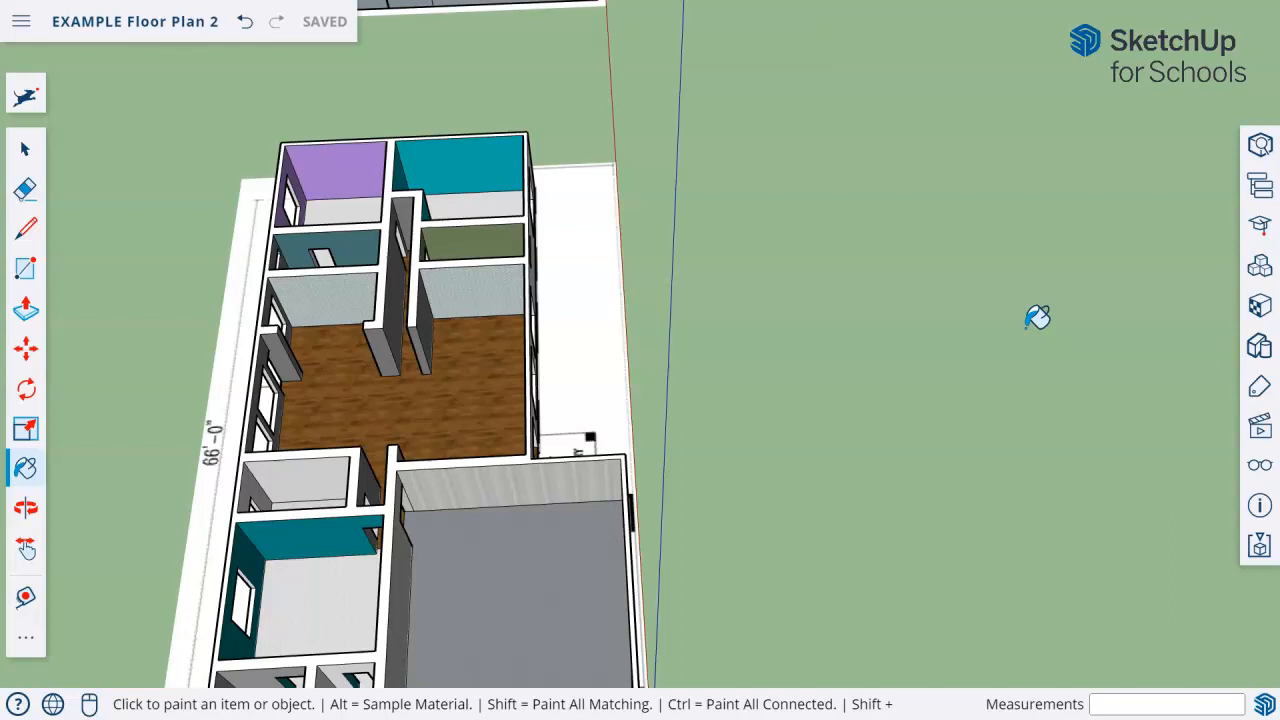
Draw a rectangle about 15' 9" by 3' 8" on the open ground beside the house.
scroll(773, 278, up, 3)
shift+middle_drag(514, 336, 480, 320)
scroll(880, 297, up, 2)
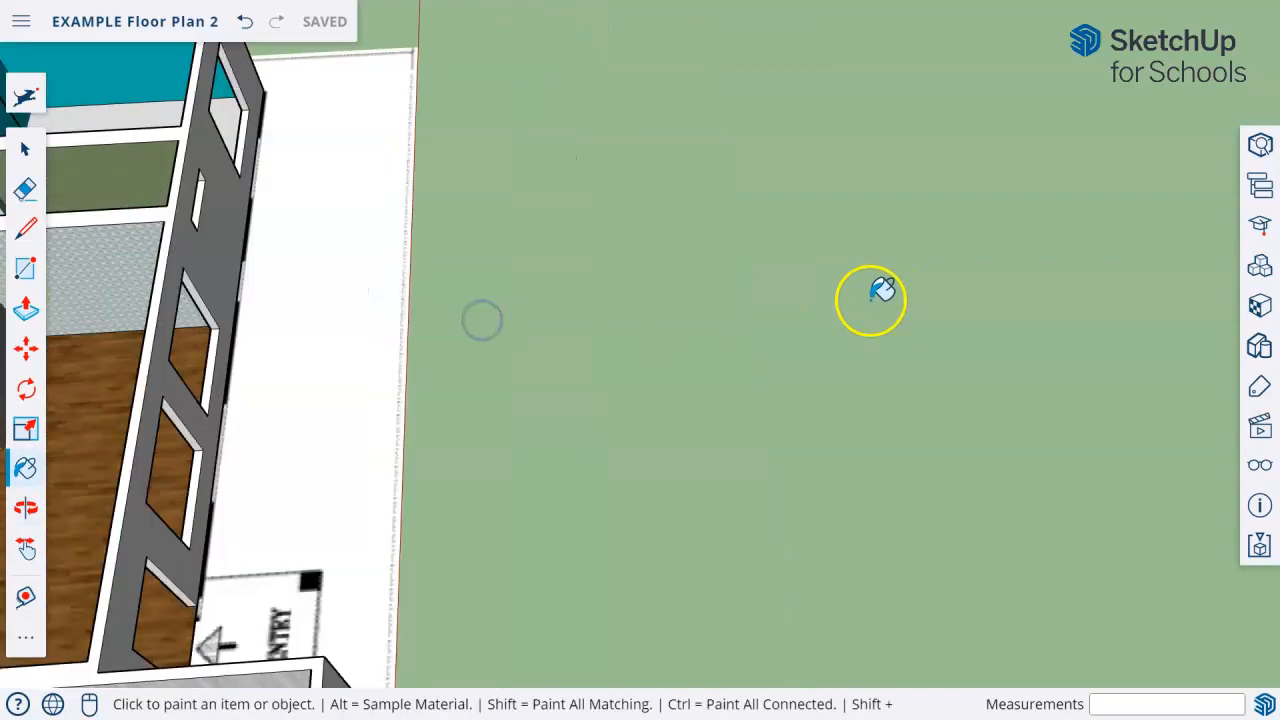
middle_drag(869, 299, 828, 289)
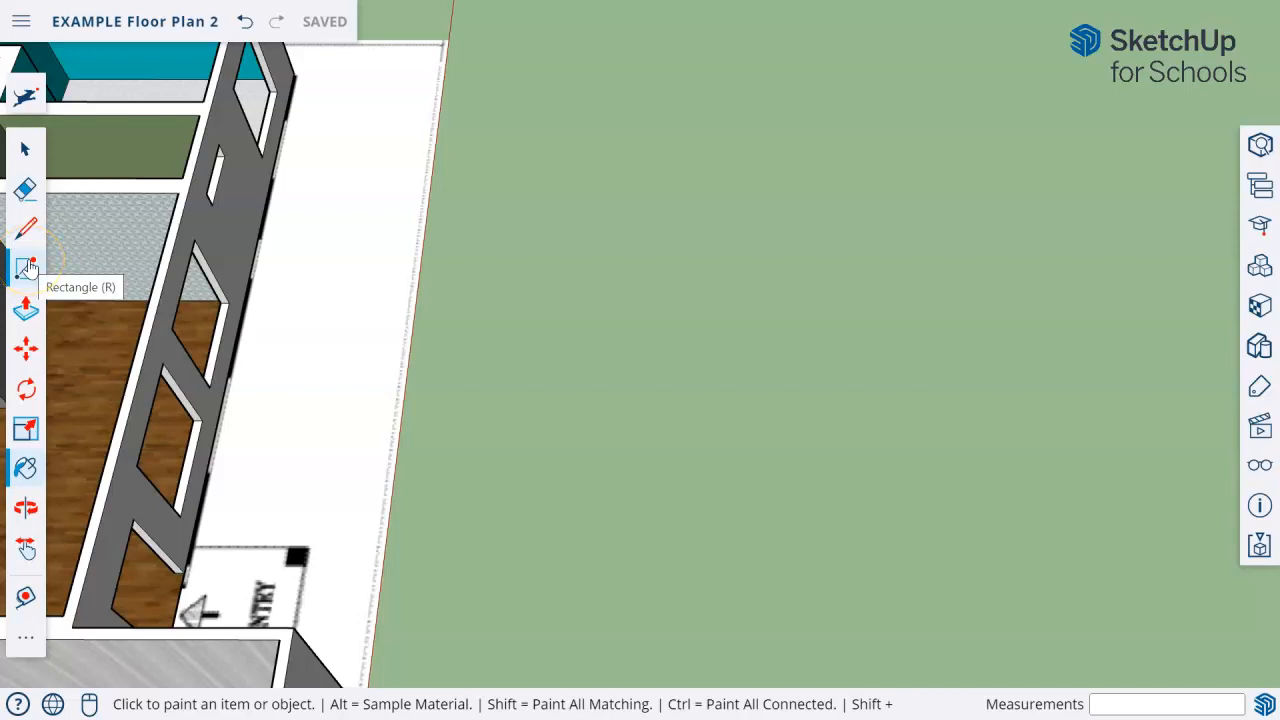
click(26, 268)
click(534, 375)
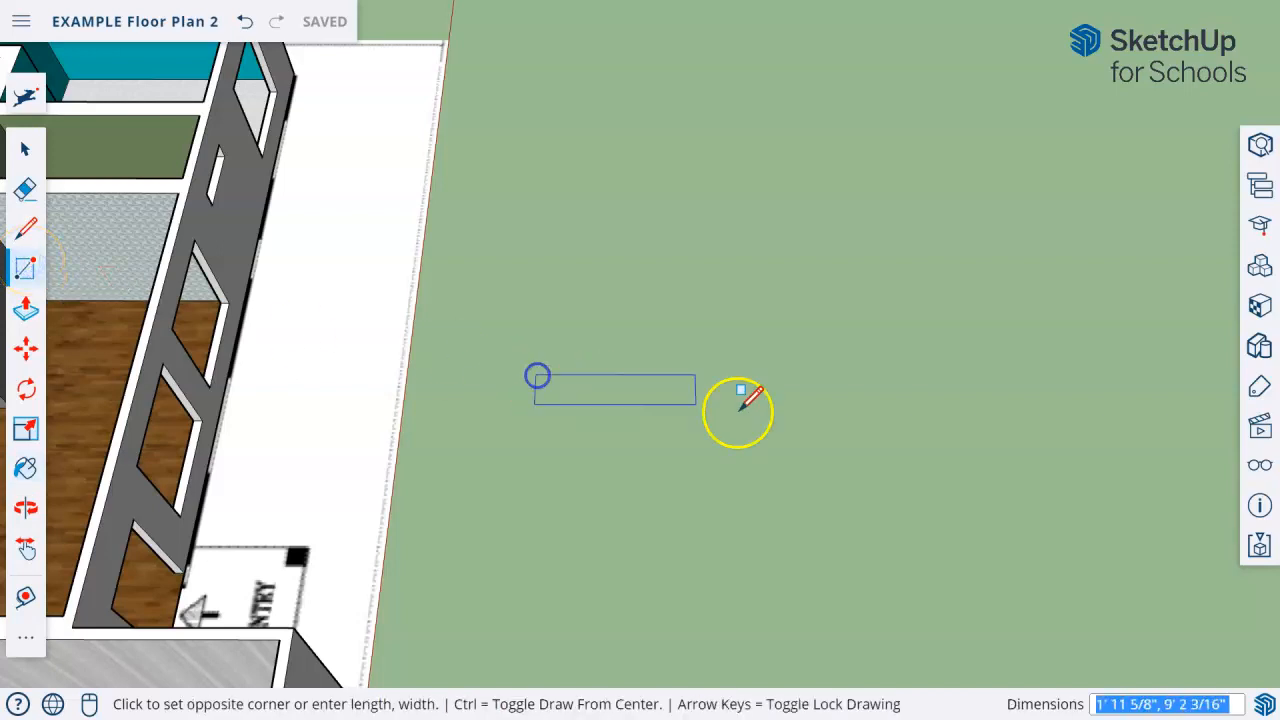
click(814, 430)
Extrude the new rectangle upward into a low base slab.
click(27, 312)
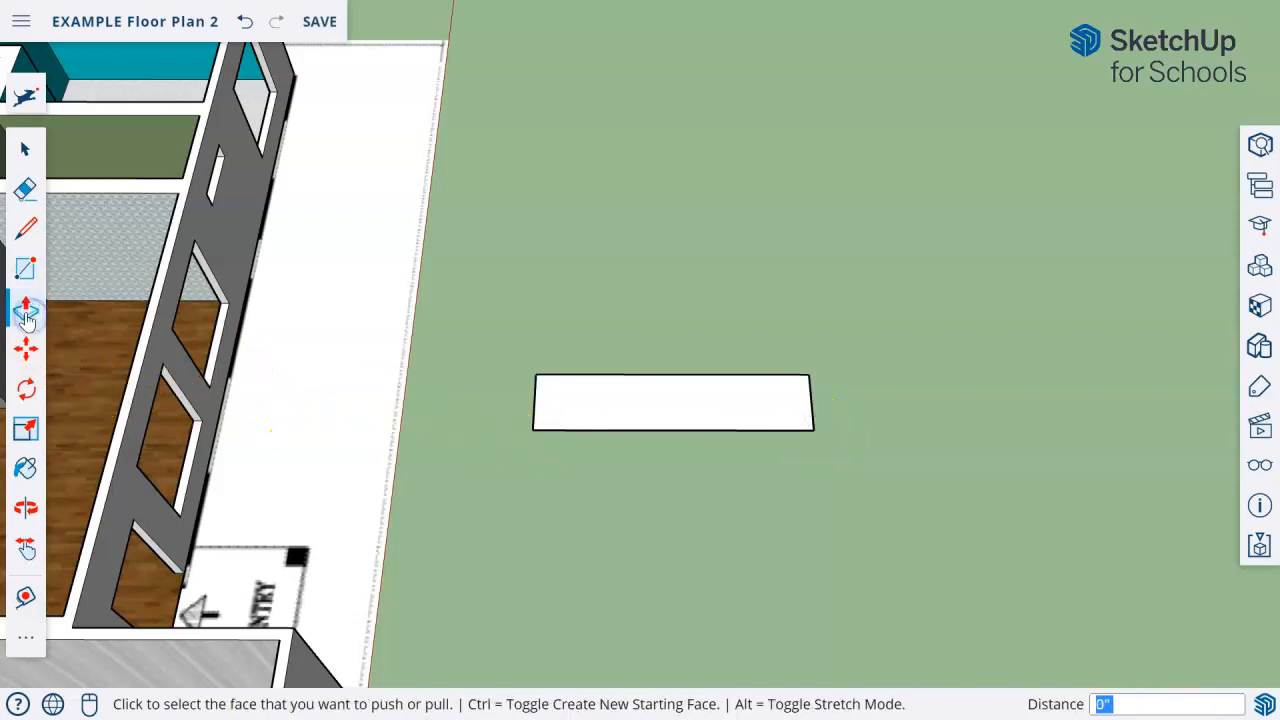
click(694, 428)
click(400, 406)
click(38, 292)
click(28, 428)
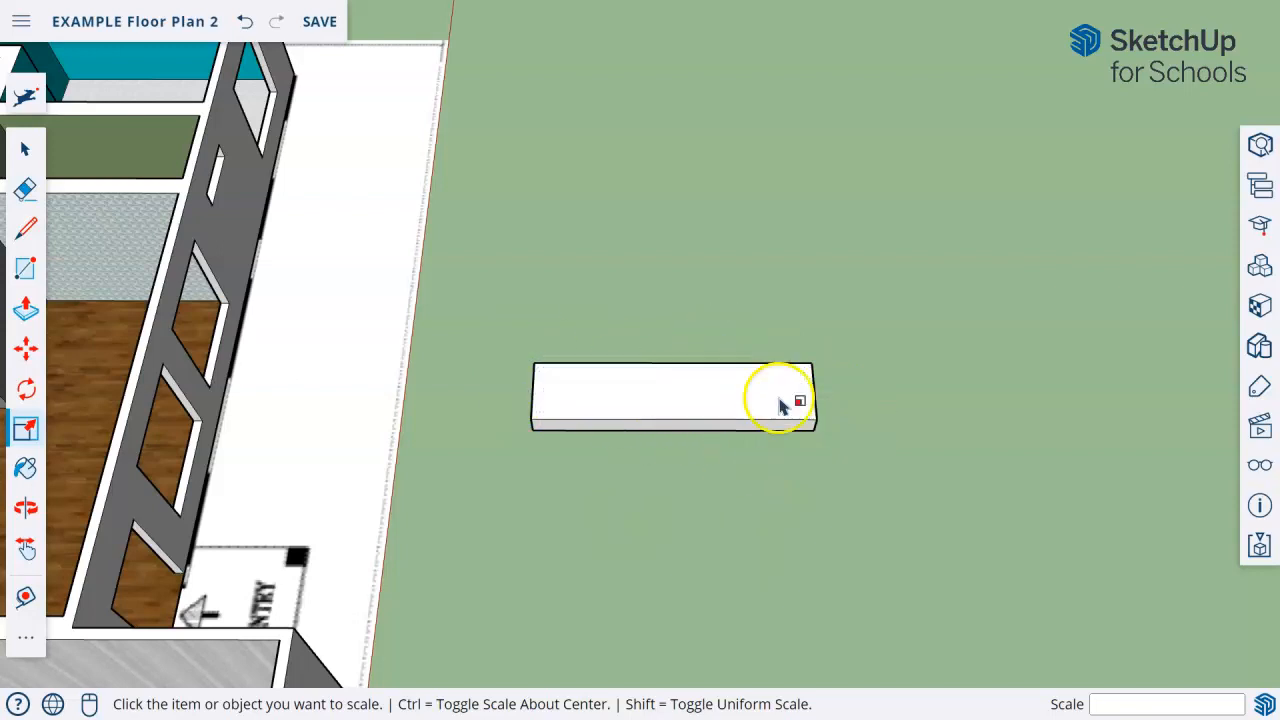
Offset the outline of the slab's top face inward by about 7 7/16".
click(25, 97)
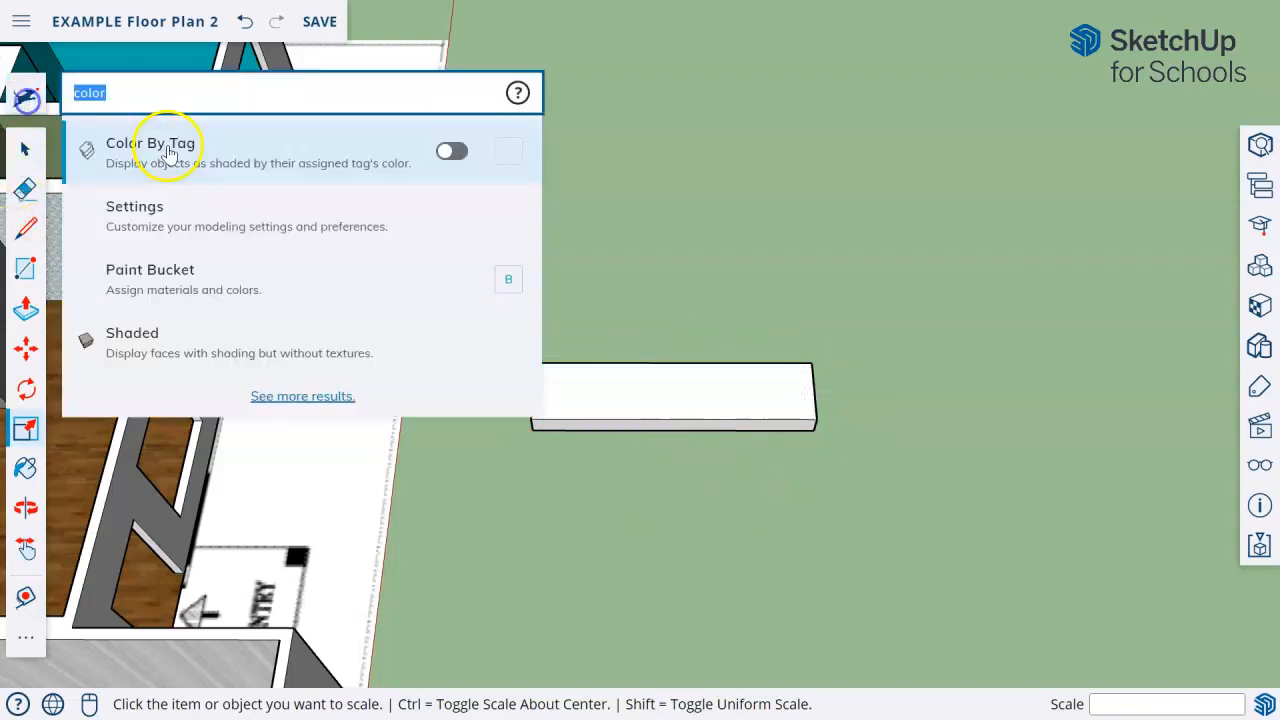
text(off)
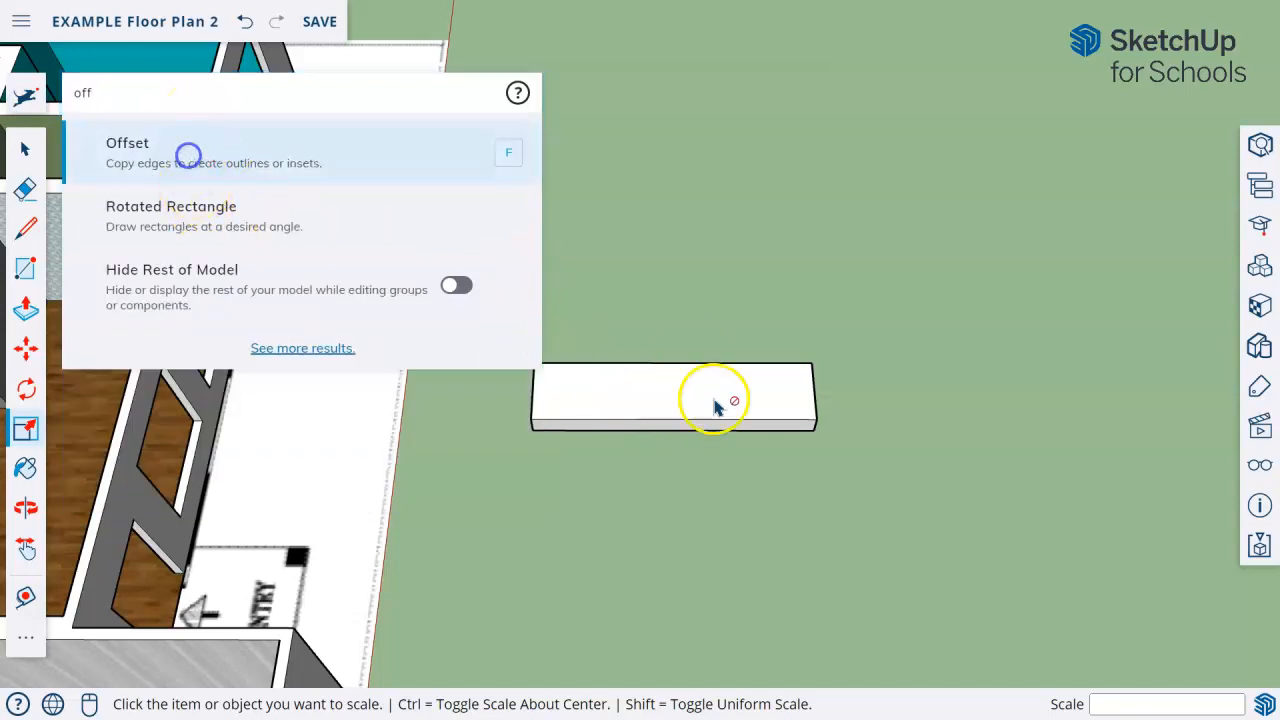
click(664, 378)
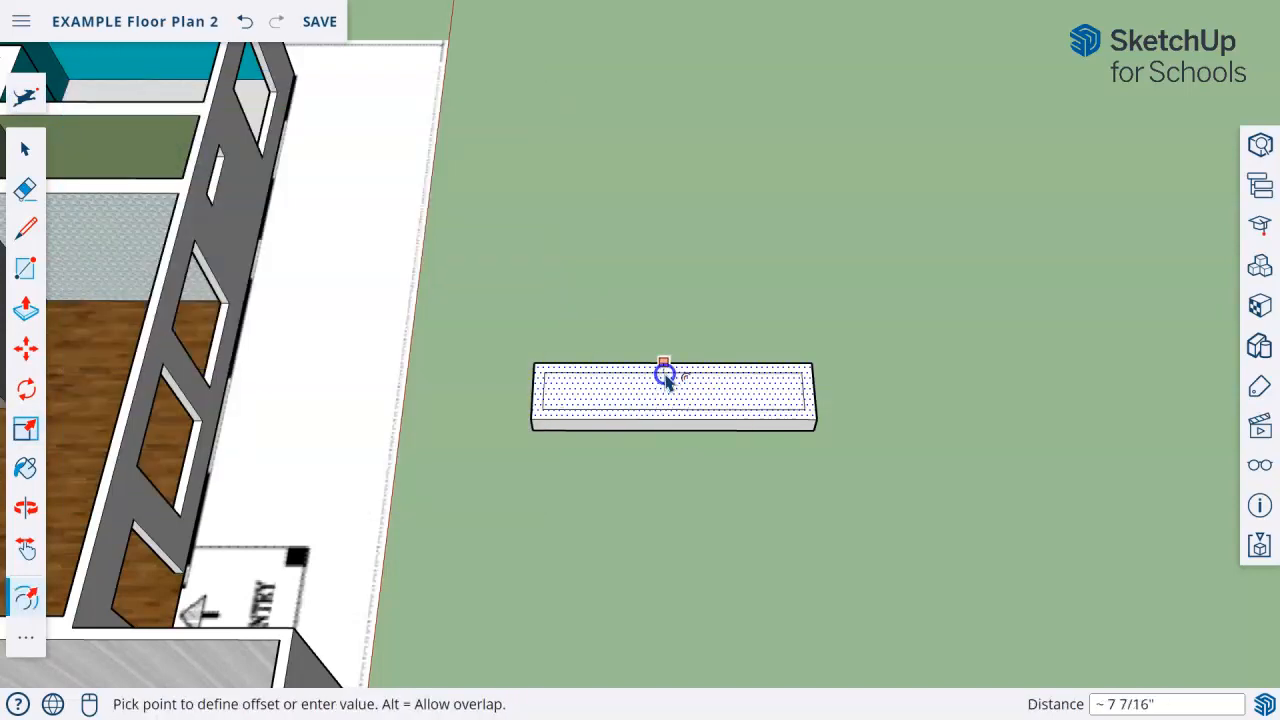
click(666, 379)
Extrude the slab's inset top face upward by about 11' 9" to form the fireplace body.
click(26, 308)
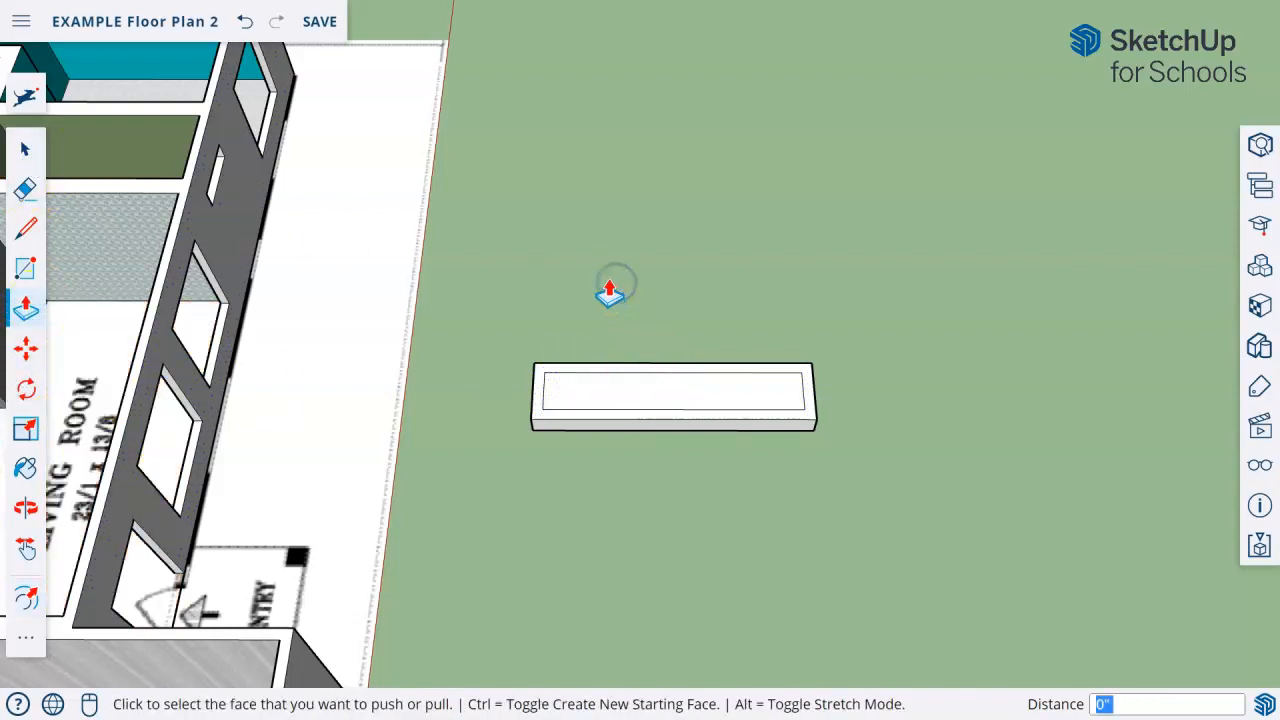
key(ctrl+z)
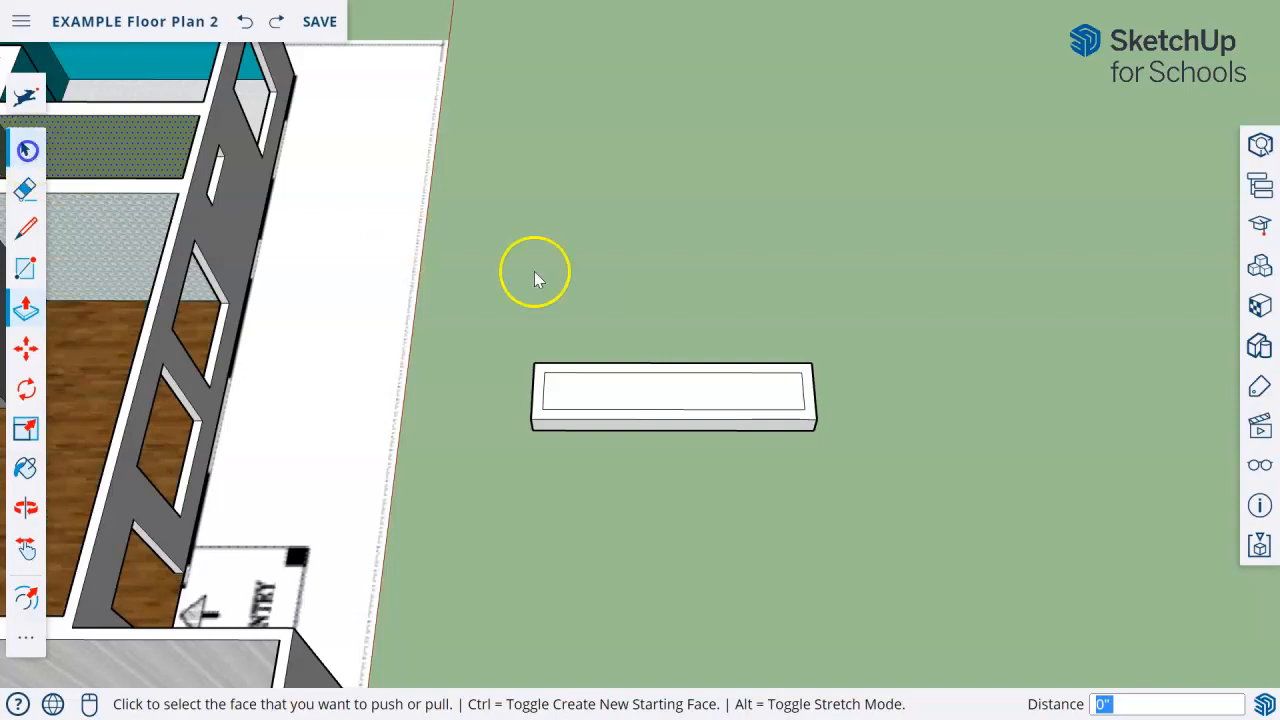
click(26, 308)
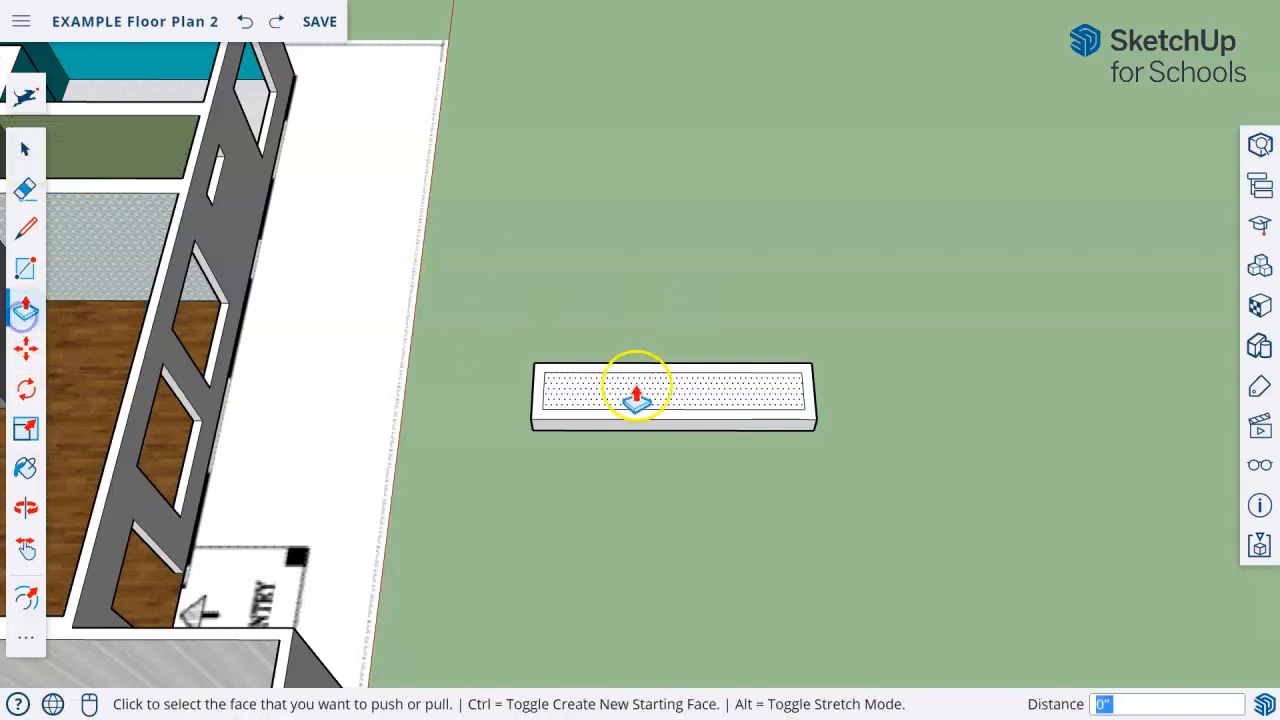
click(636, 395)
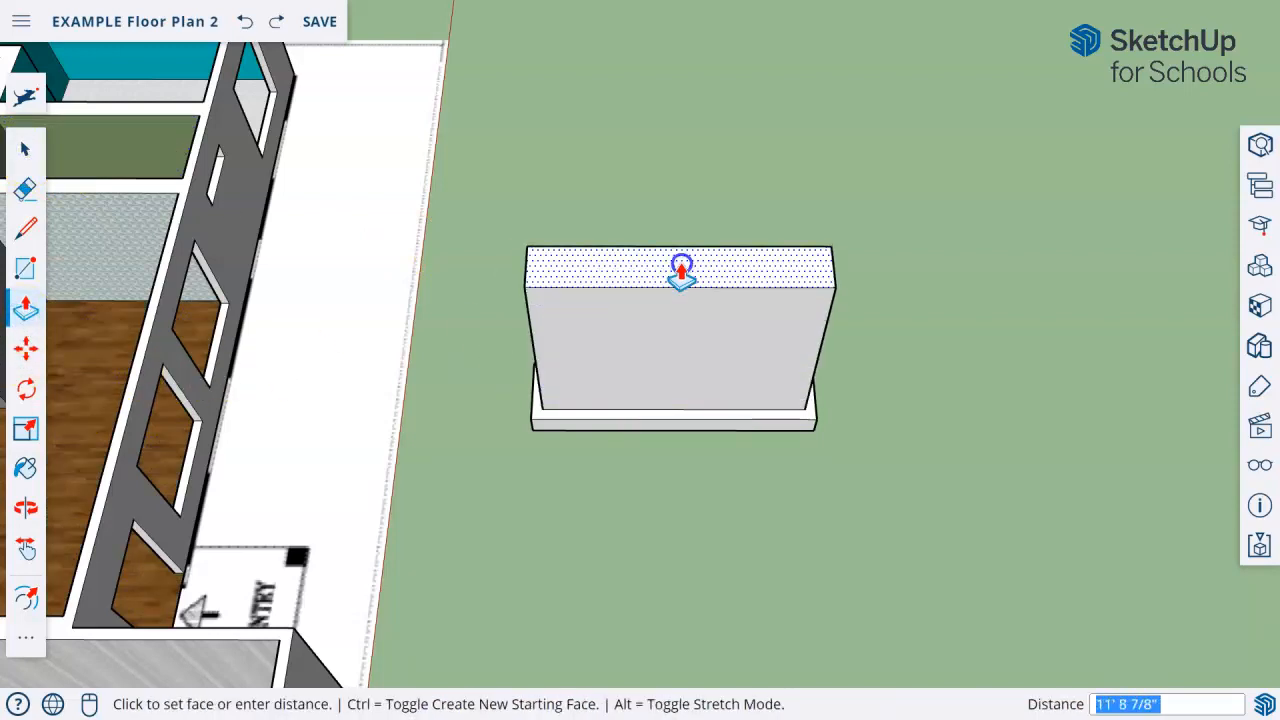
click(682, 265)
Lower the top face of the fireplace body by about 1' 10".
middle_drag(989, 363, 969, 252)
click(720, 202)
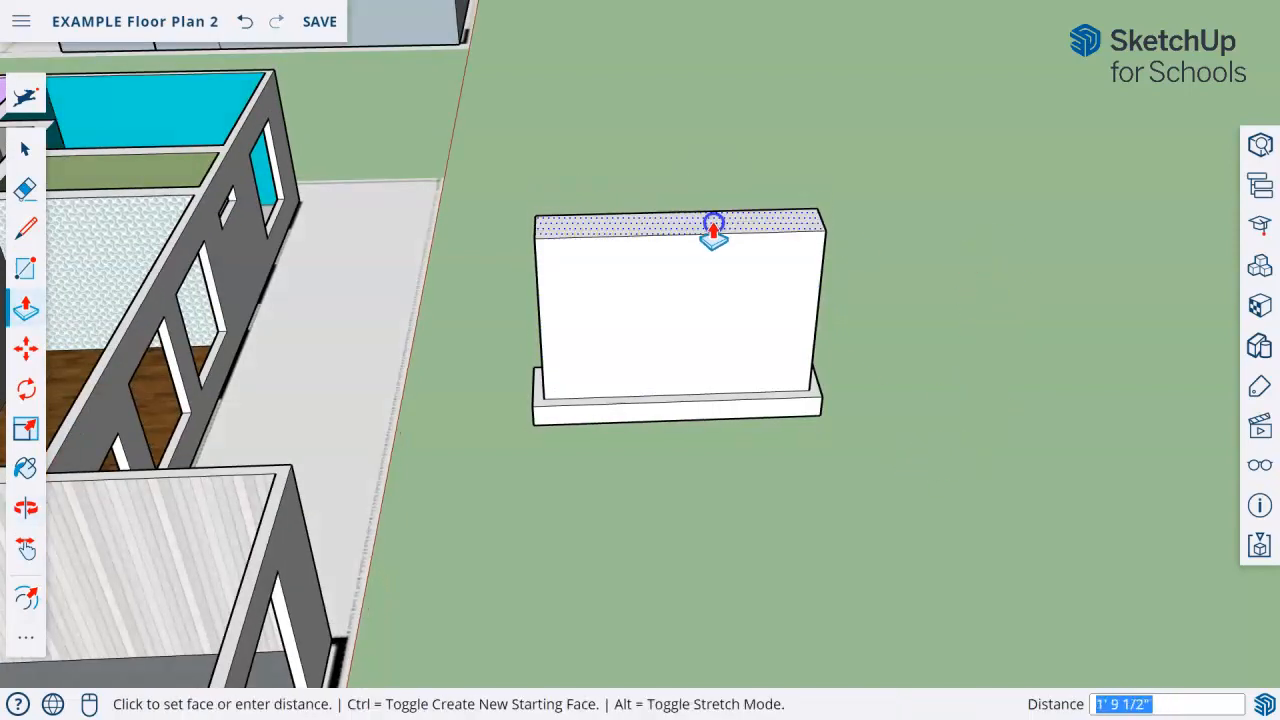
click(715, 228)
Draw a firebox rectangle about 9' 8" wide and 7' high on the body's front face, starting from its lower edge.
click(38, 276)
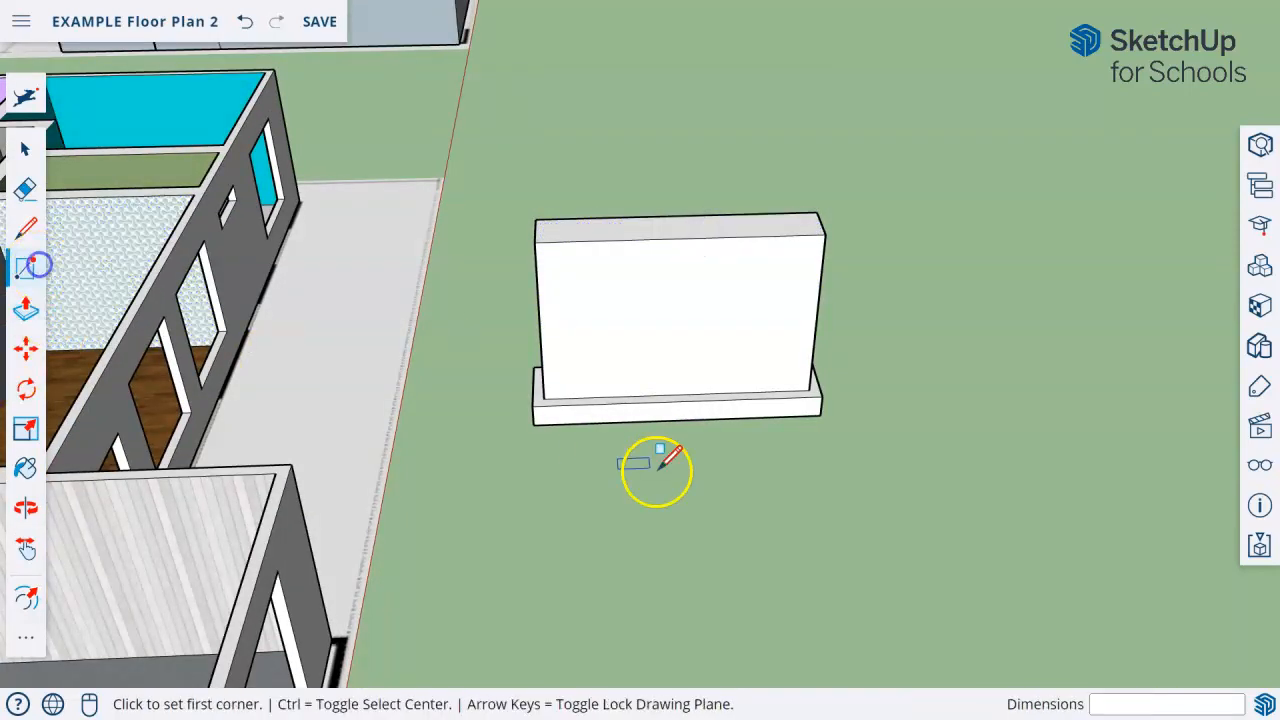
click(589, 395)
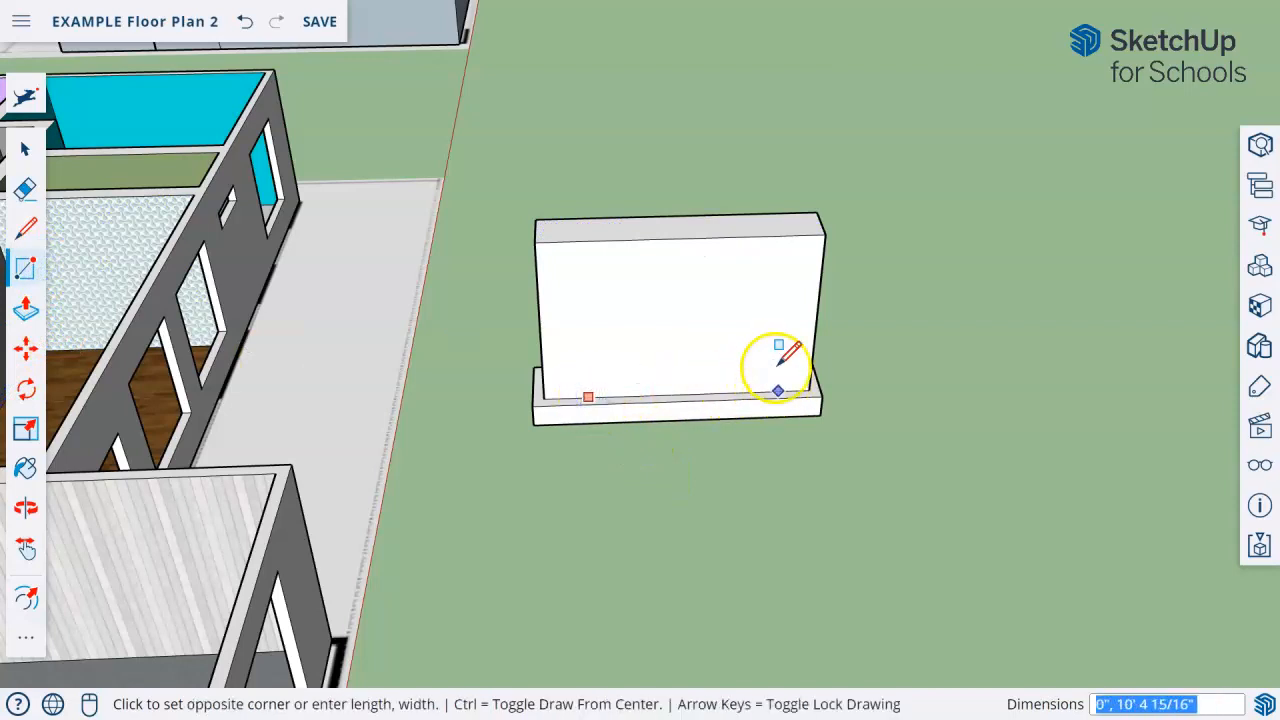
click(773, 285)
Offset the outline of the body's top face outward by about 7 3/16" to outline the mantel.
middle_drag(694, 277, 640, 337)
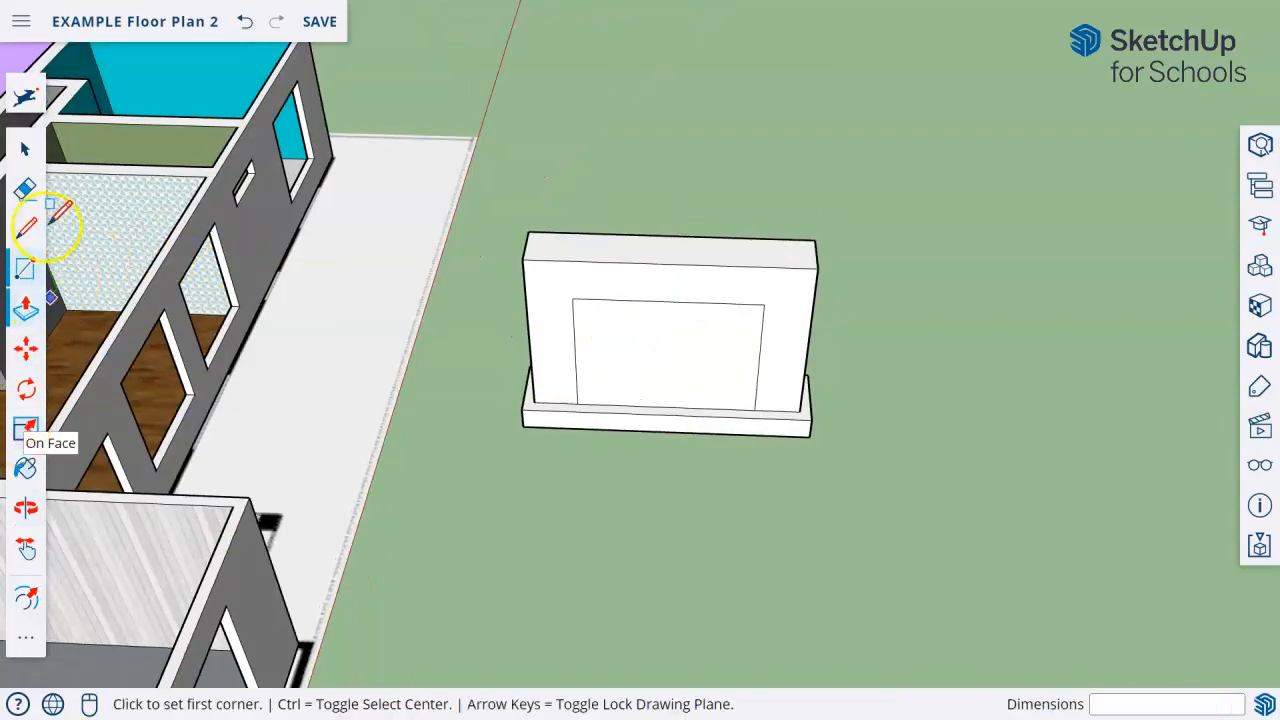
click(27, 92)
click(194, 133)
click(605, 252)
click(604, 254)
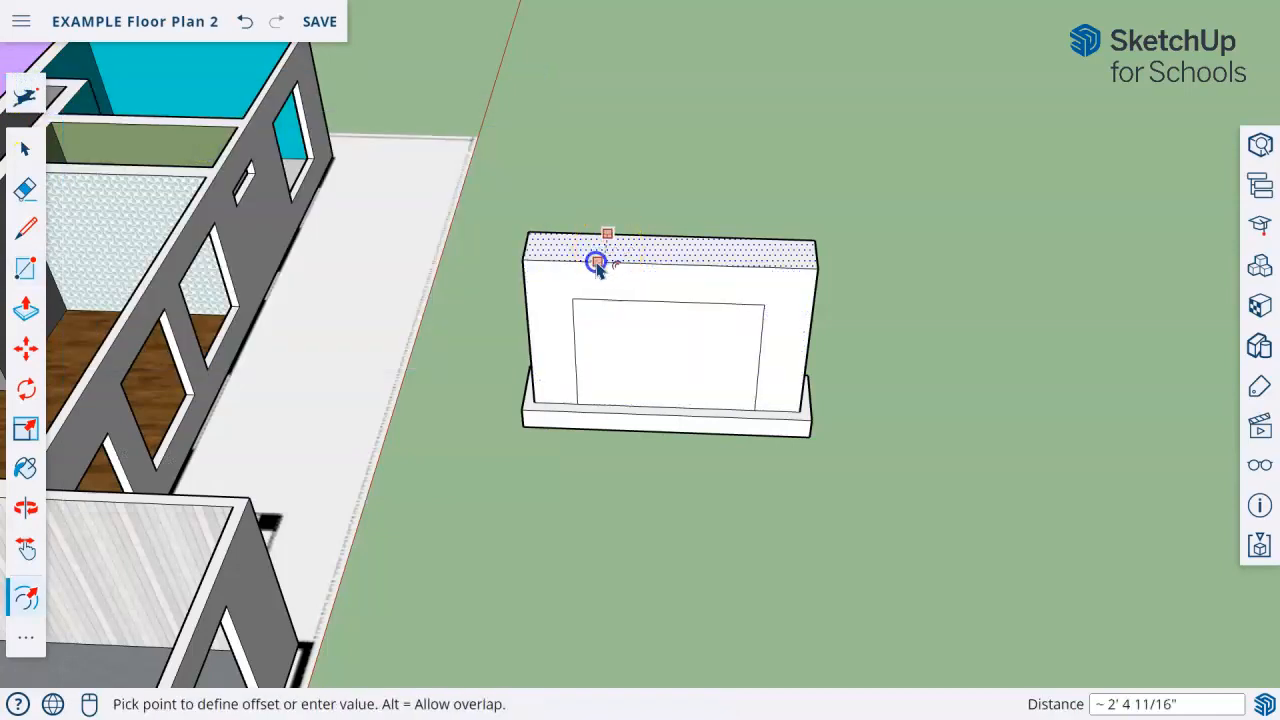
key(Escape)
middle_drag(593, 276, 727, 329)
click(568, 308)
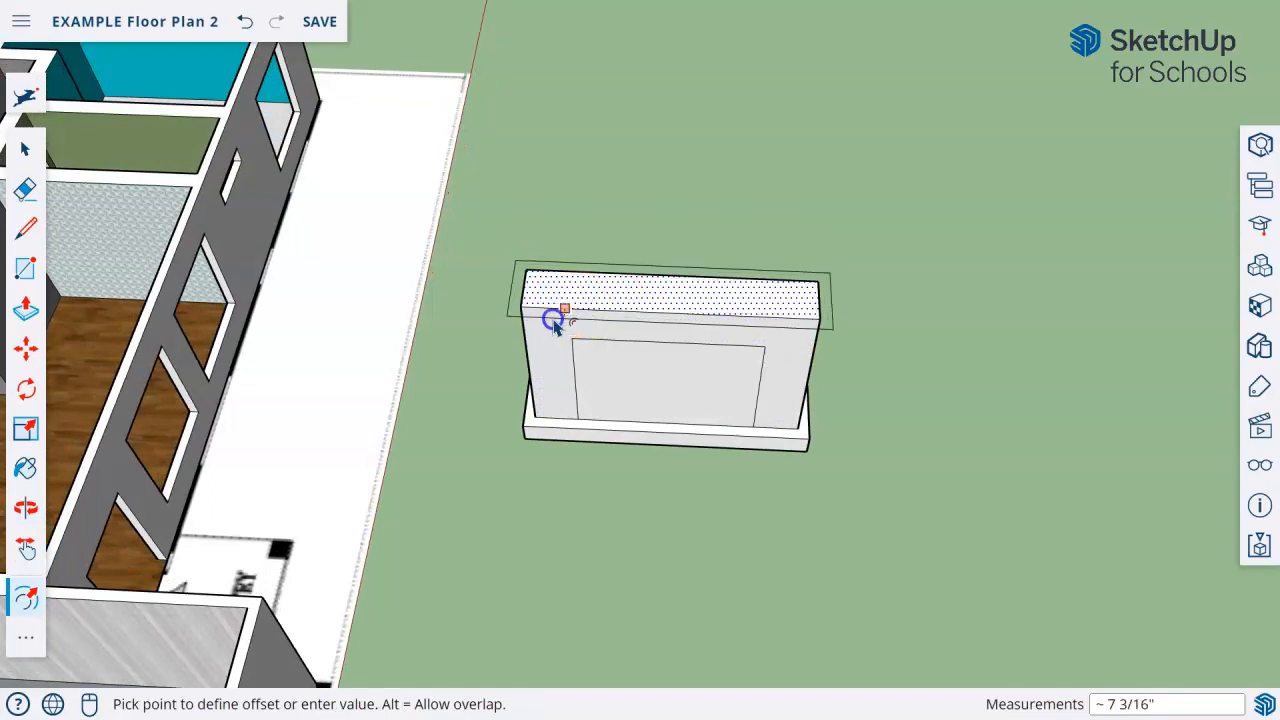
click(555, 322)
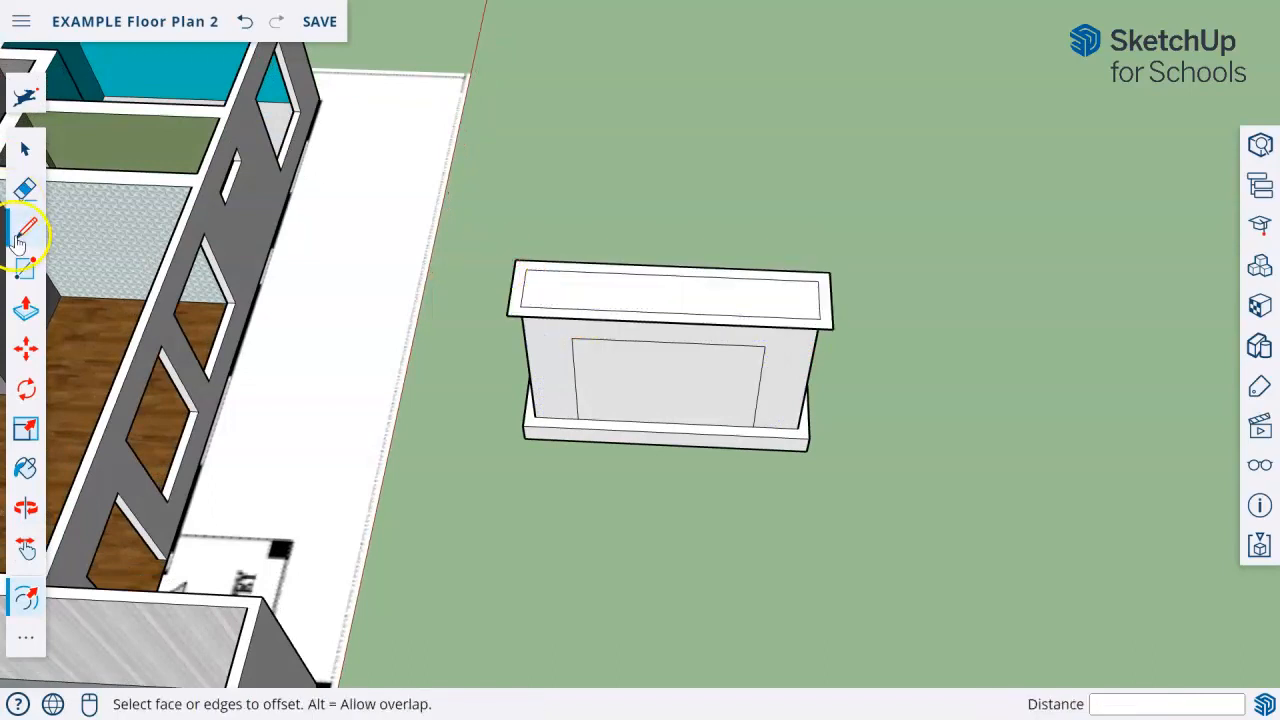
Draw short lines extending the body's back edge to both side edges of the mantel outline.
scroll(329, 214, up, 3)
scroll(777, 366, up, 3)
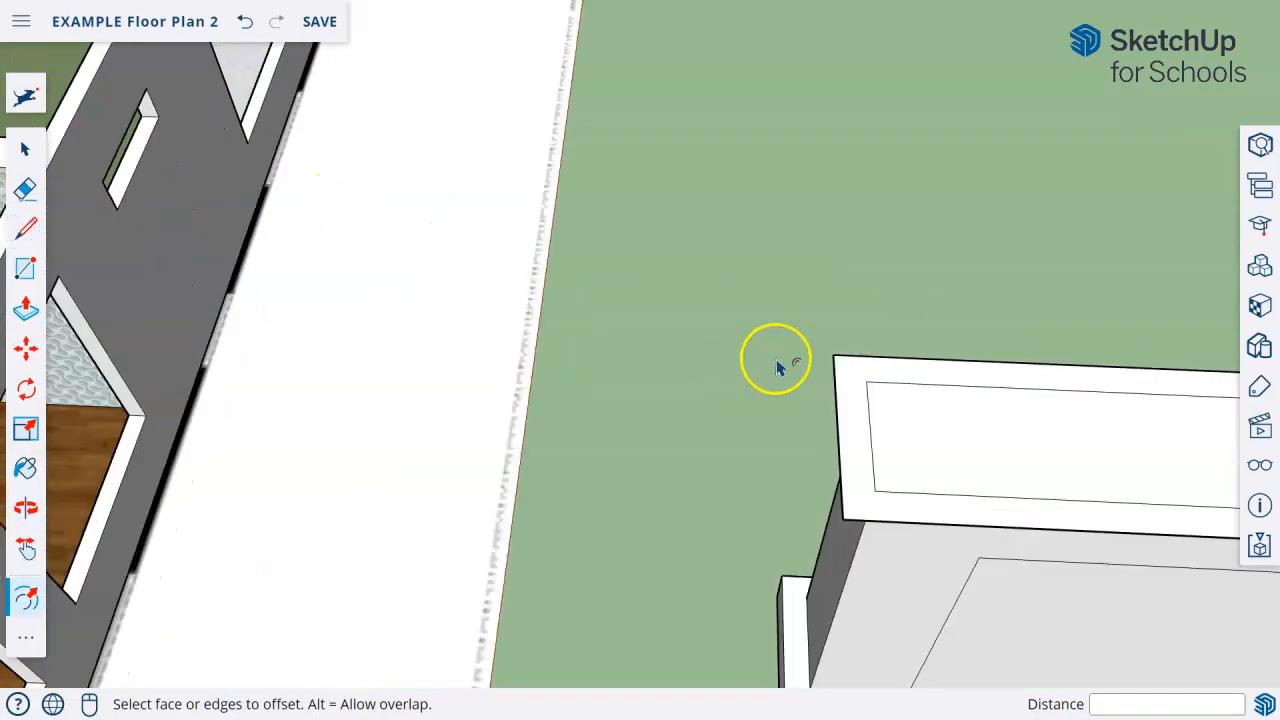
click(26, 230)
scroll(966, 357, down, 2)
click(872, 374)
key(Escape)
mouse_move(949, 400)
middle_down()
mouse_move(589, 363)
mouse_move(630, 375)
middle_up()
click(1046, 380)
key(Escape)
Erase the edges of the mantel overhang behind the fireplace body so the back is flush.
click(26, 188)
click(483, 325)
click(1069, 370)
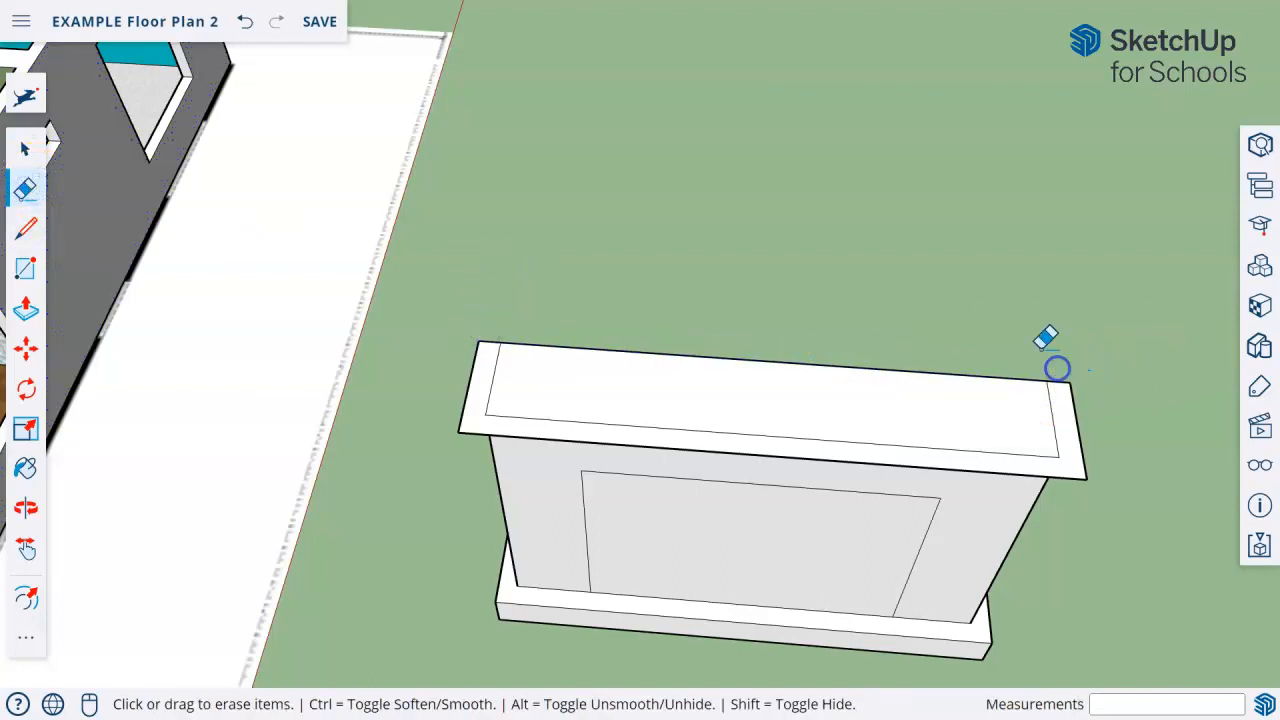
Raise the mantel's inner and overhanging faces by about 7 1/4" and erase the dividing lines on its top.
middle_drag(754, 434, 780, 294)
click(27, 304)
drag(604, 294, 605, 273)
drag(594, 321, 600, 294)
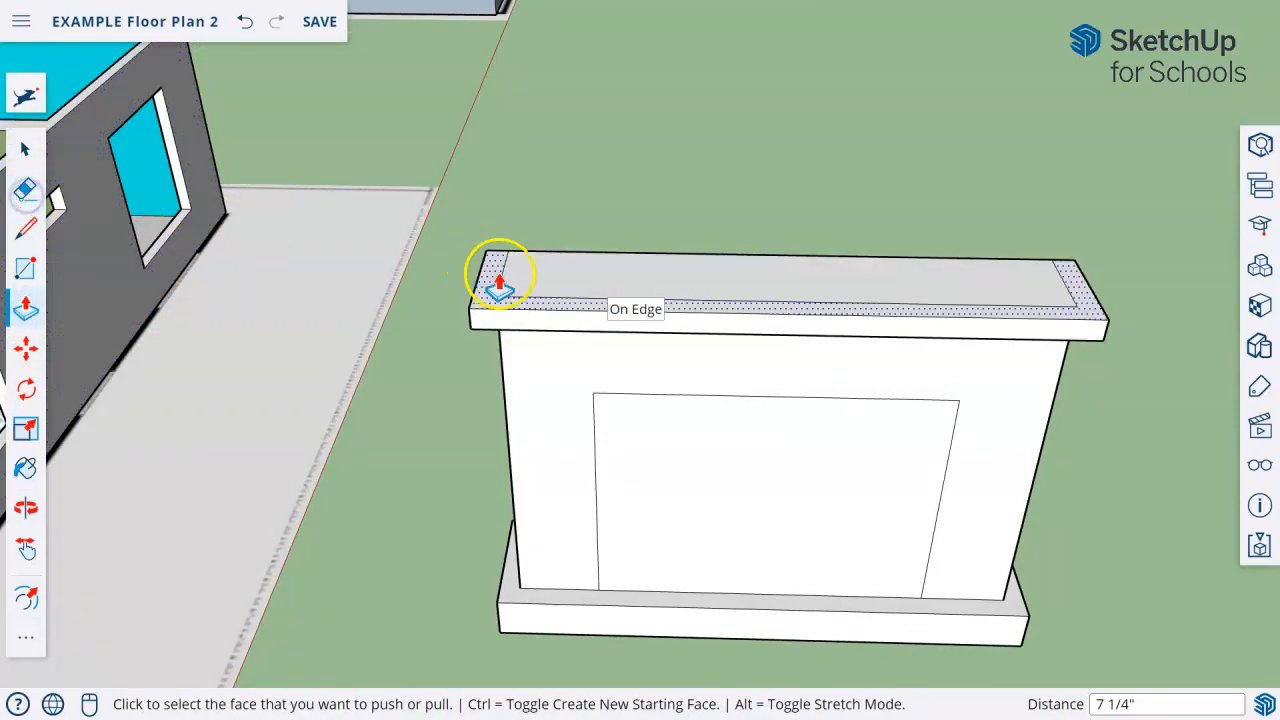
click(24, 195)
drag(499, 284, 993, 283)
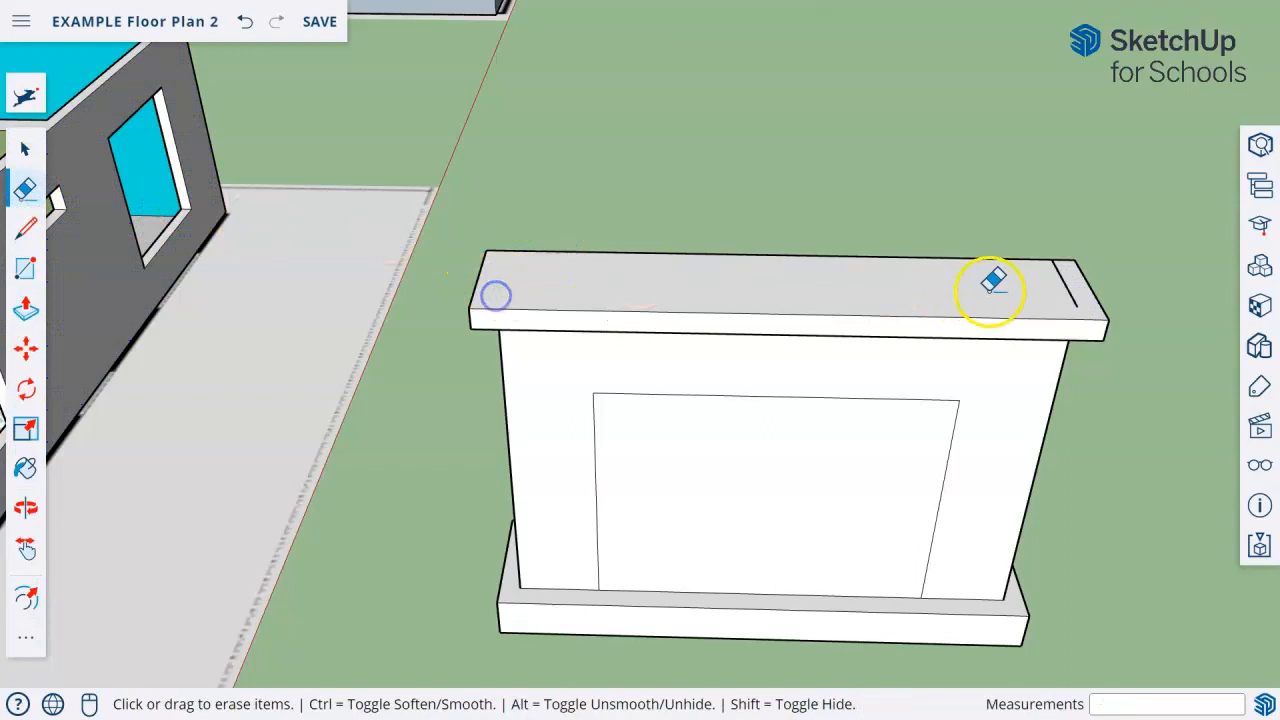
Draw a line of about 7 7/16" from each rear bottom corner of the body to the side edge of the base slab.
key(o)
drag(849, 346, 298, 443)
mouse_move(298, 443)
middle_down()
mouse_move(271, 474)
mouse_move(563, 338)
middle_up()
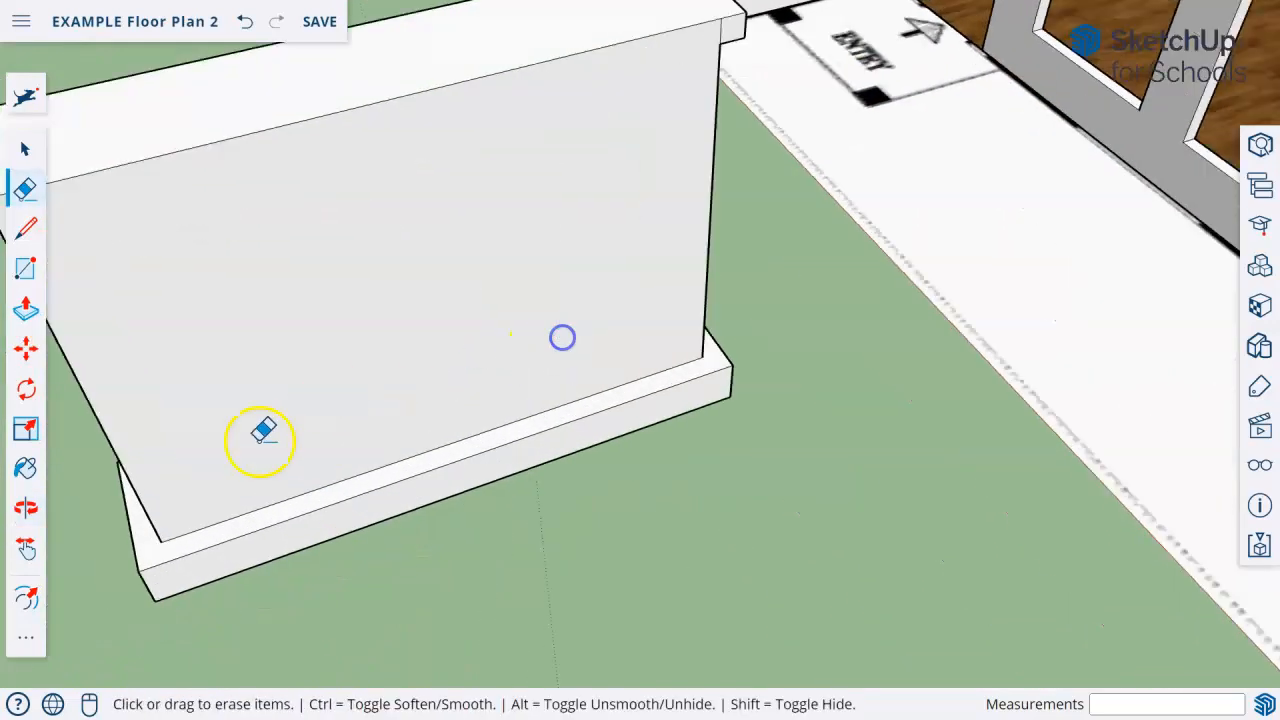
scroll(260, 436, up, 2)
click(30, 232)
scroll(352, 527, down, 3)
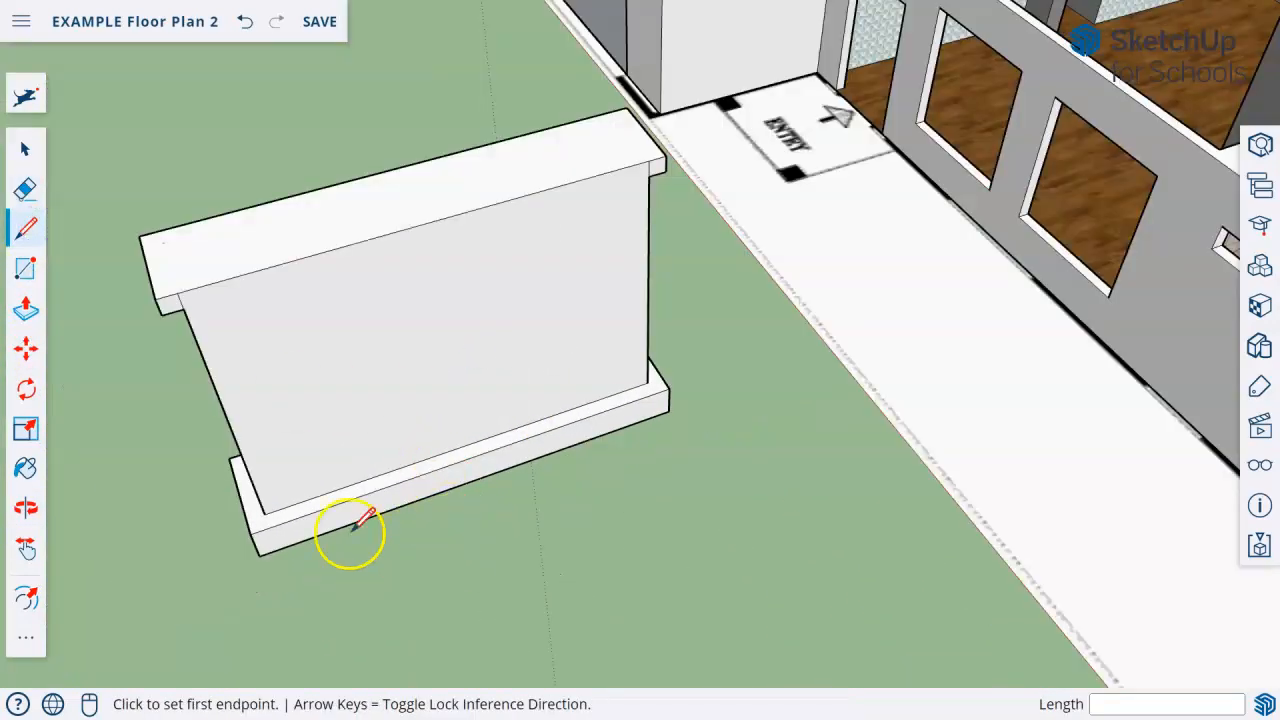
click(265, 512)
click(248, 517)
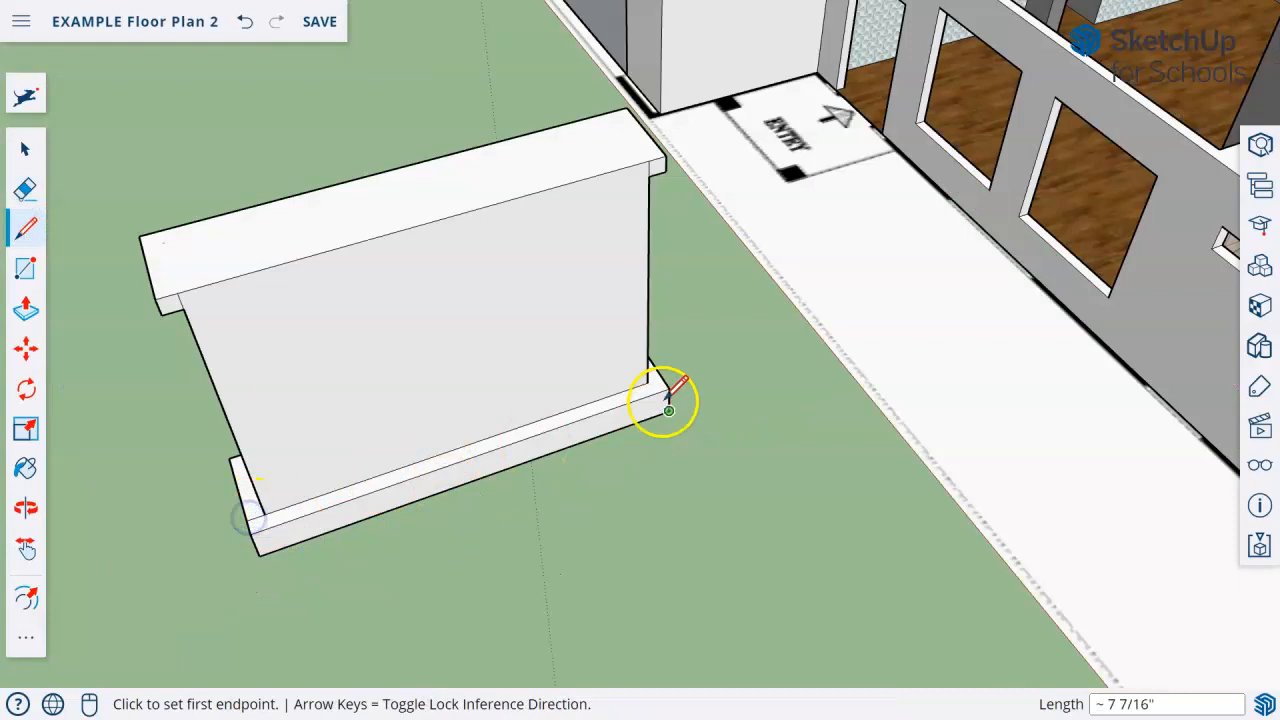
click(648, 381)
click(664, 377)
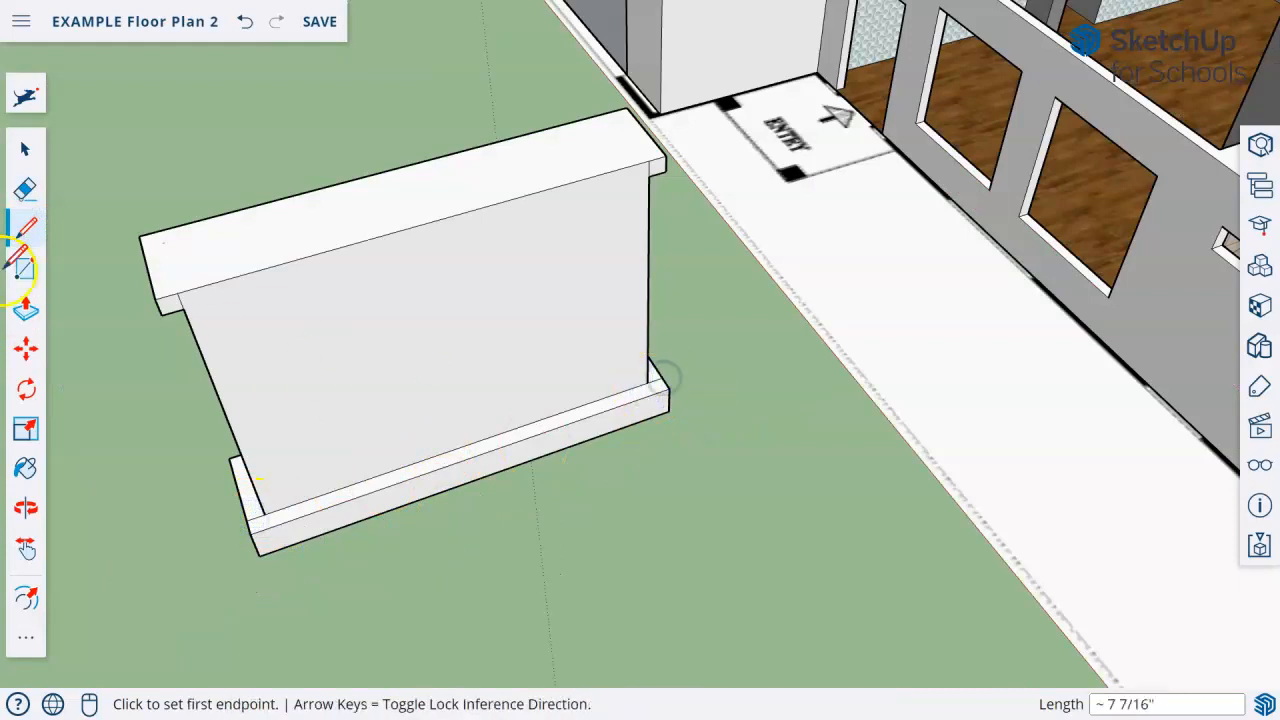
Push the strip of base slab behind the body down by about 1' 3 3/8" to make the back flush.
click(24, 310)
click(372, 496)
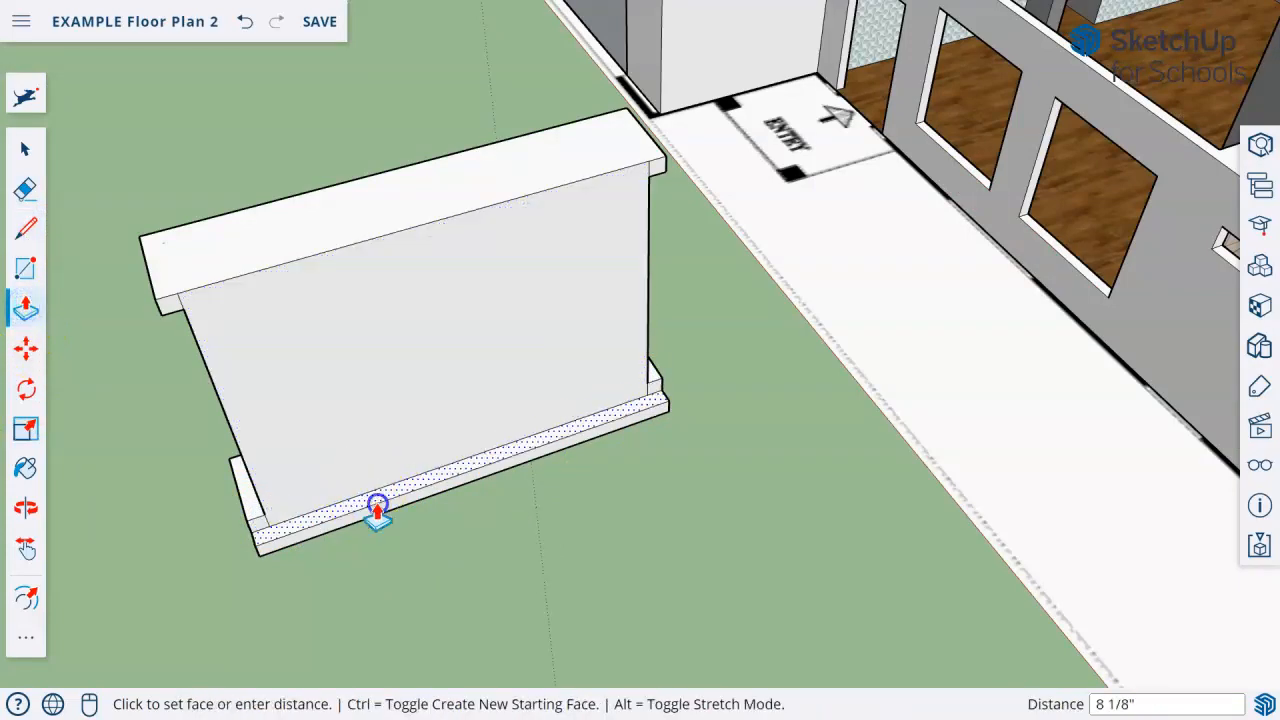
click(381, 525)
Offset the top and side edges of the firebox rectangle outward by about 4 11/16" to outline a surround, and clear the selection.
middle_drag(155, 608, 737, 440)
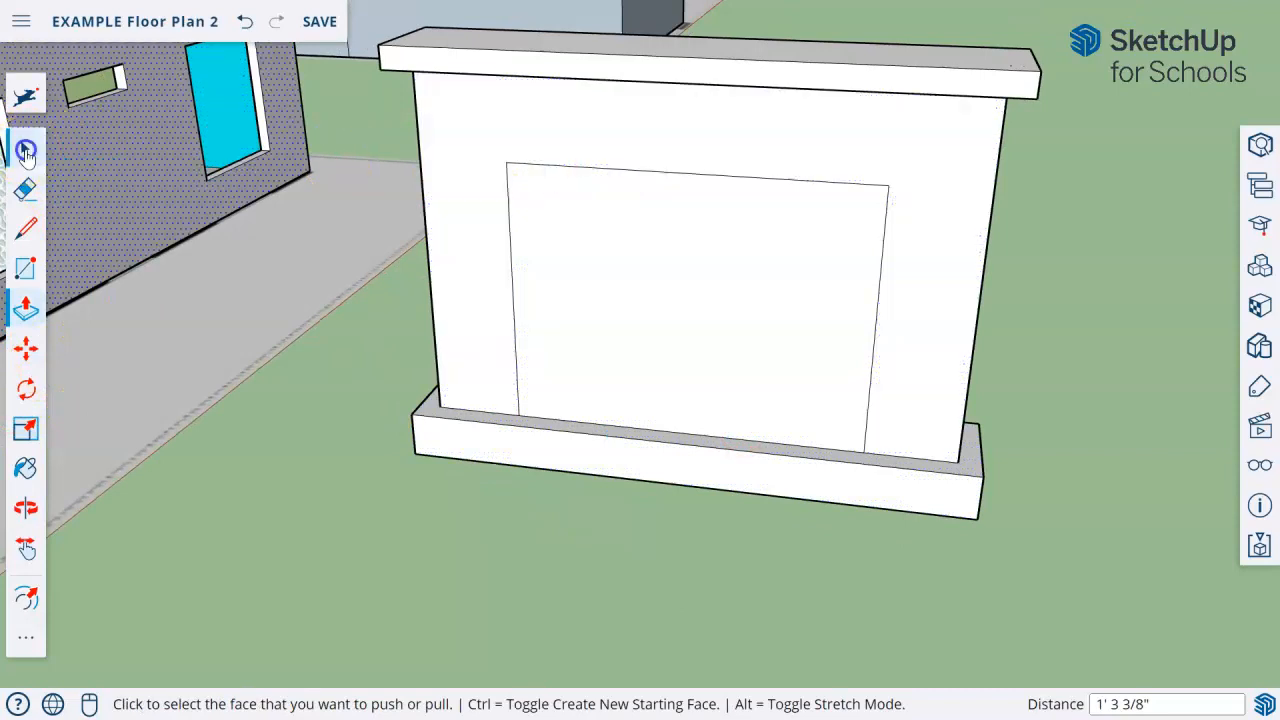
click(26, 149)
click(583, 172)
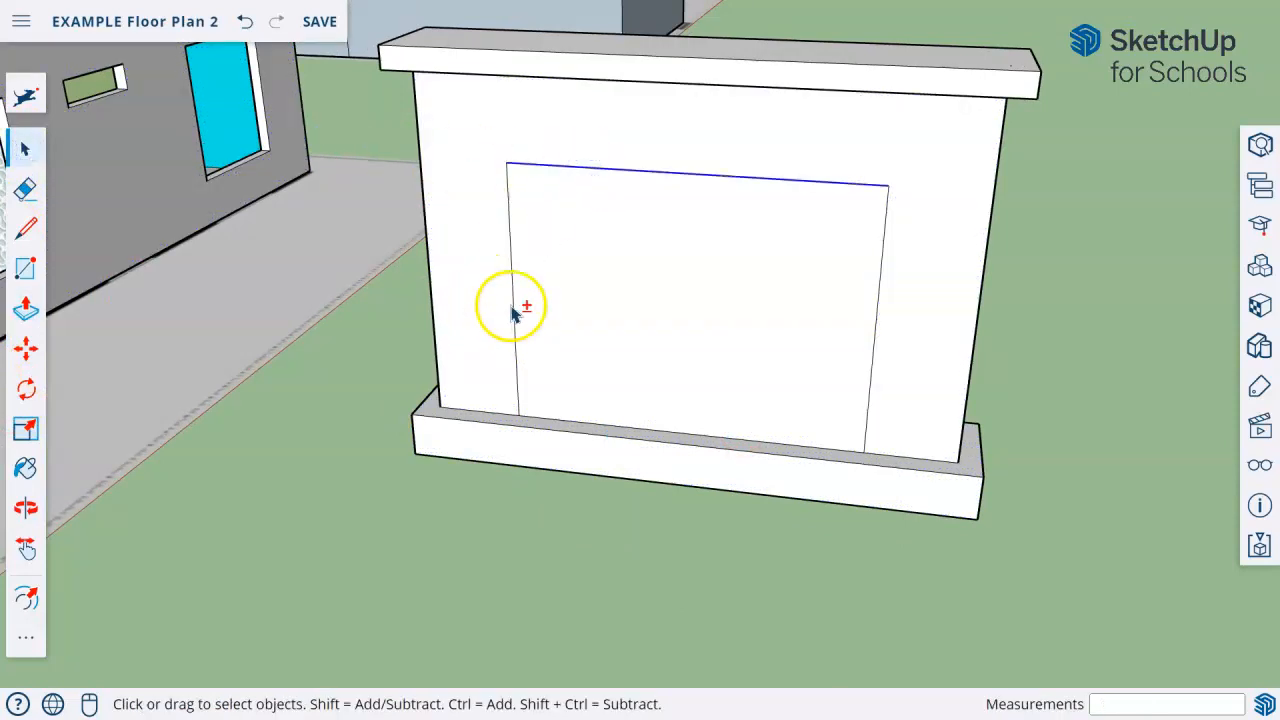
ctrl+click(514, 304)
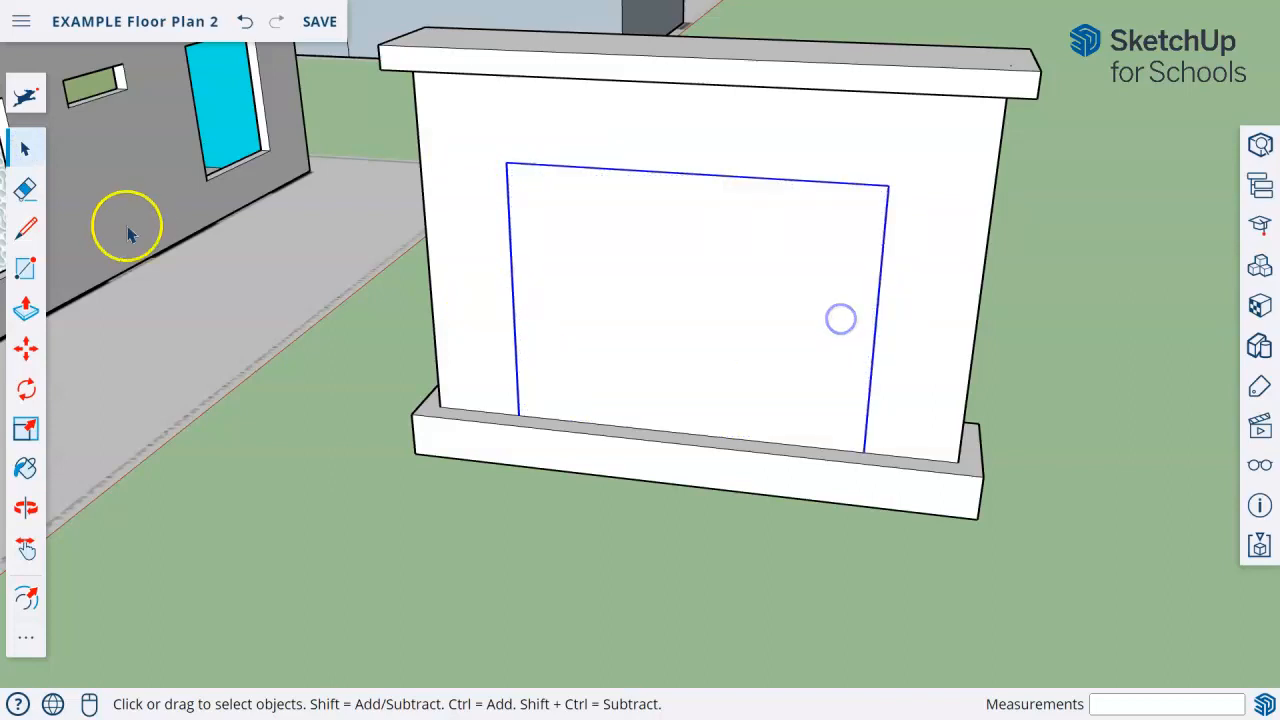
click(33, 89)
text(off)
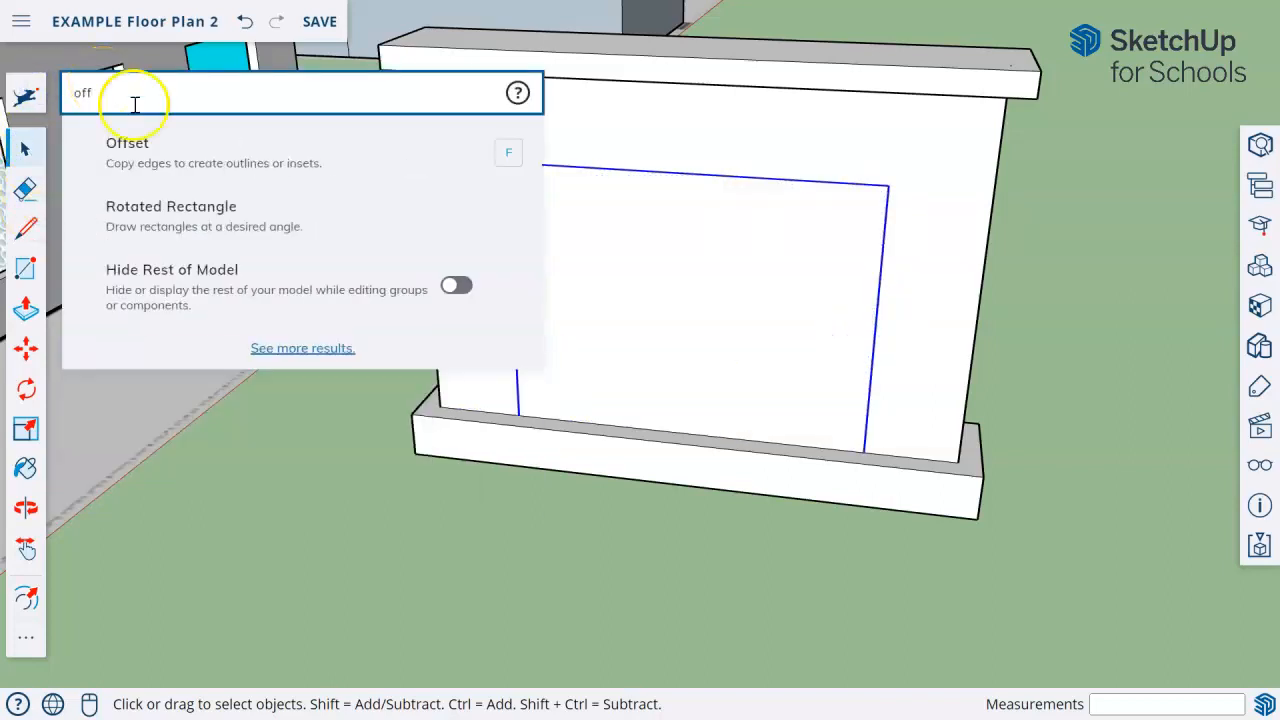
click(157, 160)
click(511, 289)
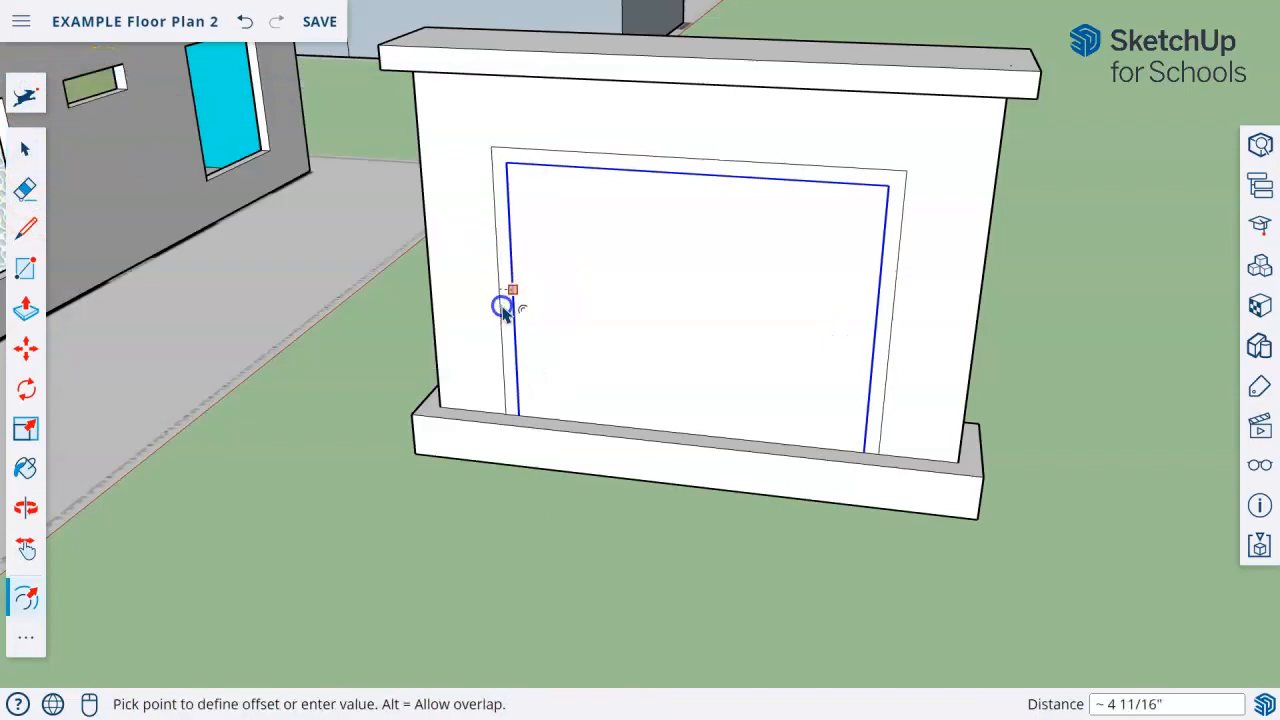
click(20, 145)
click(27, 150)
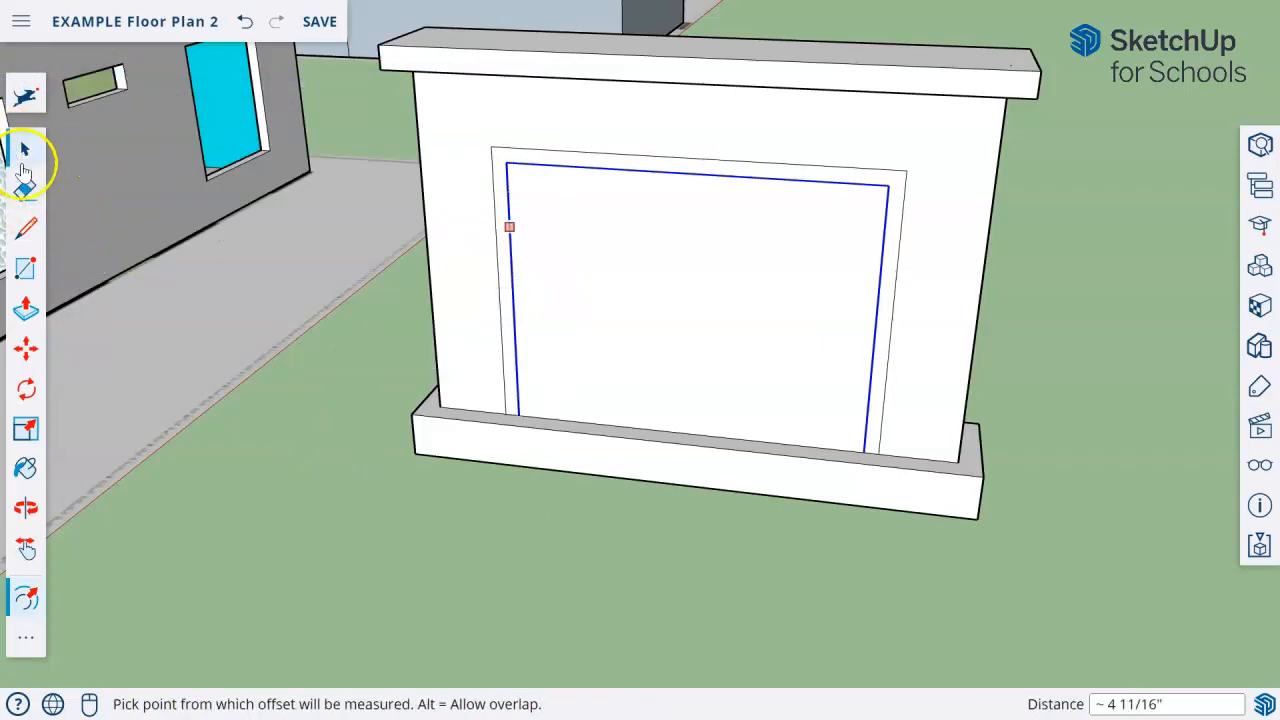
click(279, 452)
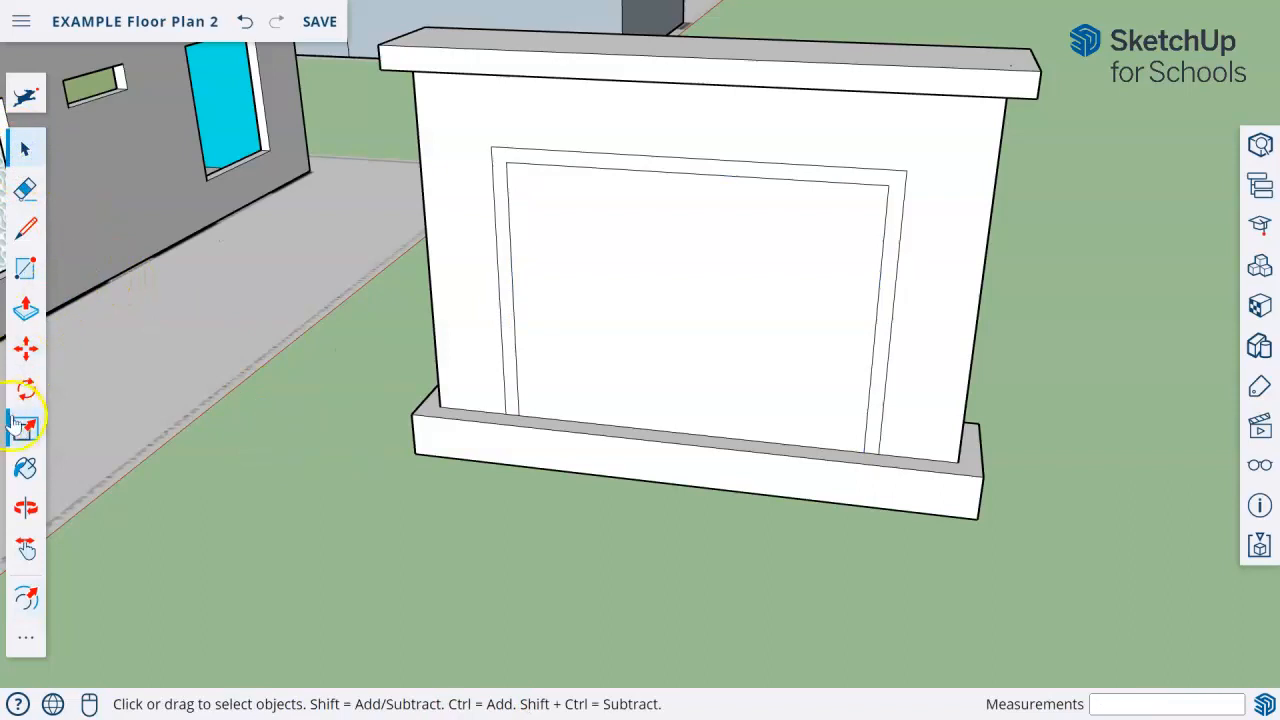
Push the firebox face into the fireplace body and pull the surround frame outward by about 4".
click(28, 314)
middle_drag(632, 196, 537, 205)
drag(557, 163, 552, 158)
drag(571, 277, 594, 276)
middle_drag(623, 306, 680, 331)
drag(738, 340, 744, 343)
middle_drag(622, 354, 834, 354)
scroll(700, 421, down, 4)
middle_drag(772, 465, 734, 529)
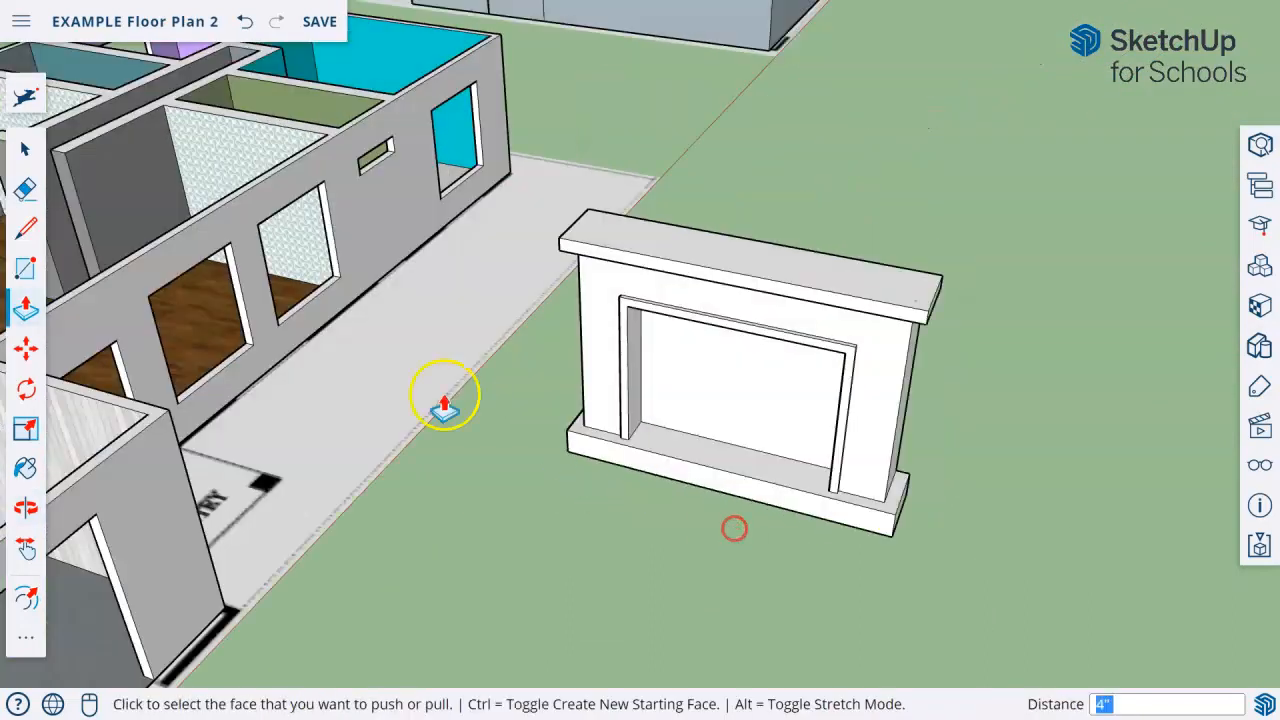
Select the whole fireplace, paint it with the light grey marble Stone material, and clear the selection.
click(34, 149)
middle_drag(530, 325, 635, 336)
click(36, 147)
middle_drag(814, 446, 700, 290)
drag(609, 181, 1143, 606)
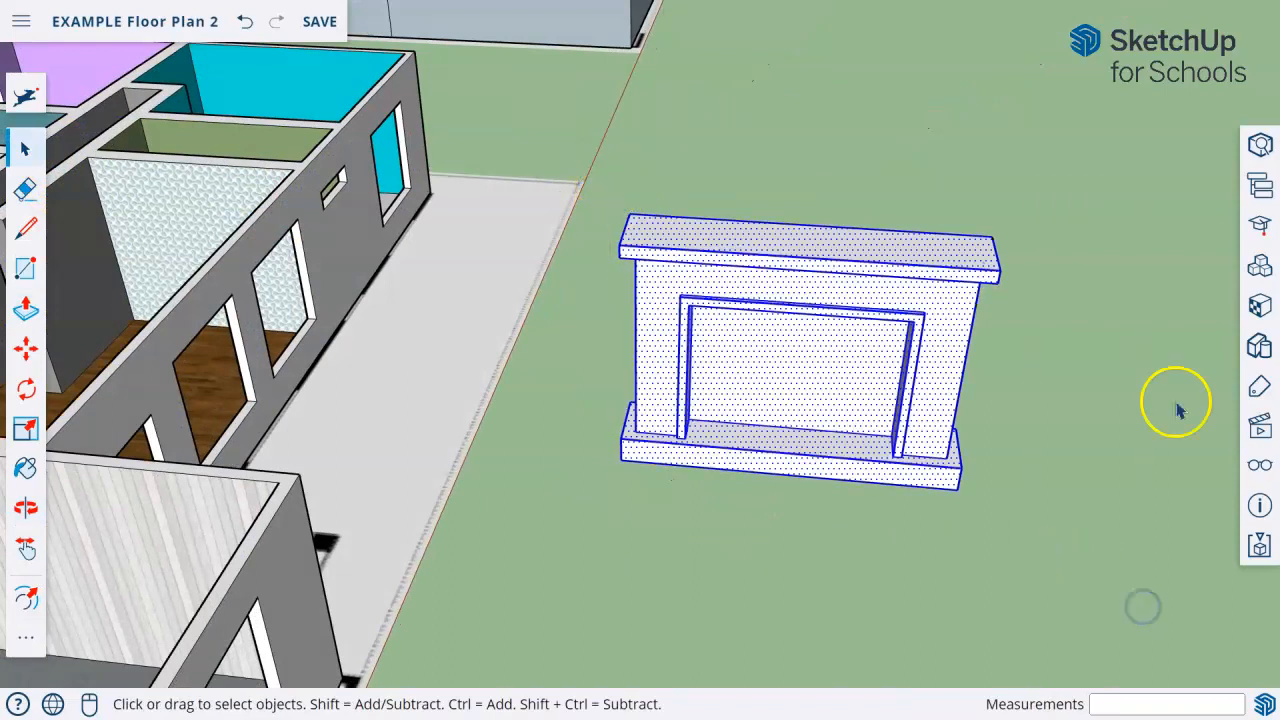
click(26, 482)
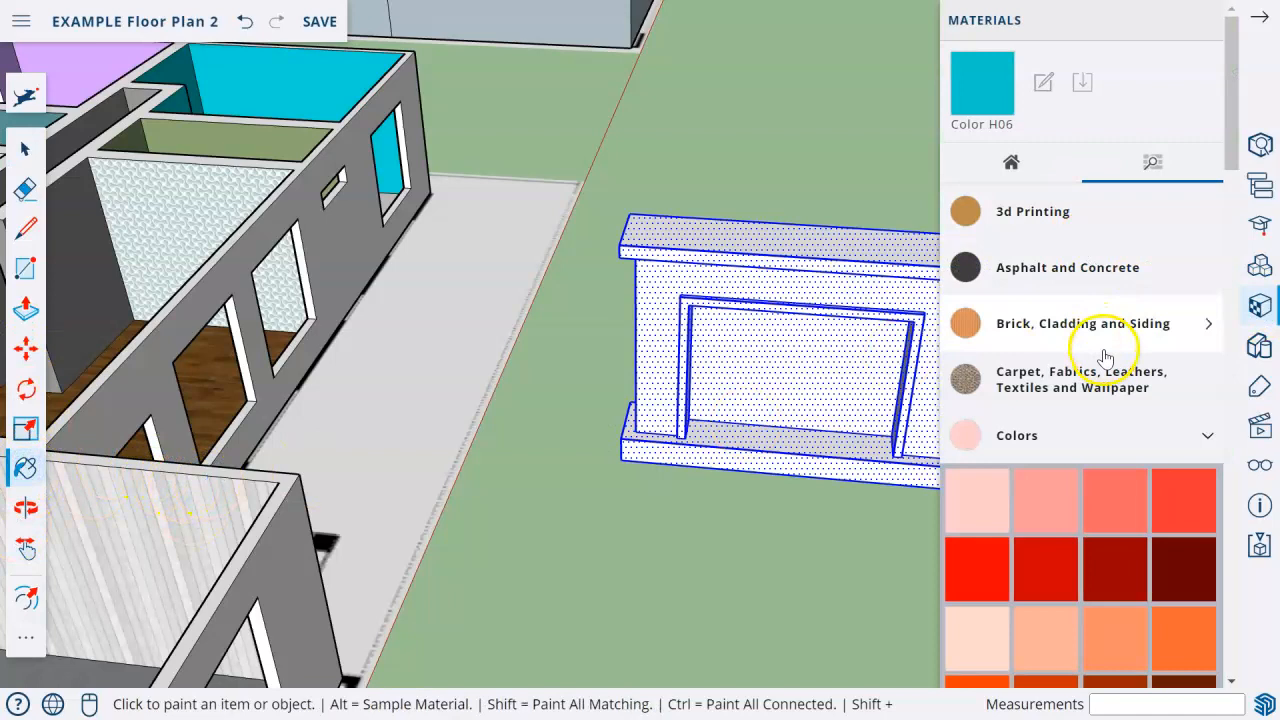
middle_drag(843, 380, 560, 394)
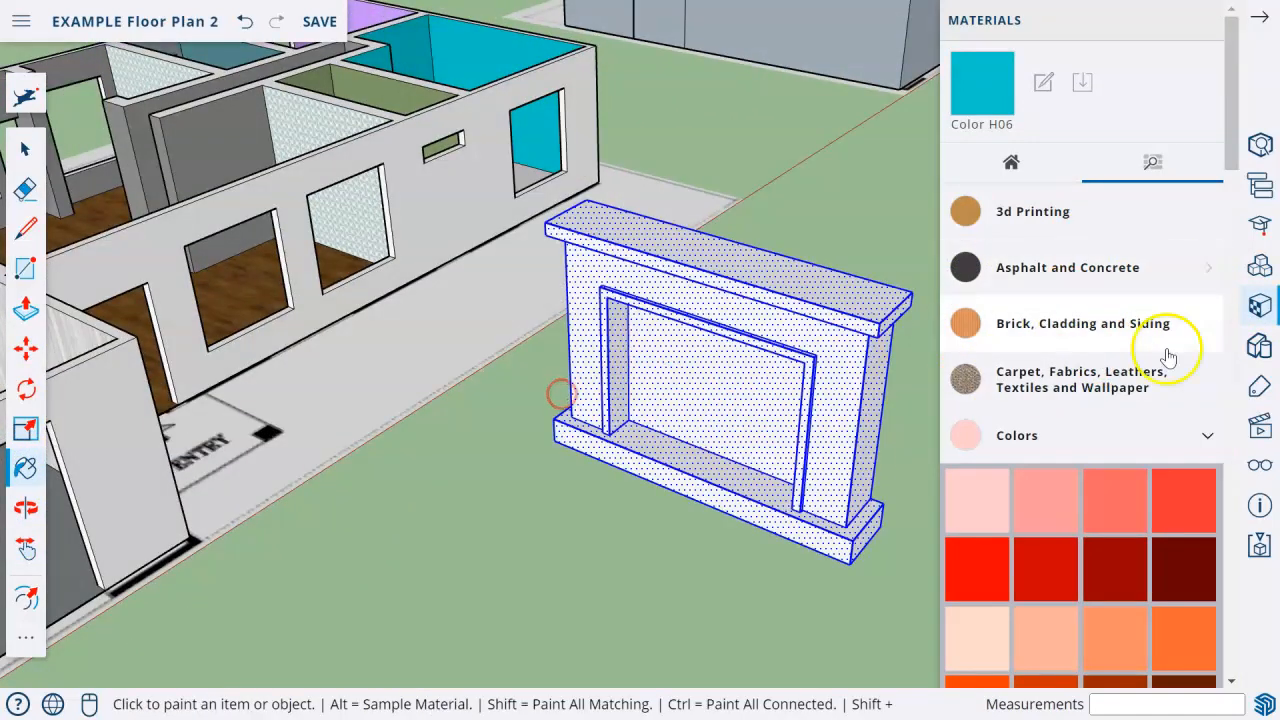
click(1142, 432)
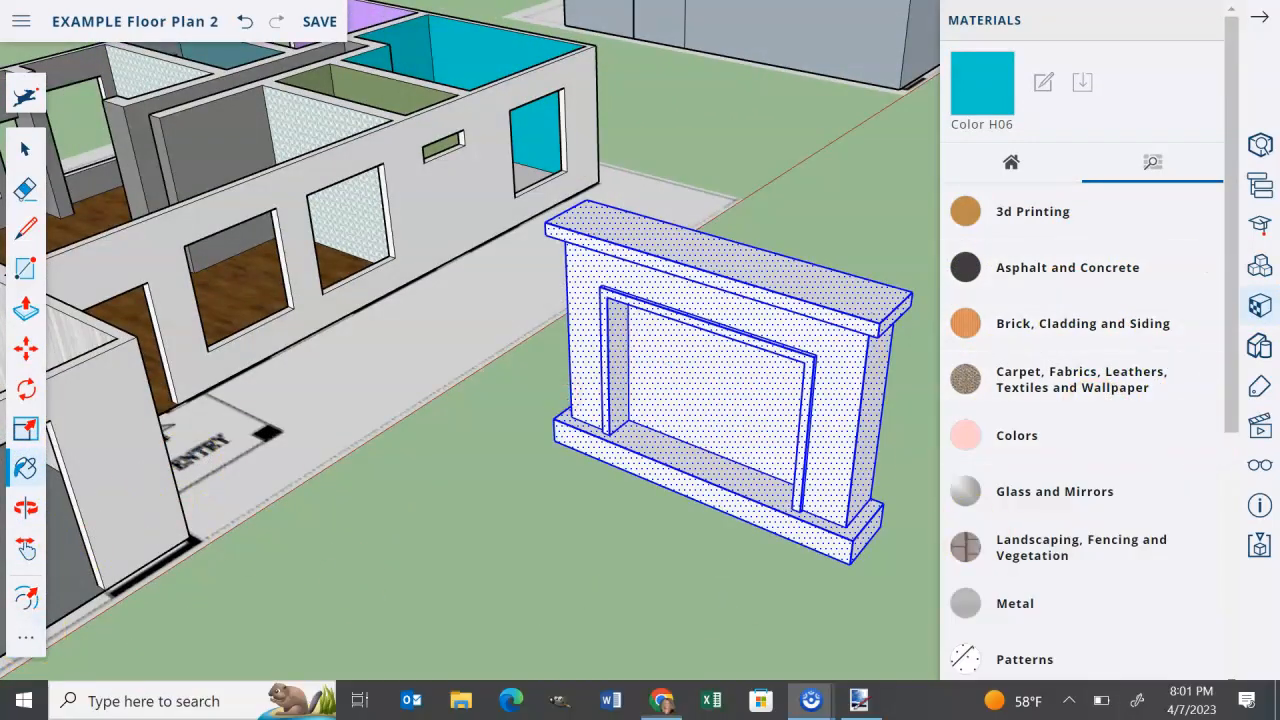
scroll(1088, 470, down, 4)
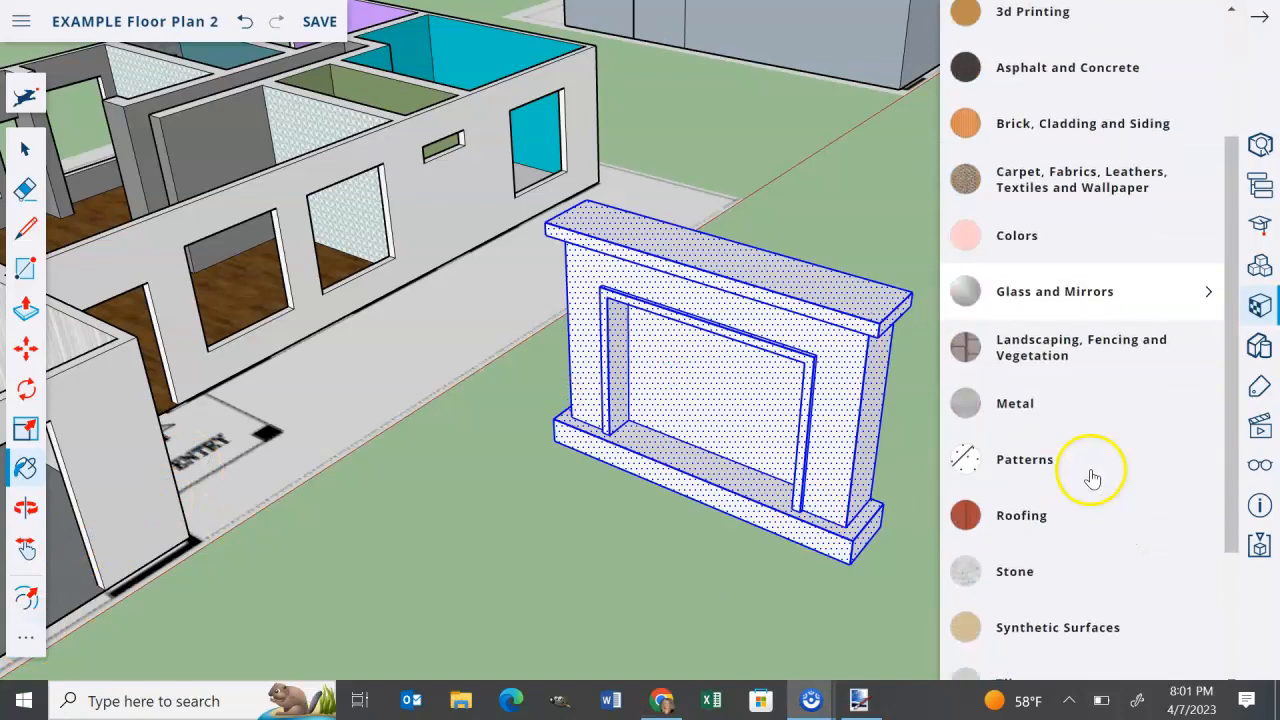
click(1053, 393)
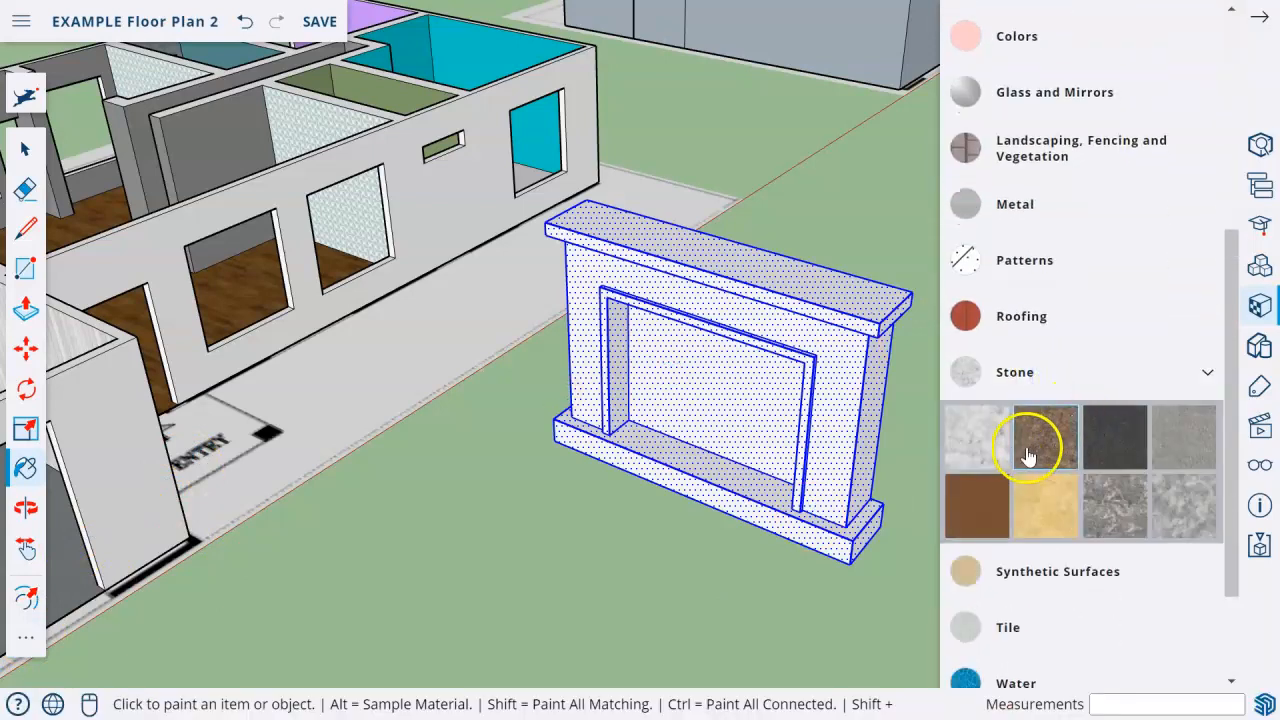
click(980, 432)
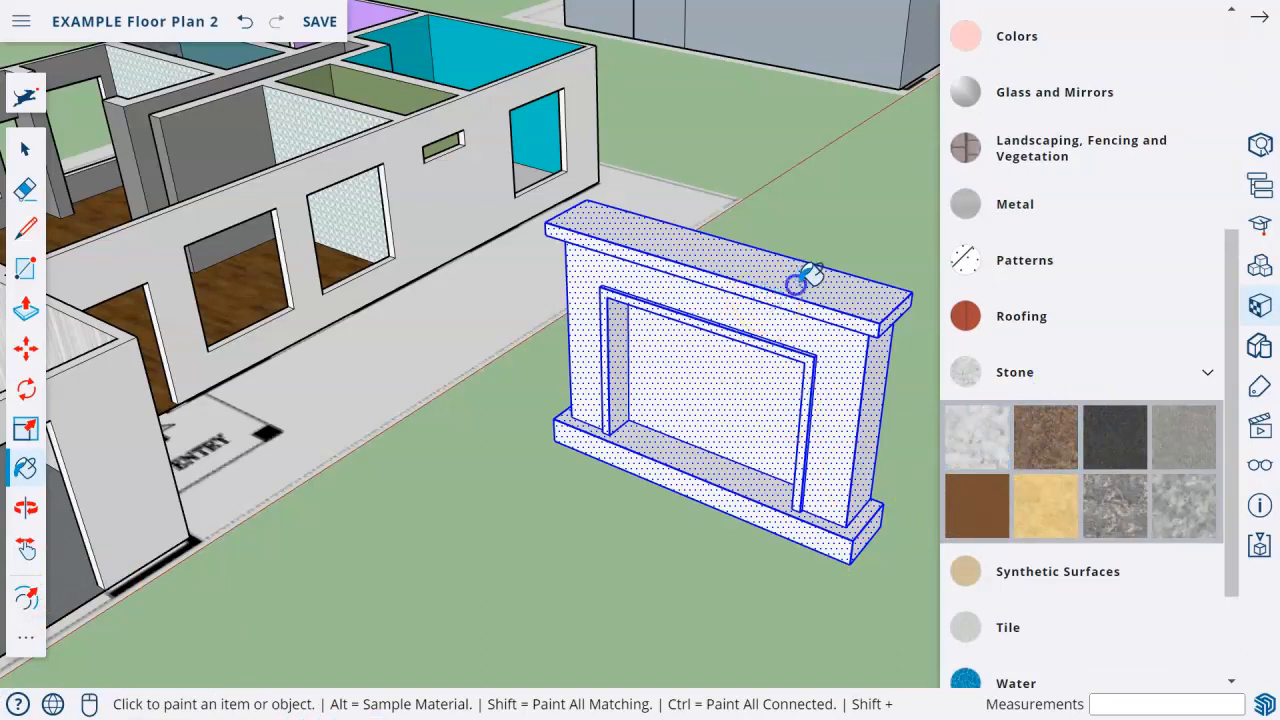
click(960, 428)
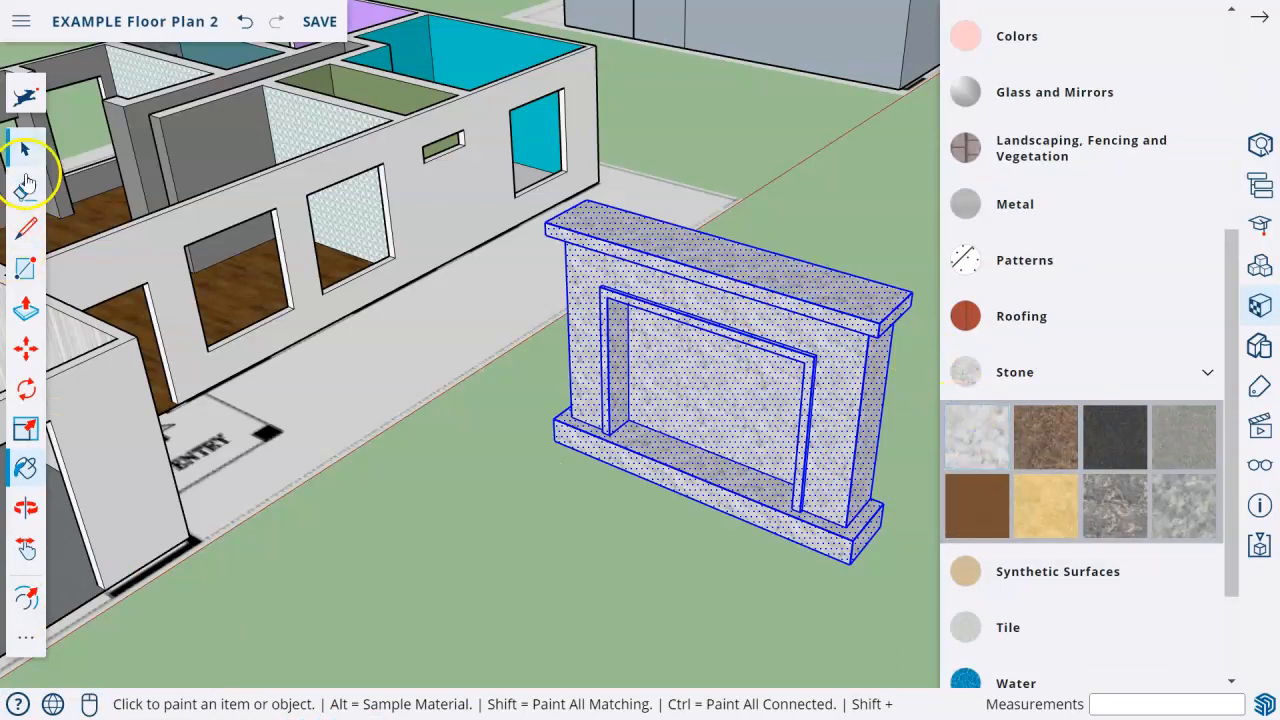
click(25, 150)
click(629, 534)
Paint the back face of the firebox opening solid black from the Colors collection.
click(1110, 437)
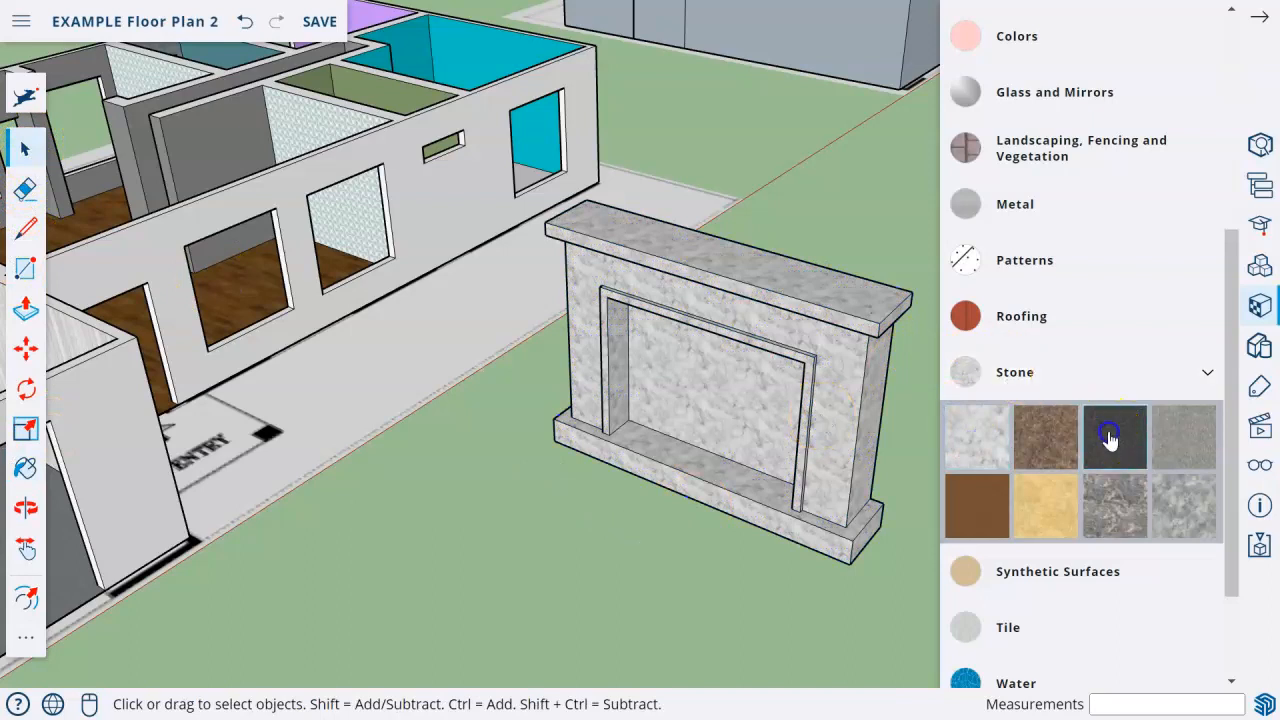
click(1088, 372)
scroll(1080, 371, up, 2)
click(1030, 240)
scroll(1094, 429, down, 10)
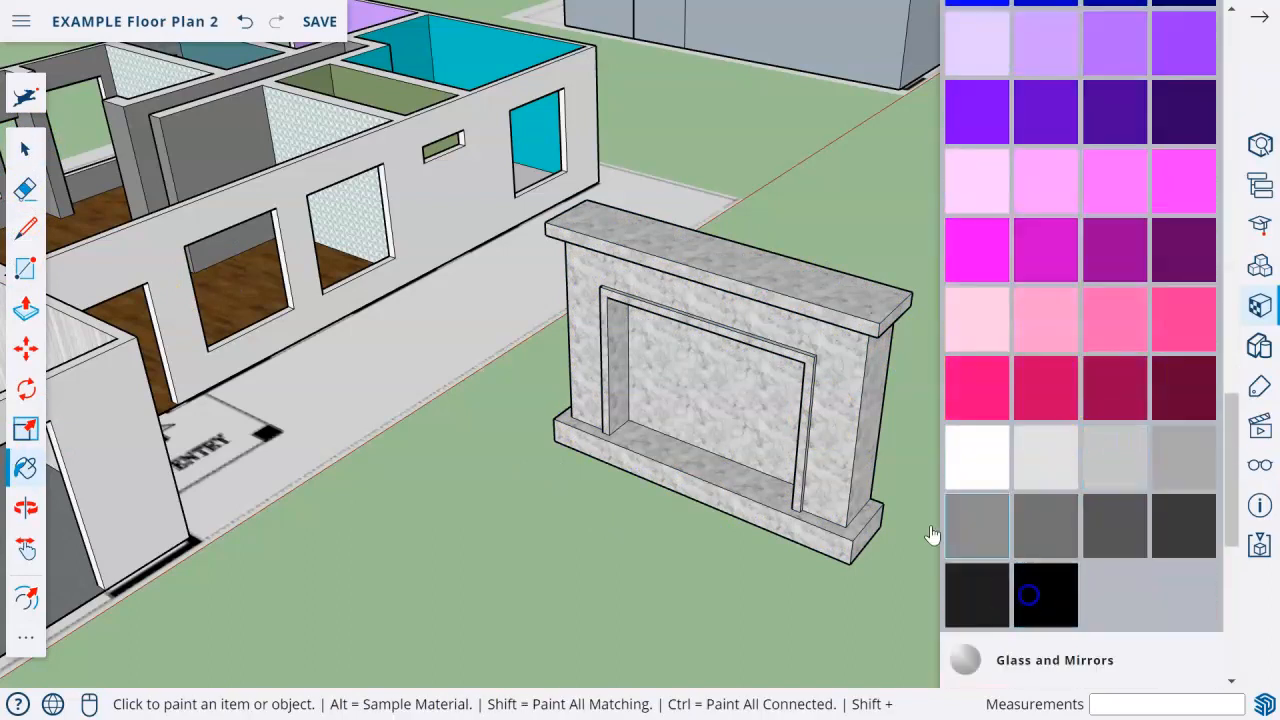
click(728, 434)
Paint the faces of the raised surround around the firebox with a dark grey color.
key(o)
mouse_move(626, 503)
mouse_down()
mouse_move(760, 480)
mouse_move(680, 446)
mouse_move(471, 455)
mouse_up()
key(b)
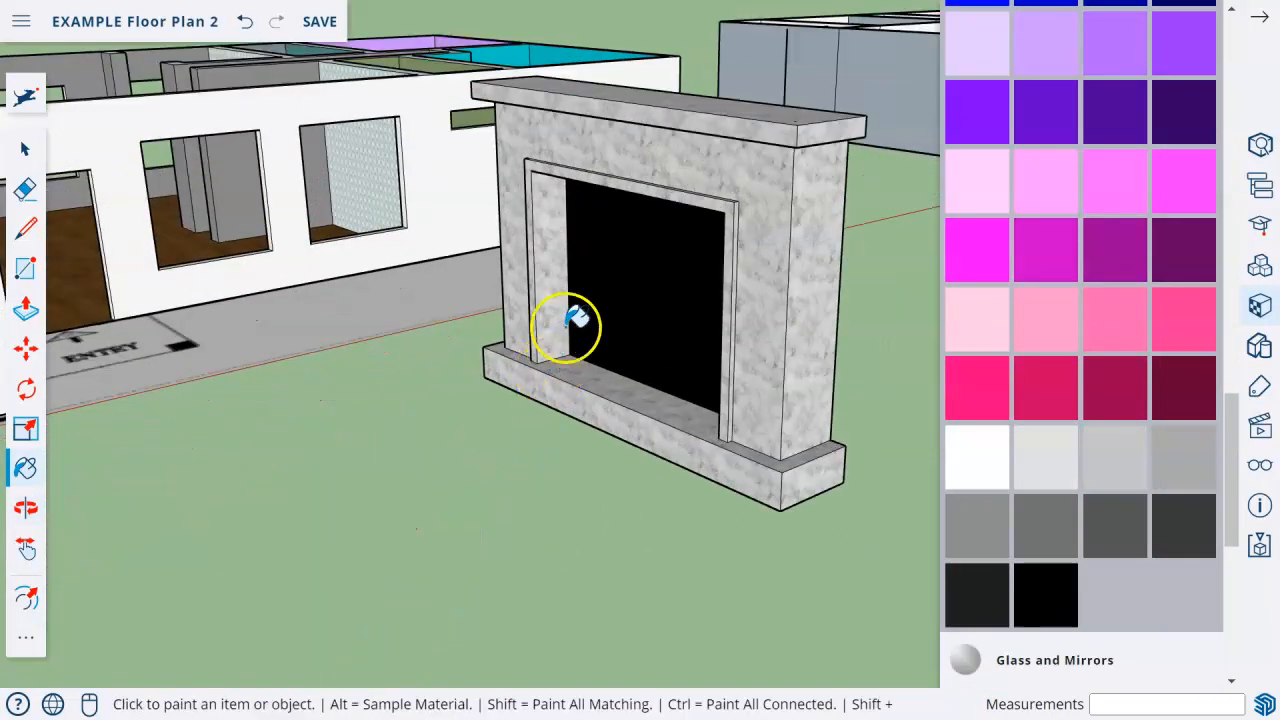
scroll(570, 318, up, 4)
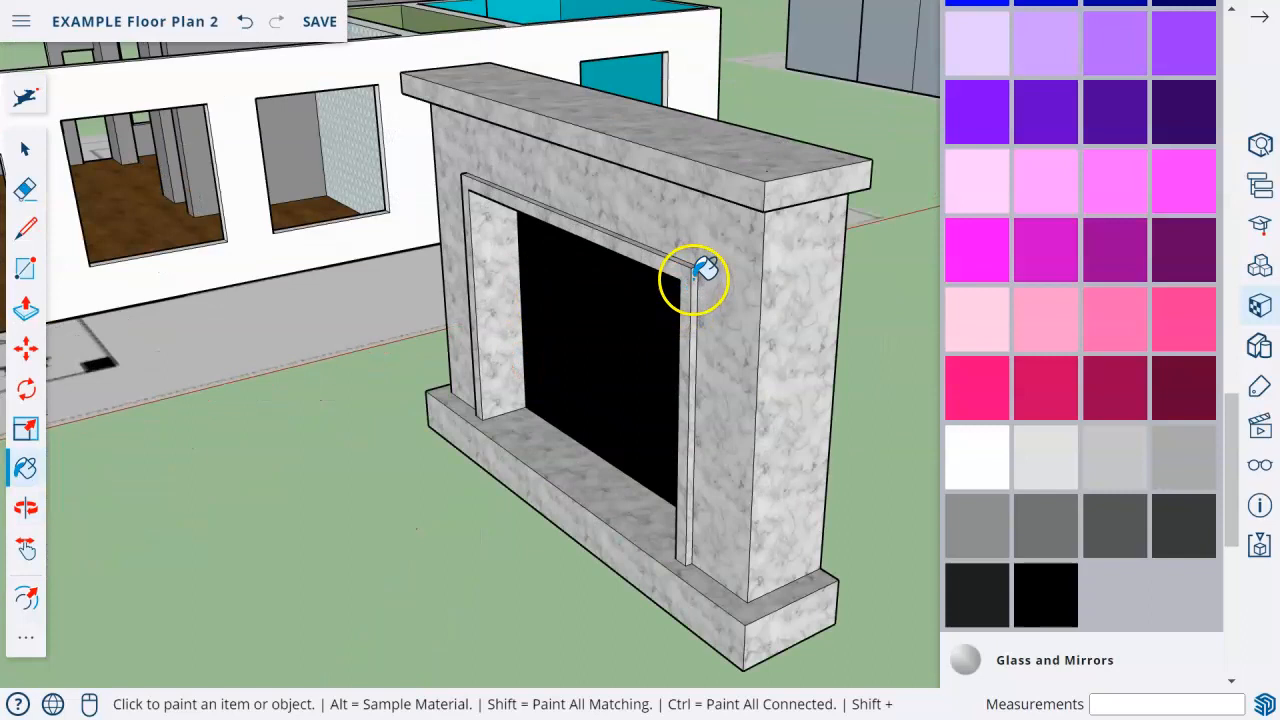
click(1129, 529)
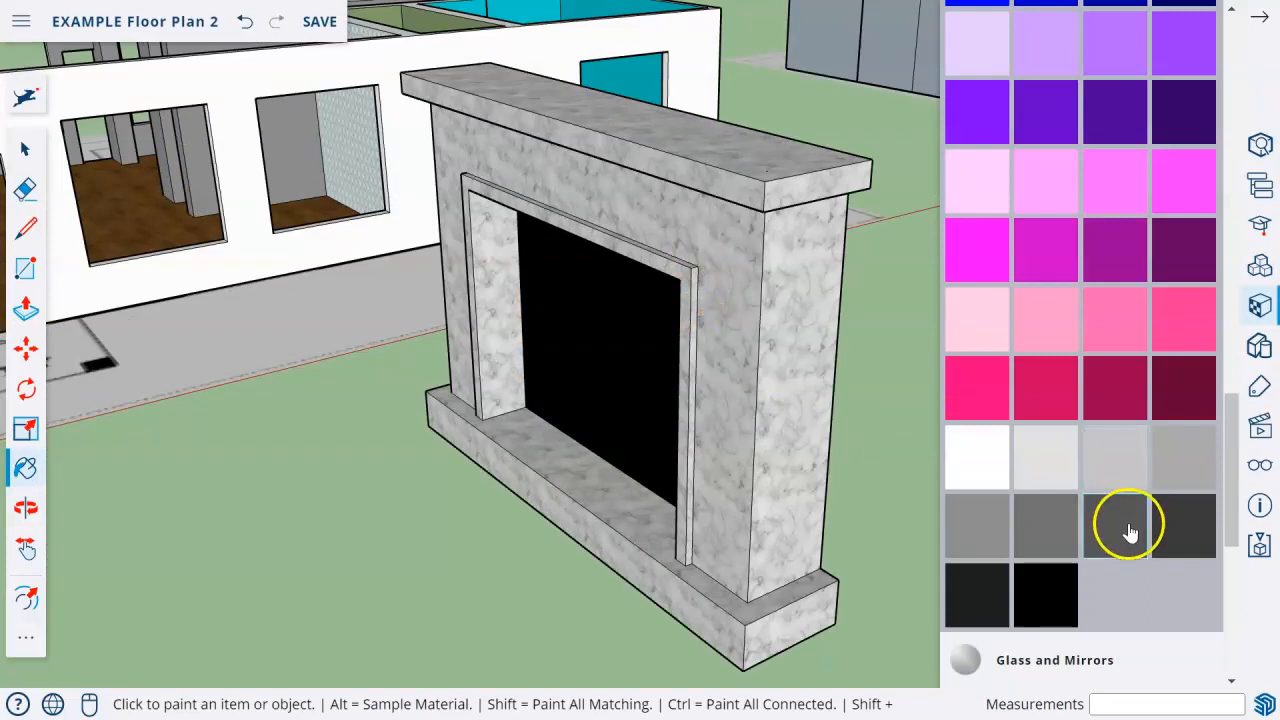
click(686, 316)
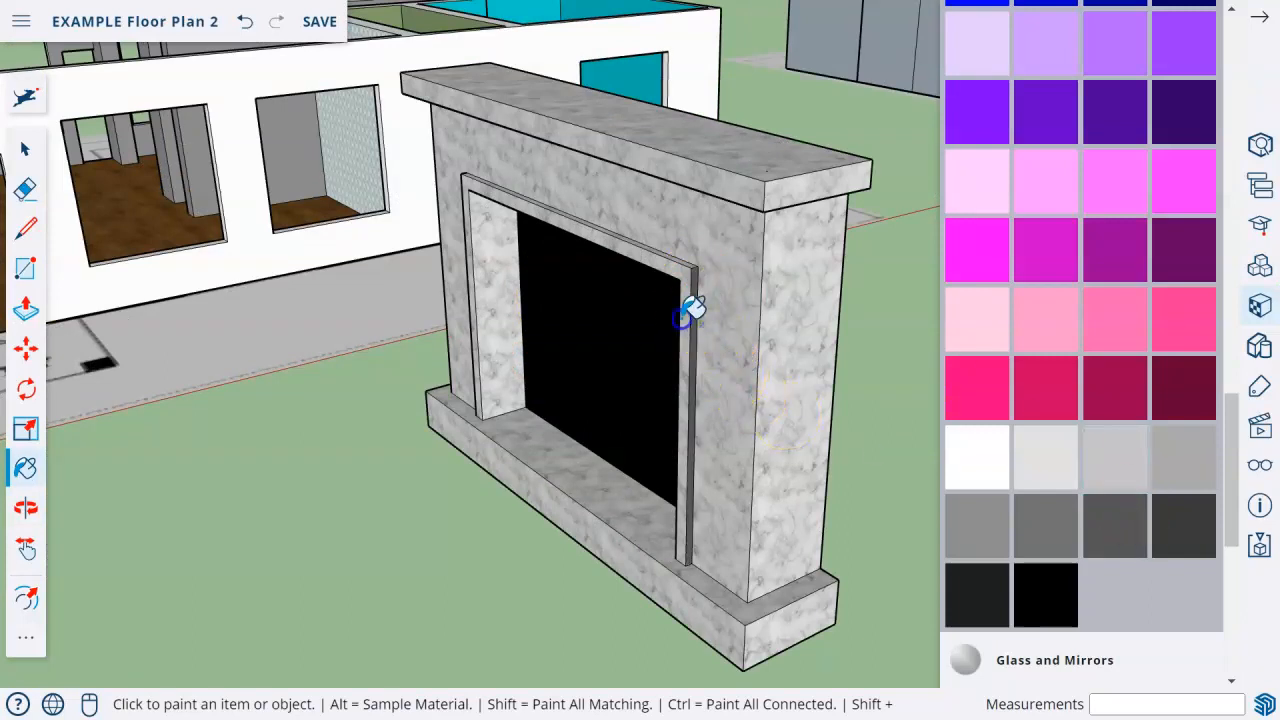
click(682, 257)
scroll(690, 253, up, 3)
click(683, 262)
scroll(289, 361, down, 5)
middle_drag(289, 361, 702, 400)
shift+middle_drag(480, 350, 666, 394)
scroll(664, 394, up, 4)
middle_drag(317, 363, 439, 365)
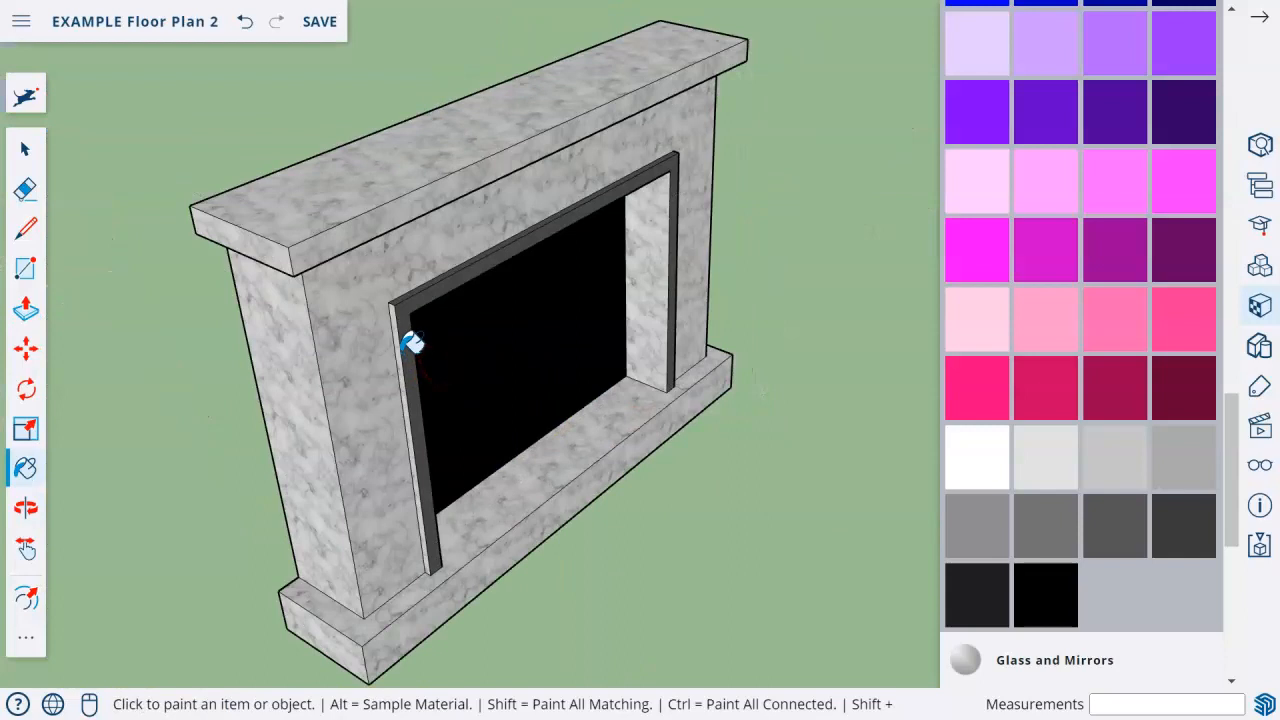
Paint the base slab and the mantel with the same dark grey, leaving the body in marble.
click(396, 600)
click(410, 645)
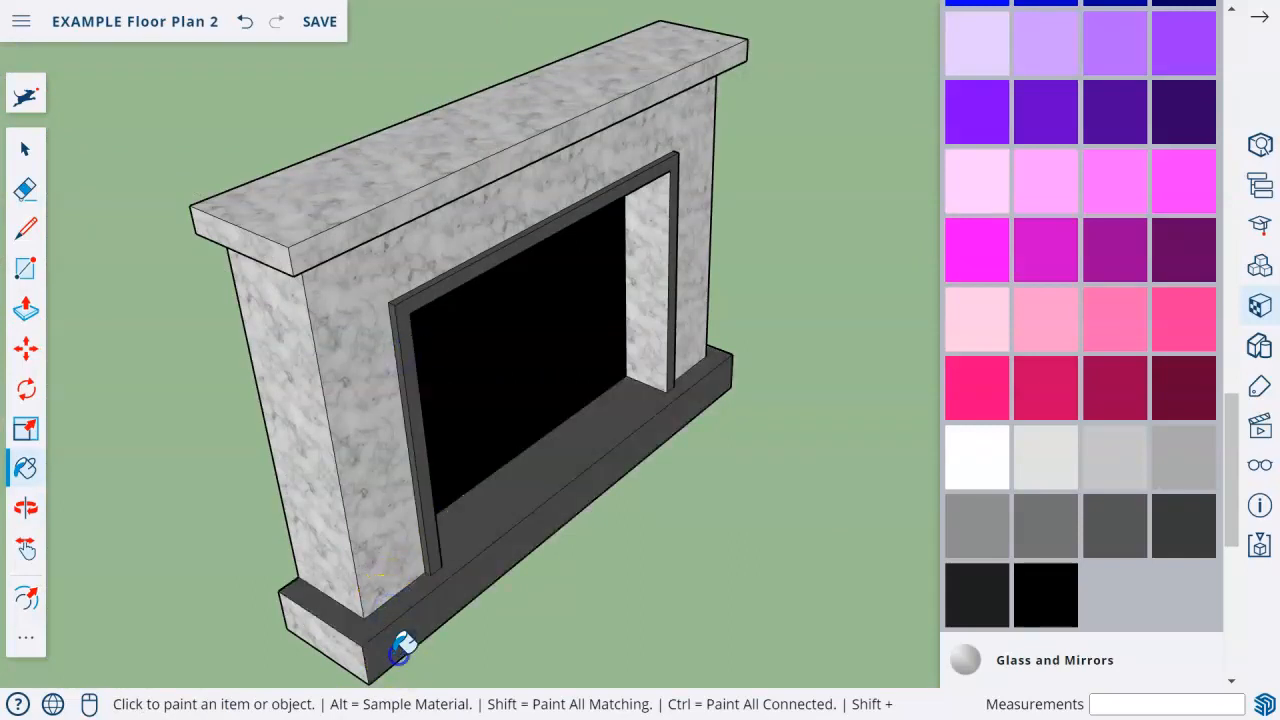
mouse_move(497, 500)
middle_down()
mouse_move(503, 477)
mouse_move(746, 569)
mouse_move(768, 507)
mouse_move(606, 397)
mouse_move(586, 377)
mouse_move(600, 354)
middle_up()
click(760, 515)
click(600, 354)
scroll(695, 452, up, 3)
middle_drag(707, 440, 651, 260)
click(463, 287)
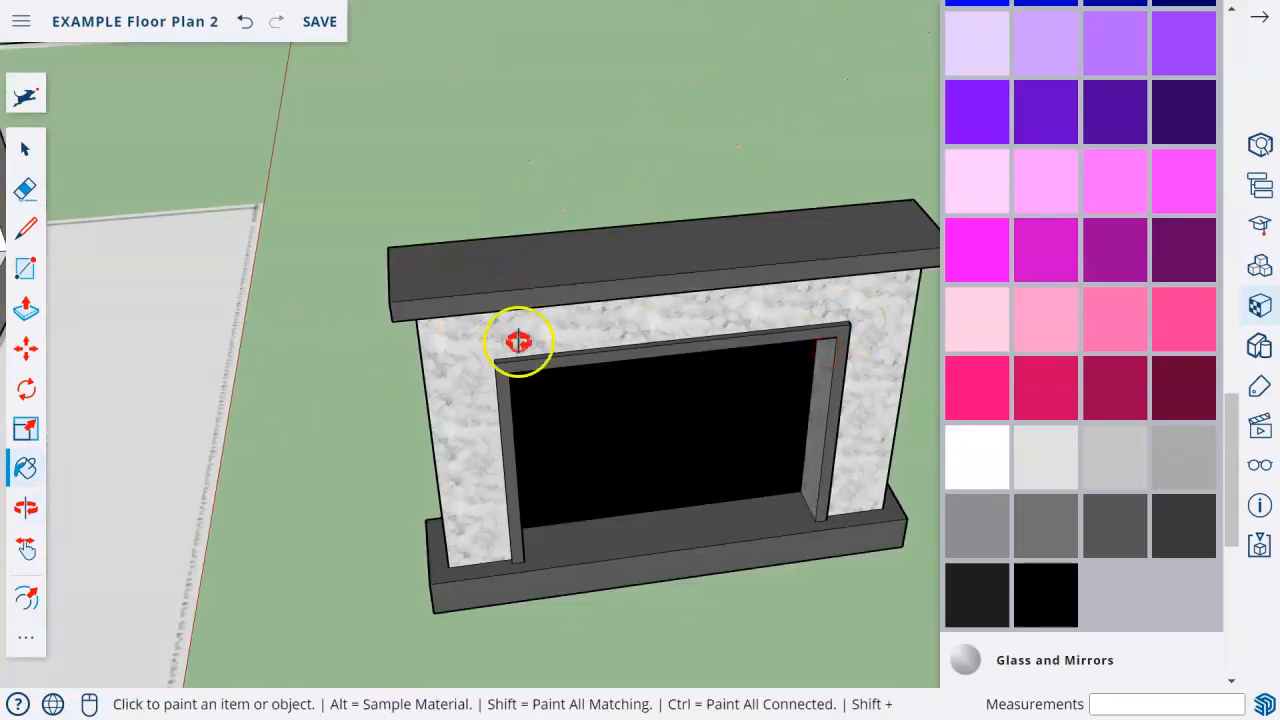
Select all of the fireplace geometry and make it a group.
middle_drag(409, 340, 456, 340)
scroll(560, 470, down, 4)
middle_drag(520, 458, 292, 408)
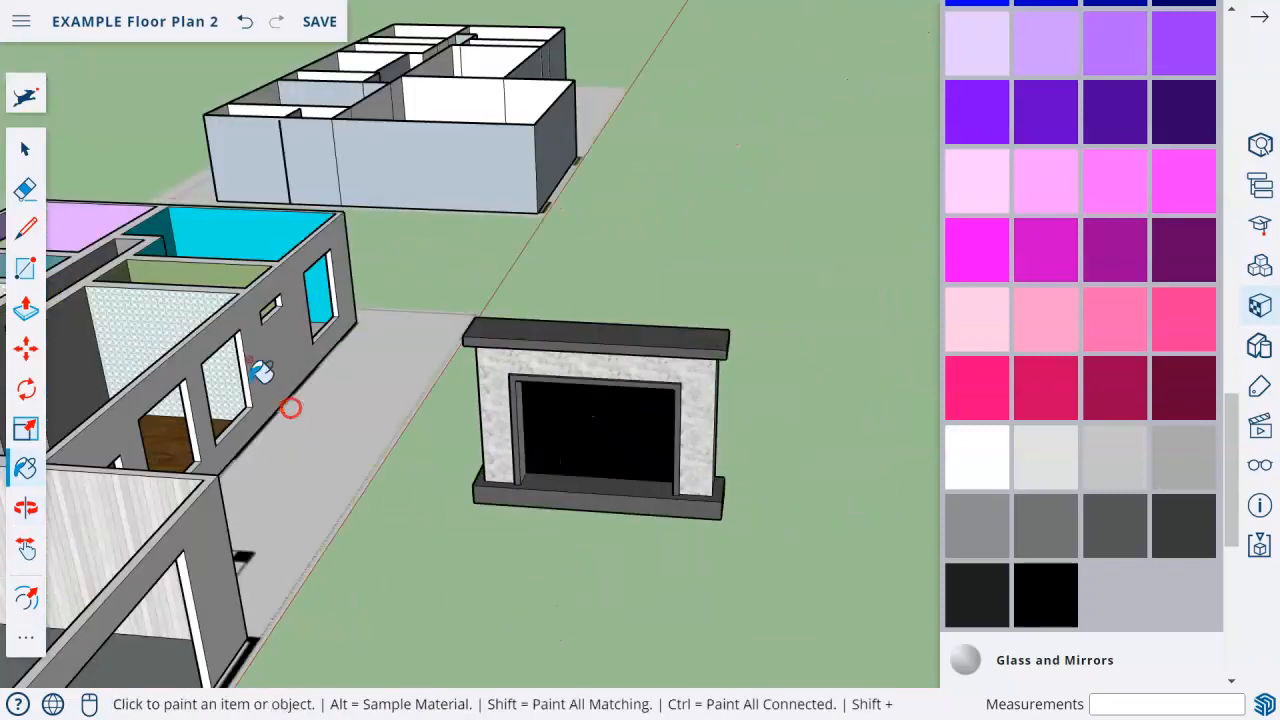
click(17, 145)
middle_drag(362, 388, 543, 414)
drag(538, 370, 860, 615)
right_click(671, 403)
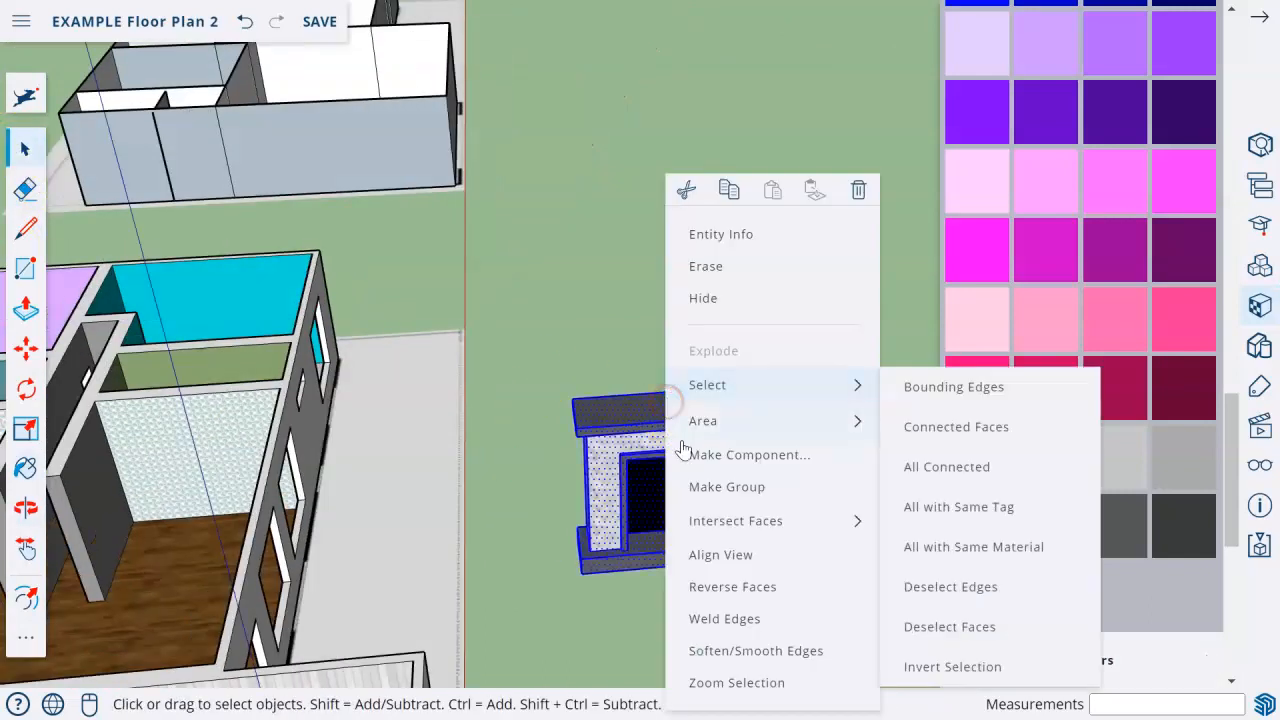
click(749, 488)
drag(490, 548, 492, 544)
key(space)
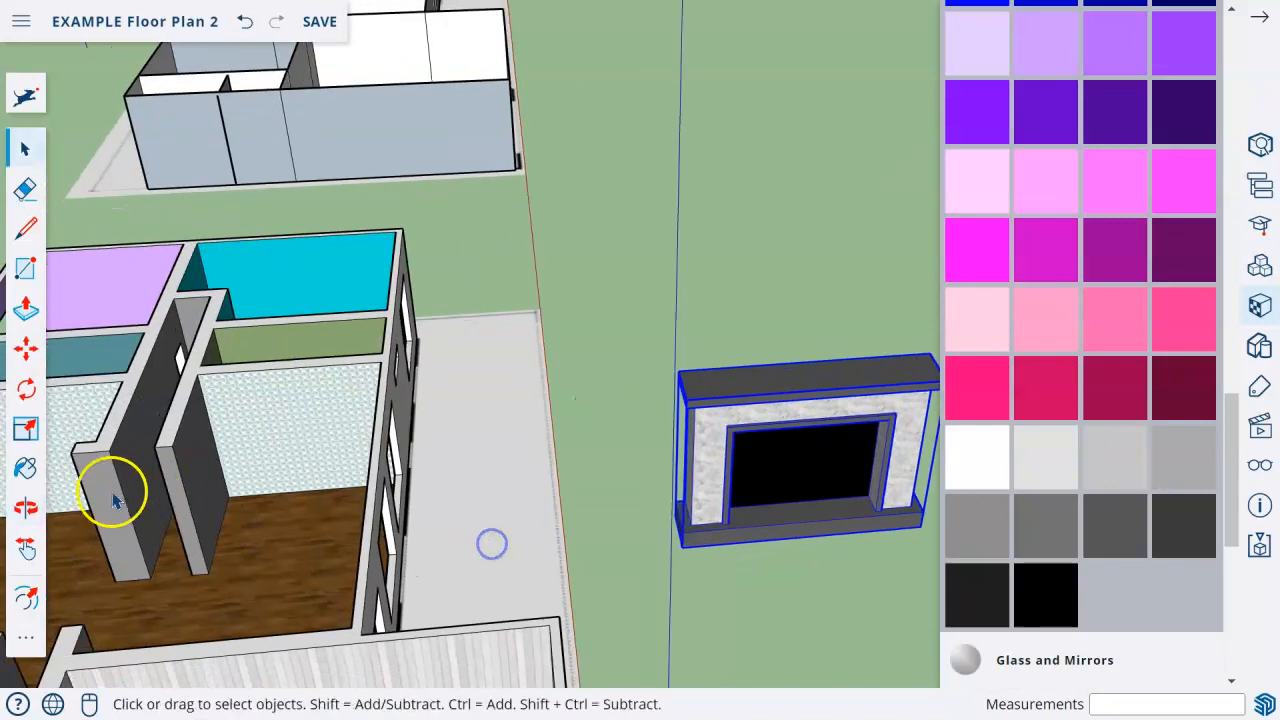
Move the fireplace group by its rear bottom corner about 28' 10 1/4" to the patterned wall inside the house.
click(26, 430)
click(18, 341)
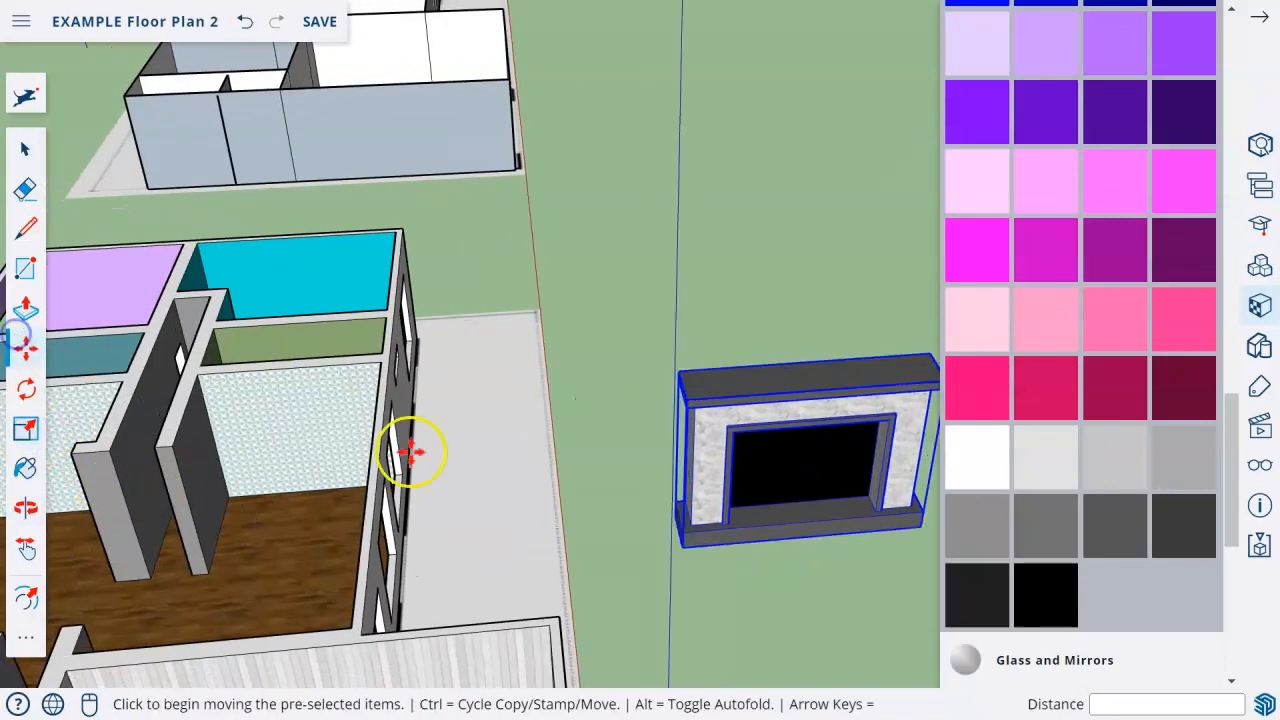
middle_drag(678, 529, 732, 541)
click(735, 530)
click(297, 566)
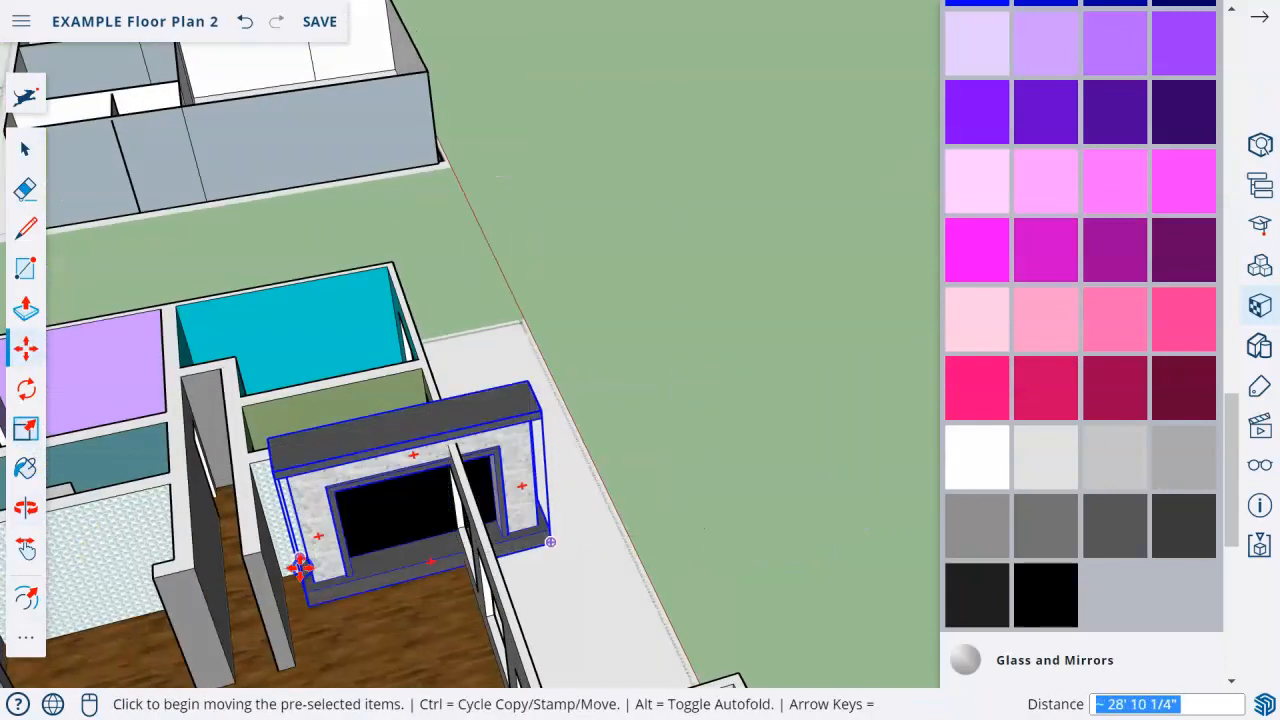
Scale the fireplace down uniformly from its outer corner to about 0.60 so it fits between the side walls.
scroll(297, 566, up, 3)
click(26, 430)
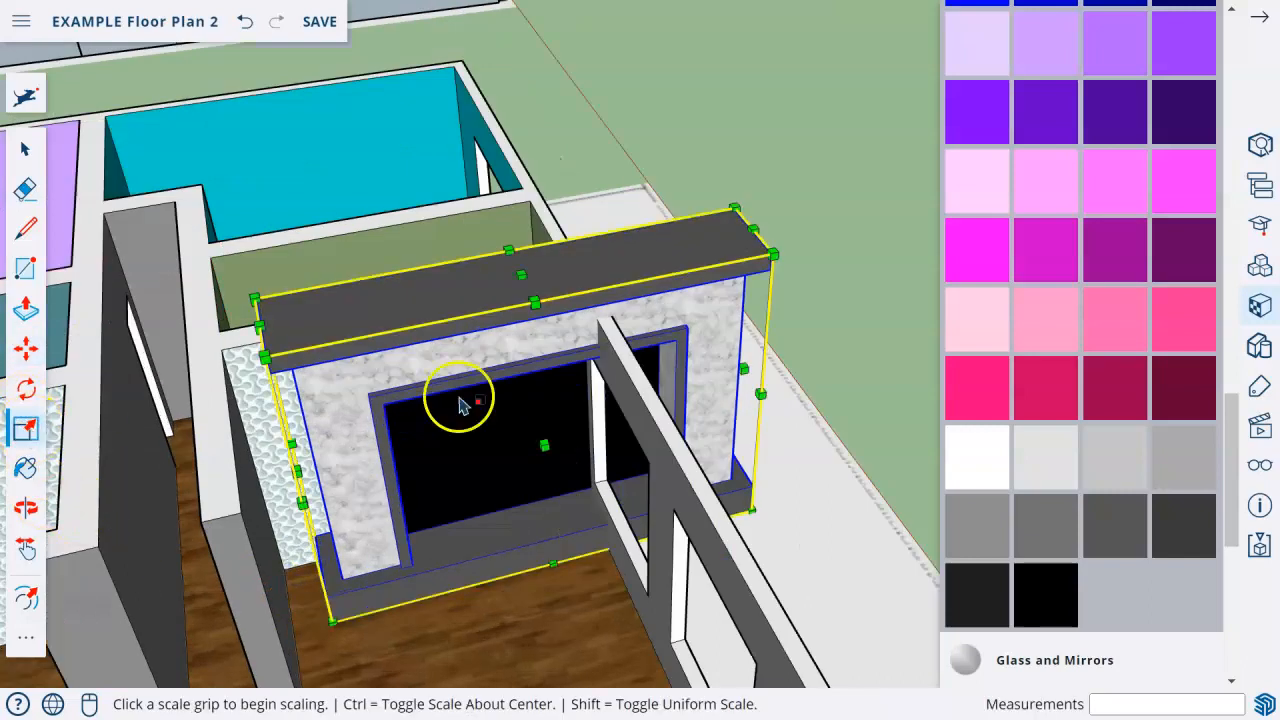
click(773, 257)
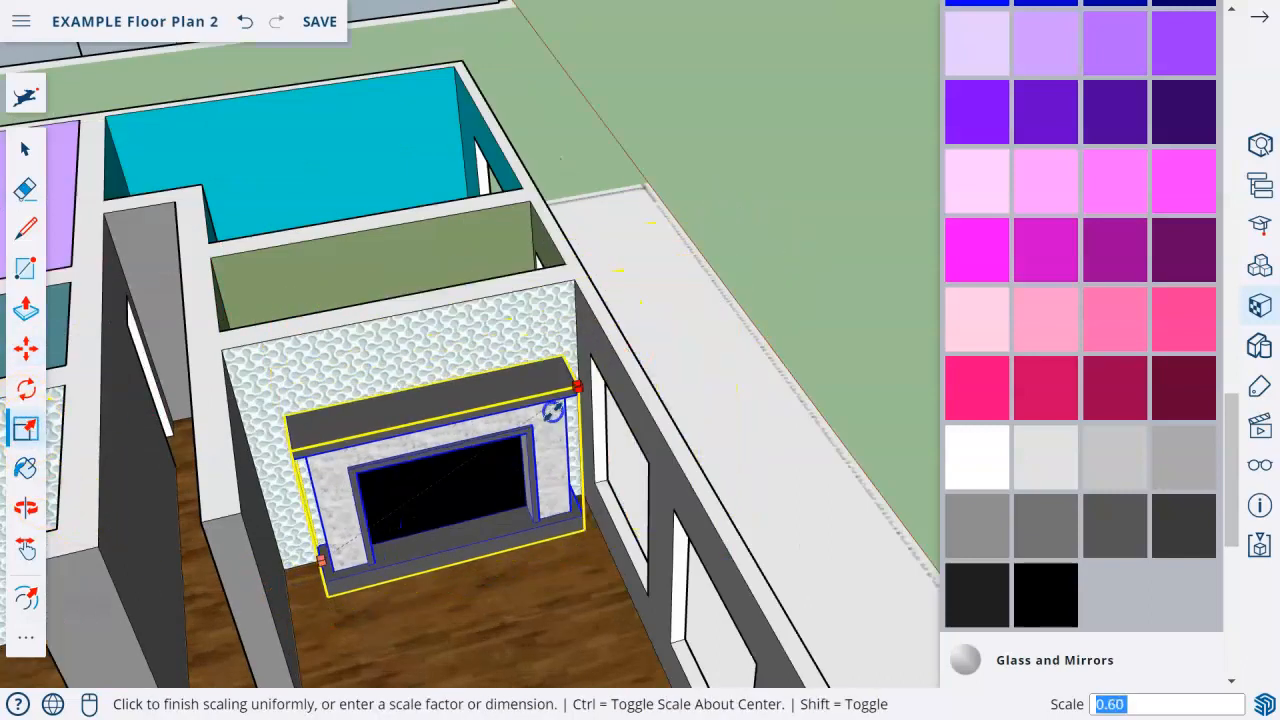
click(517, 443)
Move the fireplace about 4 5/16" along the patterned wall toward the window side.
scroll(450, 482, up, 5)
middle_drag(440, 487, 304, 467)
middle_drag(728, 355, 755, 442)
scroll(325, 507, down, 3)
middle_drag(338, 538, 480, 476)
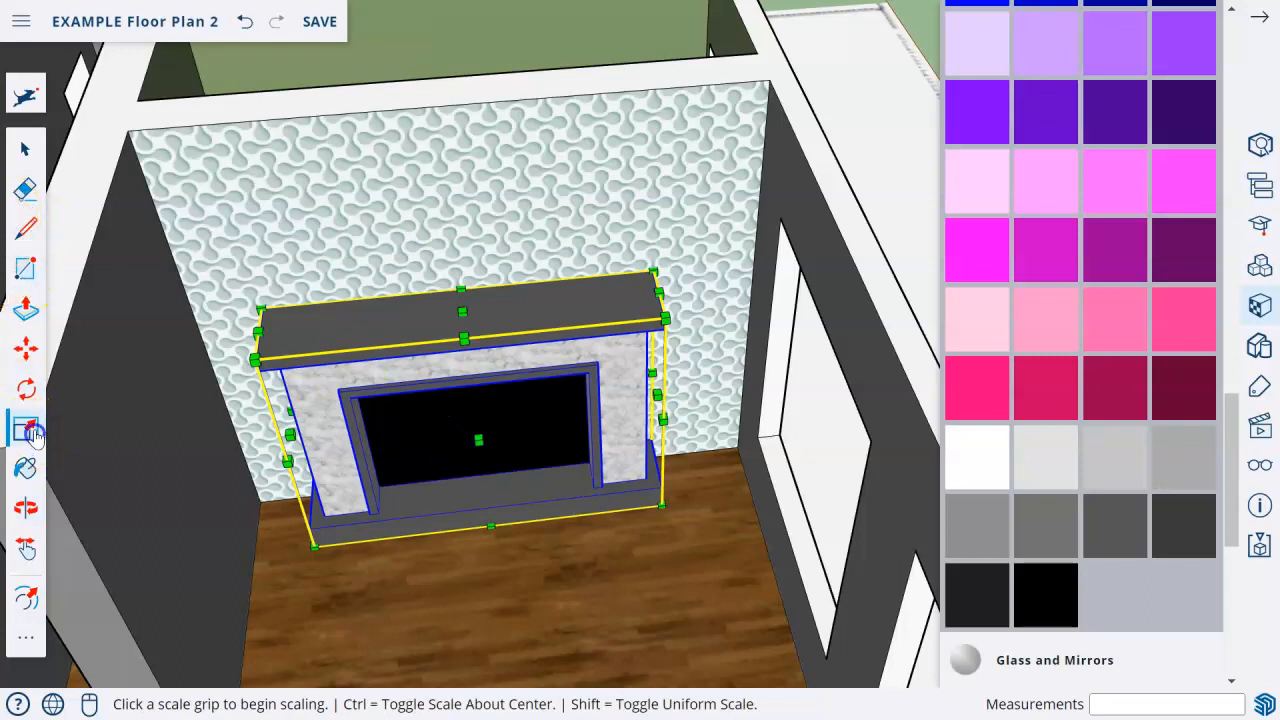
click(26, 349)
click(466, 494)
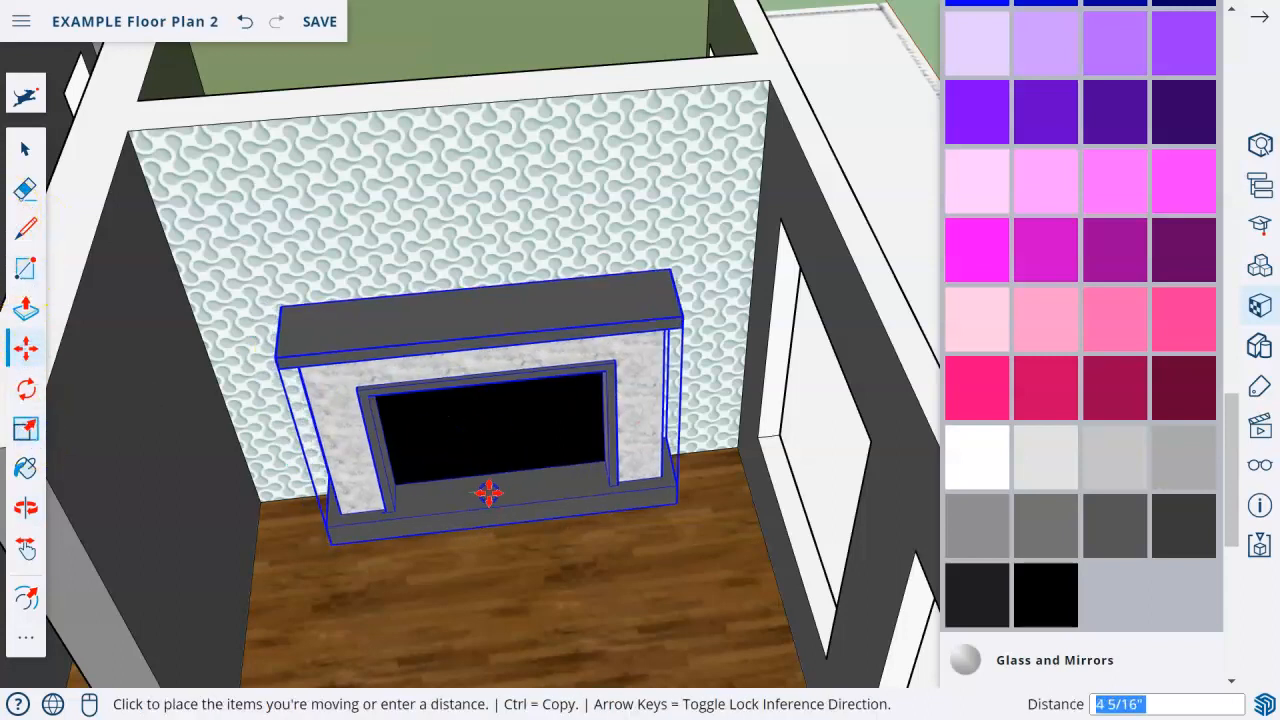
click(489, 491)
Scale the fireplace uniformly to about 0.84 and move it along the patterned wall to recenter it.
click(26, 429)
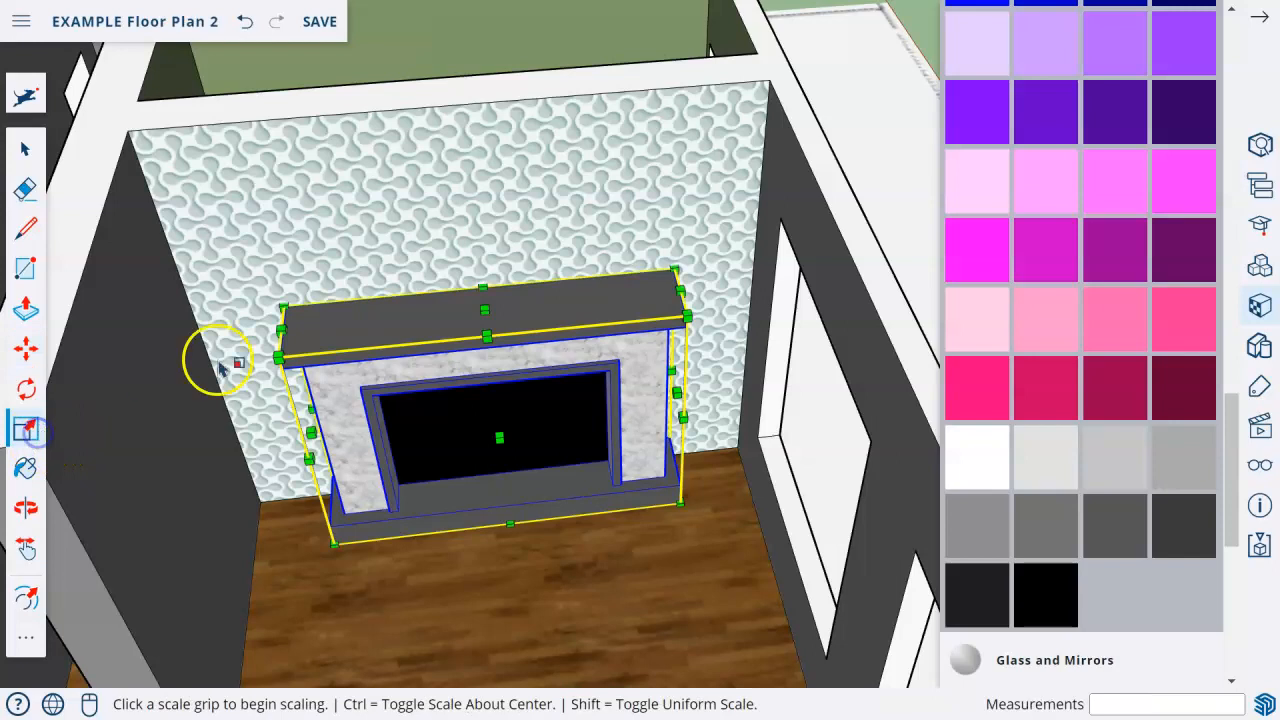
click(677, 272)
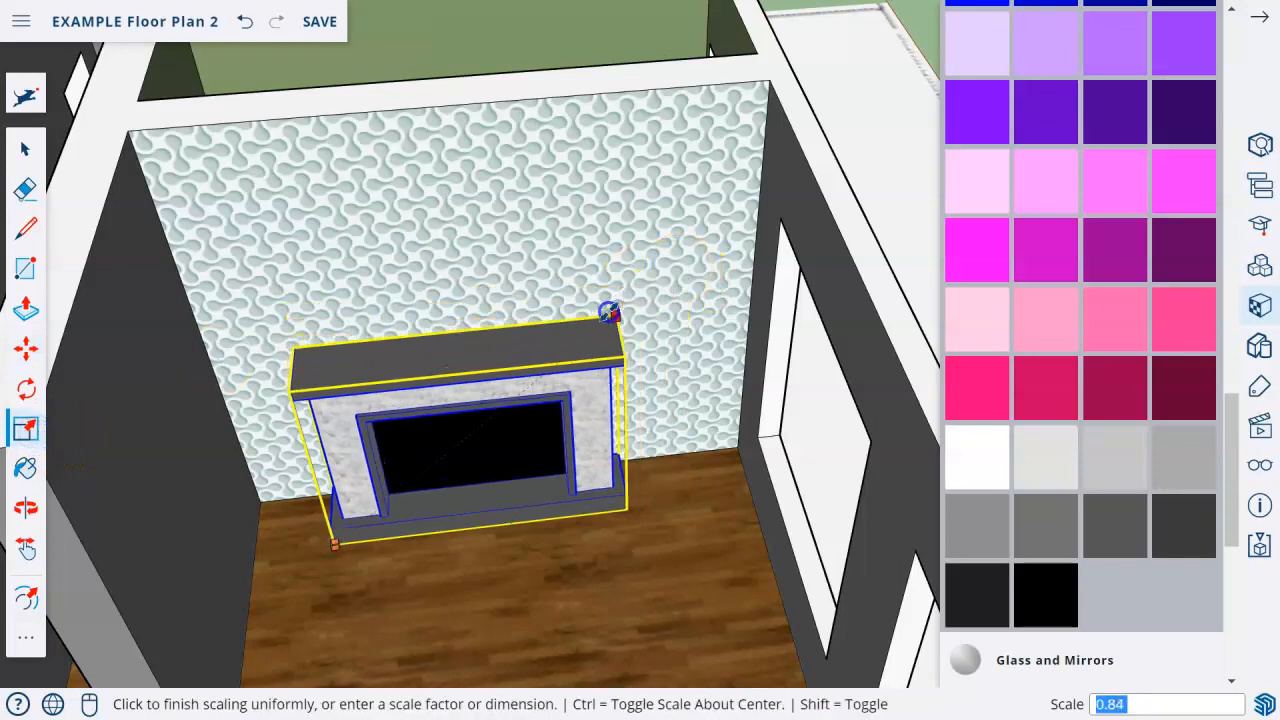
click(608, 310)
click(26, 349)
click(466, 515)
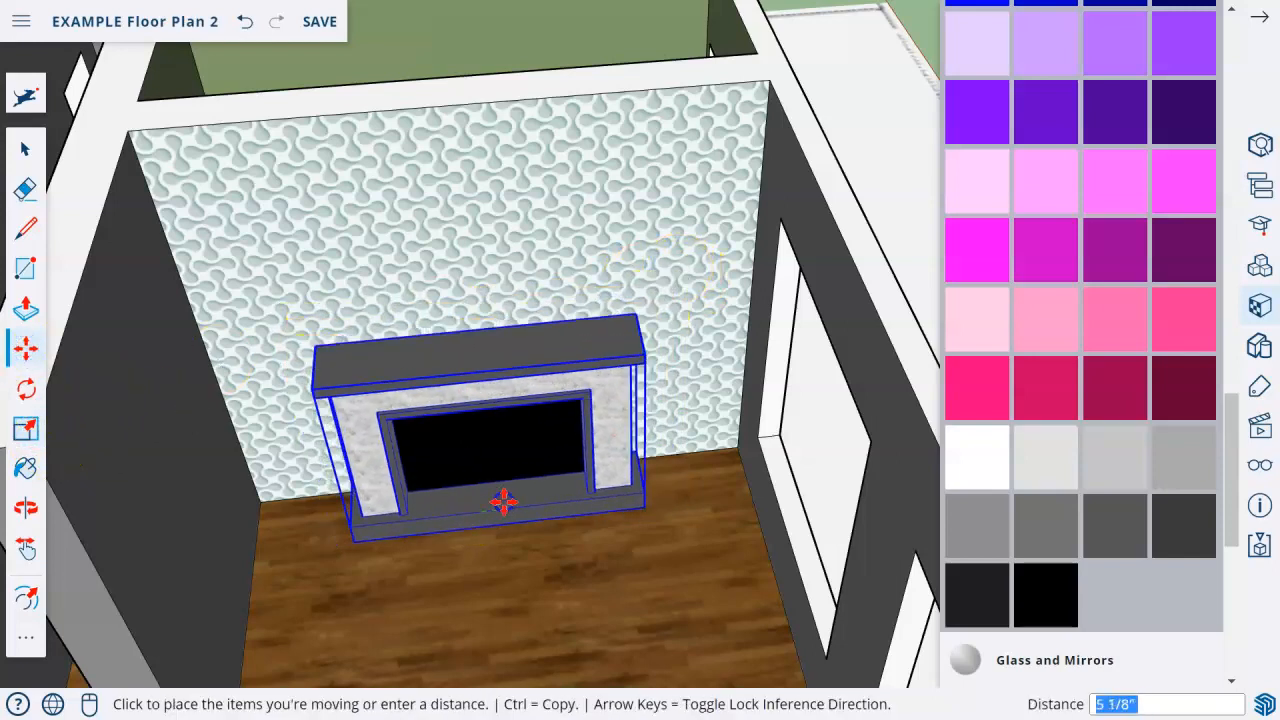
click(514, 500)
Draw a rectangle of about 8' 1/8" by 12' 11 9/16" on the open ground beside the house.
scroll(571, 534, down, 5)
shift+middle_drag(571, 534, 640, 386)
middle_drag(566, 334, 92, 377)
middle_drag(566, 217, 81, 49)
shift+middle_drag(549, 242, 478, 368)
shift+middle_drag(551, 436, 828, 342)
click(24, 429)
click(24, 269)
click(143, 442)
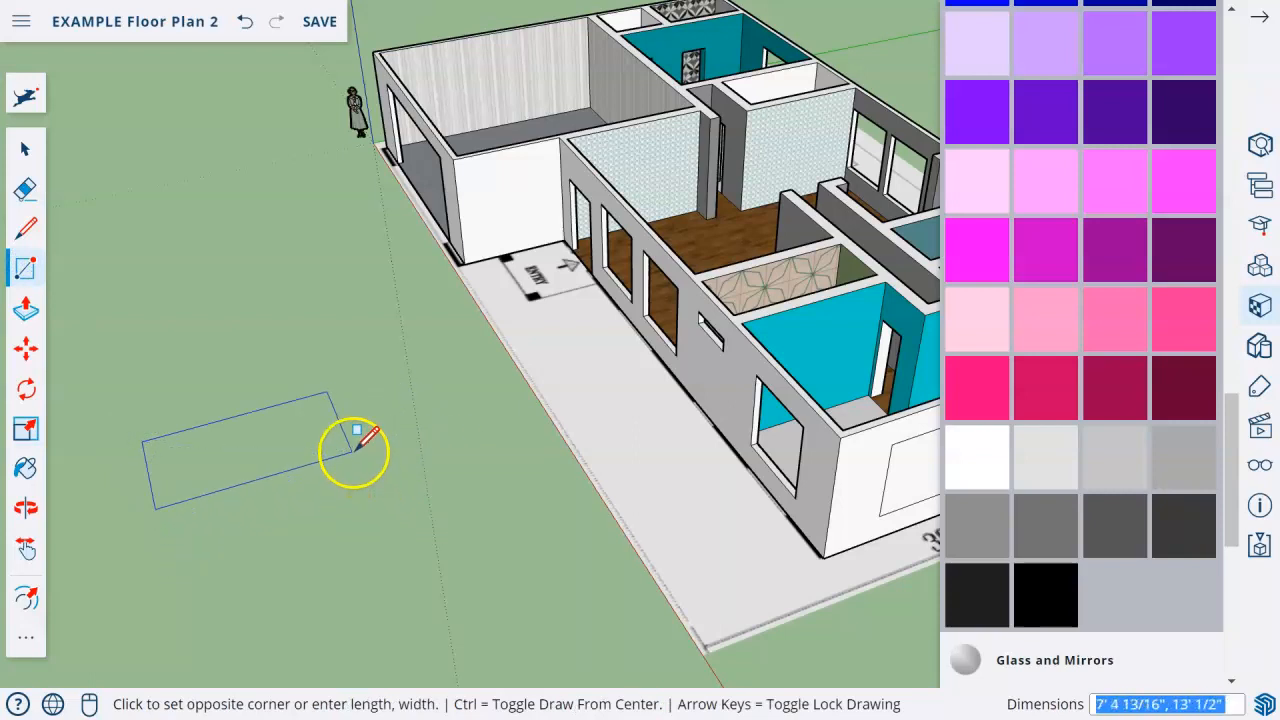
click(350, 456)
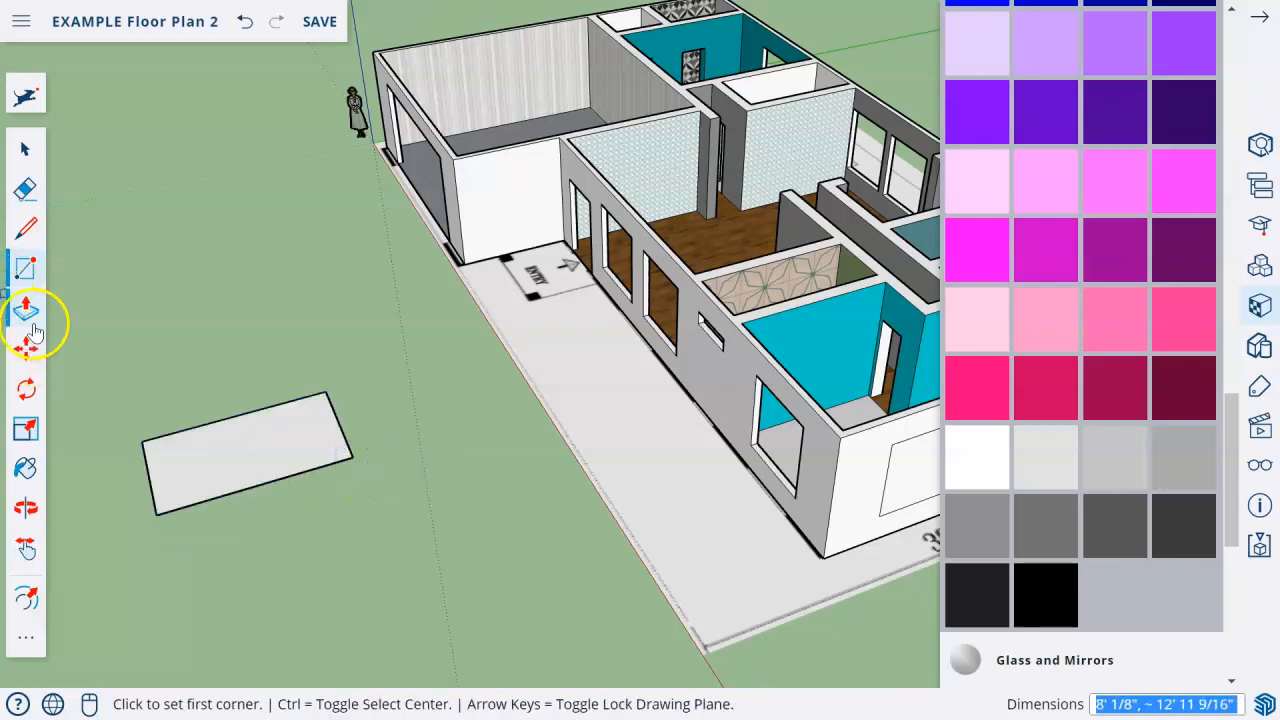
Push/Pull the new ground rectangle up by about 1' 9/16" to form a slab.
click(26, 312)
click(289, 457)
click(286, 442)
scroll(60, 420, up, 2)
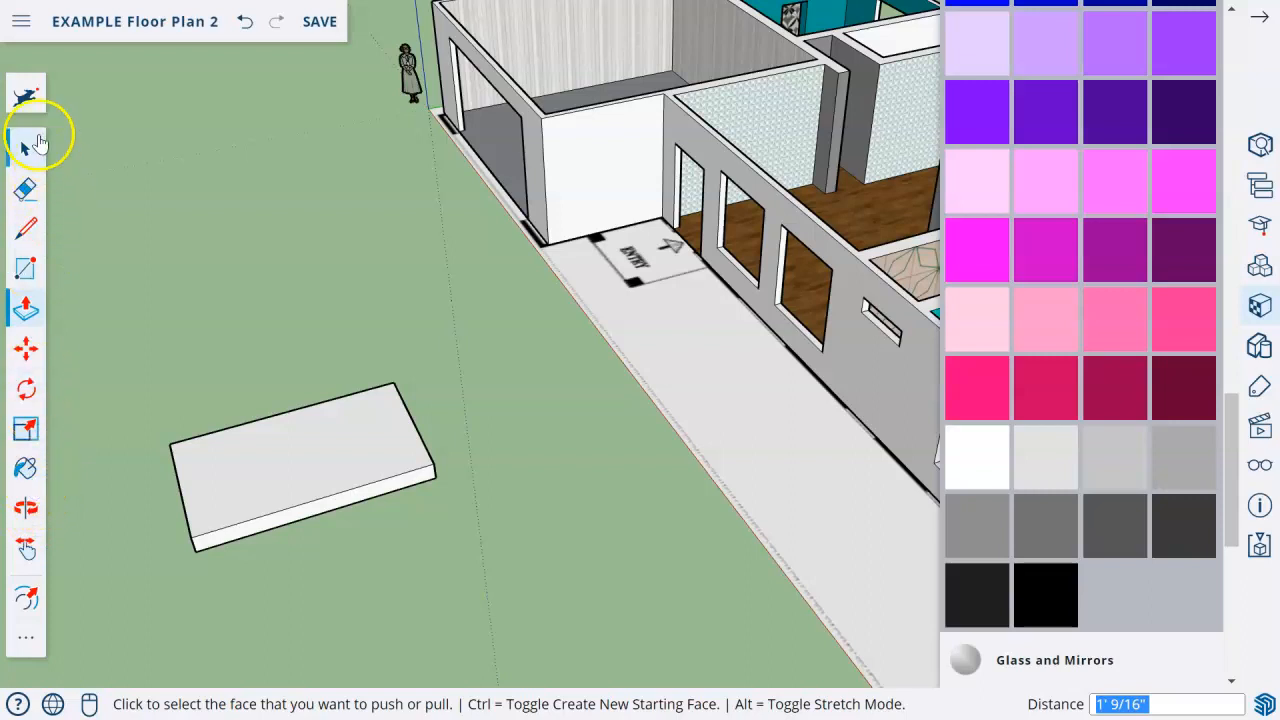
Offset the top face of the slab inward to leave a narrow, even border around it.
click(28, 430)
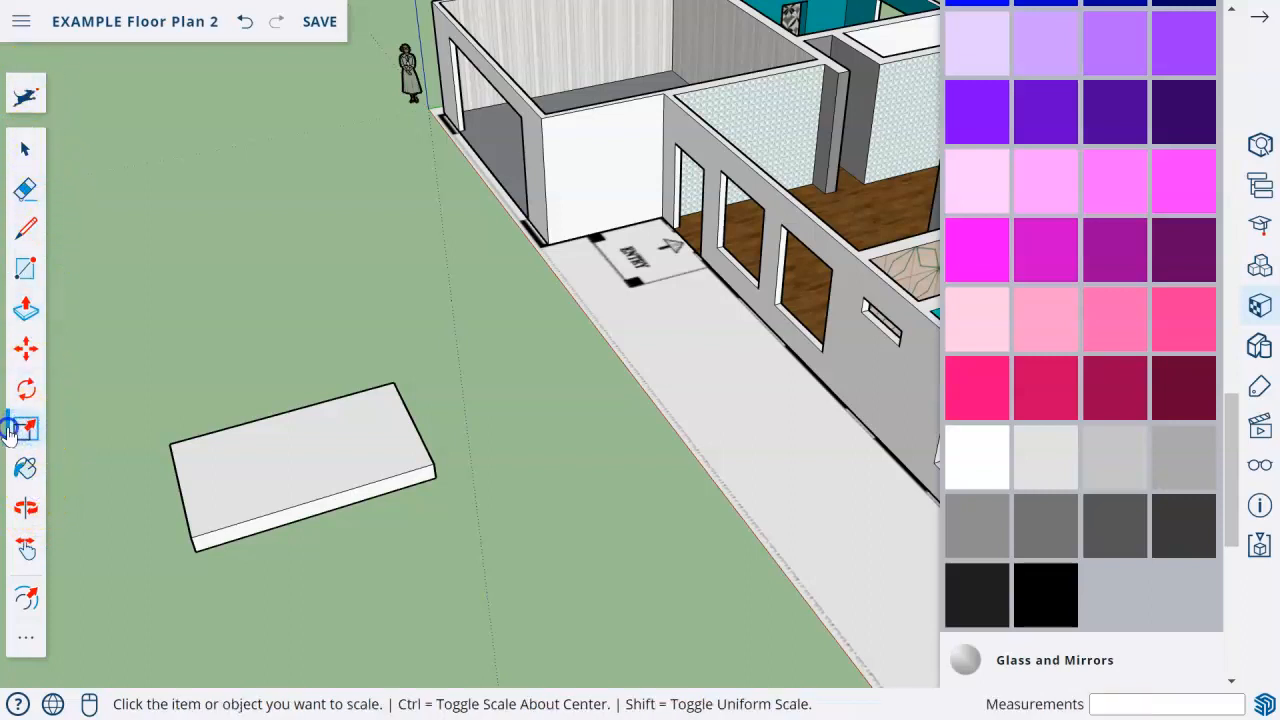
click(29, 76)
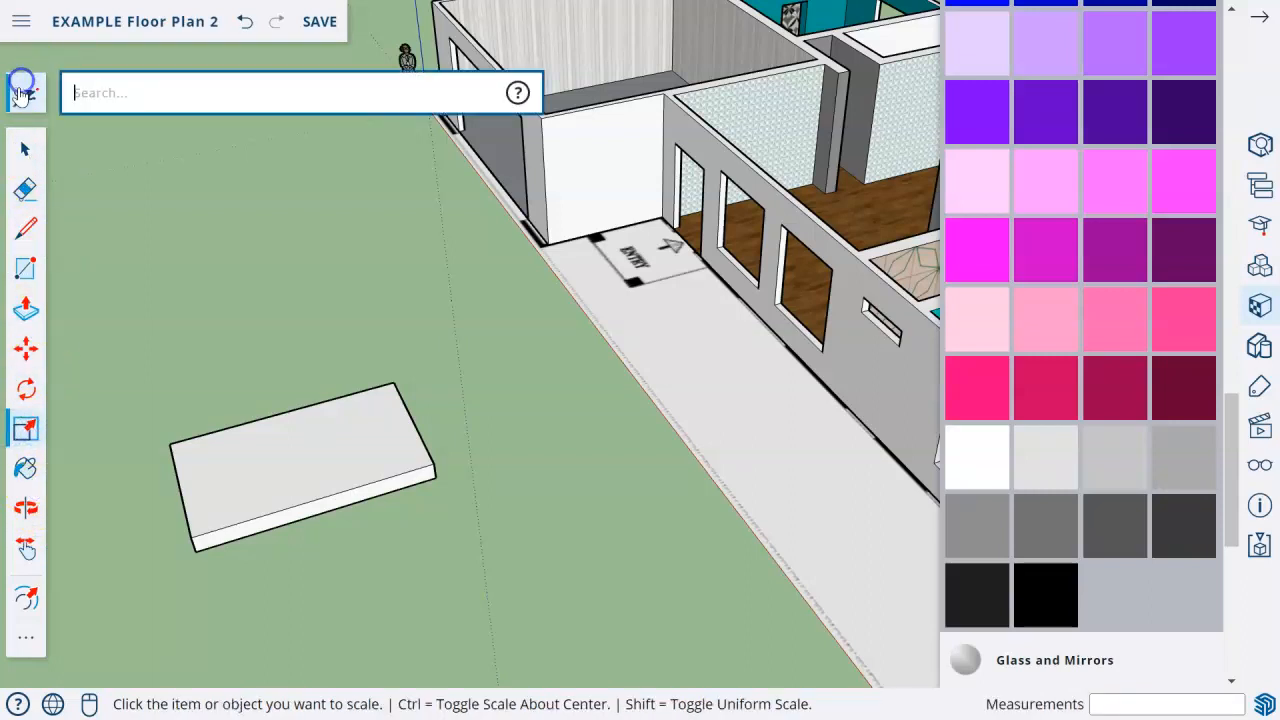
text(off)
click(160, 137)
click(200, 497)
click(195, 498)
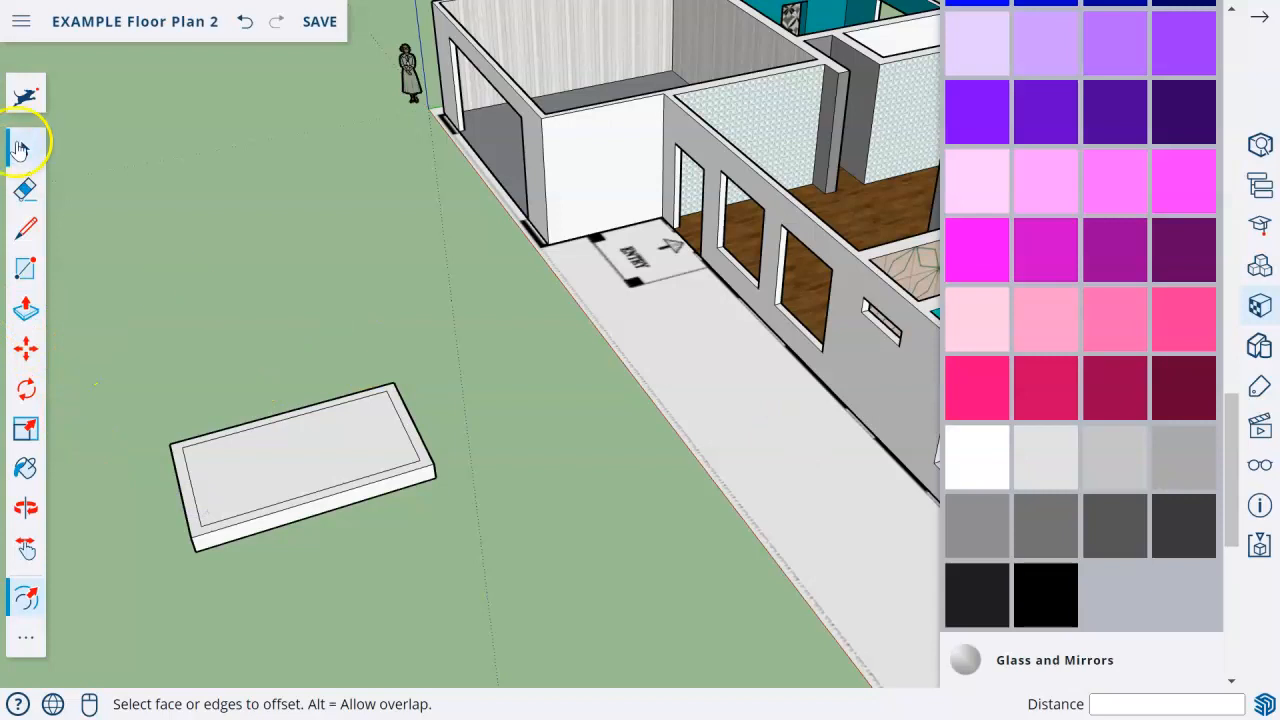
Paint the whole slab black, and paint its inset top face dark gray Color M06.
click(20, 148)
drag(93, 302, 487, 561)
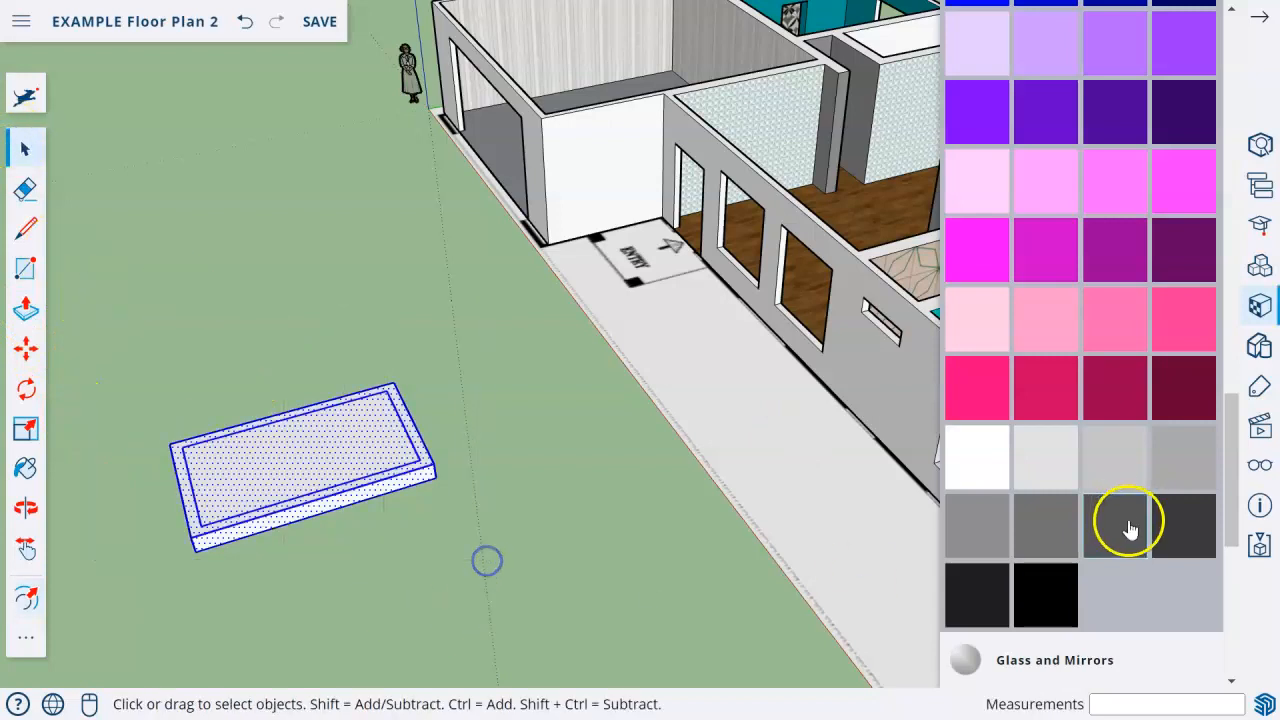
click(1046, 595)
click(320, 440)
click(27, 152)
click(214, 249)
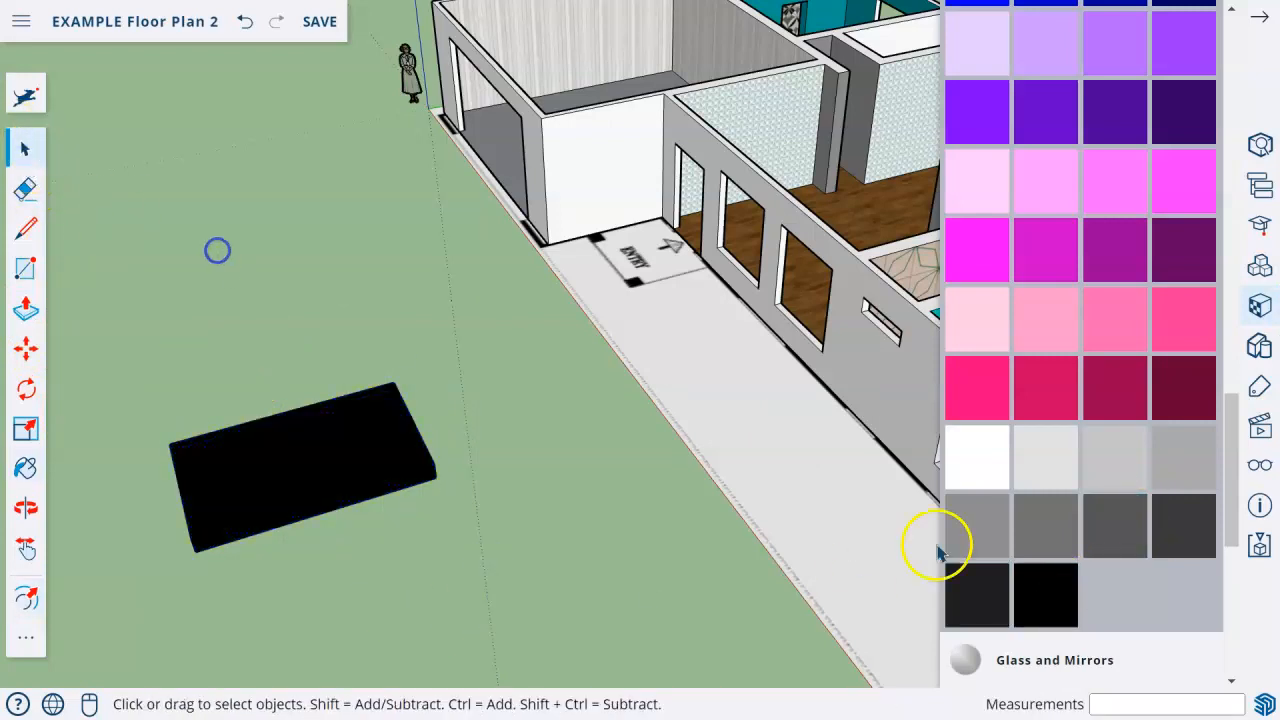
click(1130, 530)
click(397, 452)
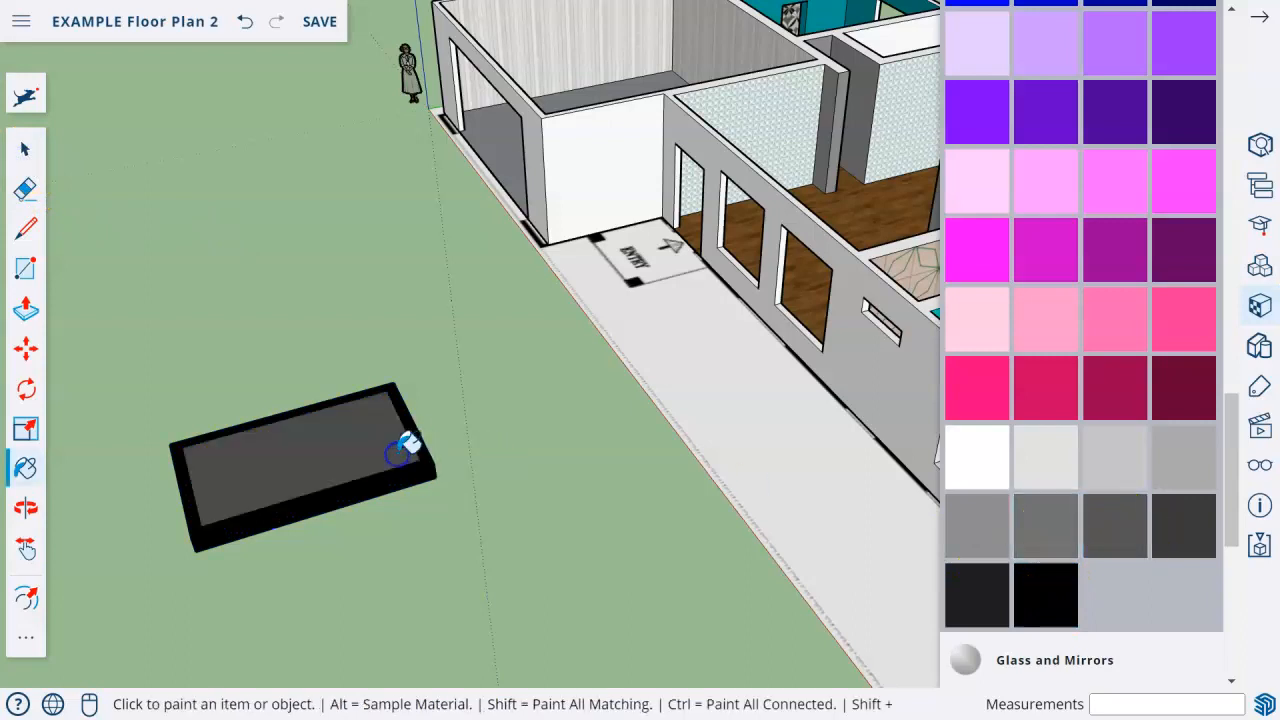
Select all of the painted slab's geometry and combine it into a single group.
click(25, 150)
drag(128, 350, 558, 646)
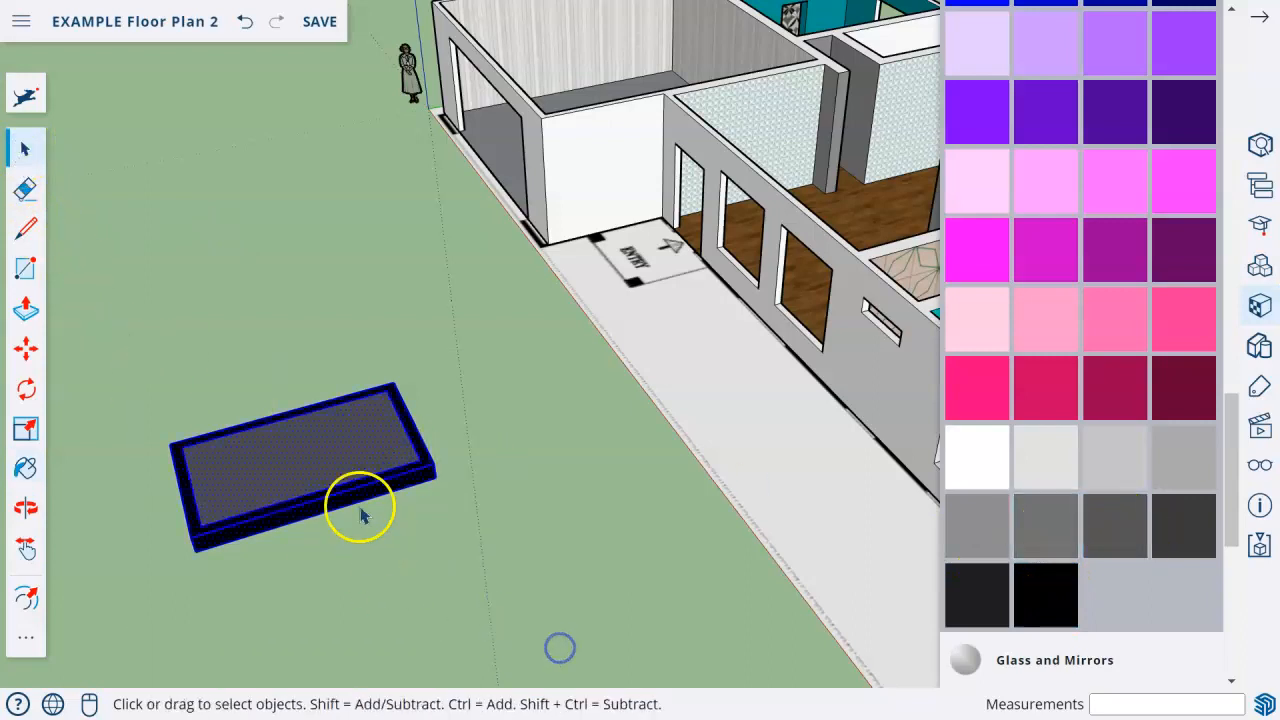
right_click(291, 428)
click(398, 487)
Rotate the black panel up from the ground by about 75 degrees.
middle_drag(303, 443, 51, 466)
click(22, 343)
scroll(283, 194, up, 3)
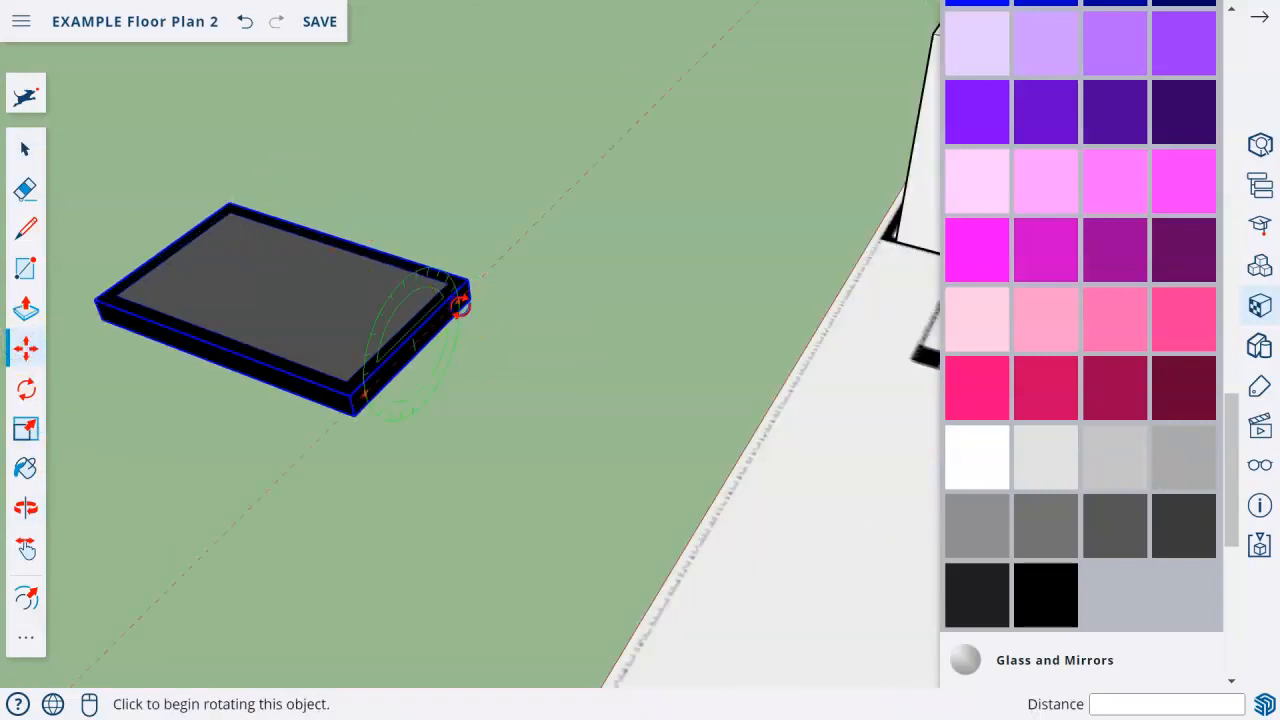
click(458, 300)
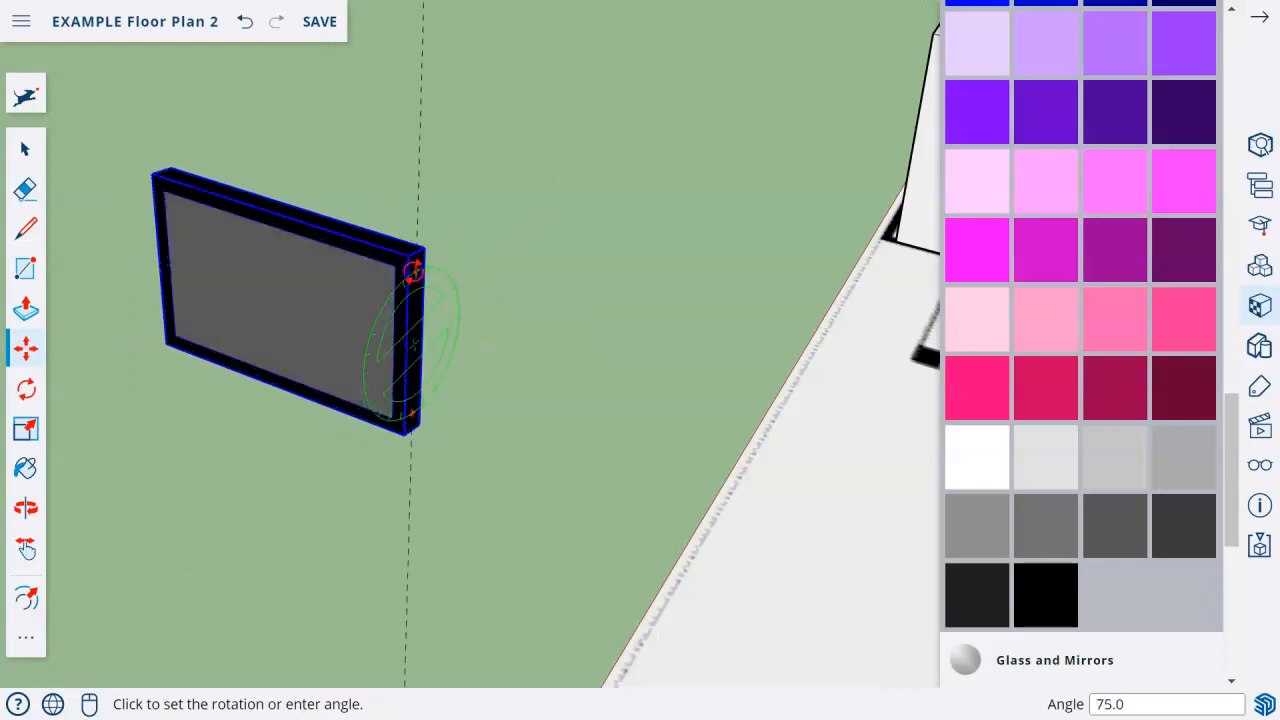
click(414, 269)
Rotate the tilted panel further to the 90-degree position so it stands fully upright.
scroll(508, 466, down, 5)
shift+middle_drag(508, 466, 427, 391)
scroll(370, 343, up, 5)
middle_drag(397, 277, 143, 254)
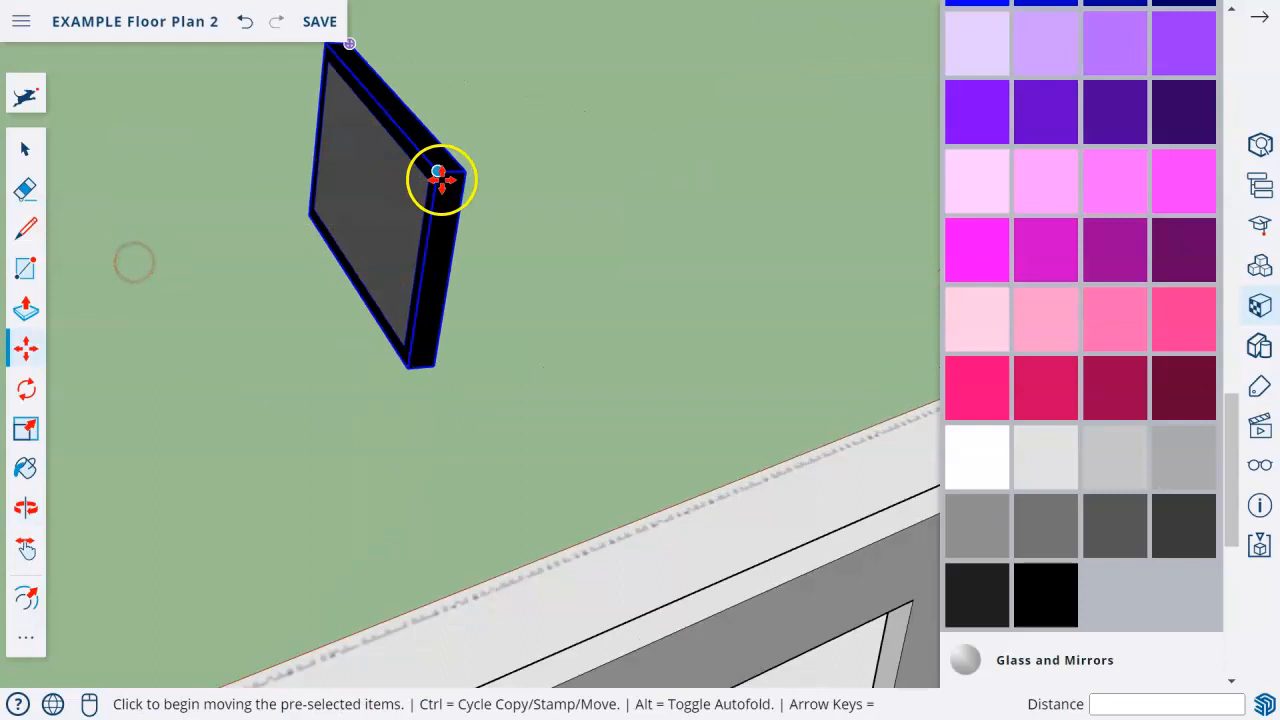
mouse_move(447, 195)
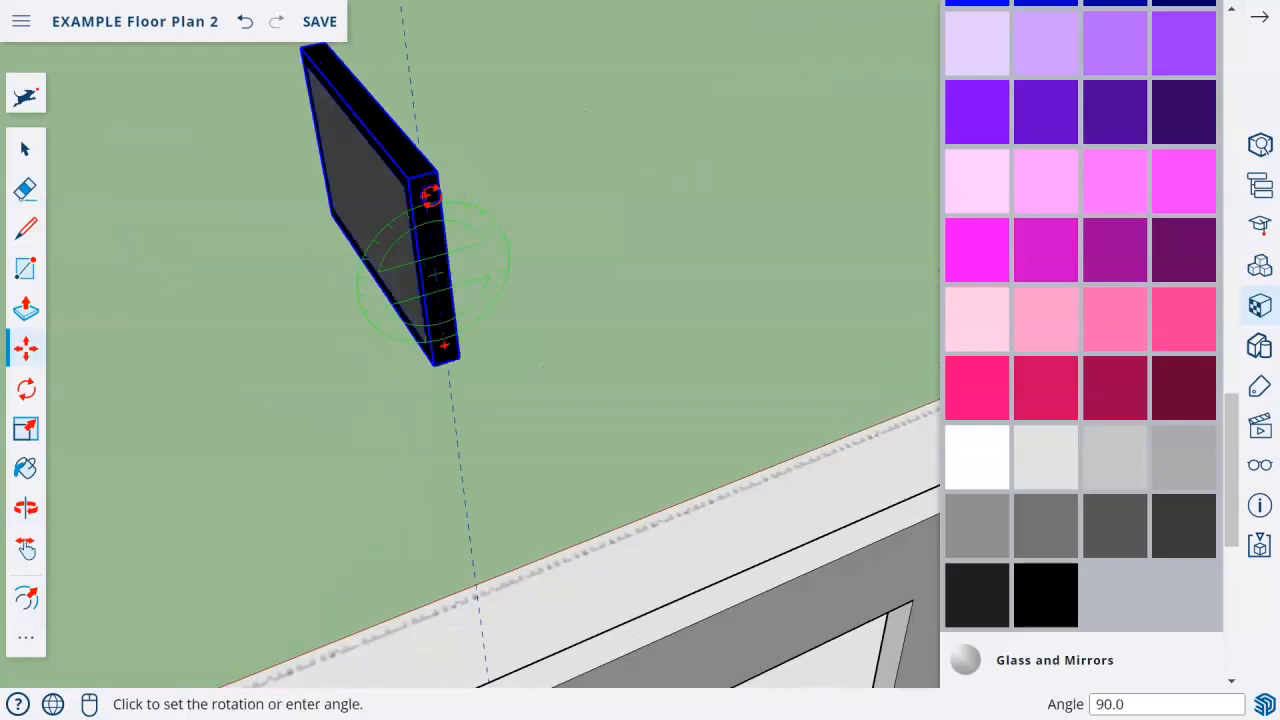
click(430, 197)
Move the upright panel by its lower corner from the open ground into the house beside the patterned wall.
scroll(343, 388, down, 5)
middle_drag(453, 397, 765, 382)
key(m)
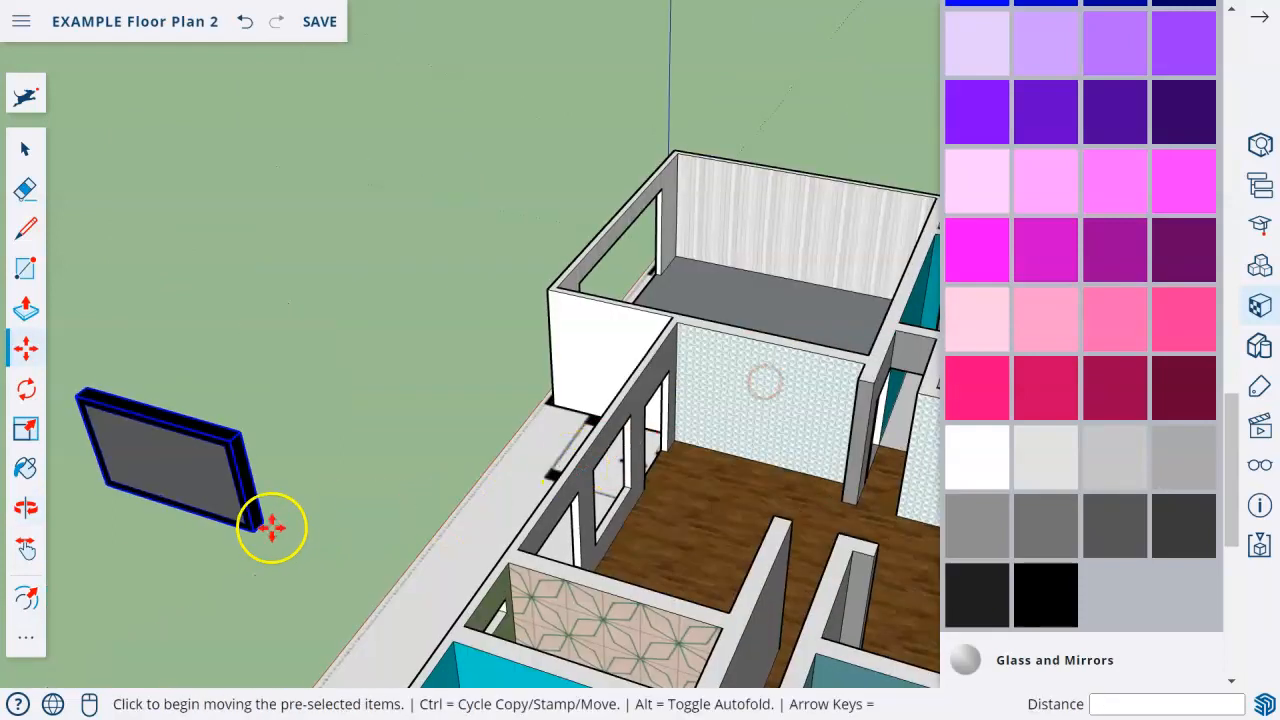
click(264, 526)
click(848, 450)
Rotate the panel about its vertical axis until it runs parallel to the fireplace wall.
middle_drag(786, 423, 369, 400)
scroll(606, 455, up, 5)
scroll(315, 527, down, 4)
middle_drag(608, 319, 277, 294)
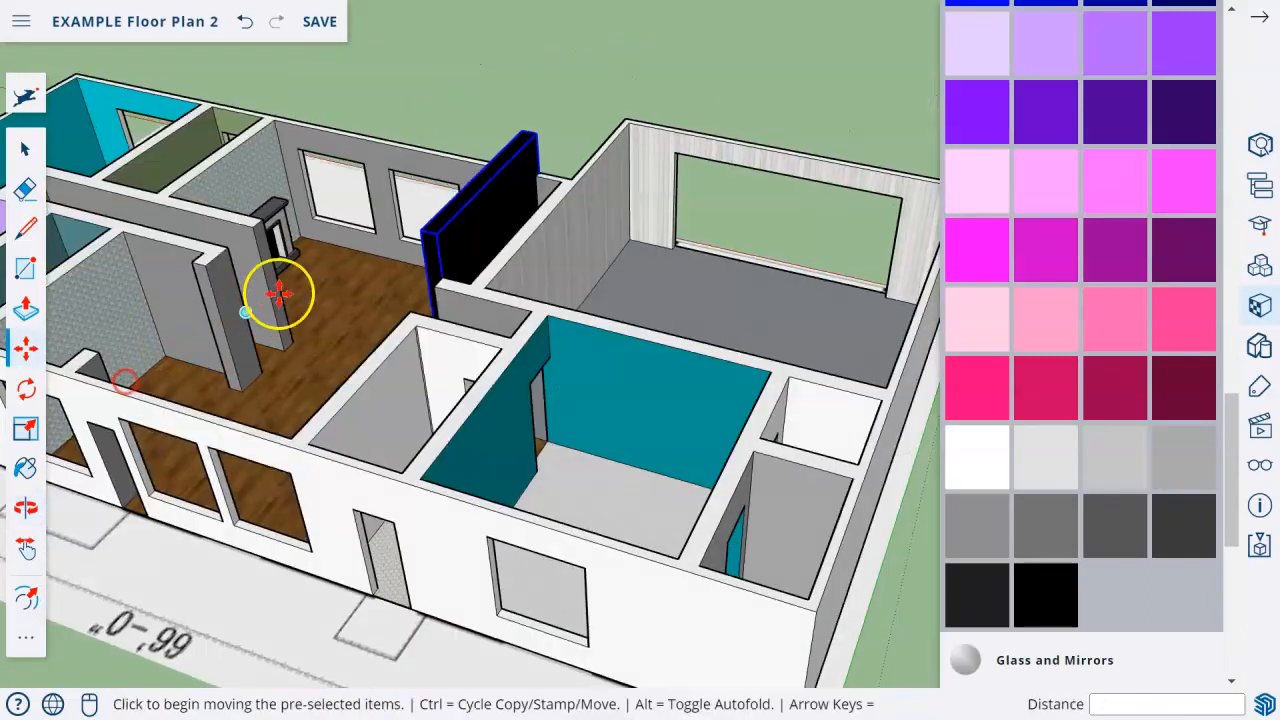
click(434, 223)
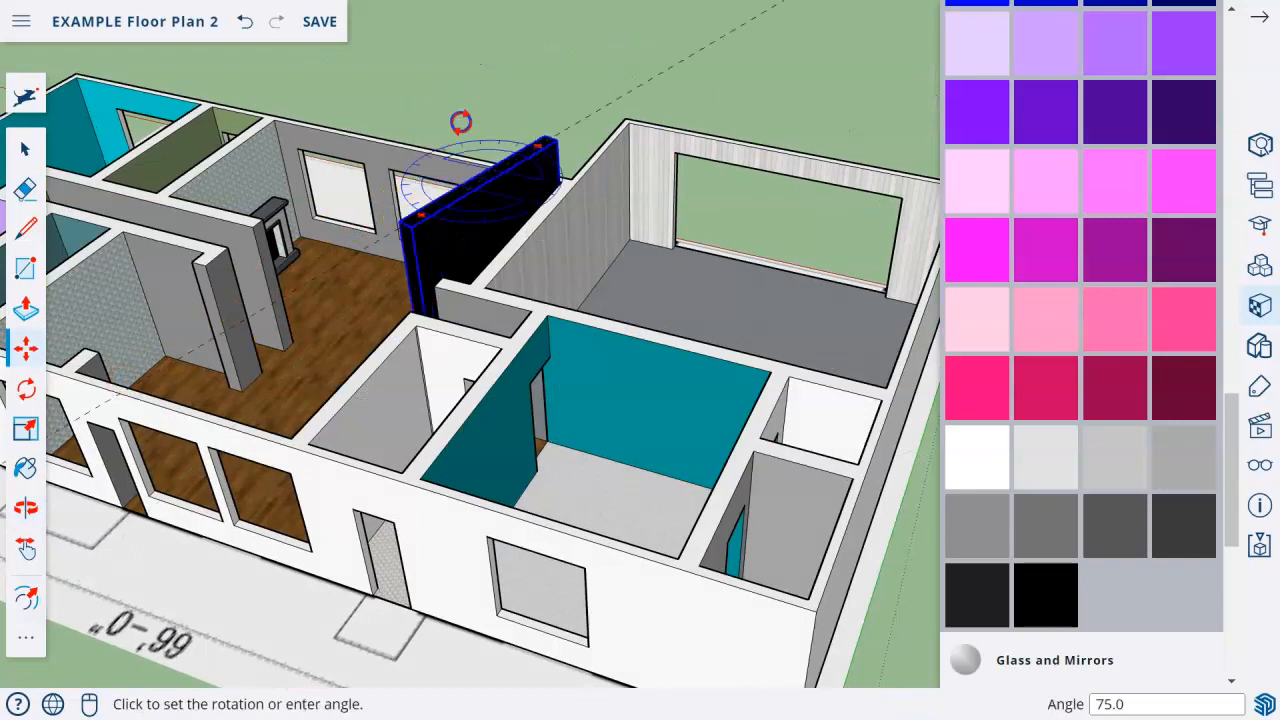
click(521, 141)
Move the panel across the living room onto the patterned wall behind the fireplace.
middle_drag(471, 214, 530, 195)
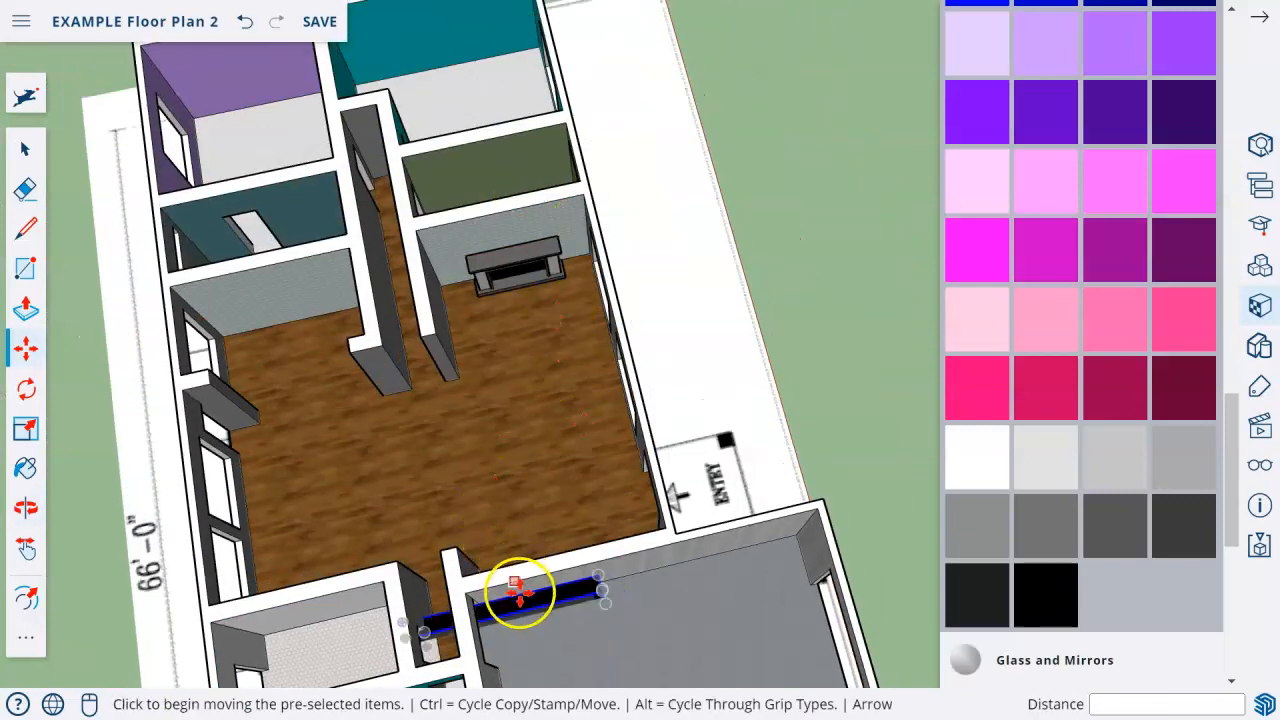
click(517, 591)
click(516, 195)
Scale the panel down uniformly to about 0.61 from its upper corner.
scroll(514, 190, up, 5)
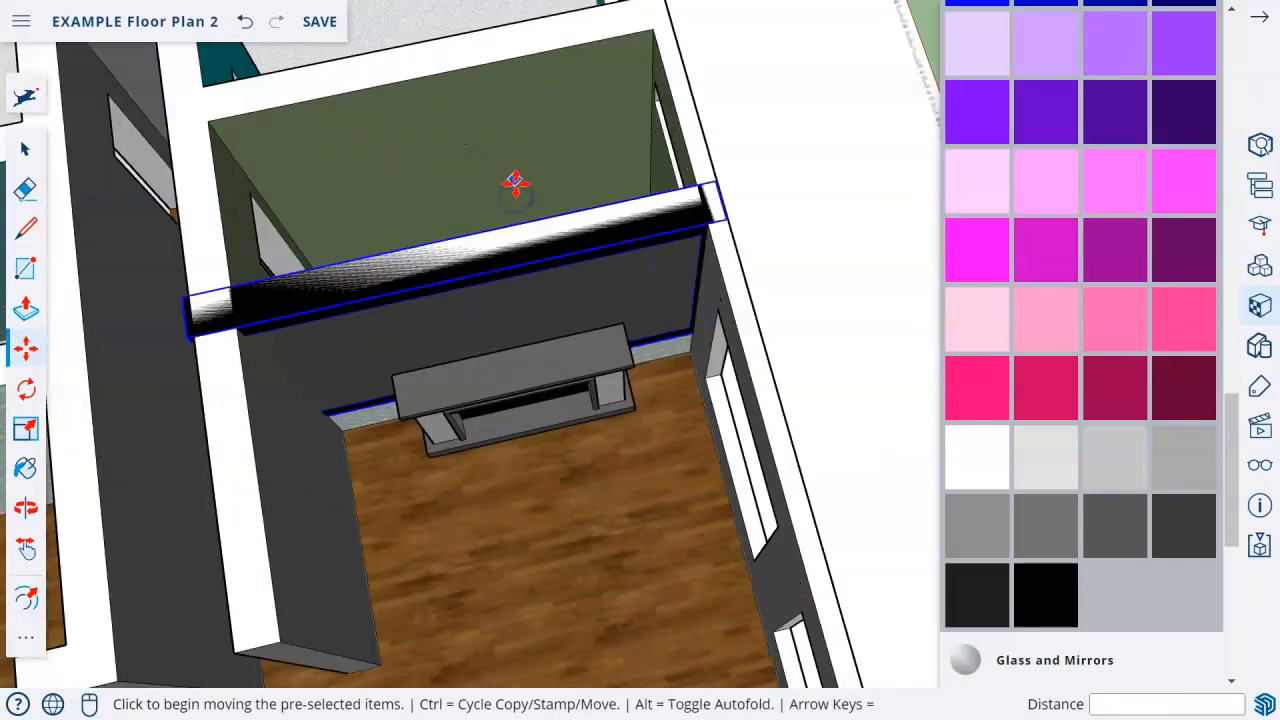
click(27, 428)
click(698, 151)
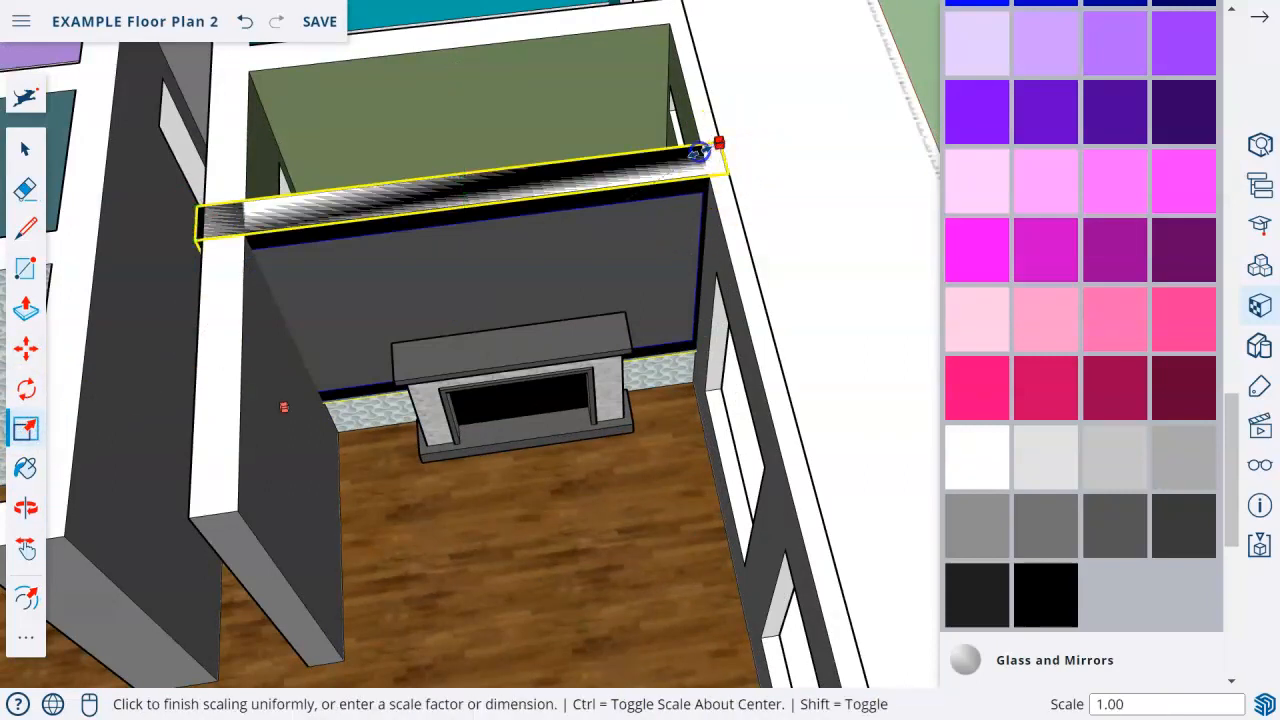
click(531, 251)
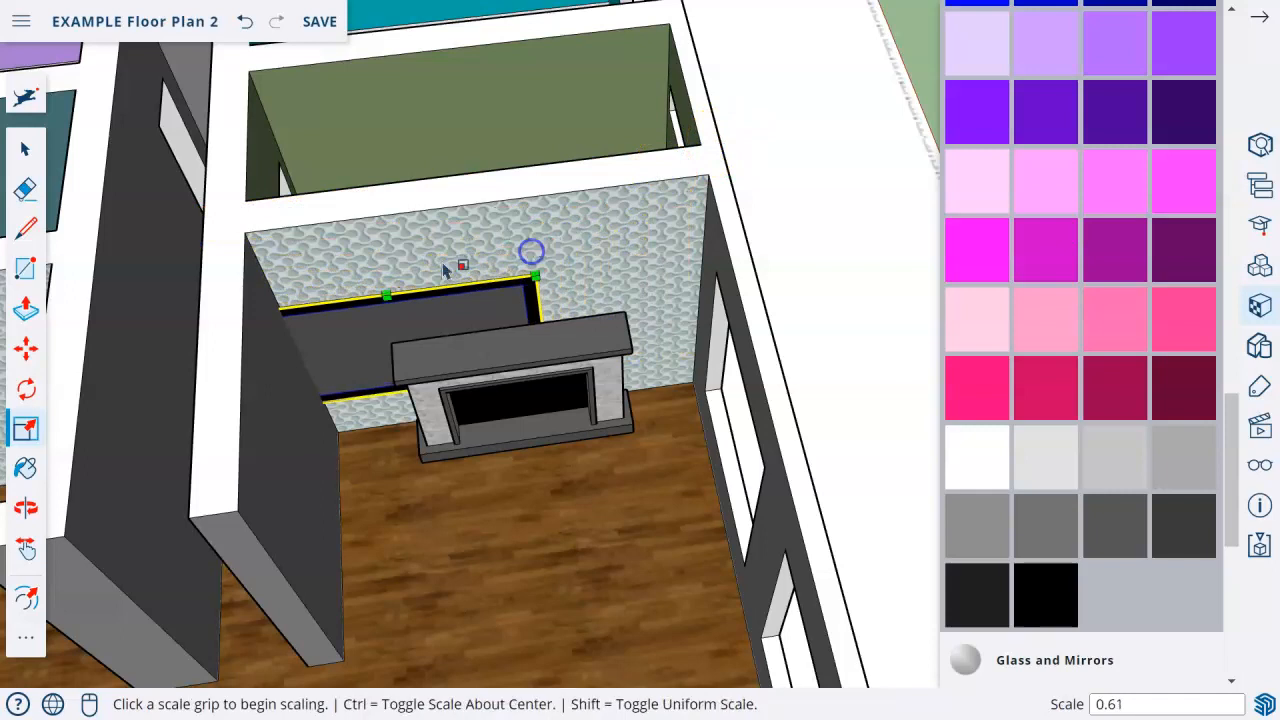
Move the scaled panel out from the patterned wall and up above the fireplace mantel.
click(27, 342)
click(473, 342)
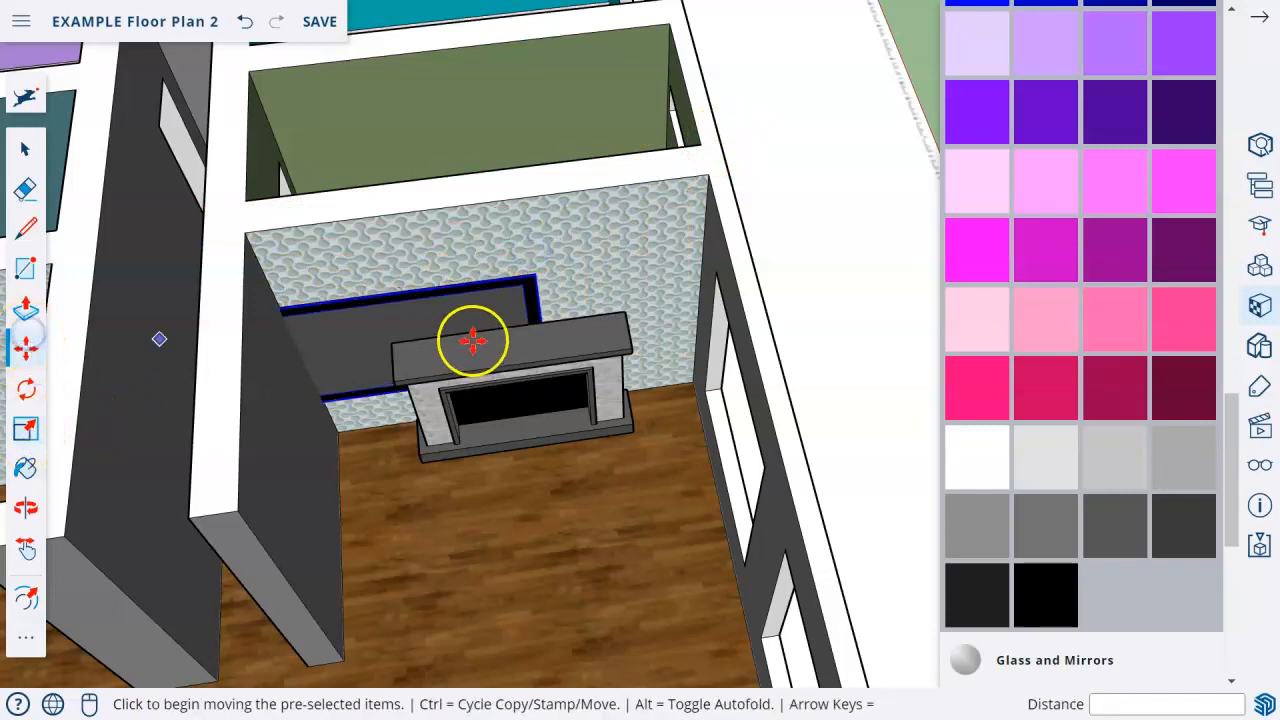
click(452, 372)
middle_drag(574, 243, 557, 256)
scroll(530, 255, up, 2)
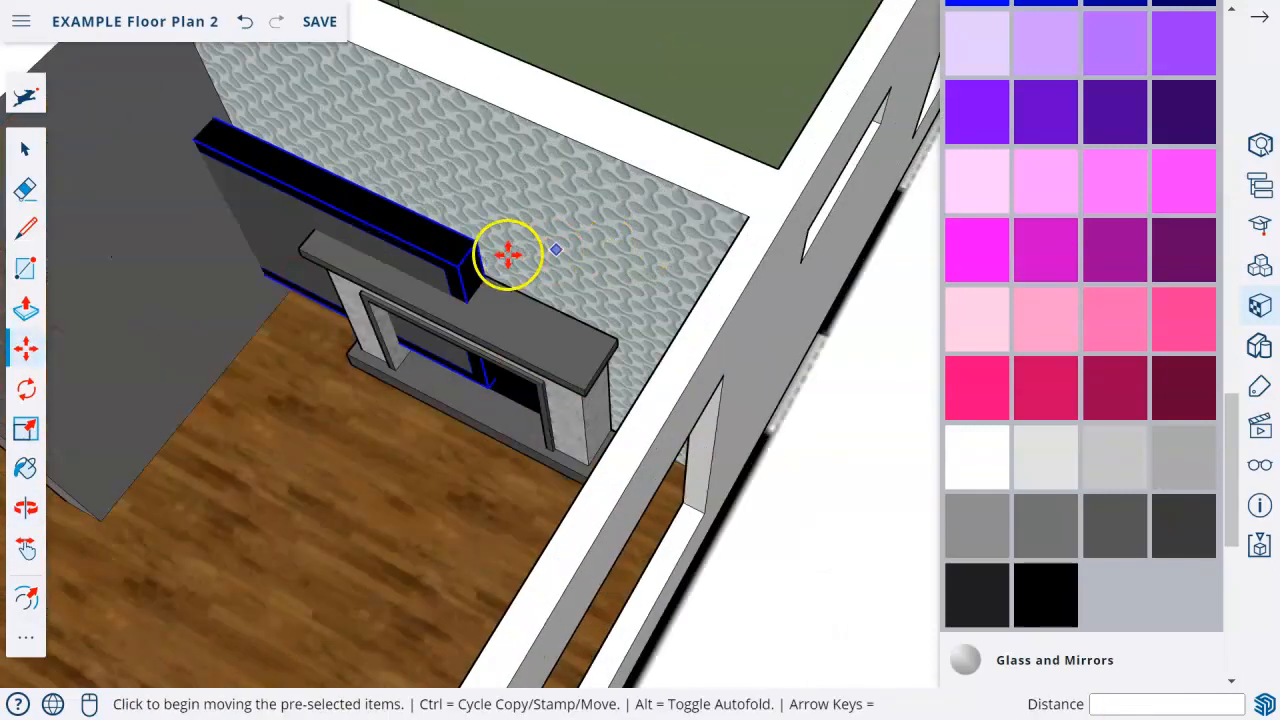
click(472, 249)
click(626, 206)
Nudge the panel sideways along the patterned wall to center it over the fireplace.
middle_drag(626, 206, 726, 157)
click(600, 149)
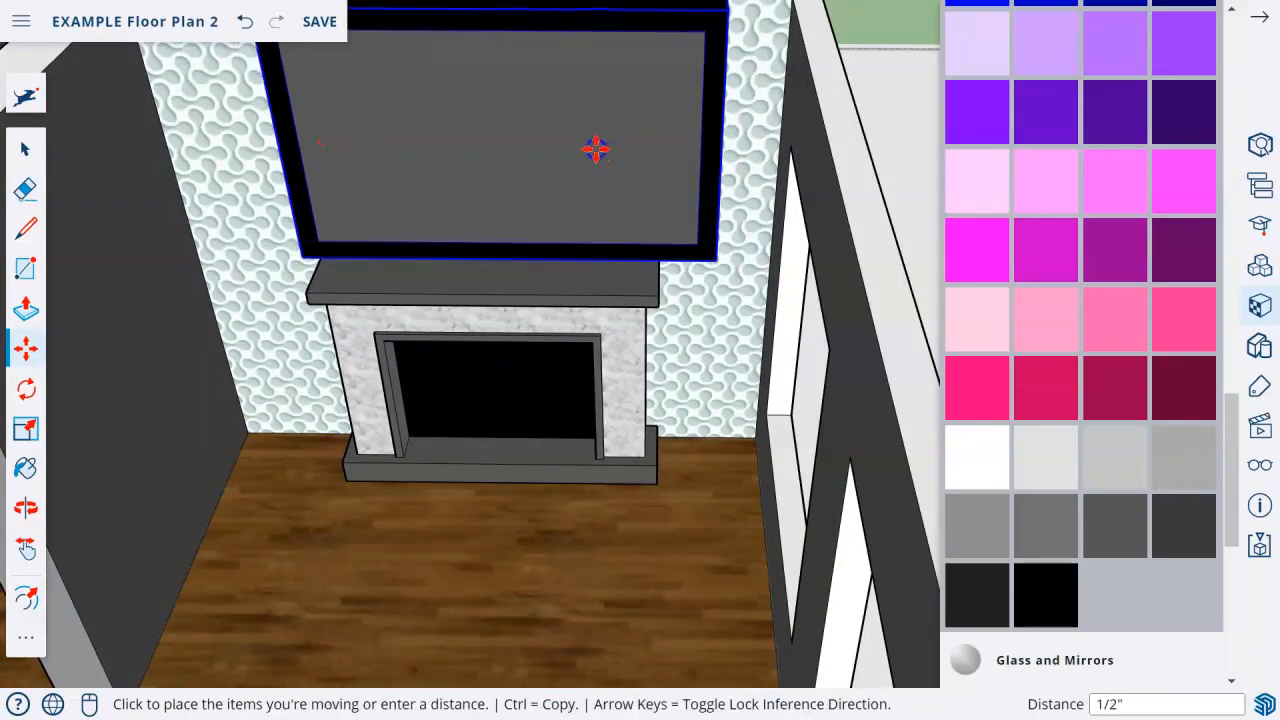
click(590, 147)
Examine the mounted TV panel and fireplace from above, up close and through the windows to check their placement.
scroll(568, 388, down, 3)
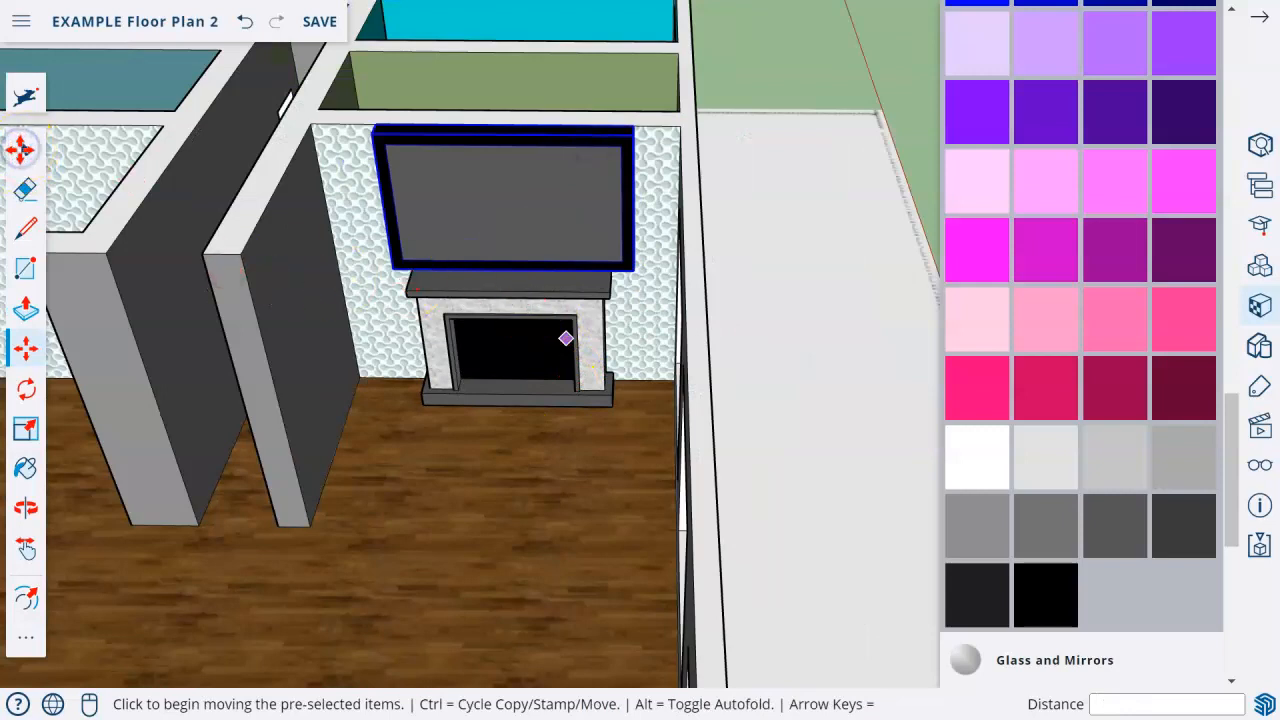
scroll(577, 432, down, 5)
key(space)
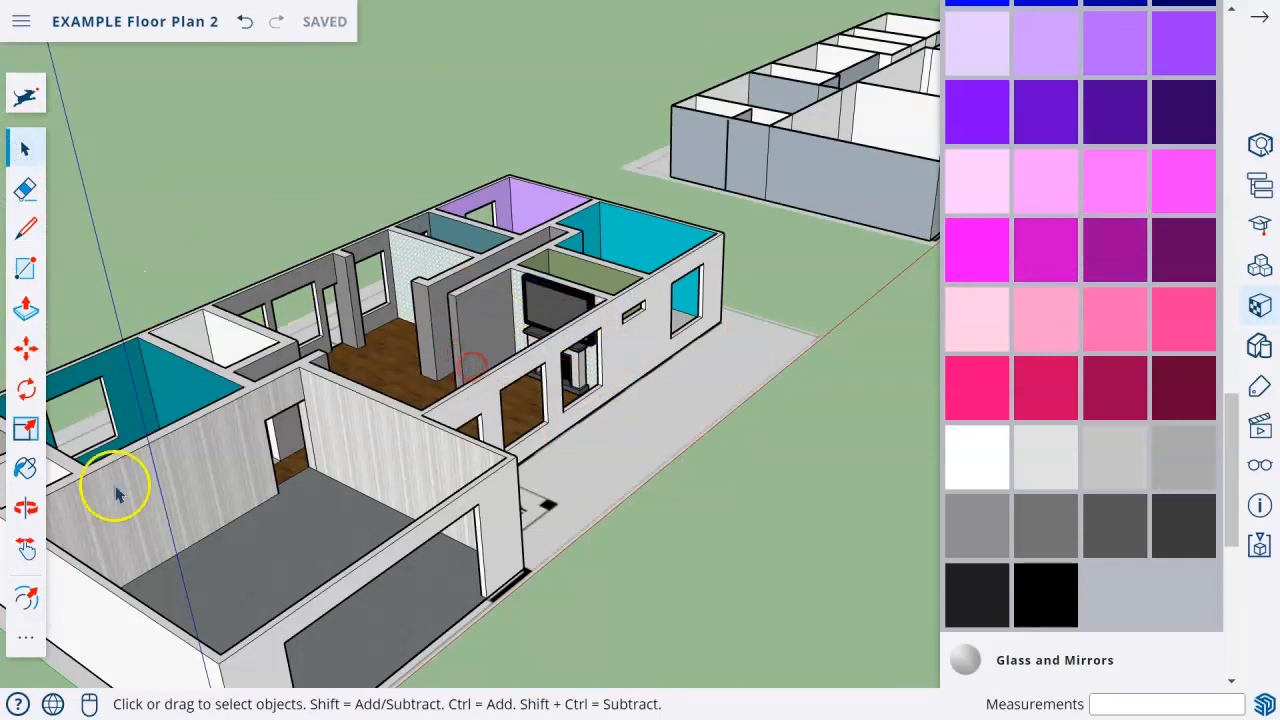
scroll(556, 320, up, 10)
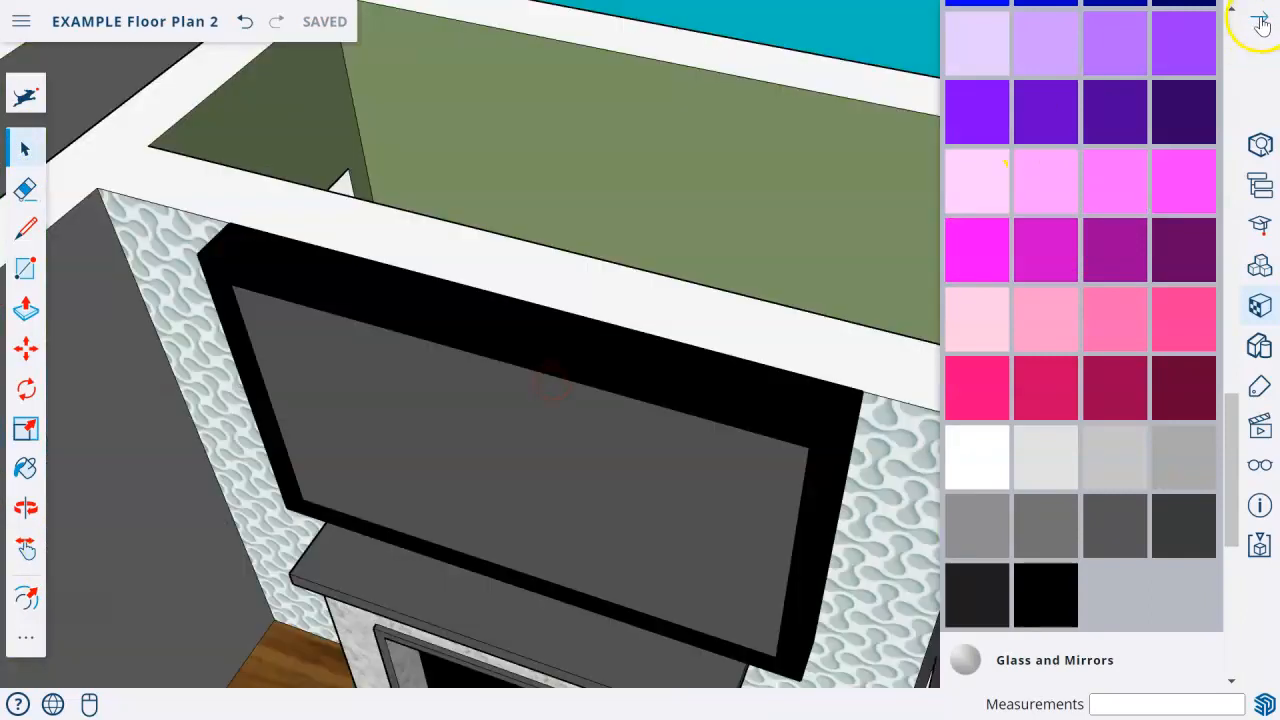
scroll(638, 350, down, 4)
middle_drag(514, 477, 735, 367)
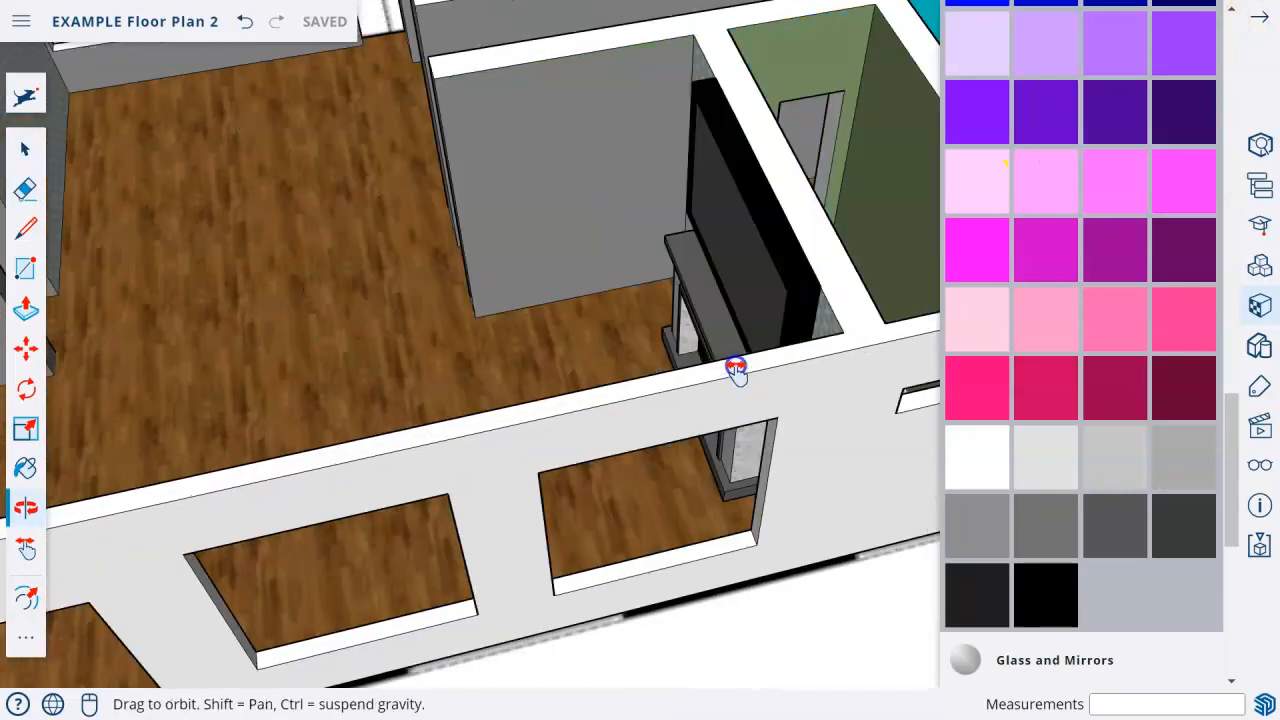
scroll(735, 367, down, 4)
middle_drag(477, 437, 925, 478)
middle_drag(658, 422, 577, 423)
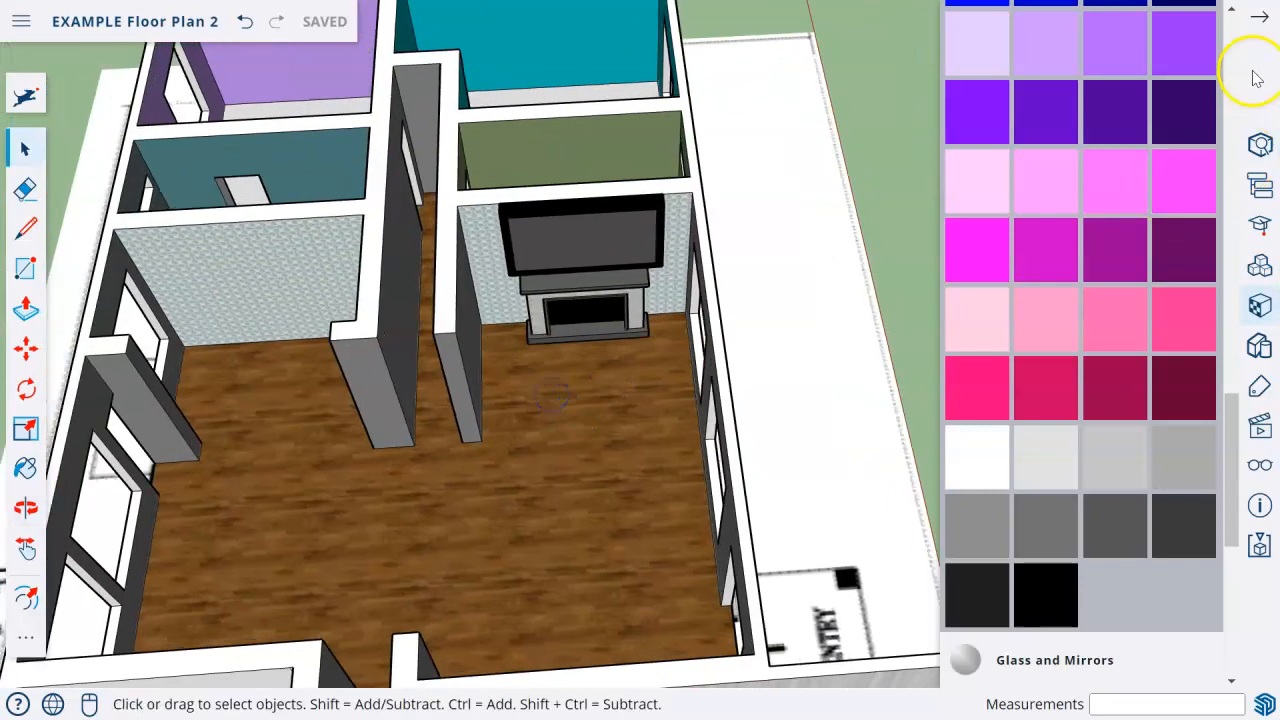
Search the 3D Warehouse components for "couch".
click(1258, 20)
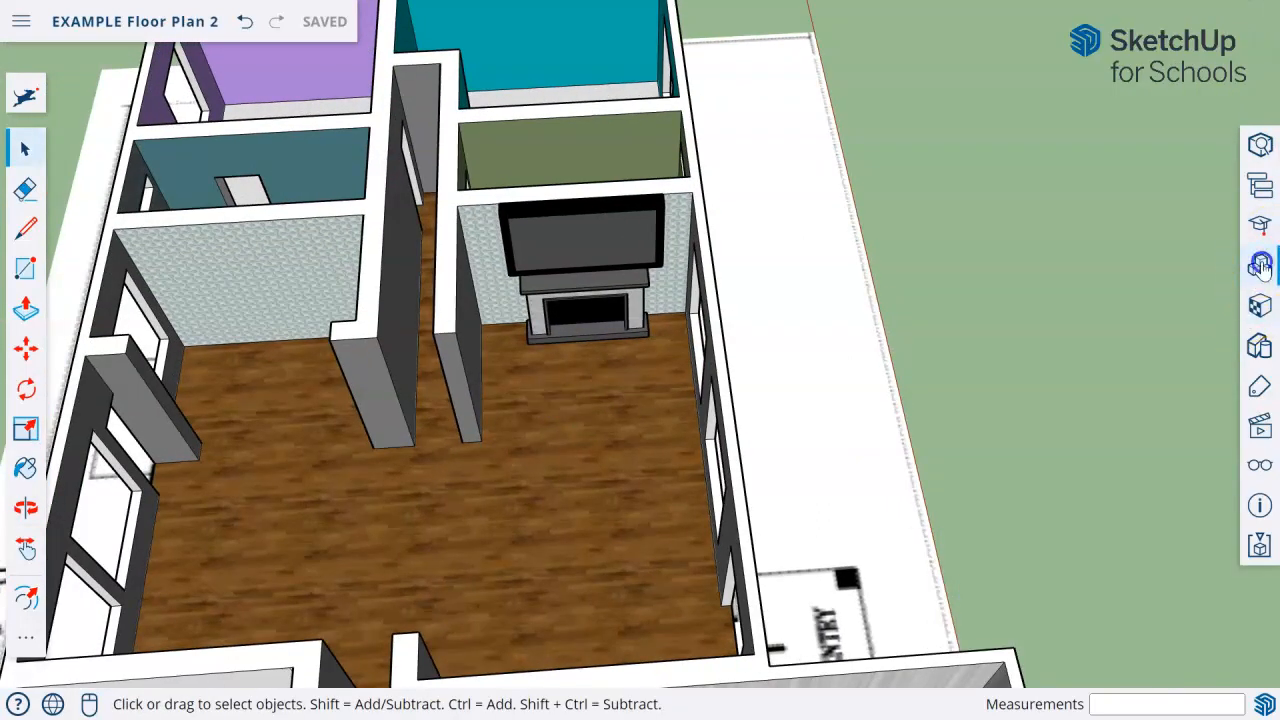
click(1260, 264)
click(1152, 60)
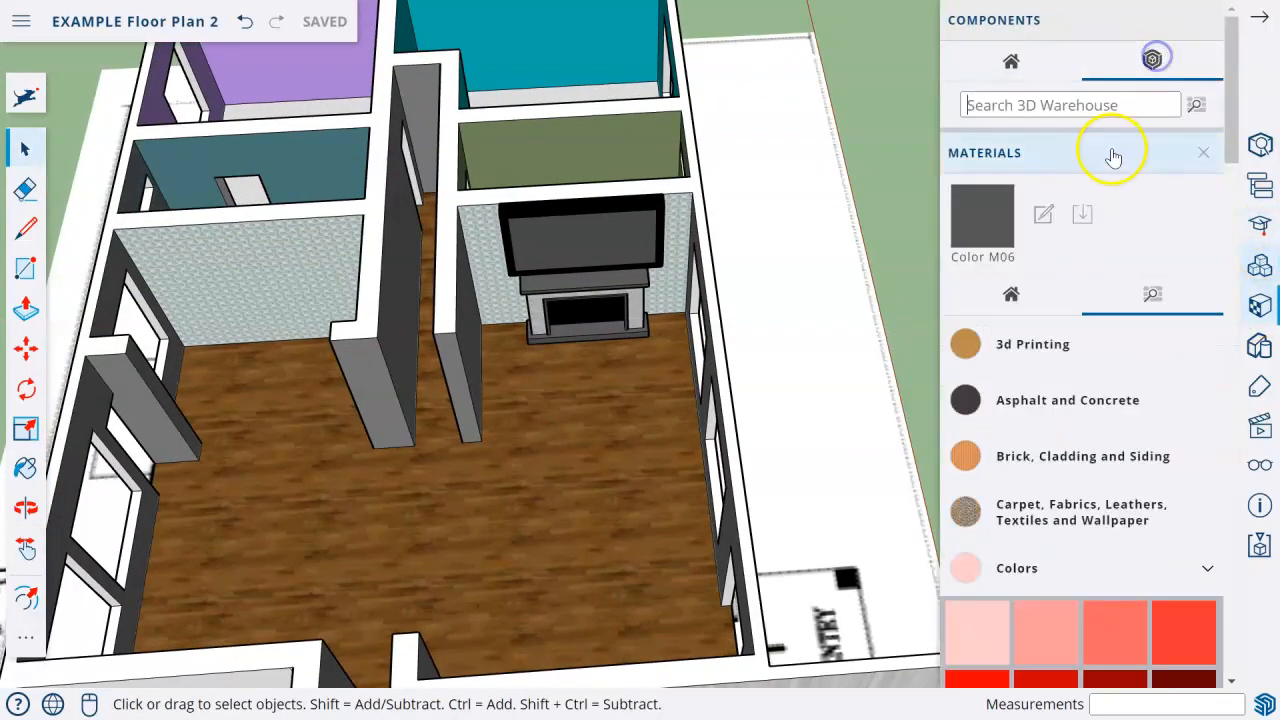
text(couch)
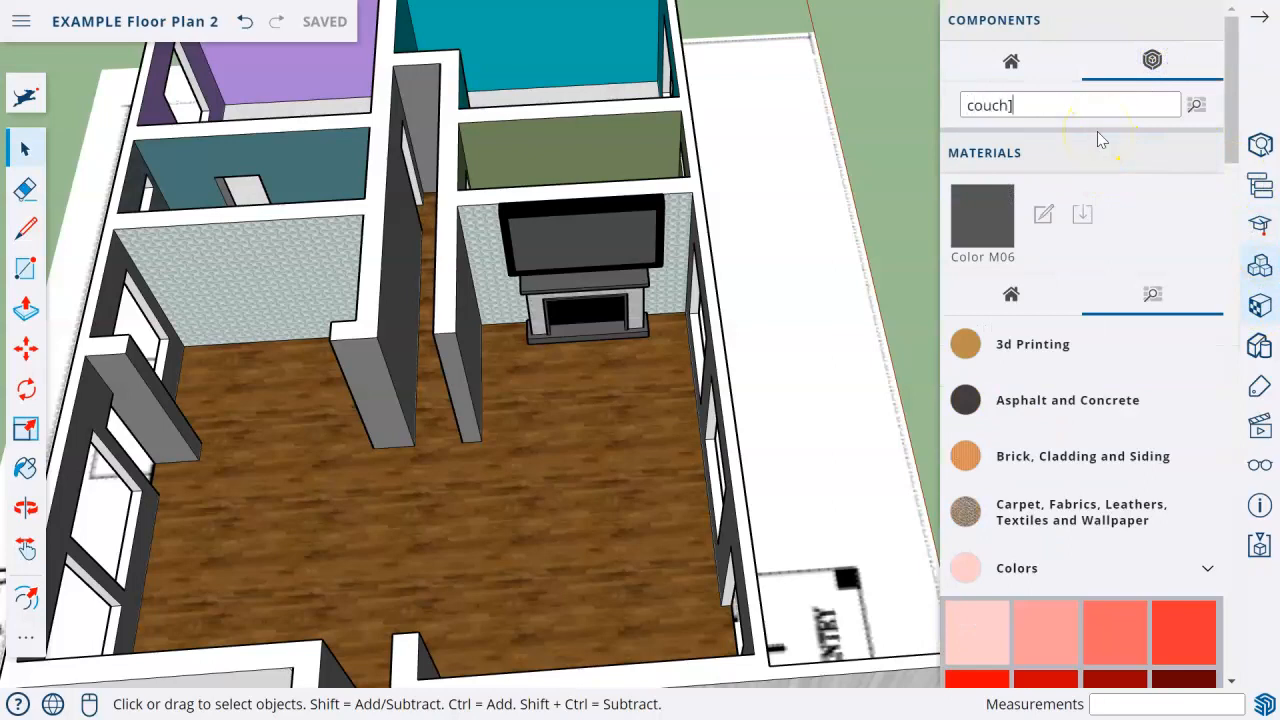
key(Return)
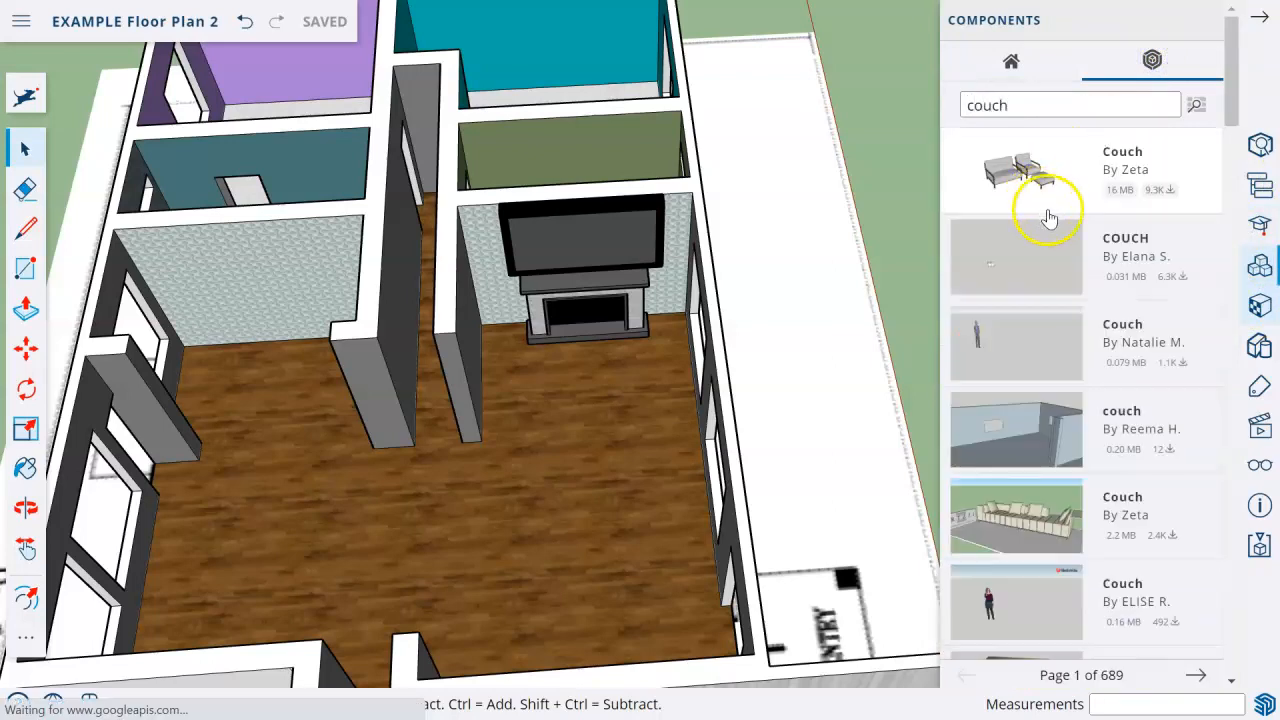
Pick the COUCH model with black cushions and light armrests from the second results page and place it on the wood floor before the fireplace.
scroll(1098, 338, down, 6)
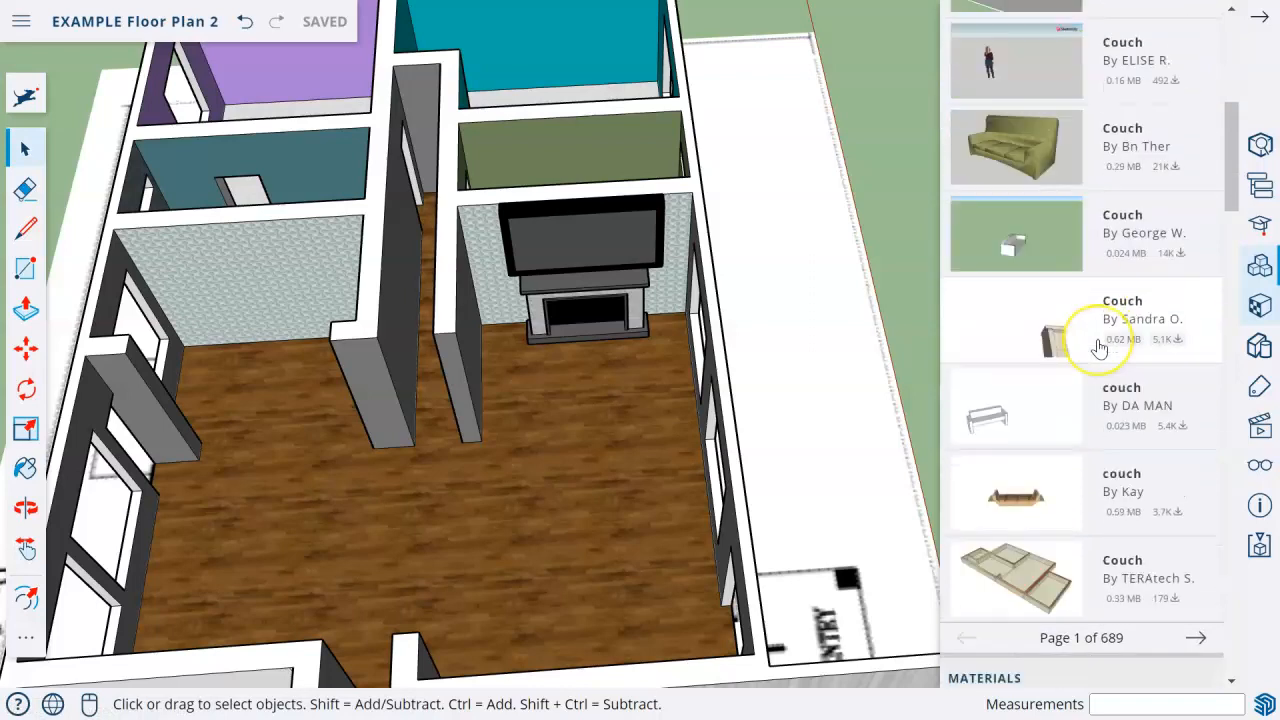
scroll(1098, 346, down, 2)
click(1194, 374)
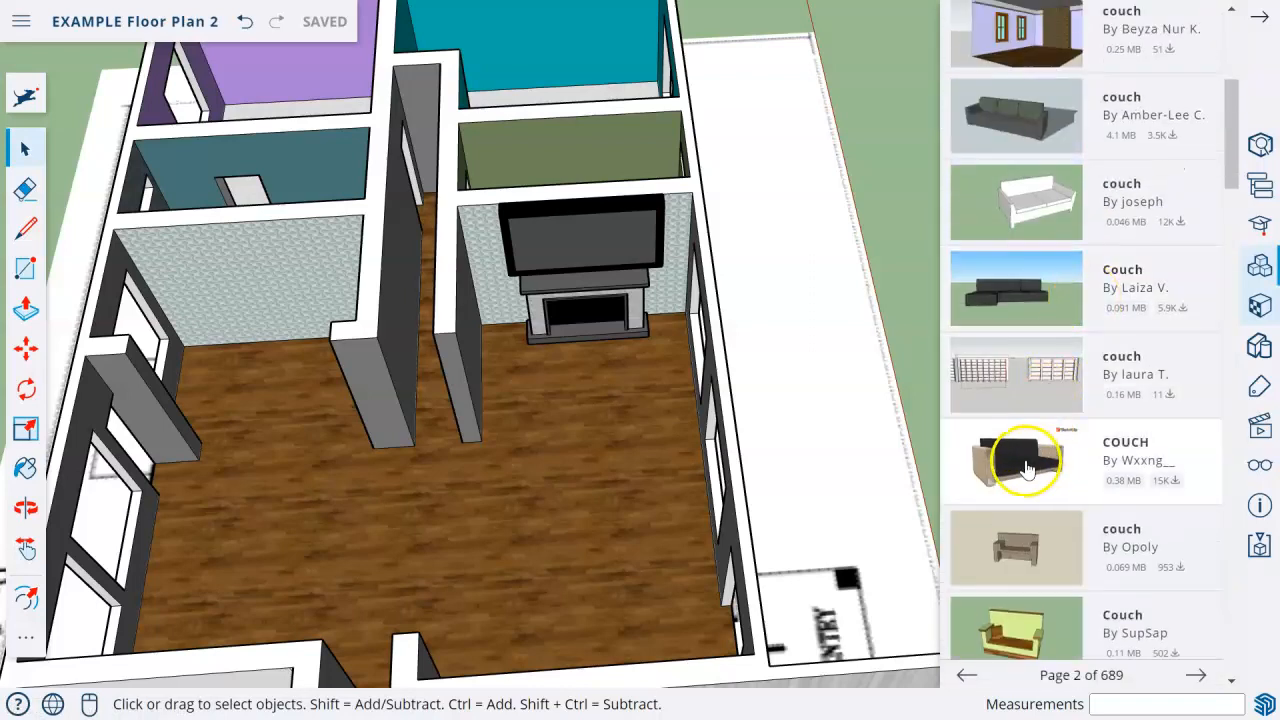
click(1032, 471)
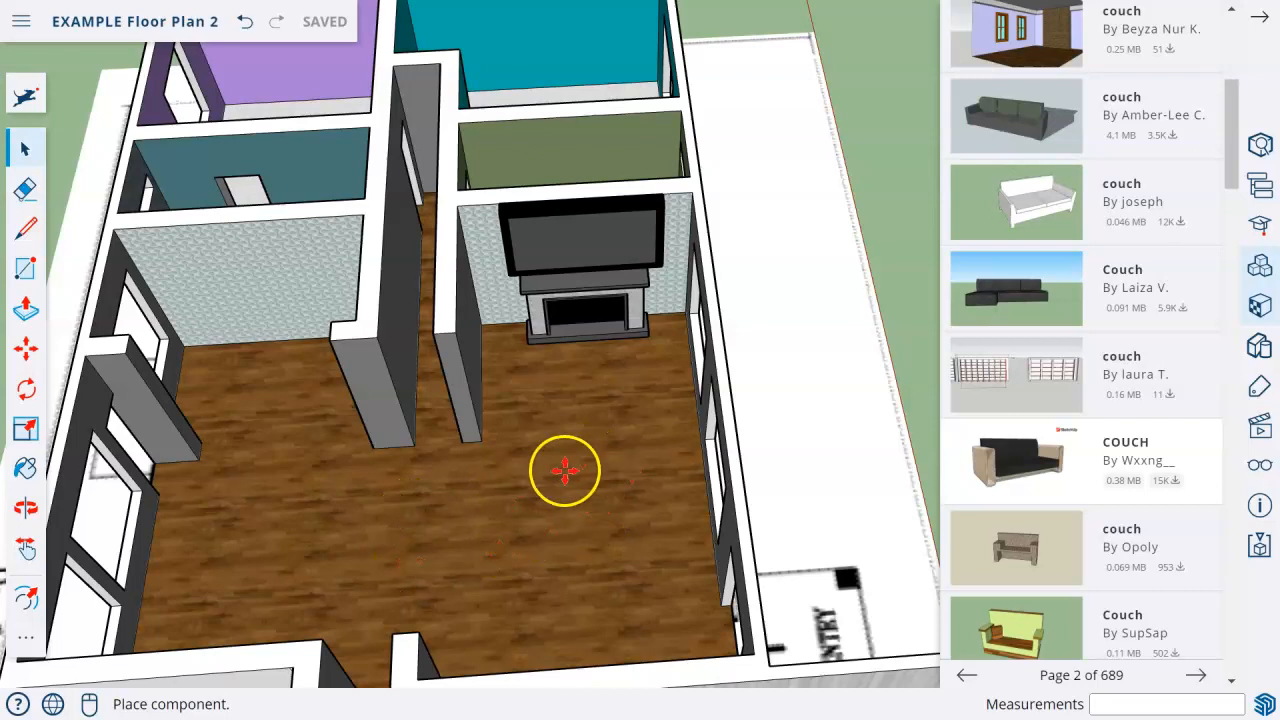
scroll(590, 449, down, 5)
scroll(586, 449, up, 6)
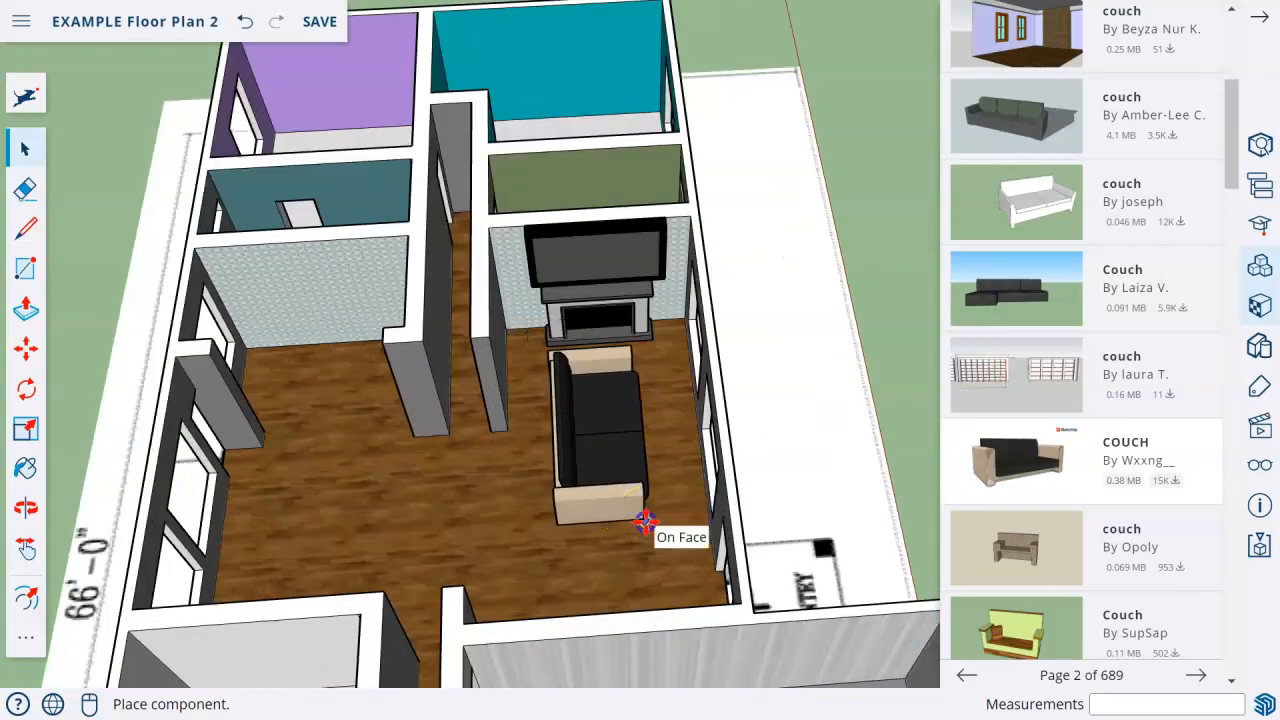
click(644, 520)
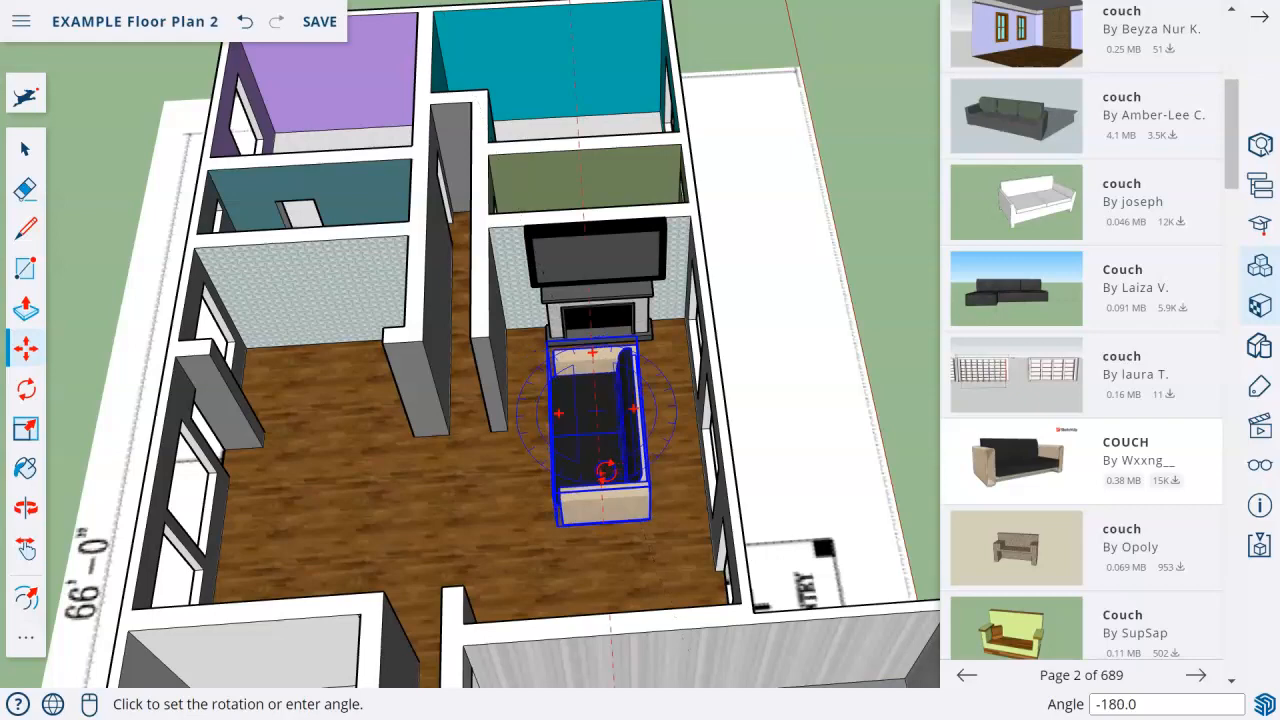
Rotate the couch 180 degrees so its back faces the window wall.
click(604, 474)
scroll(600, 471, up, 6)
middle_drag(584, 446, 911, 386)
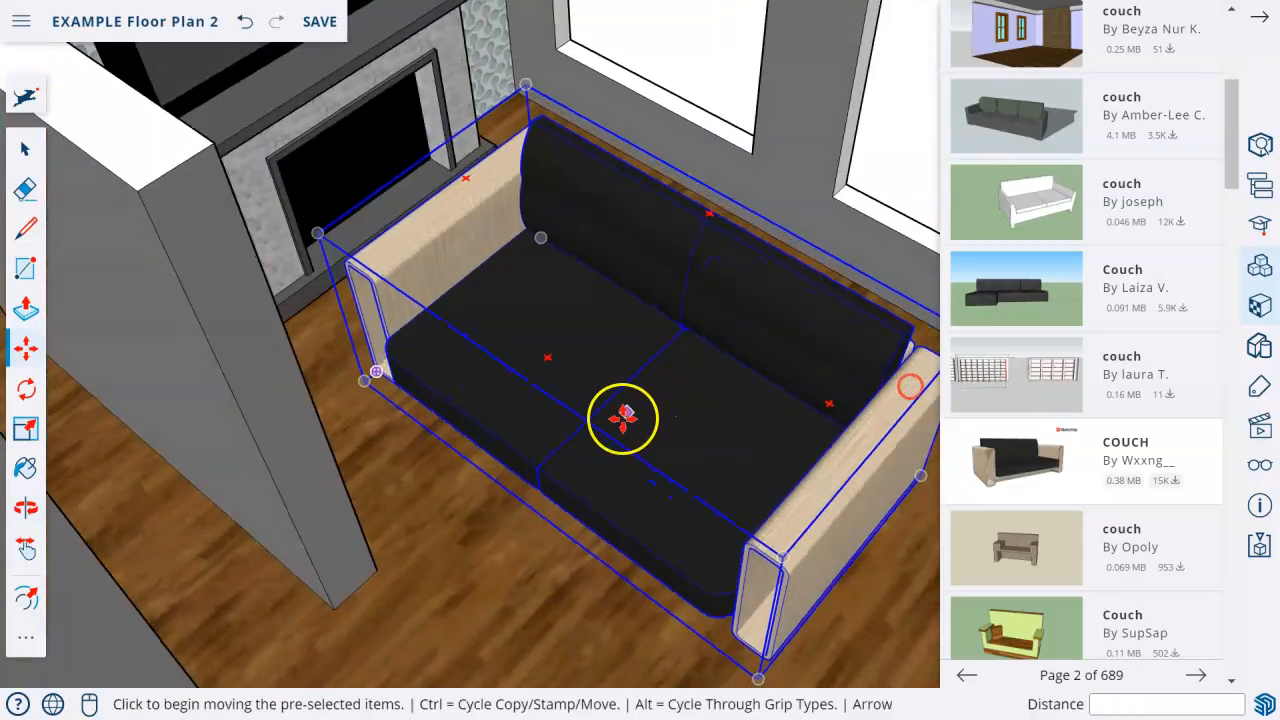
scroll(621, 417, down, 4)
middle_drag(621, 417, 12, 448)
Scale the couch down uniformly from its corner to about 0.60.
click(24, 428)
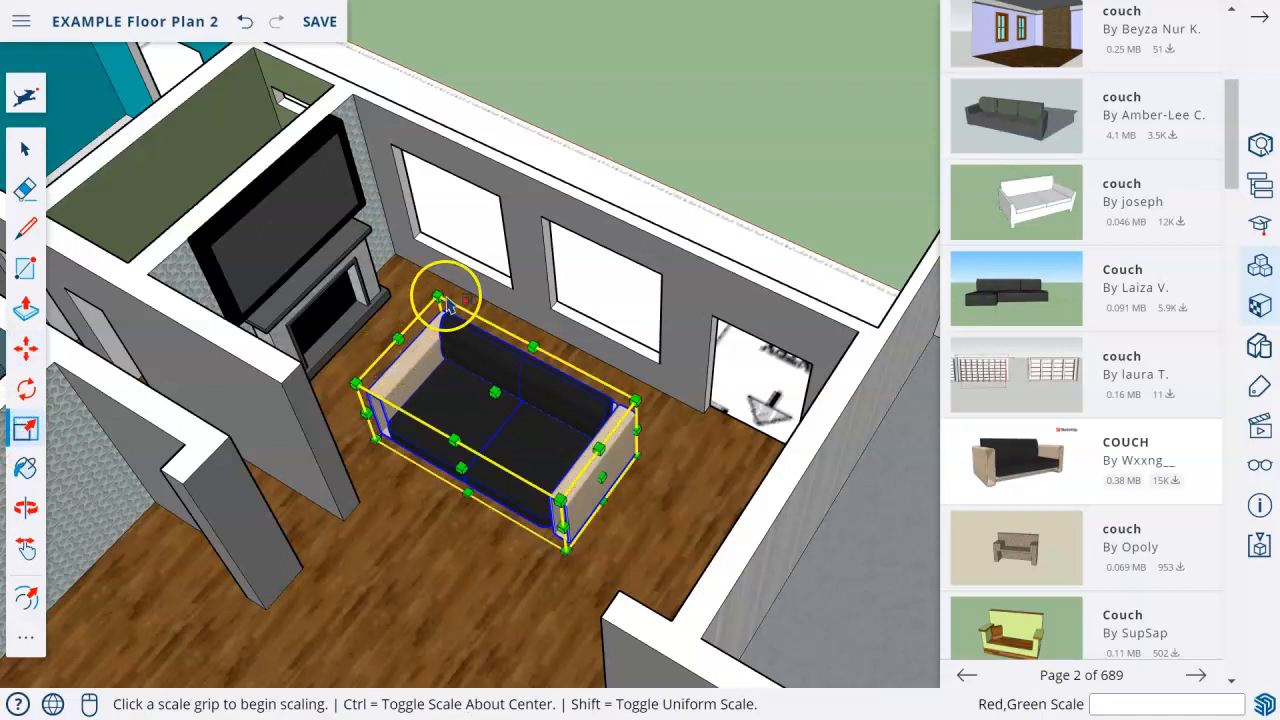
click(444, 300)
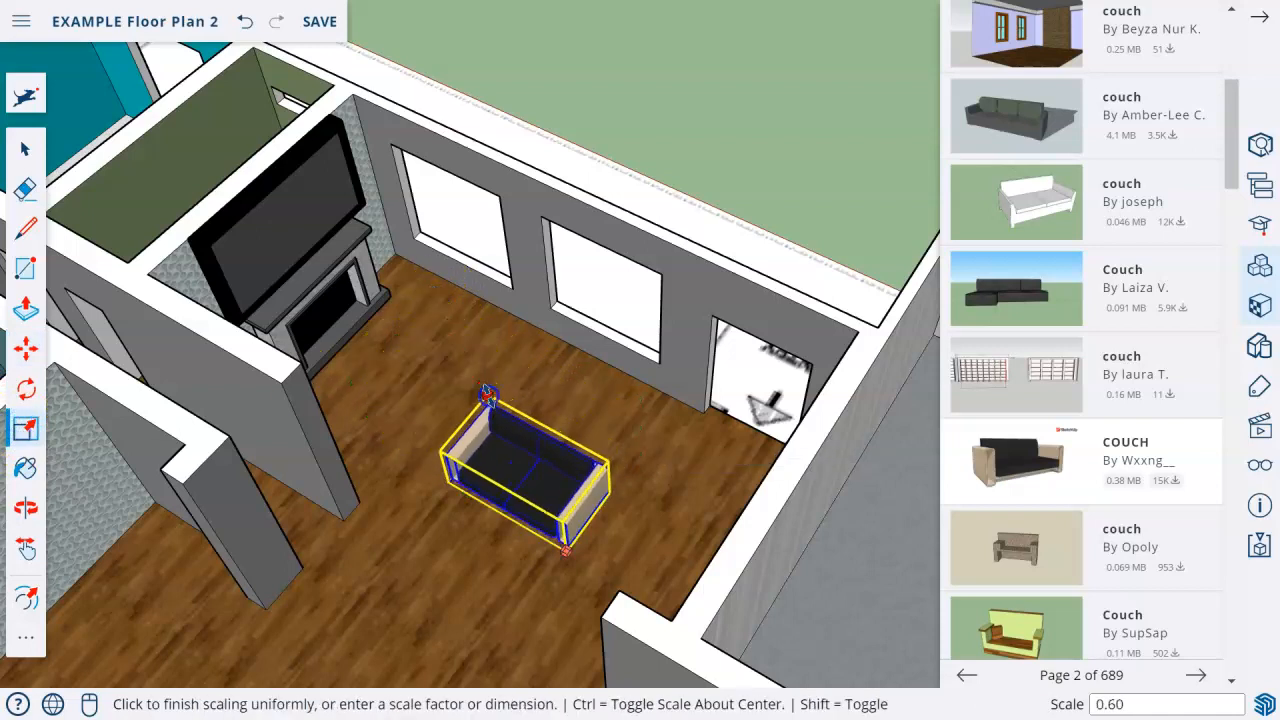
click(486, 393)
click(26, 428)
Move the scaled couch against the window wall beside the fireplace.
click(26, 348)
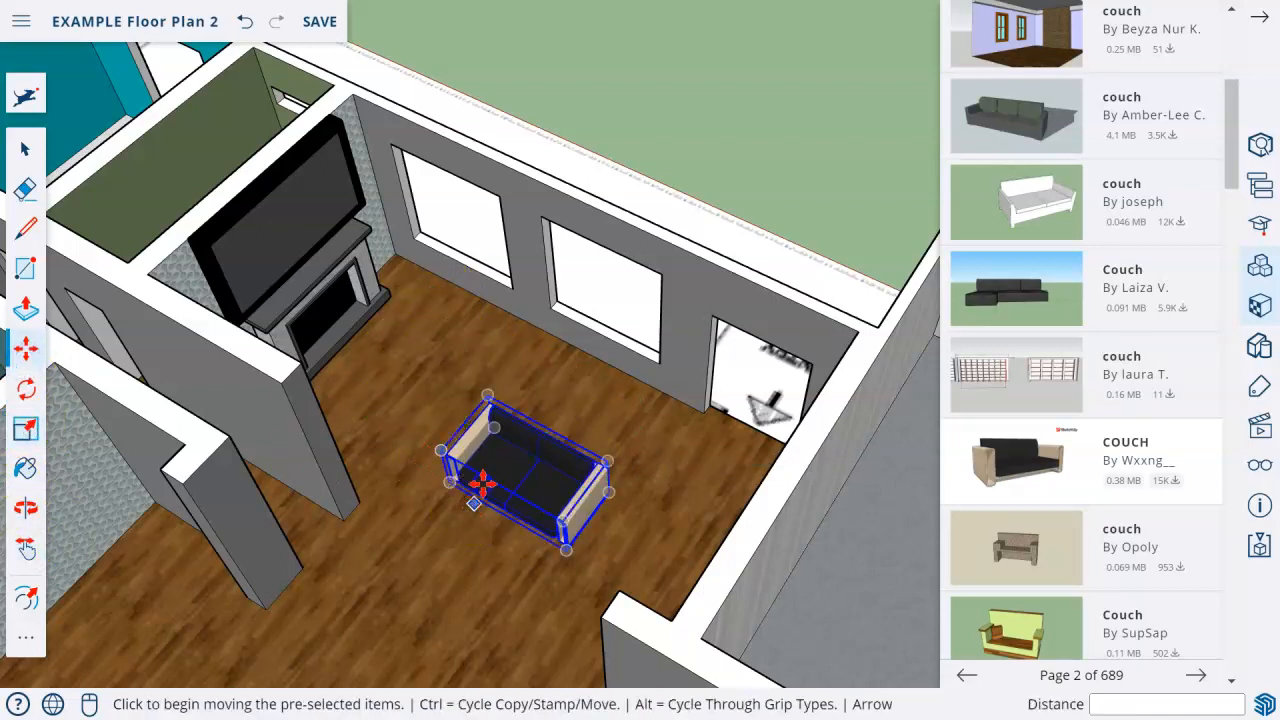
click(477, 486)
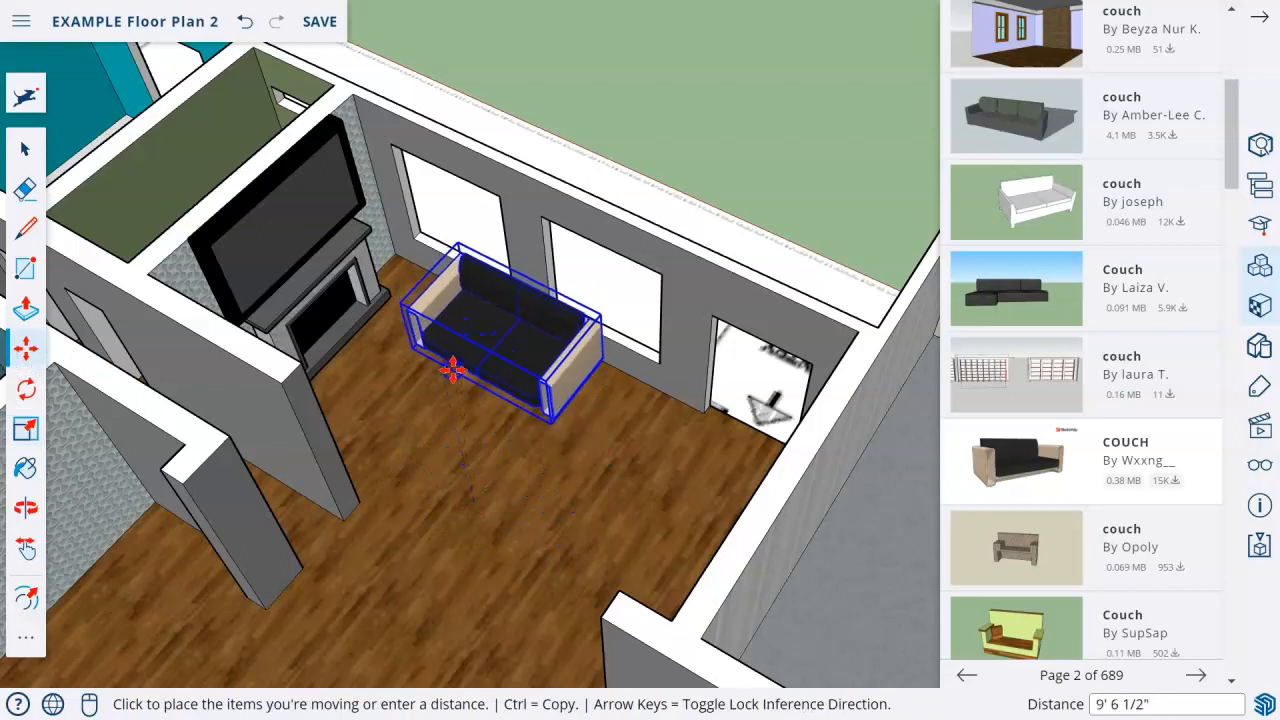
click(449, 363)
scroll(737, 354, up, 3)
click(560, 285)
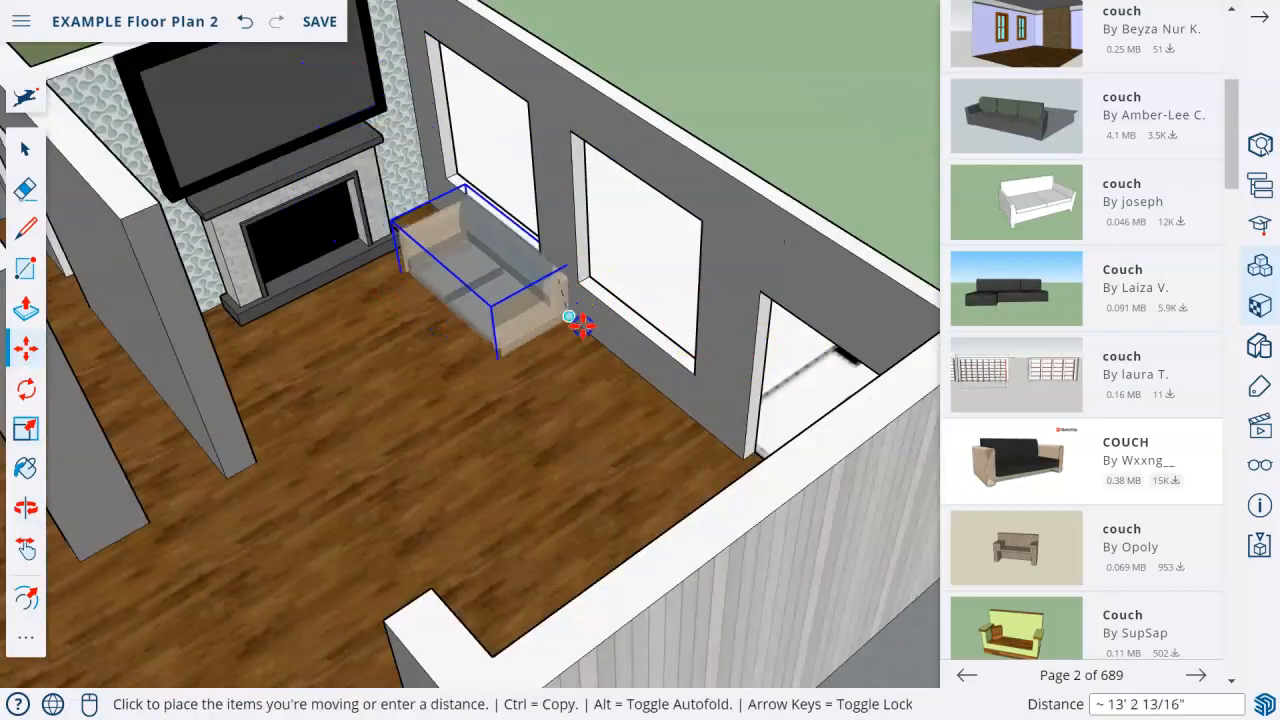
click(616, 358)
middle_drag(443, 380, 432, 567)
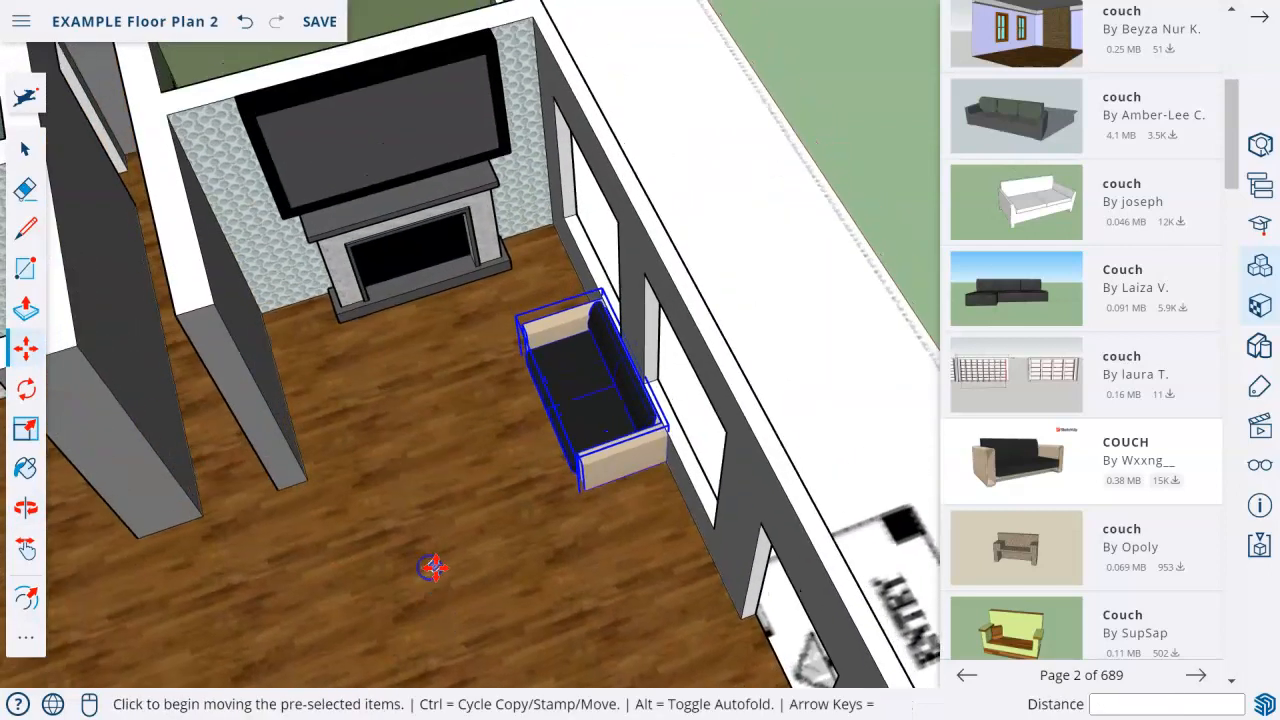
Copy the couch about 6' 5" across the room and rotate the copy to face the original.
click(597, 425)
key(ctrl)
click(418, 470)
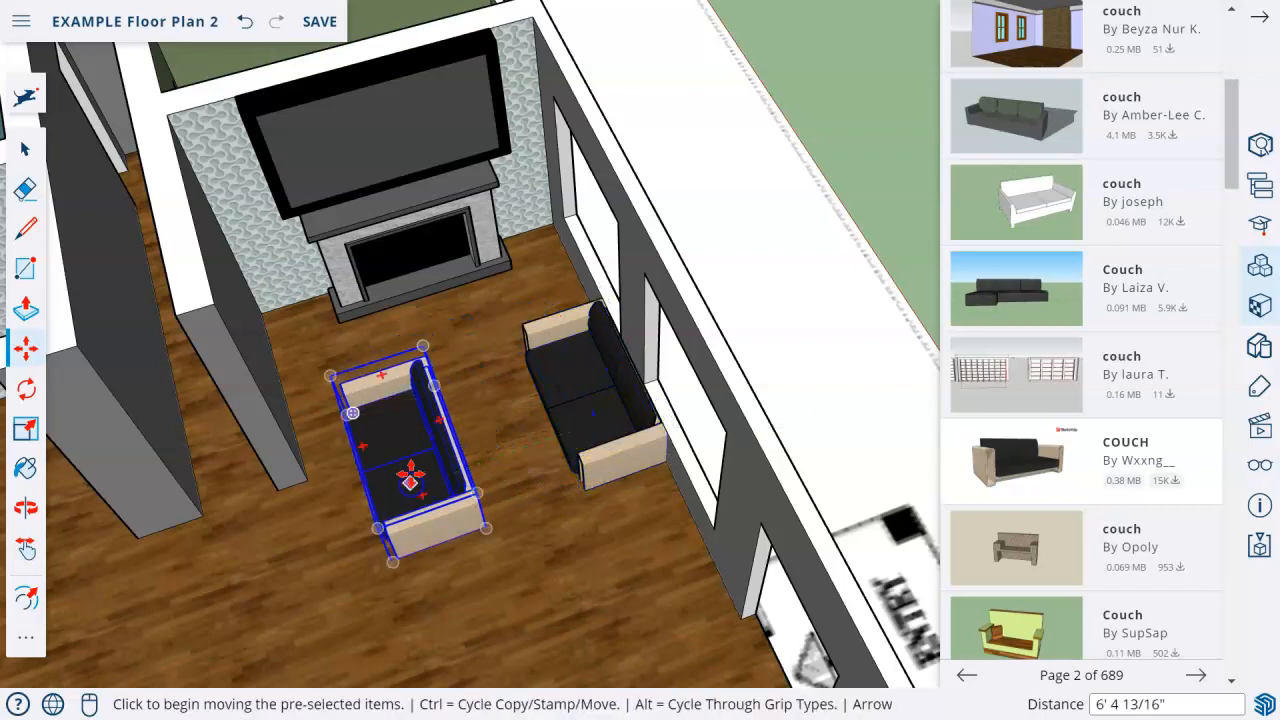
click(380, 375)
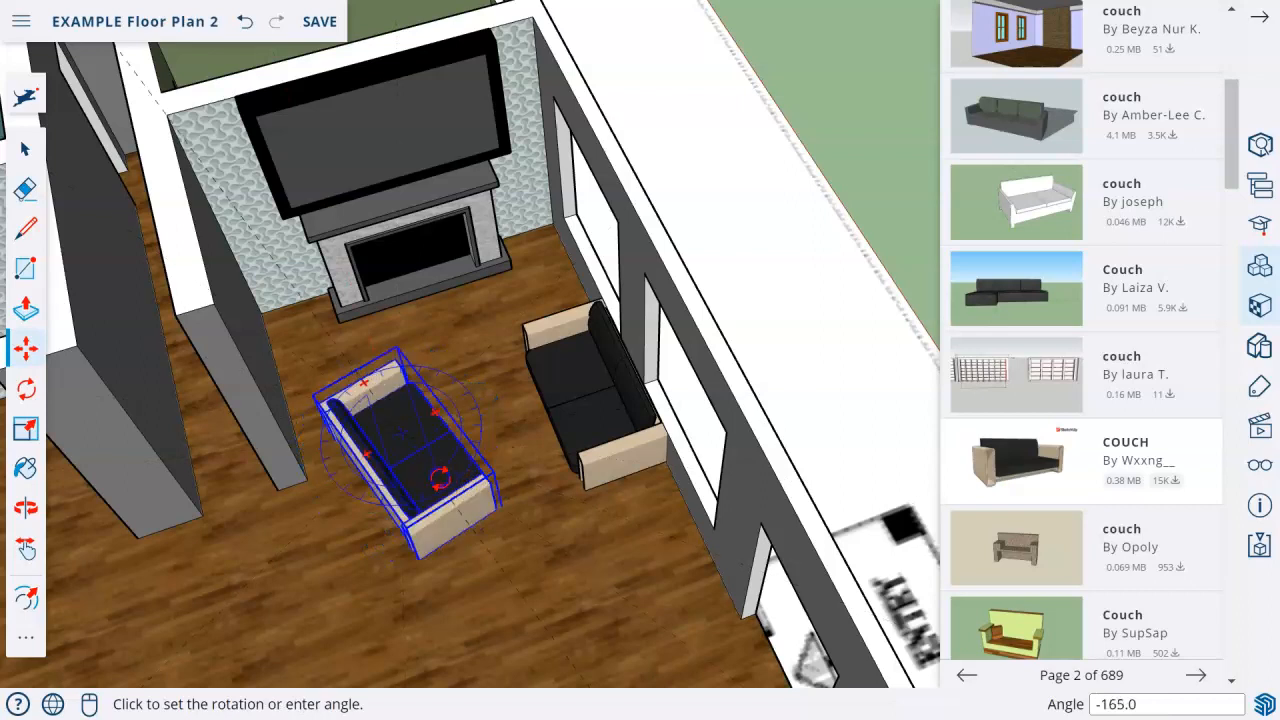
click(426, 492)
key(m)
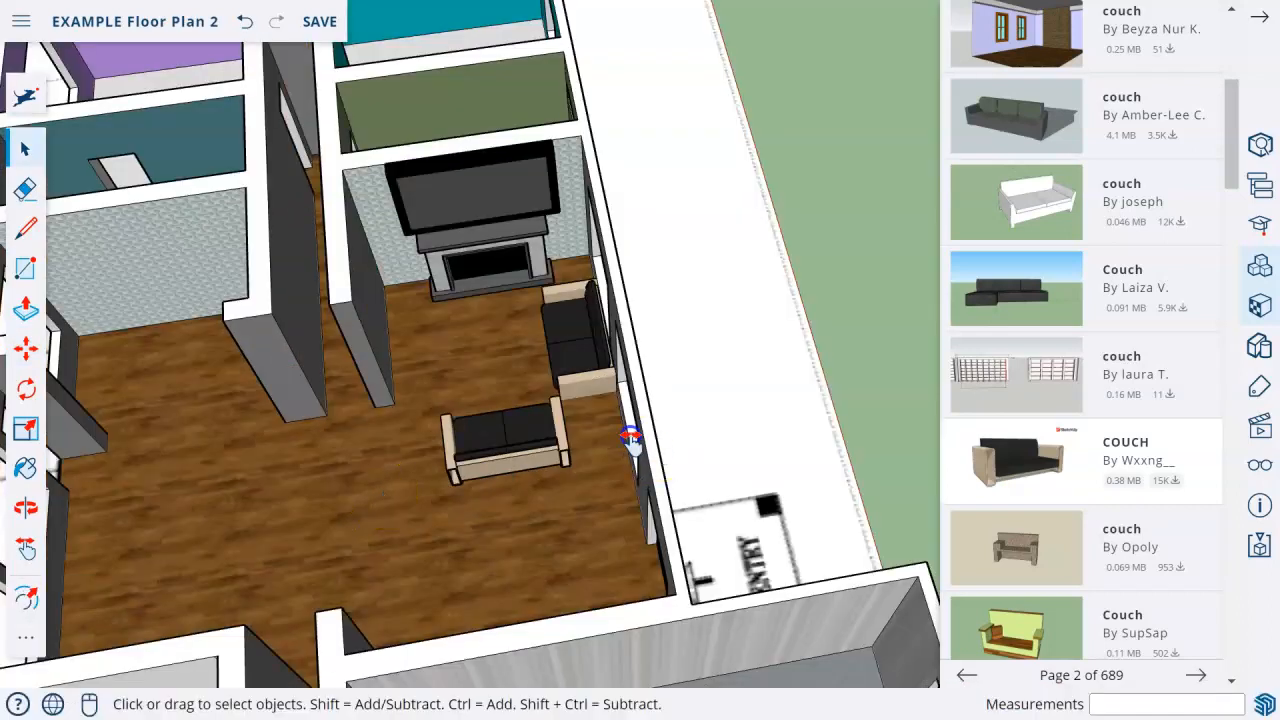
Draw a rectangle about 8 ft by 3 ft and a separate square about 3 ft wide on the ground outside the house.
middle_drag(630, 438, 278, 428)
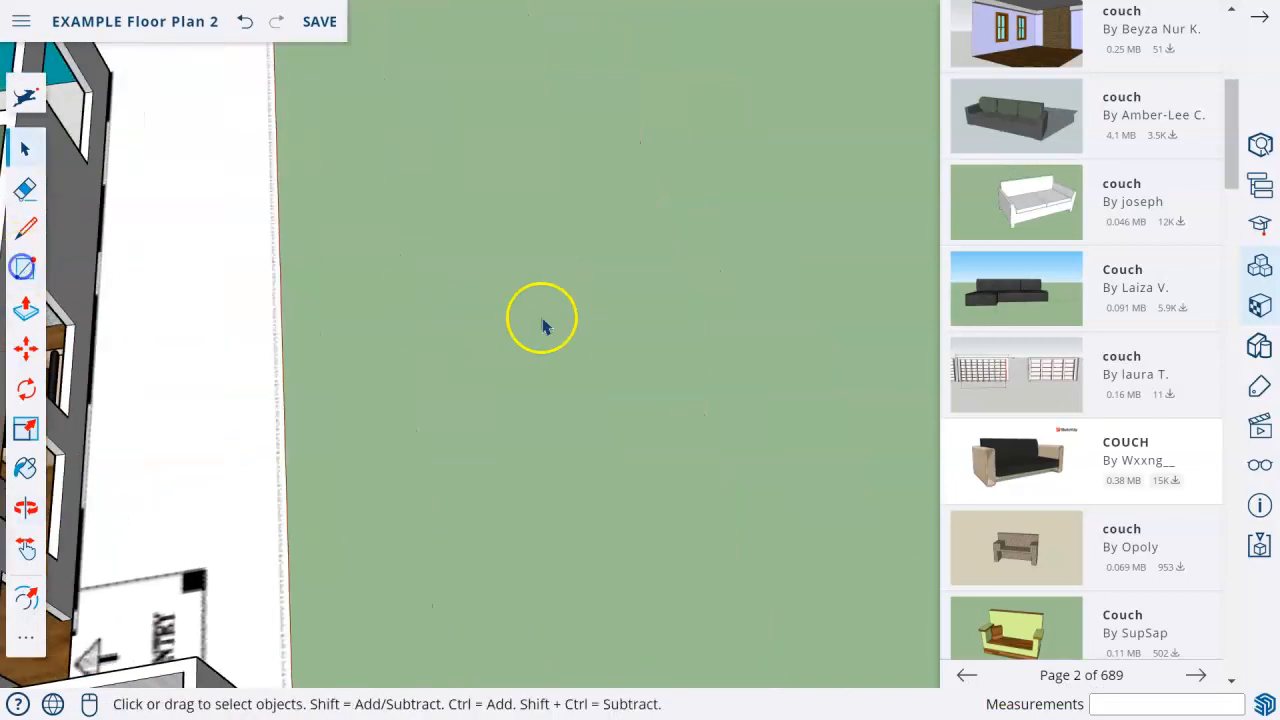
click(30, 276)
click(399, 312)
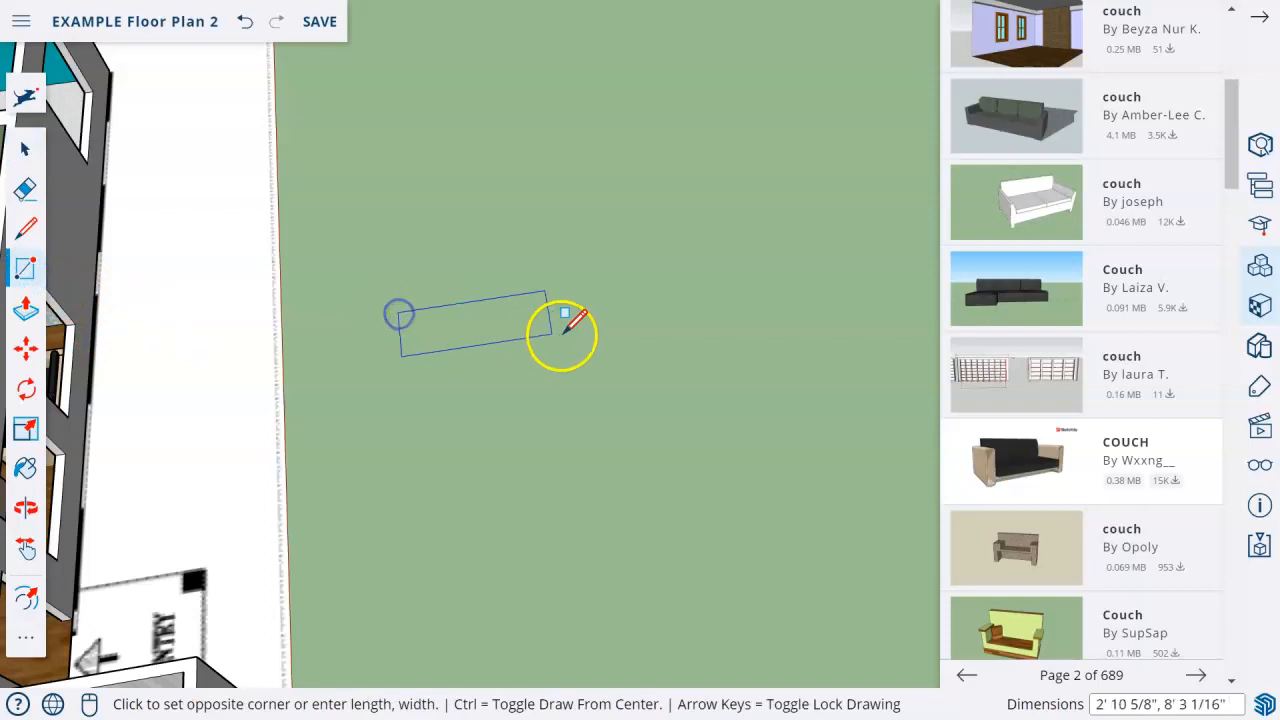
click(562, 338)
click(490, 436)
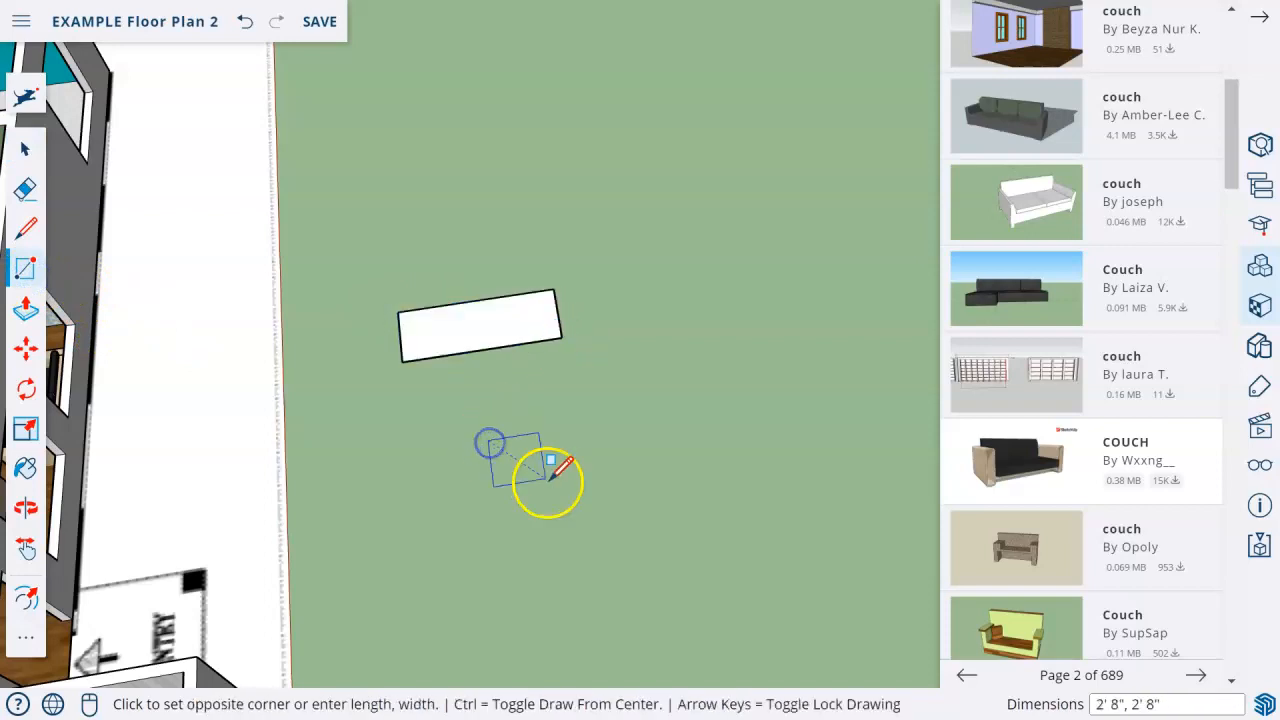
click(550, 486)
Push/Pull the long rectangle and the square upward about 8" into two slabs.
scroll(406, 411, up, 2)
click(31, 313)
middle_drag(562, 404, 565, 333)
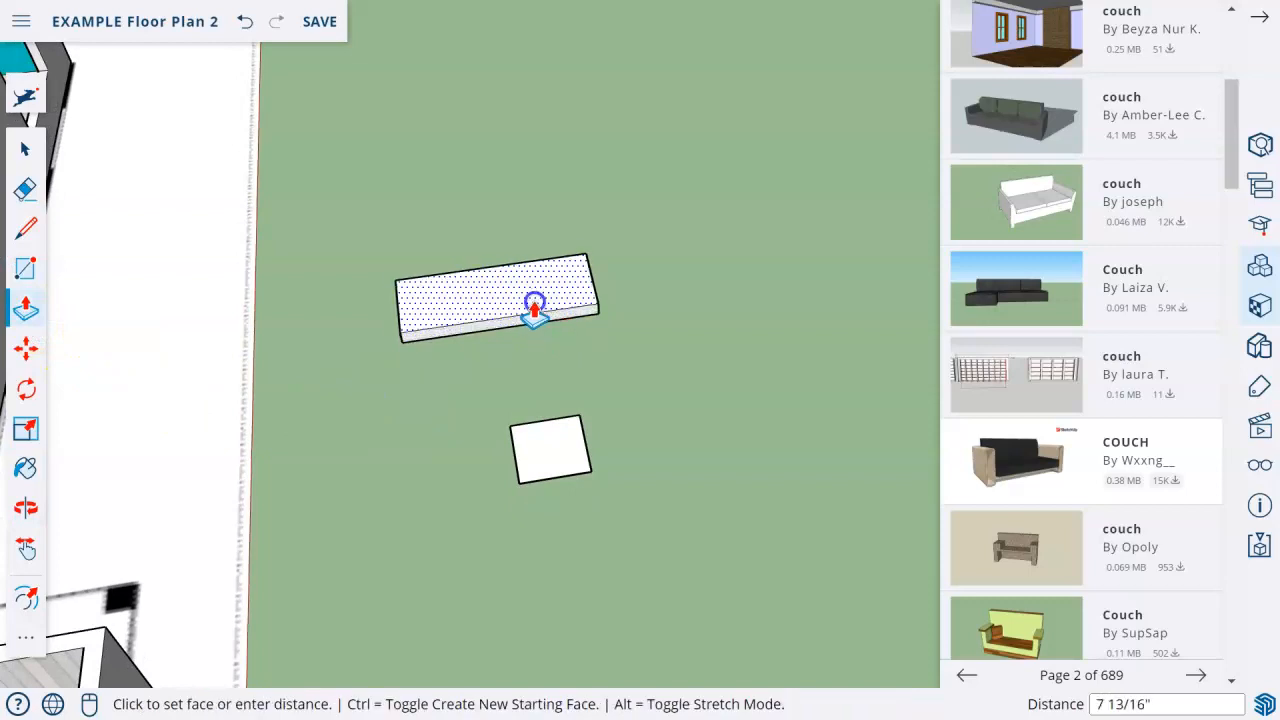
click(534, 304)
click(545, 445)
click(458, 312)
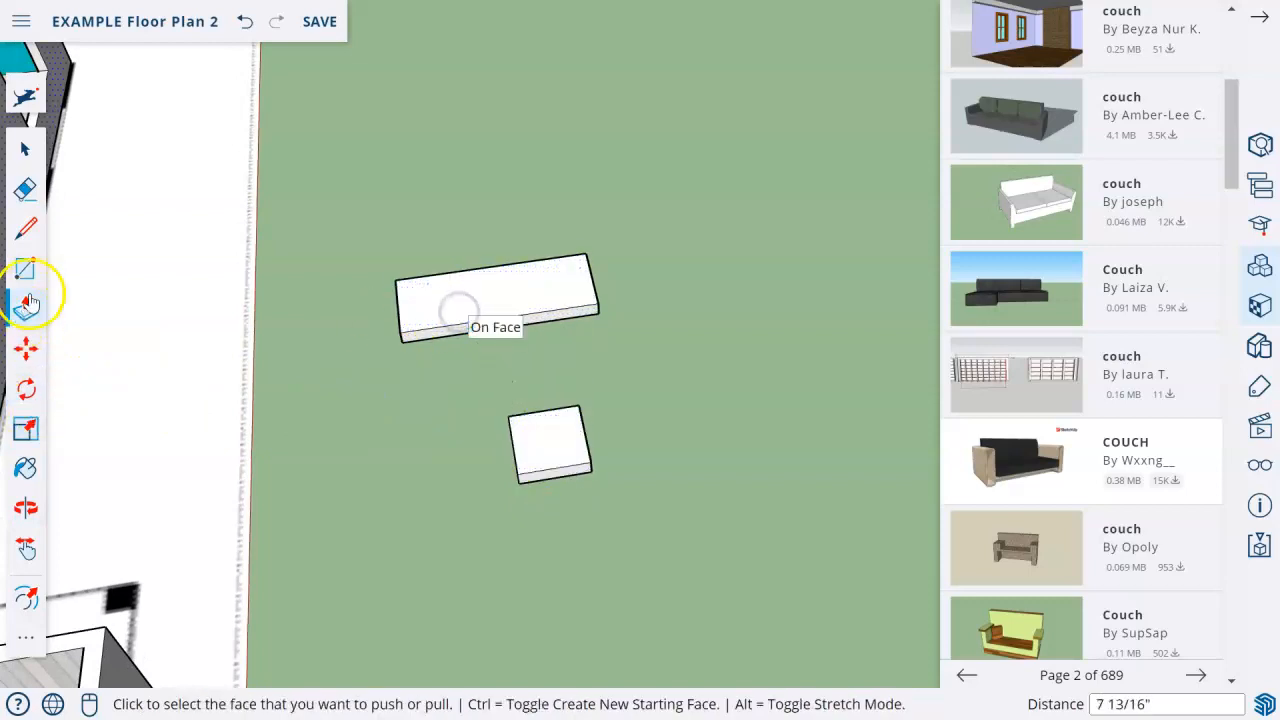
Draw a small leg outline about 7" by 6" in one corner of the square slab's top face.
scroll(391, 466, up, 3)
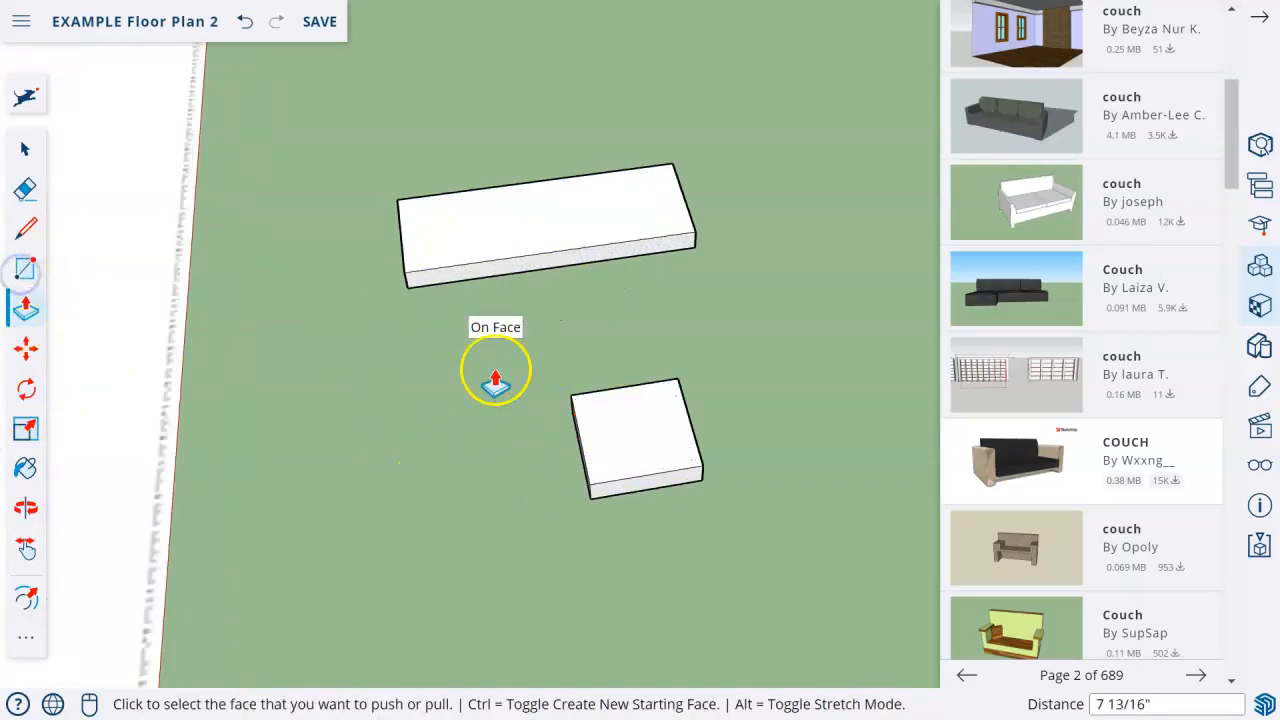
click(25, 270)
click(571, 395)
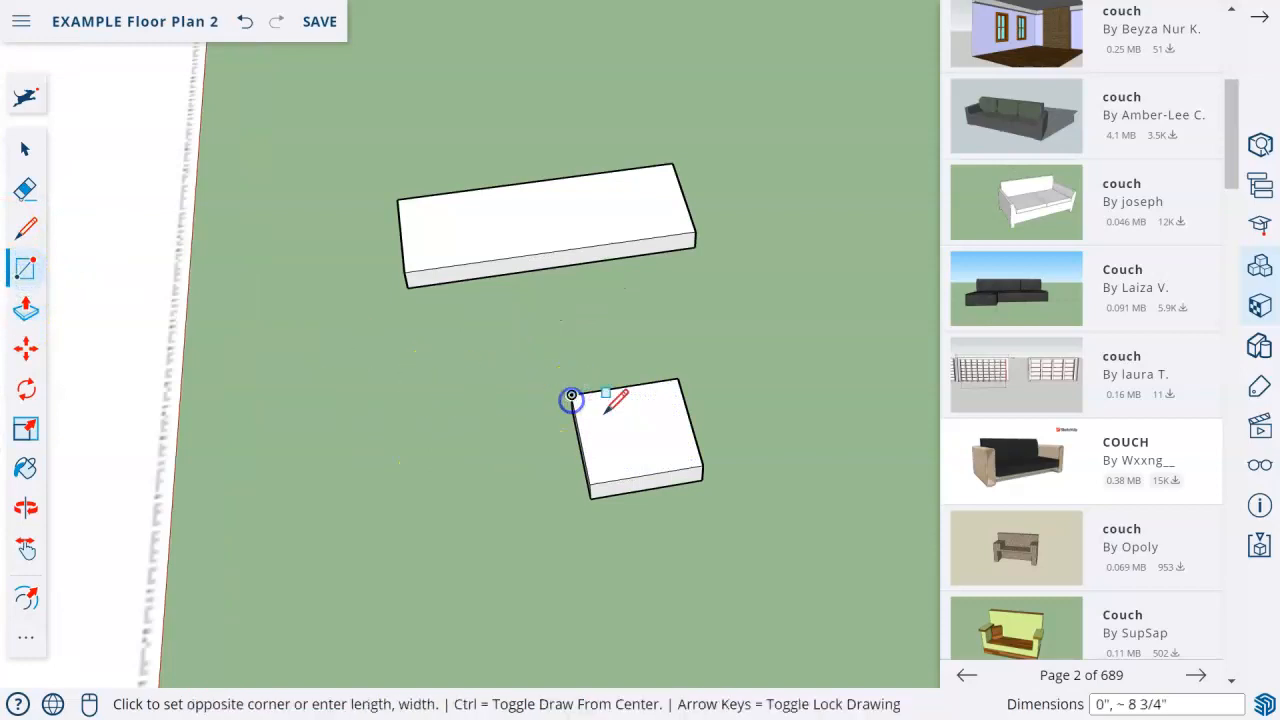
scroll(600, 412, up, 3)
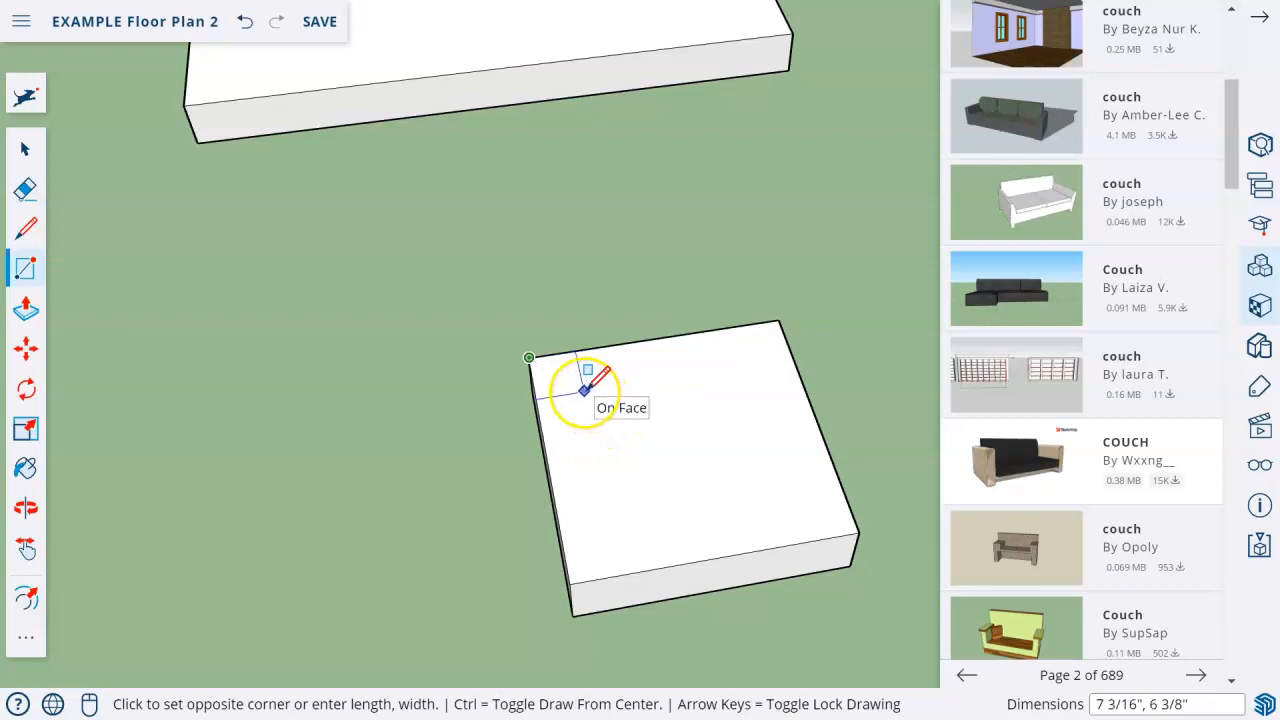
click(584, 390)
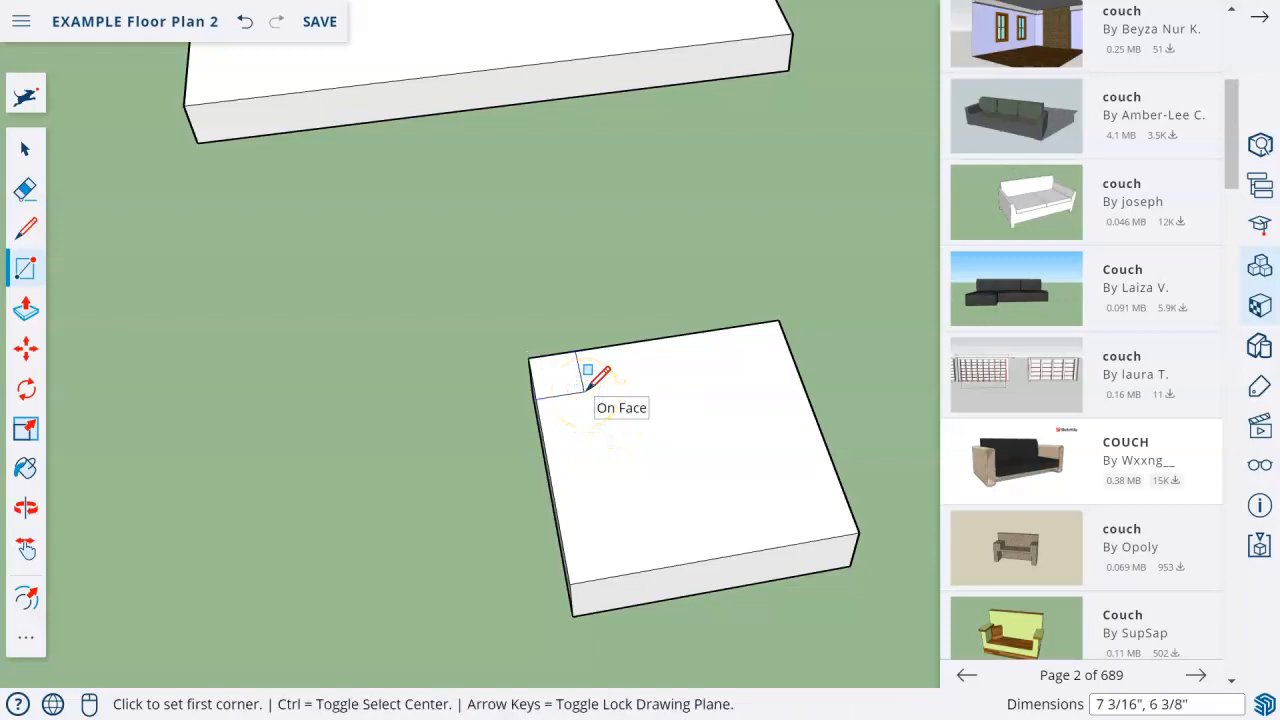
Copy the leg outline to the two corners along the square slab's front edge.
click(26, 150)
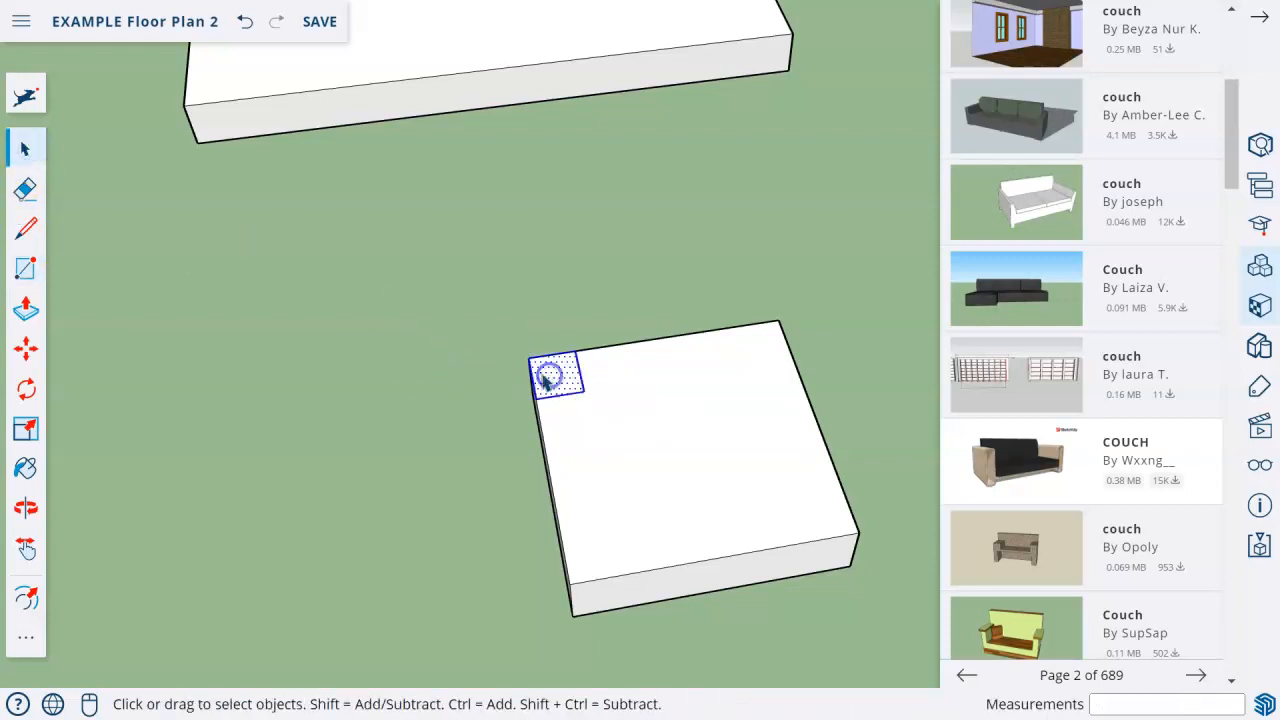
click(26, 360)
click(574, 377)
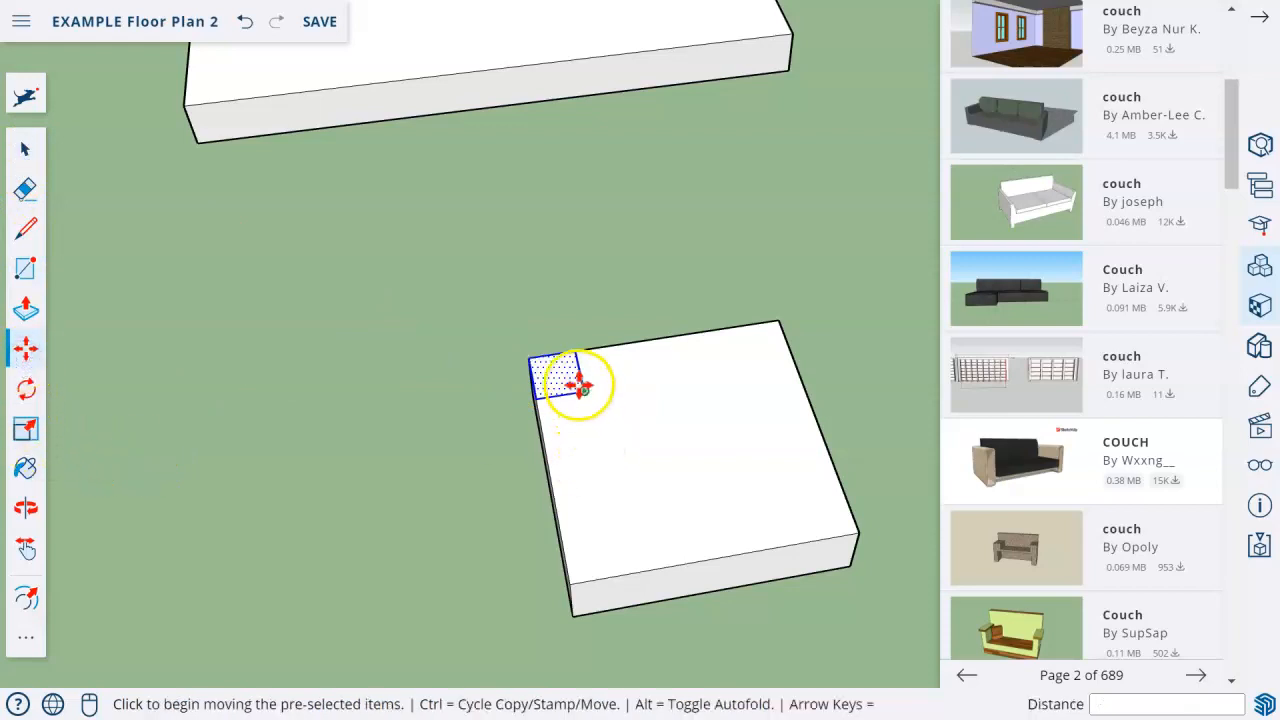
key(ctrl)
click(620, 571)
click(621, 572)
key(ctrl)
click(850, 535)
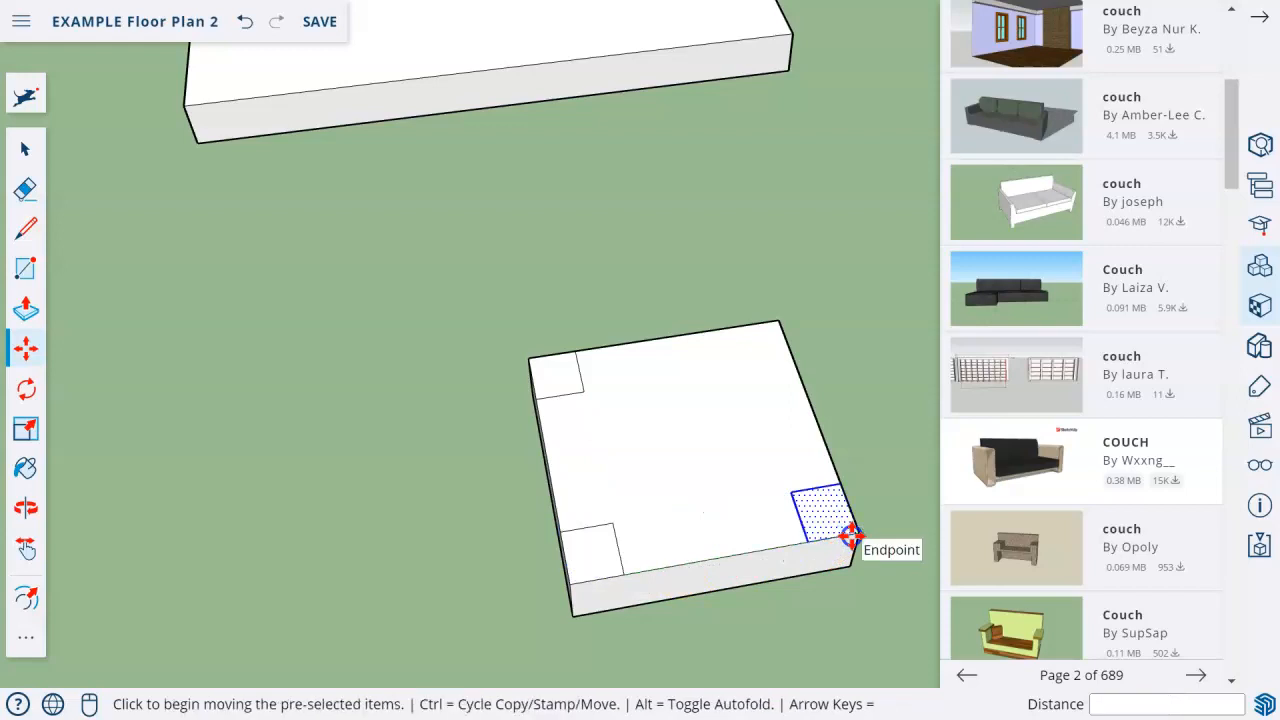
click(849, 534)
key(ctrl)
click(780, 392)
key(ctrl+z)
Copy the front corner leg outline to the square slab's remaining empty corner.
click(26, 148)
click(823, 514)
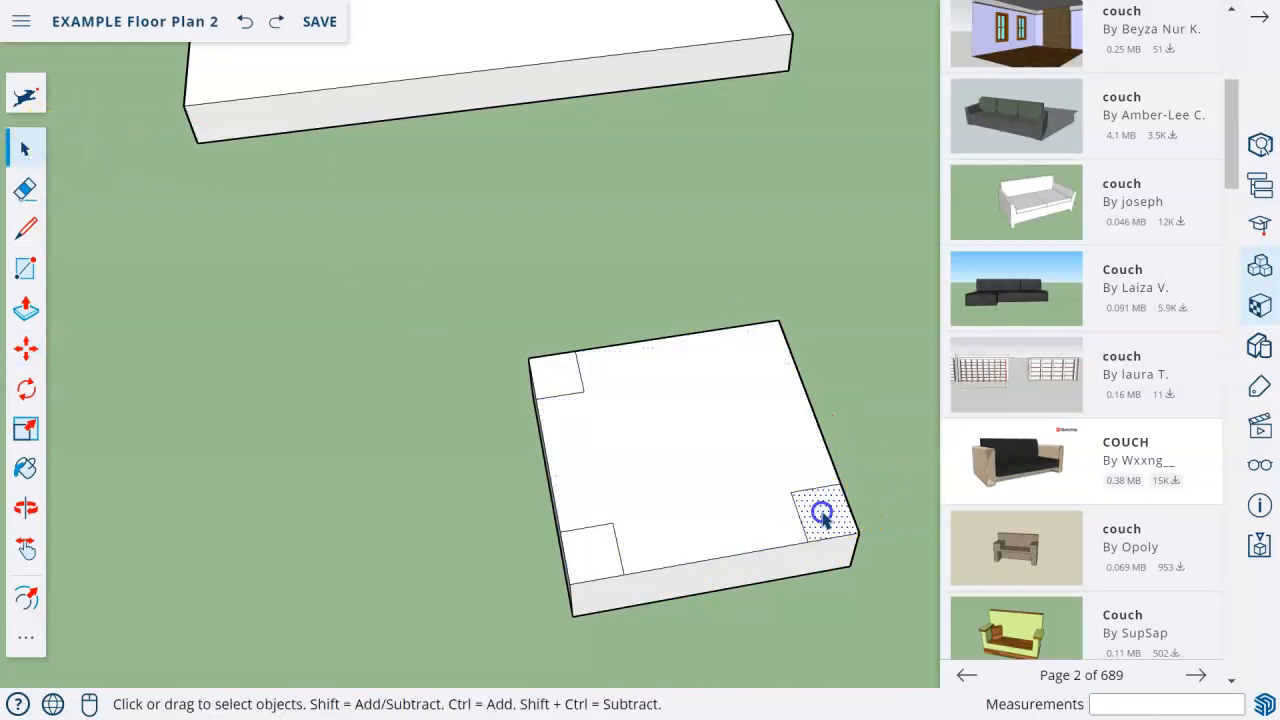
click(38, 372)
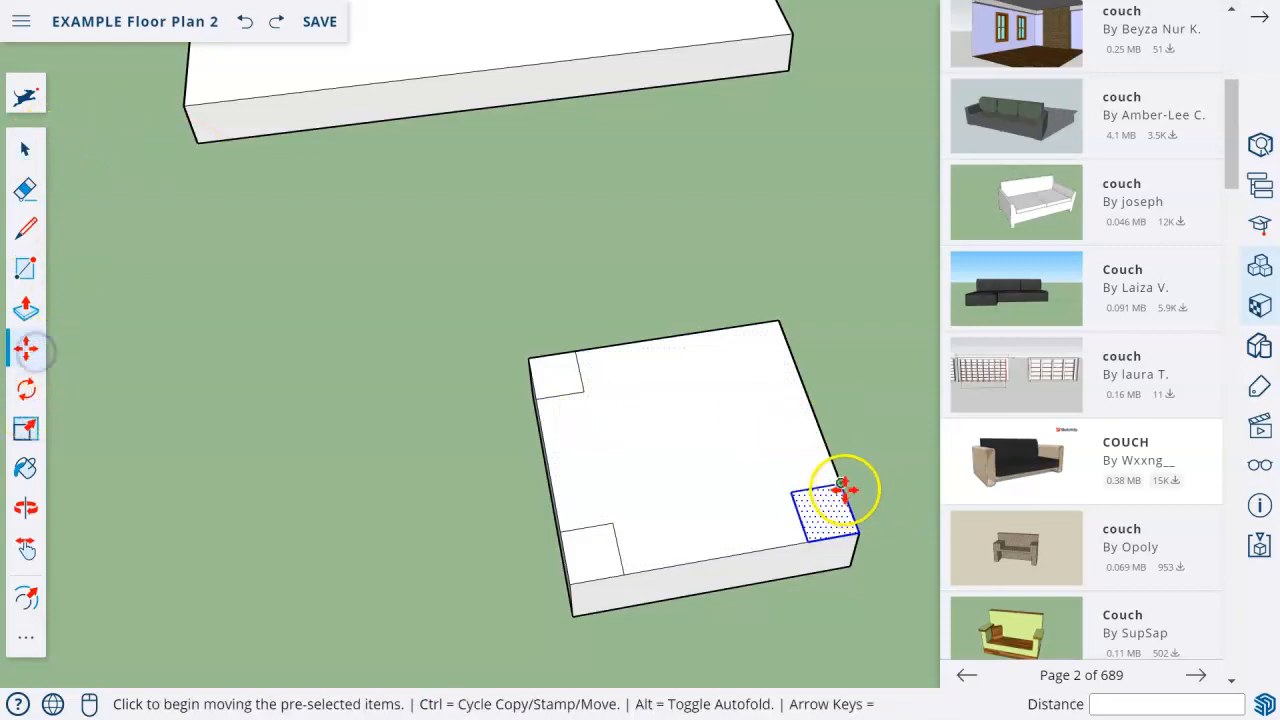
click(843, 480)
click(785, 329)
scroll(531, 277, down, 3)
shift+middle_drag(531, 277, 410, 480)
scroll(435, 473, up, 1)
click(572, 513)
key(ctrl)
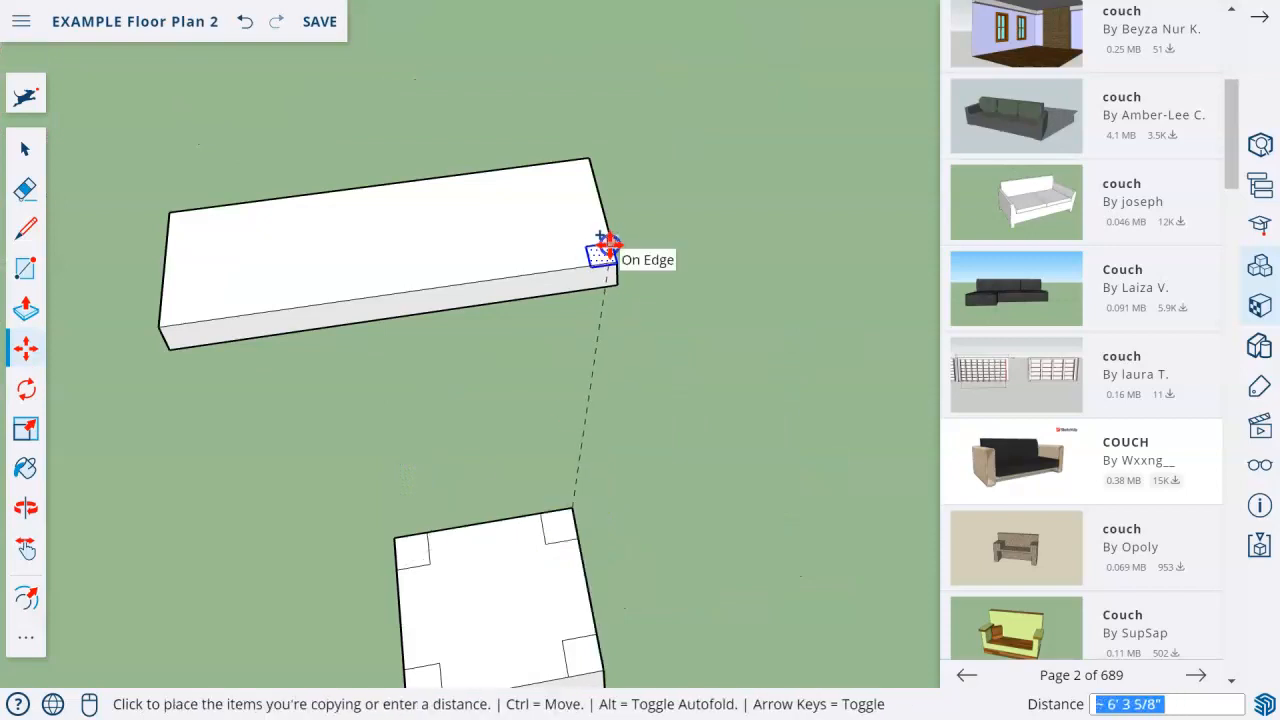
key(ctrl+z)
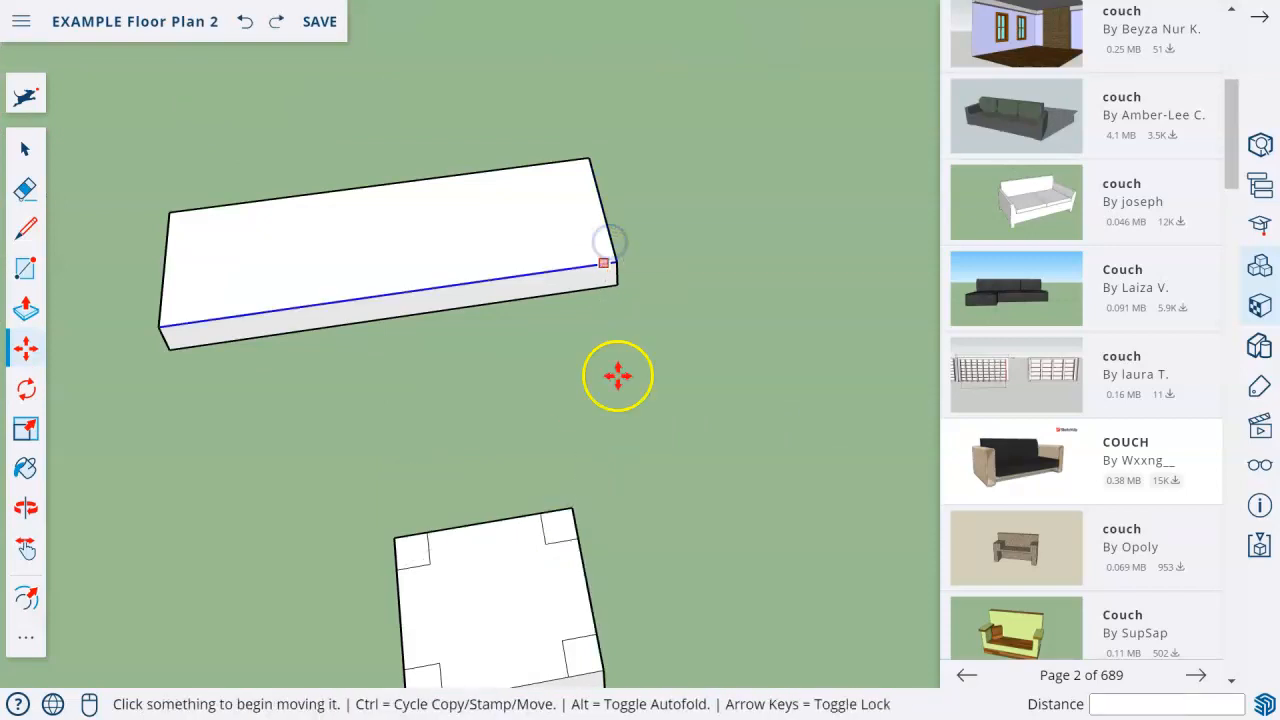
Copy a leg outline from the square slab onto the nearest corner of the long slab's top face.
click(25, 148)
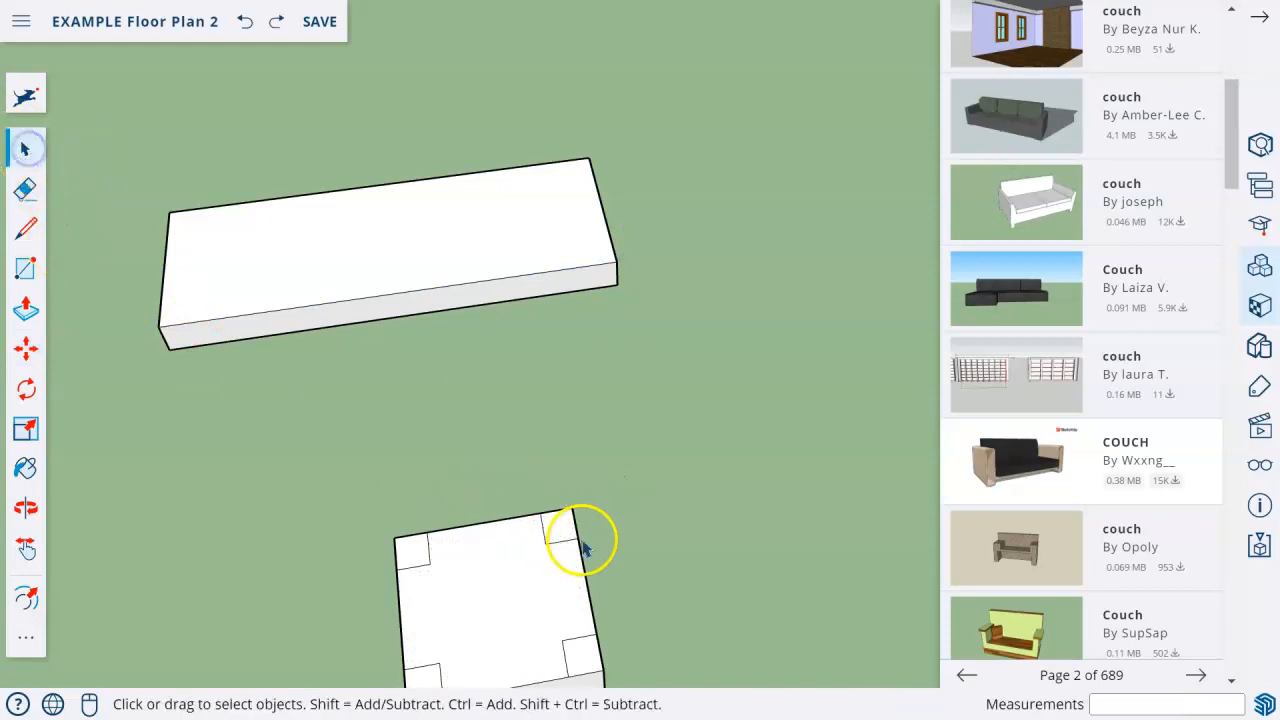
click(26, 348)
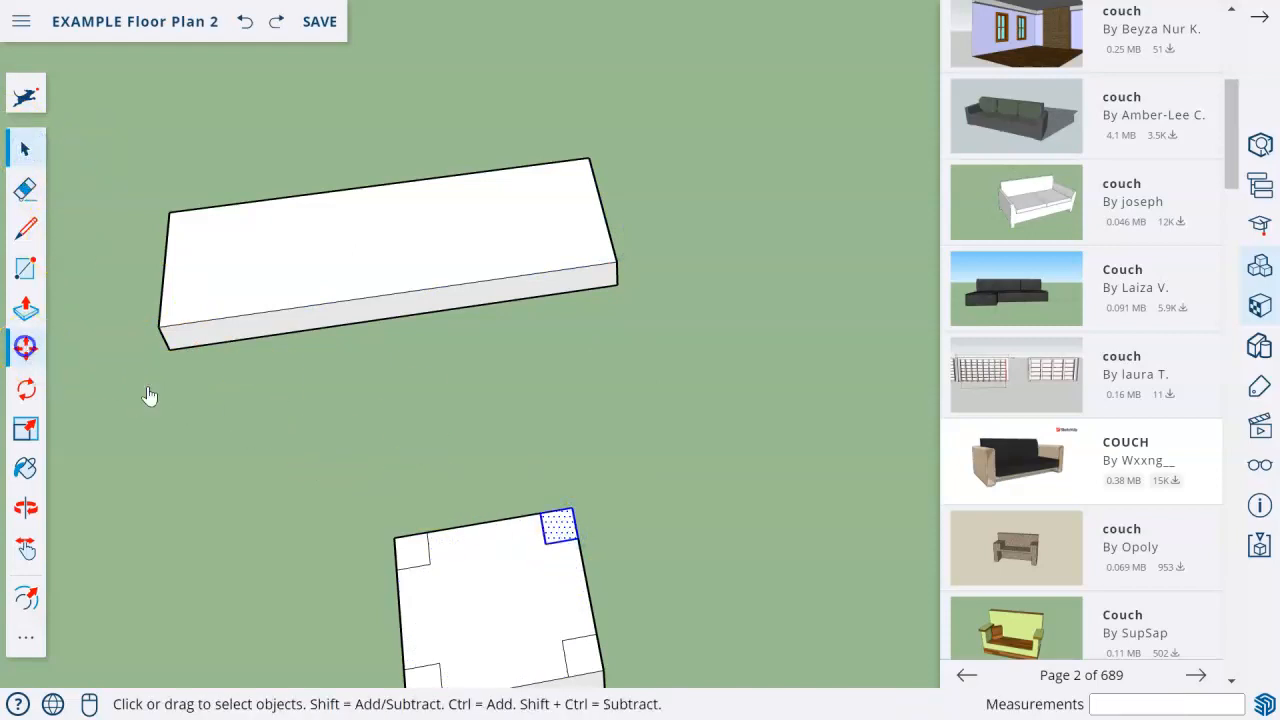
click(27, 350)
click(575, 540)
key(ctrl)
click(612, 262)
Copy the leg outline to the other three corners of the long slab.
click(612, 240)
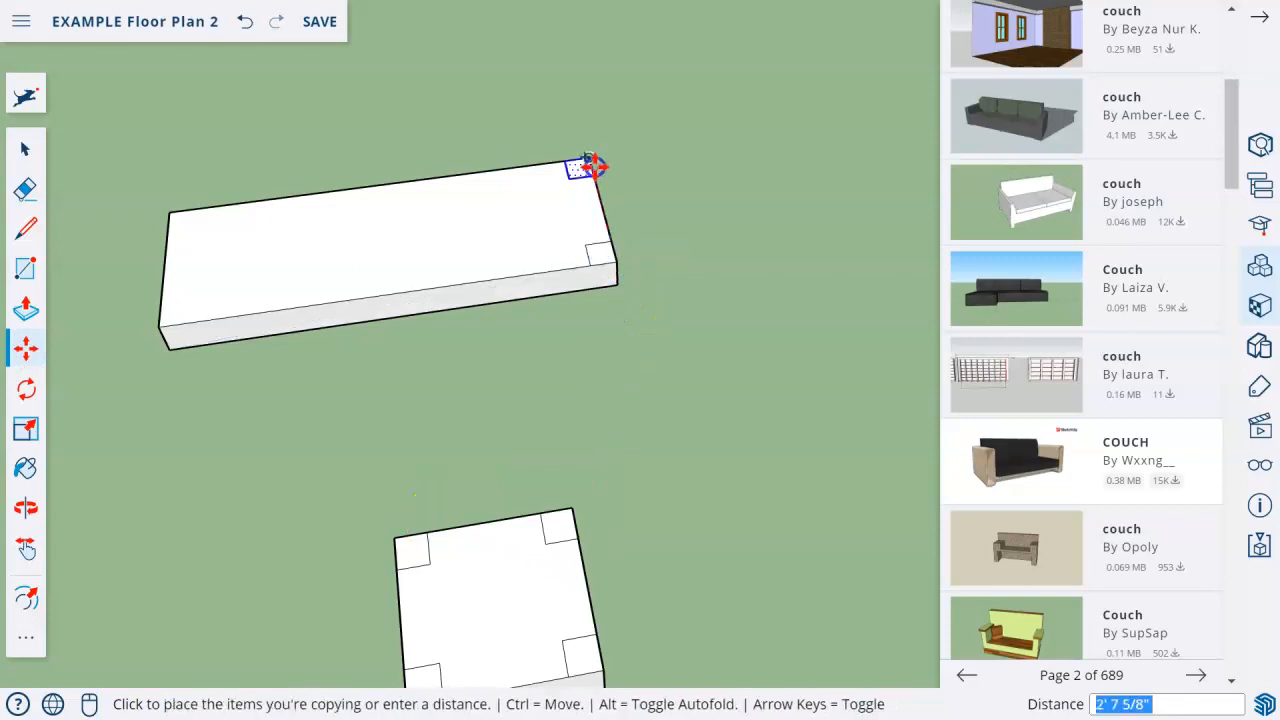
click(590, 163)
click(562, 162)
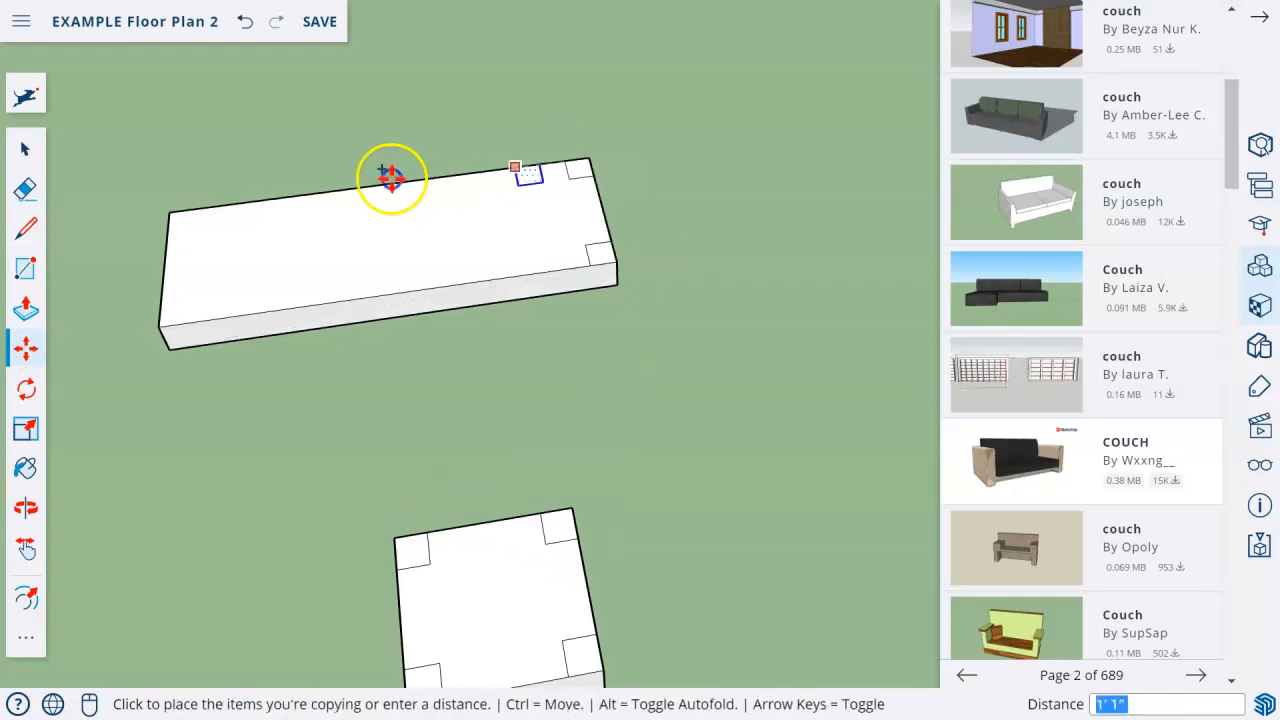
click(180, 212)
click(171, 249)
key(ctrl)
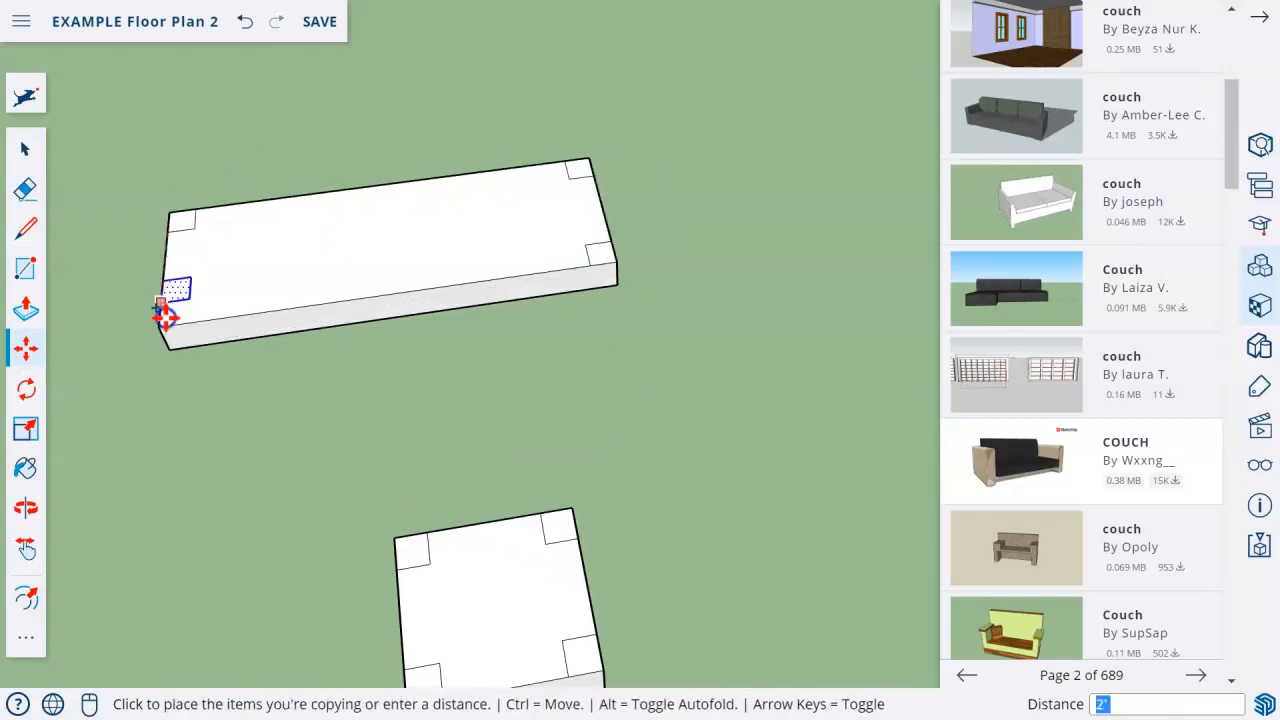
click(166, 320)
Push/Pull the four corner outlines on the long slab up about 1' 8" to form legs of equal height.
scroll(521, 511, down, 3)
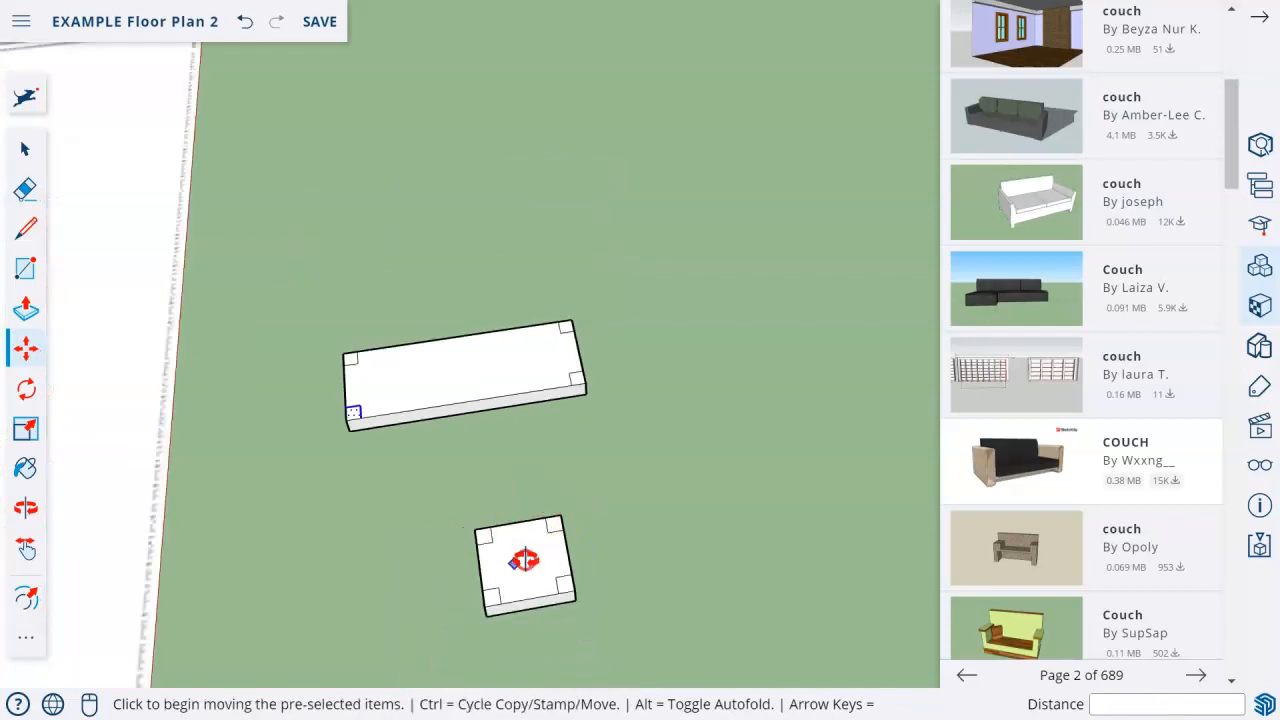
middle_drag(525, 560, 529, 537)
click(29, 148)
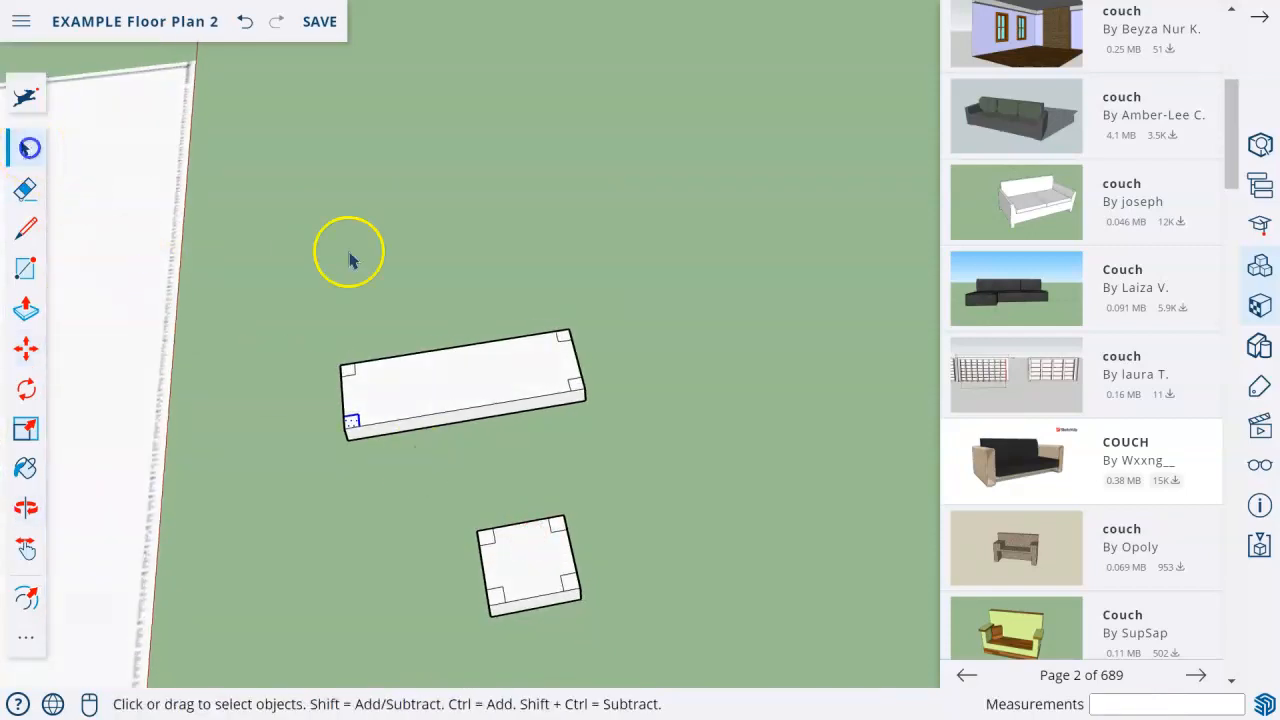
click(26, 308)
drag(346, 370, 338, 343)
drag(349, 422, 349, 352)
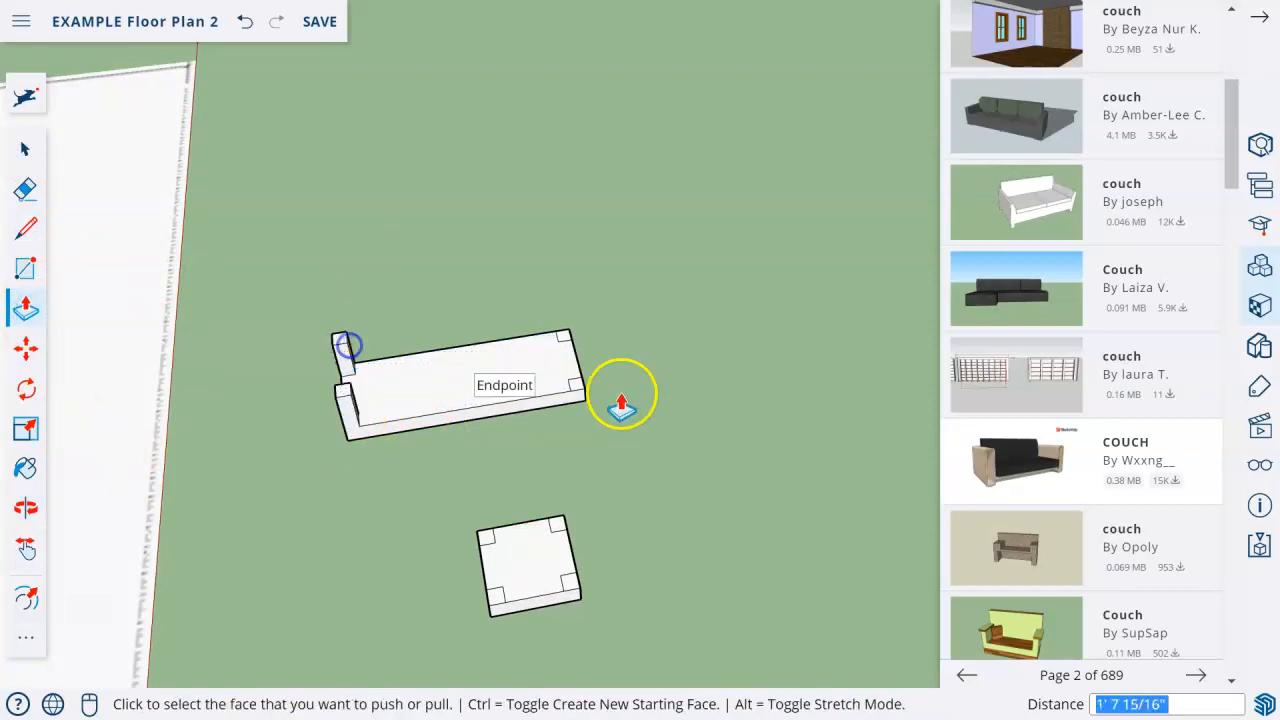
drag(567, 340, 346, 352)
drag(580, 380, 348, 390)
Push/Pull the four corner outlines on the square slab up to form its legs.
drag(491, 543, 357, 434)
drag(563, 521, 348, 398)
click(499, 594)
click(553, 508)
click(566, 584)
click(495, 557)
middle_drag(478, 470, 439, 475)
Select the whole upturned square table and make it a group.
click(32, 147)
scroll(325, 420, down, 7)
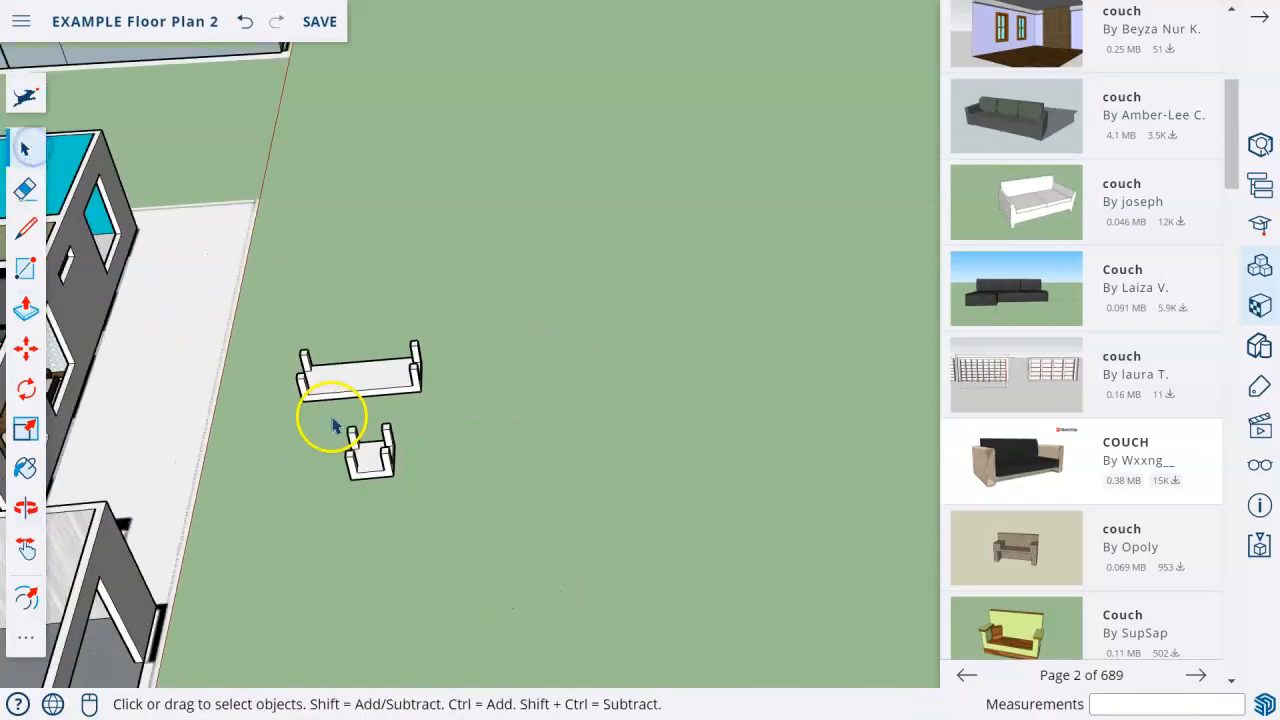
shift+middle_drag(325, 478, 486, 457)
scroll(480, 440, up, 4)
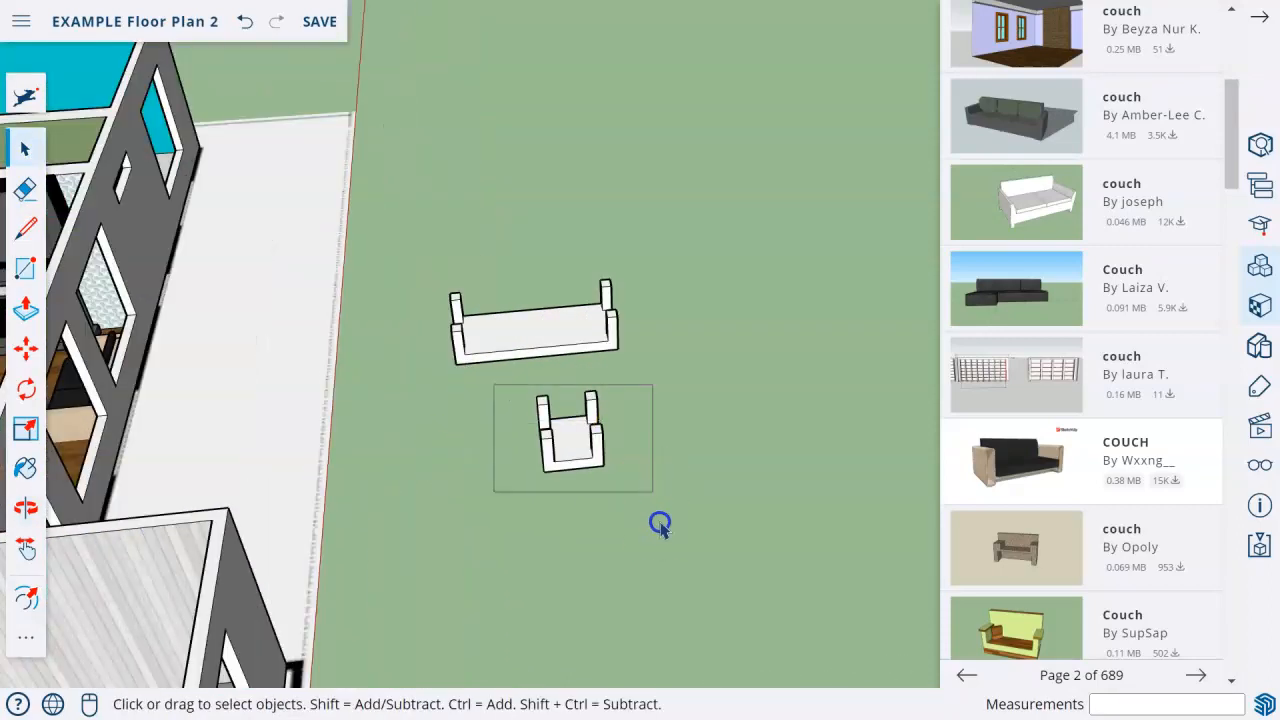
drag(660, 525, 640, 486)
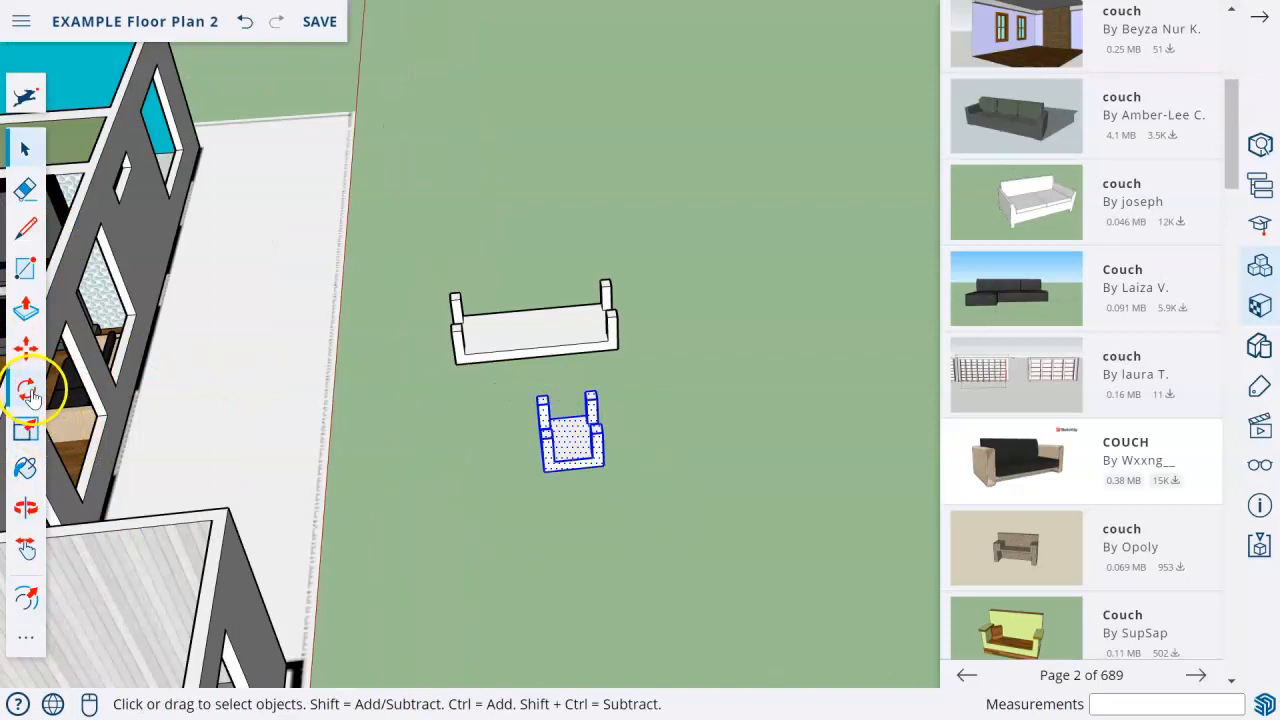
right_click(603, 455)
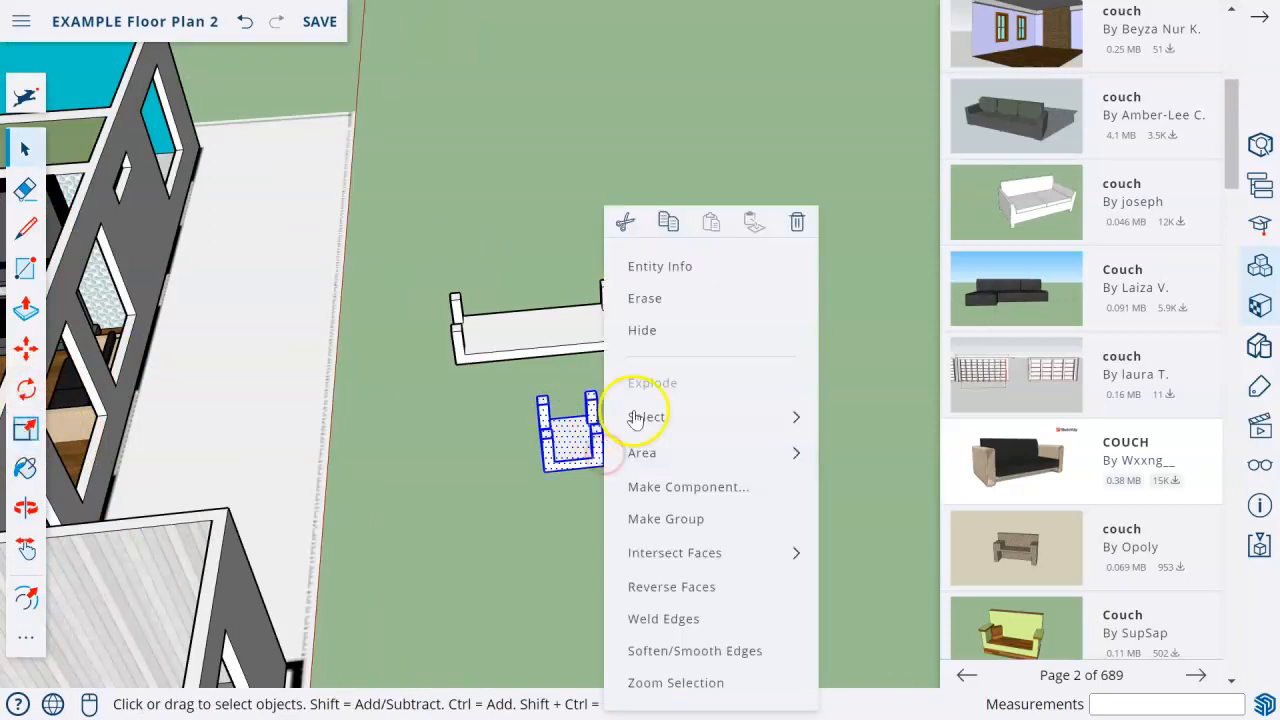
right_click(563, 429)
click(657, 486)
Select the whole upturned long table and make it a group.
drag(391, 205, 654, 369)
right_click(569, 323)
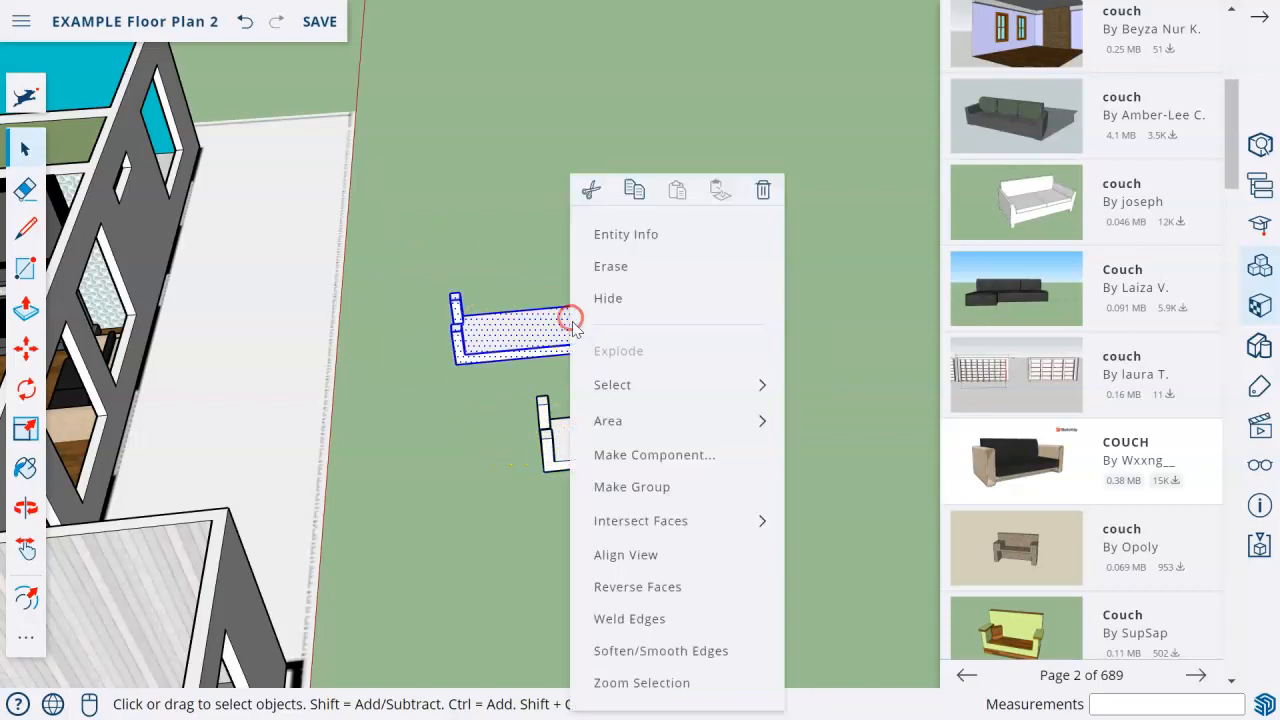
click(632, 481)
Rotate the long table group upside down so that it stands on its legs.
click(25, 388)
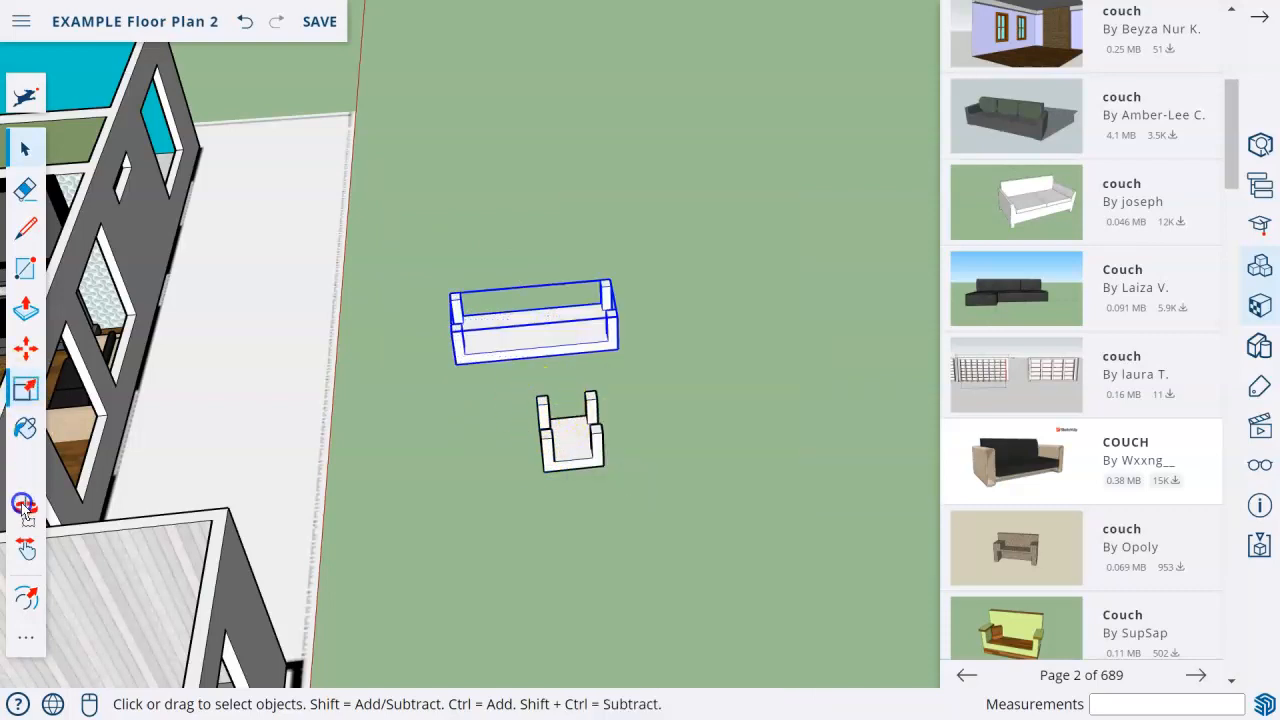
click(25, 348)
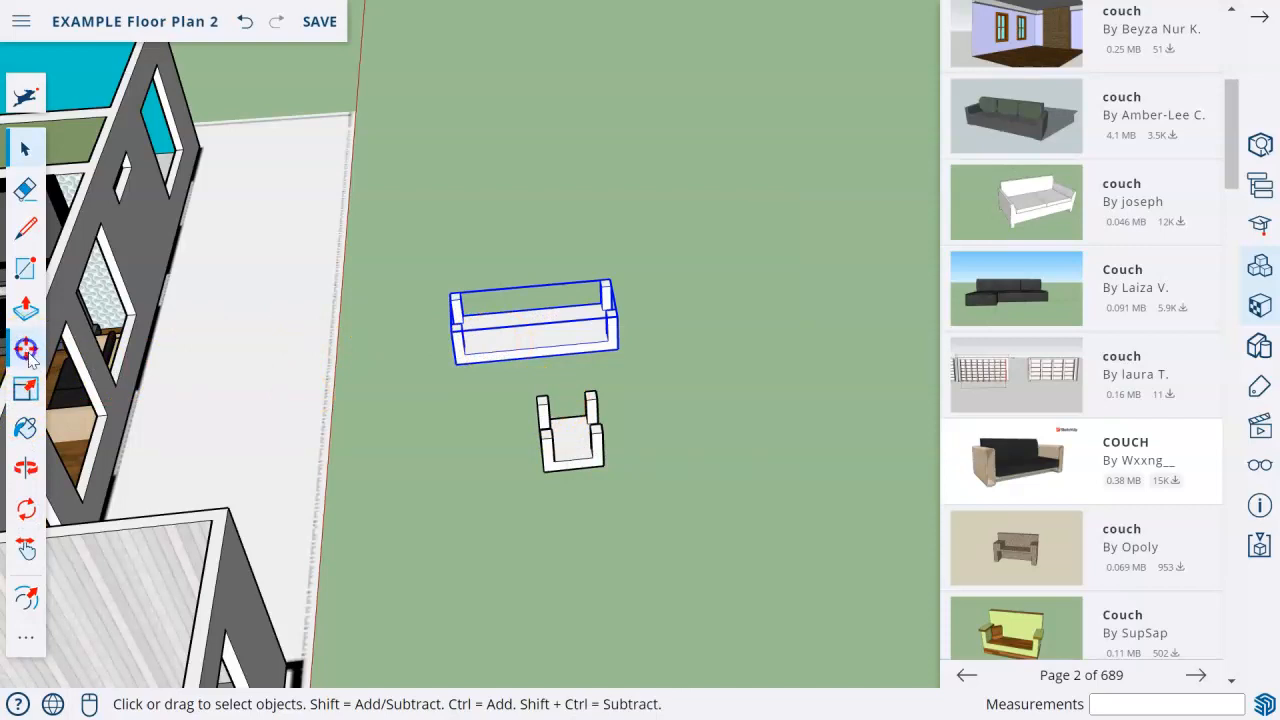
scroll(530, 340, up, 3)
click(441, 353)
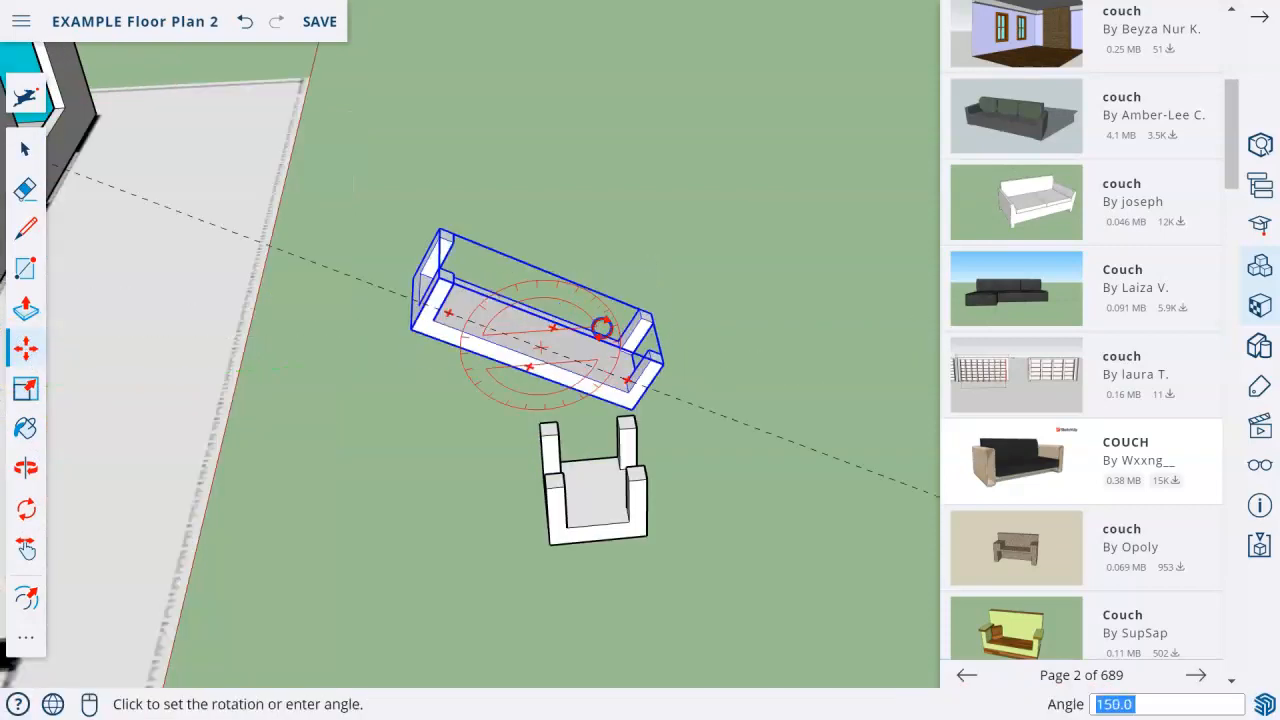
click(628, 342)
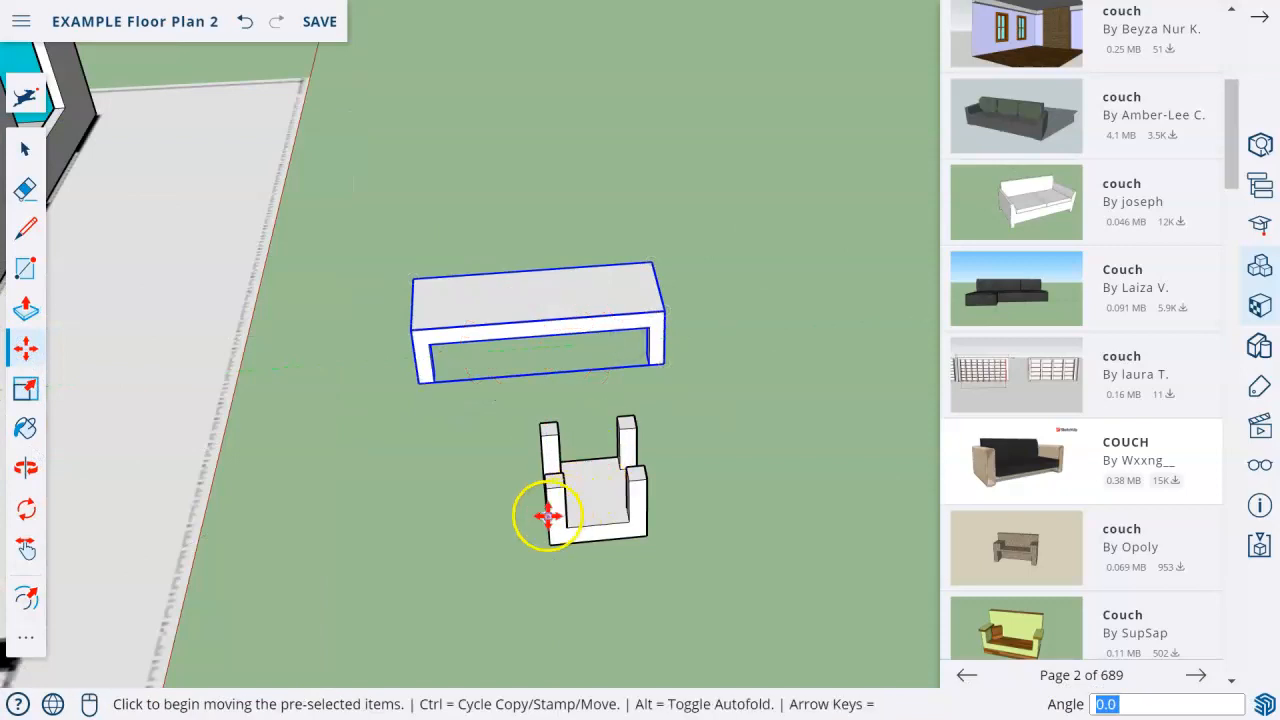
Rotate the square table group upside down so that it stands on its legs.
click(20, 153)
click(555, 498)
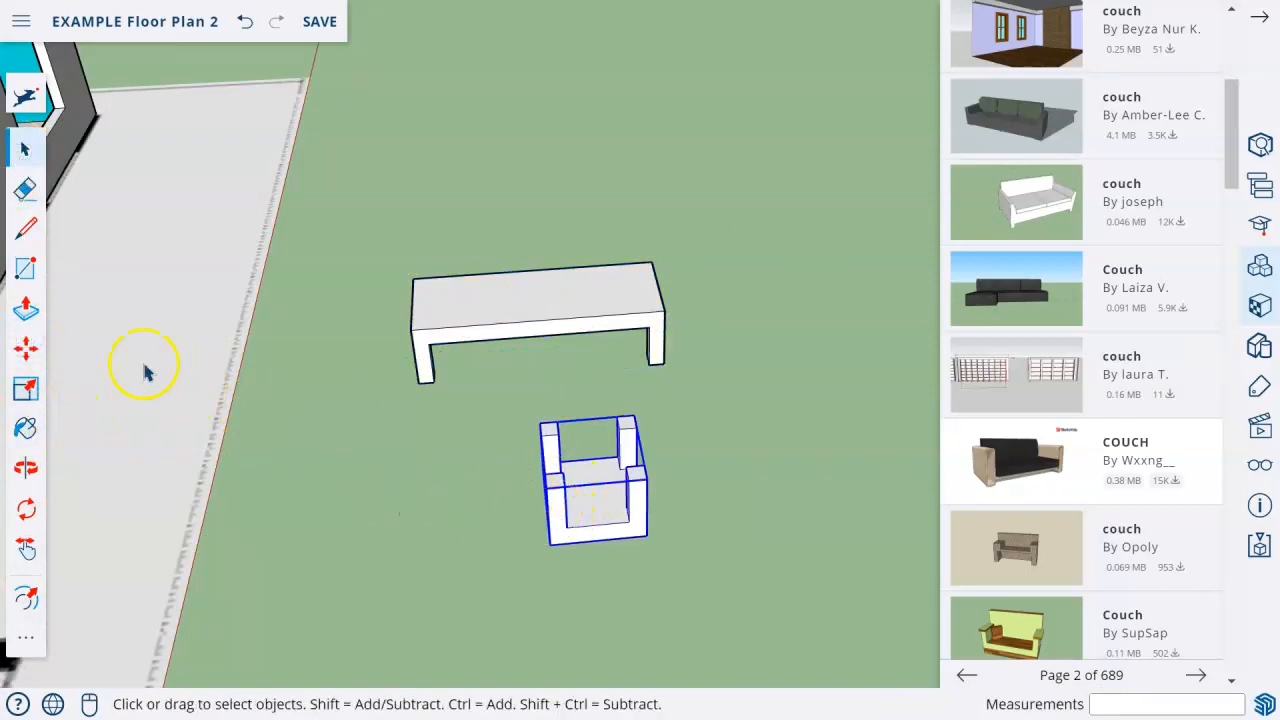
click(24, 350)
mouse_move(562, 515)
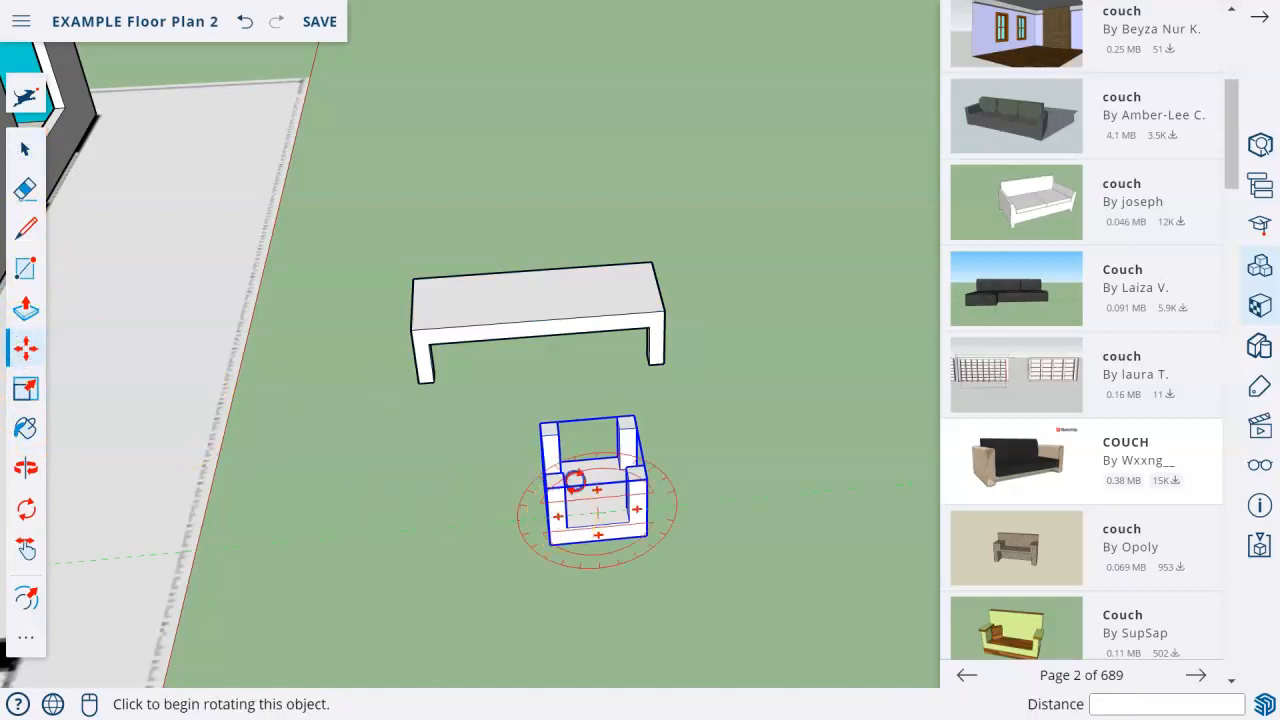
click(575, 481)
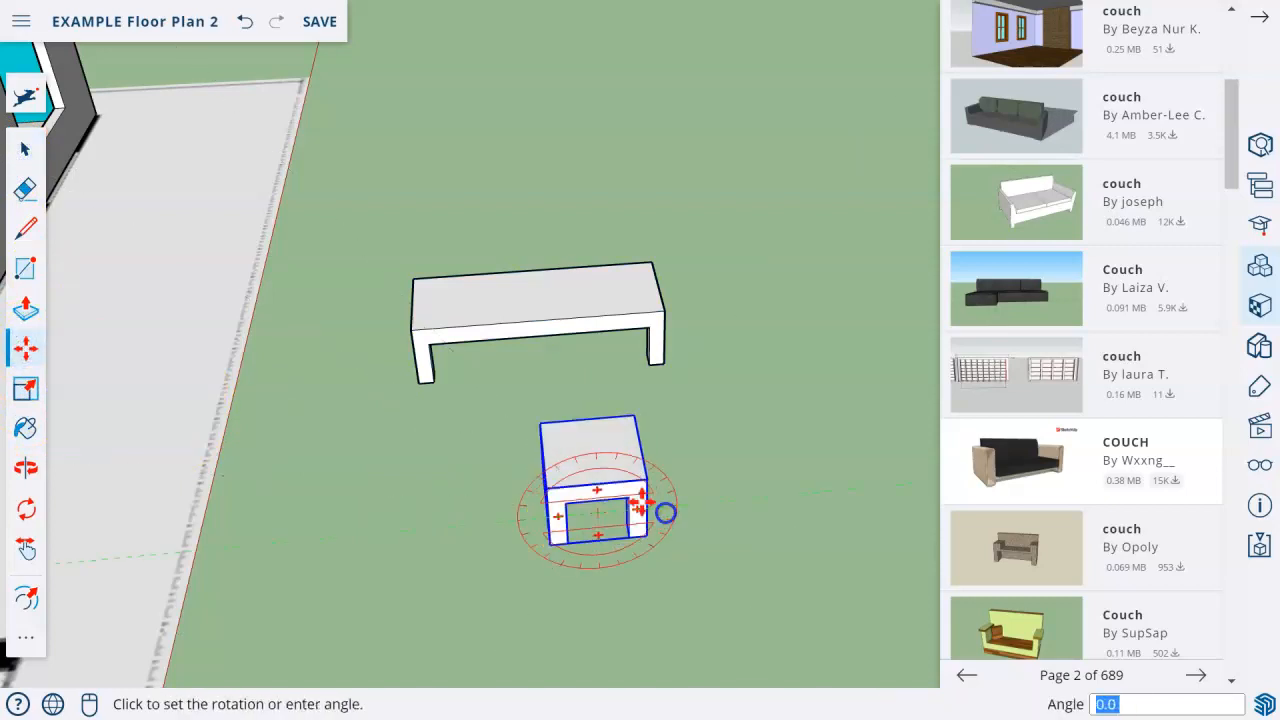
click(664, 511)
click(28, 148)
Draw a large rectangle for a rug on the open ground beside the two tables.
scroll(320, 378, down, 2)
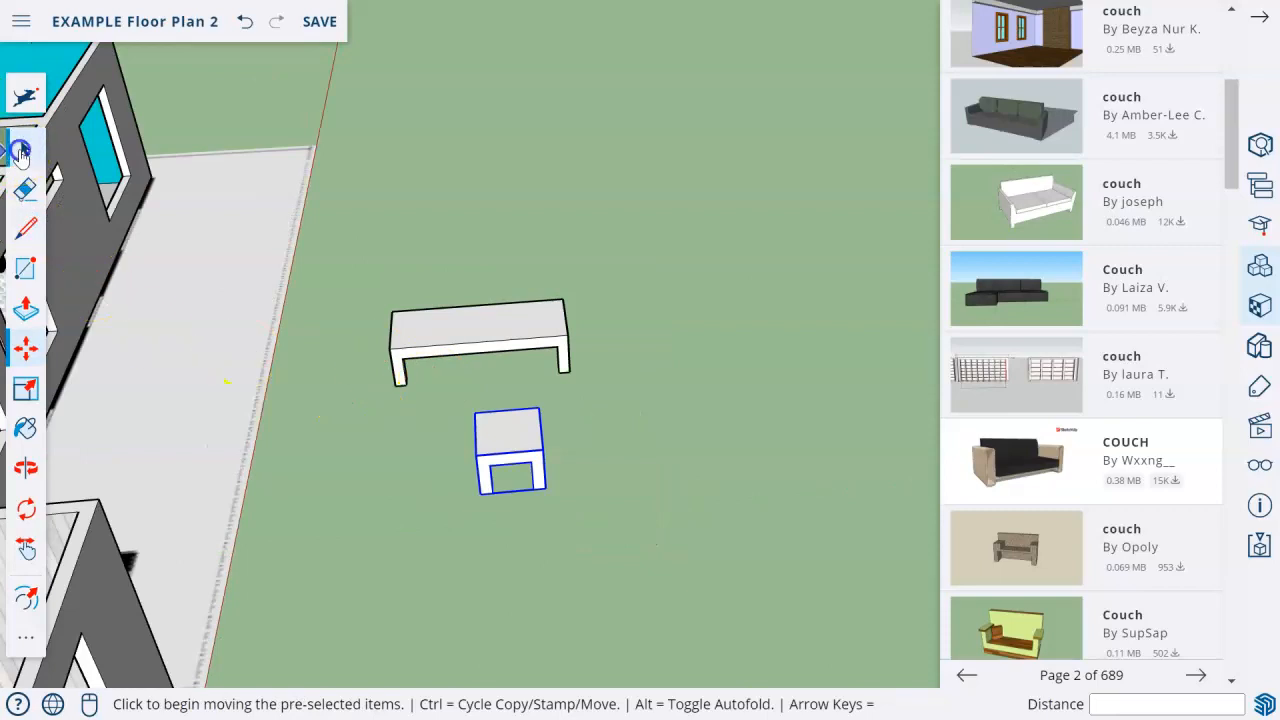
click(557, 514)
scroll(660, 460, down, 3)
key(o)
drag(649, 454, 781, 434)
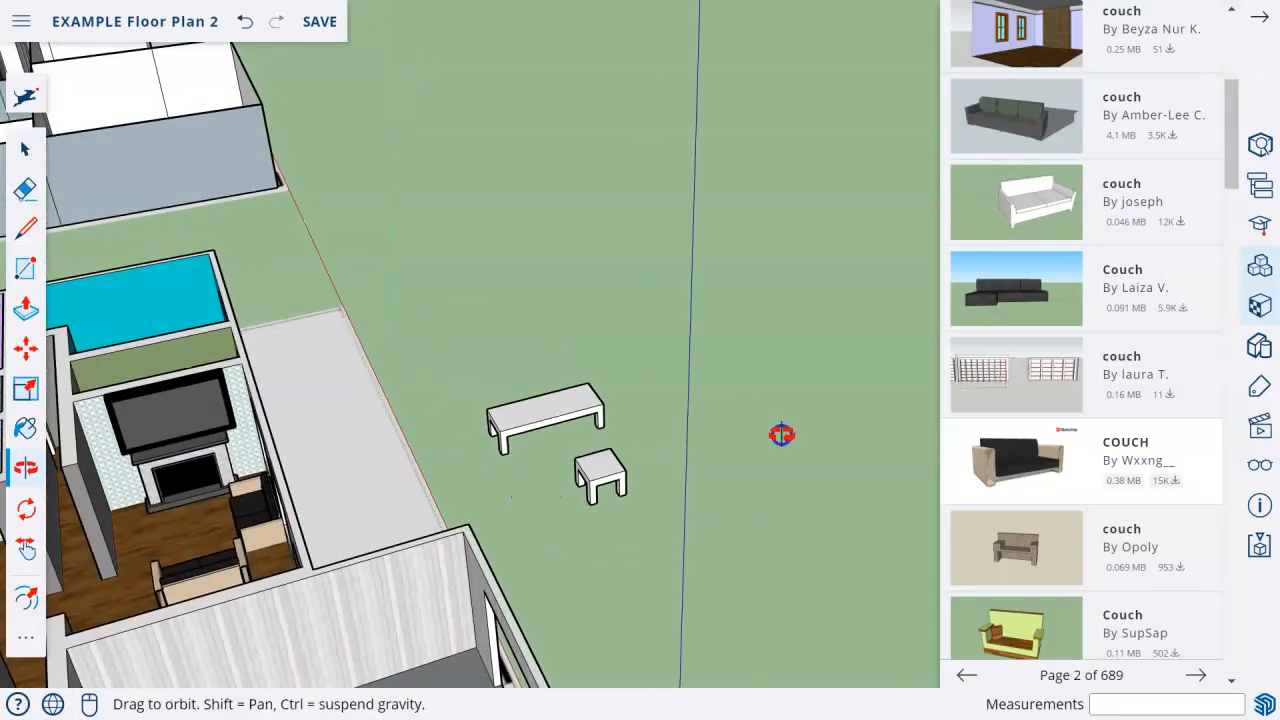
middle_drag(781, 434, 737, 448)
middle_drag(591, 497, 509, 489)
key(r)
click(553, 388)
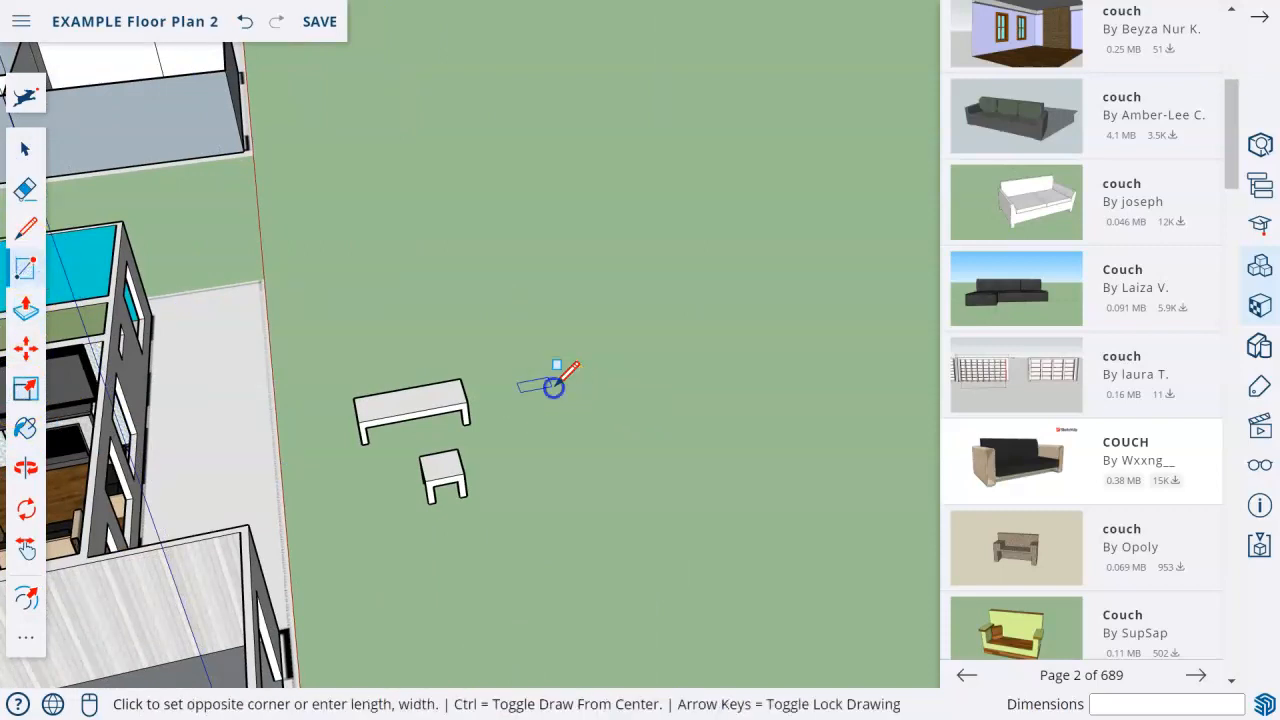
click(733, 482)
Push/Pull the rug rectangle up about 3 5/8" into a thin slab.
scroll(657, 477, up, 3)
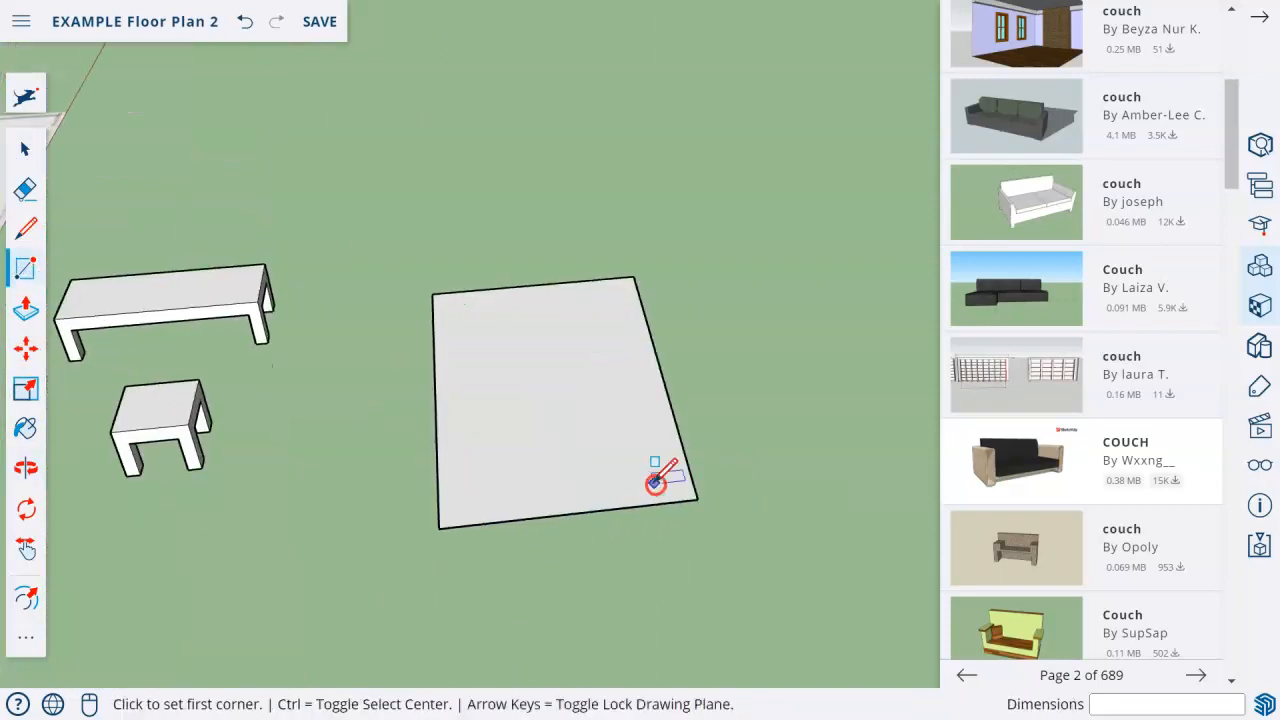
click(25, 310)
click(568, 423)
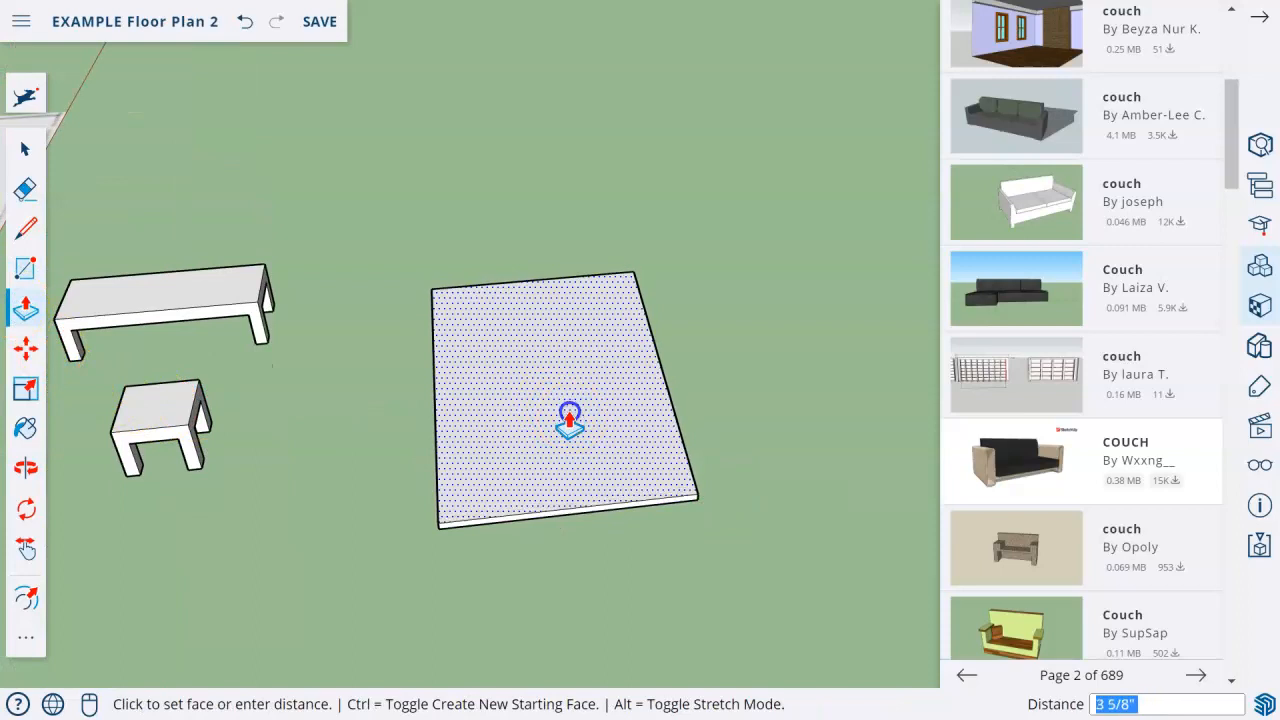
click(569, 420)
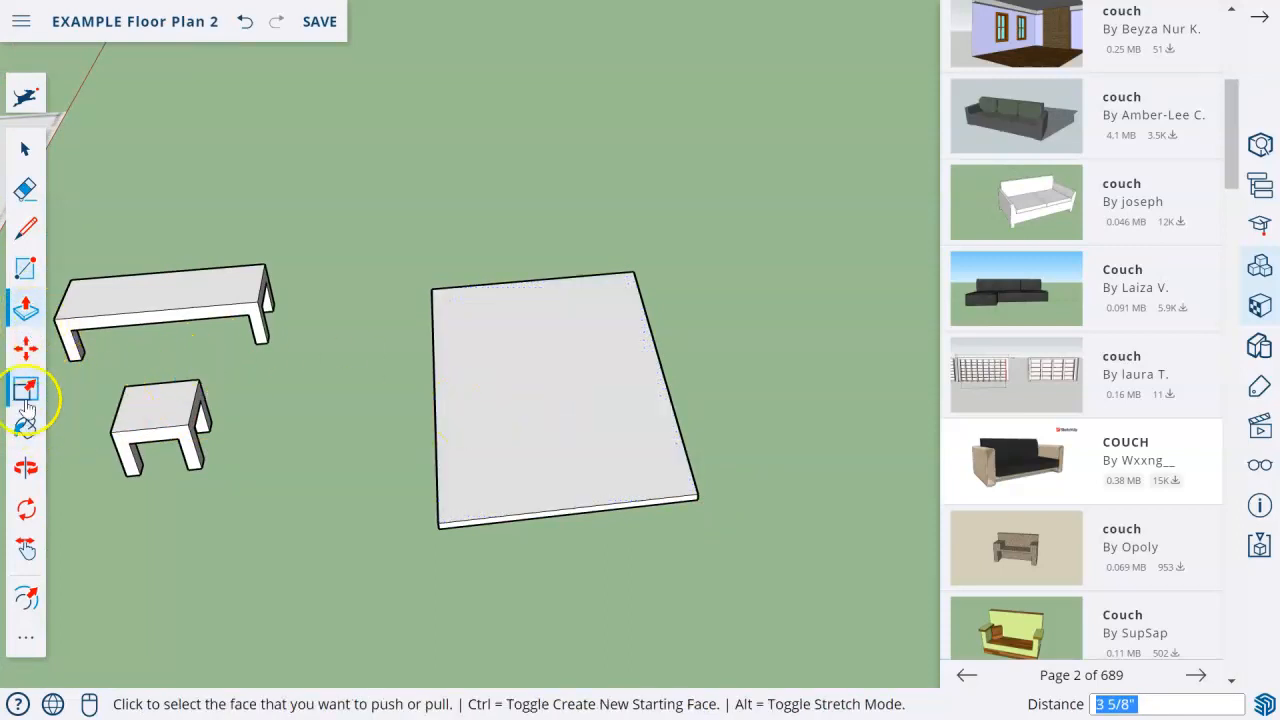
Offset the edges of the rug slab's top face inward to form a narrow border.
click(13, 465)
click(13, 394)
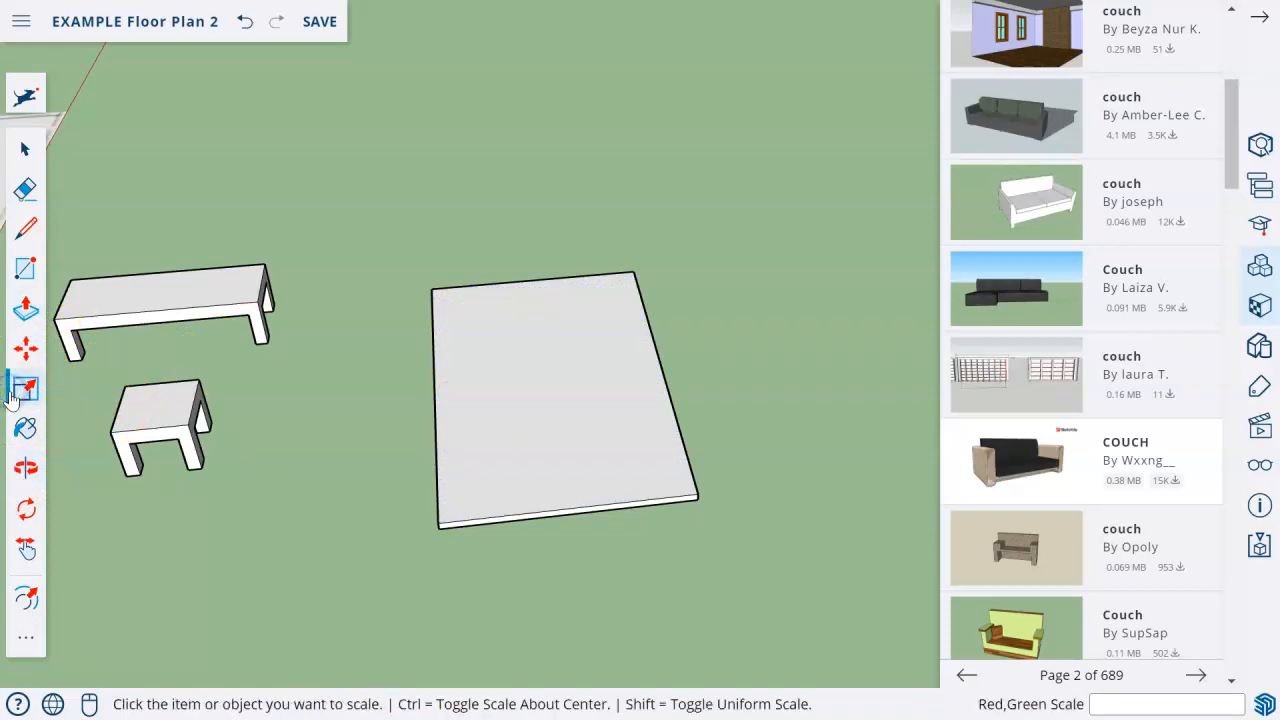
click(24, 98)
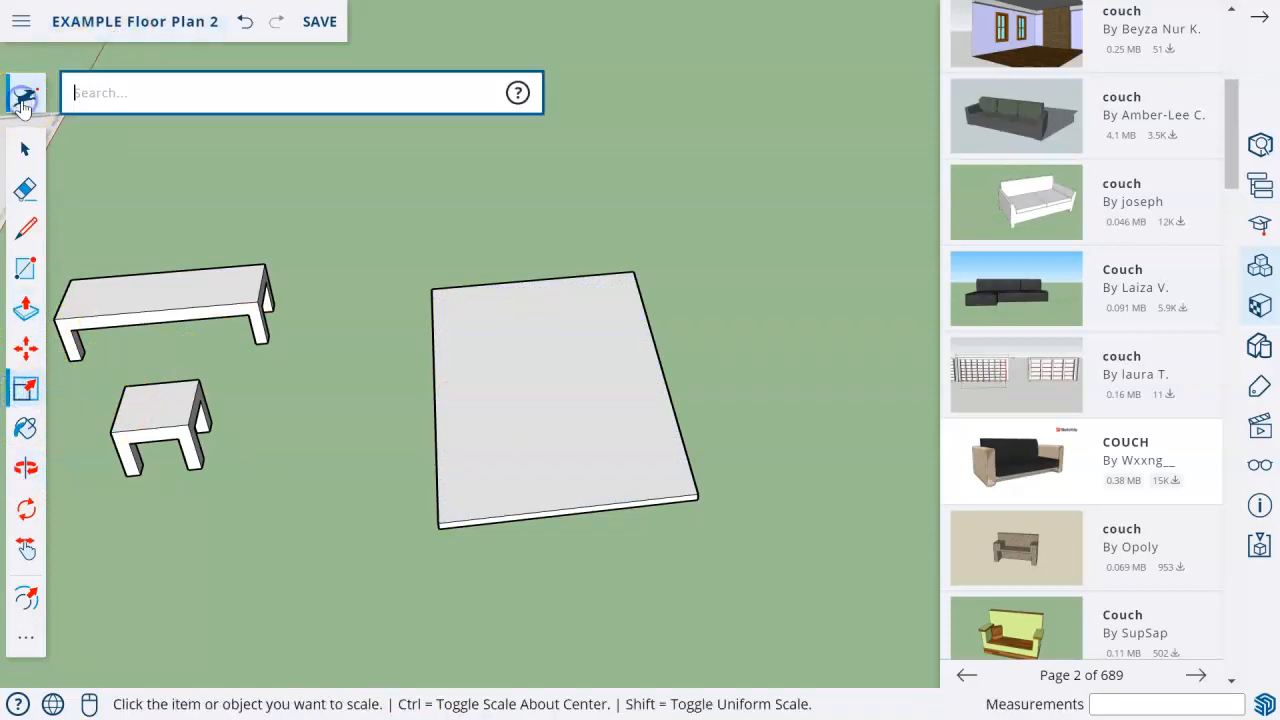
text(off)
key(Return)
drag(438, 441, 451, 441)
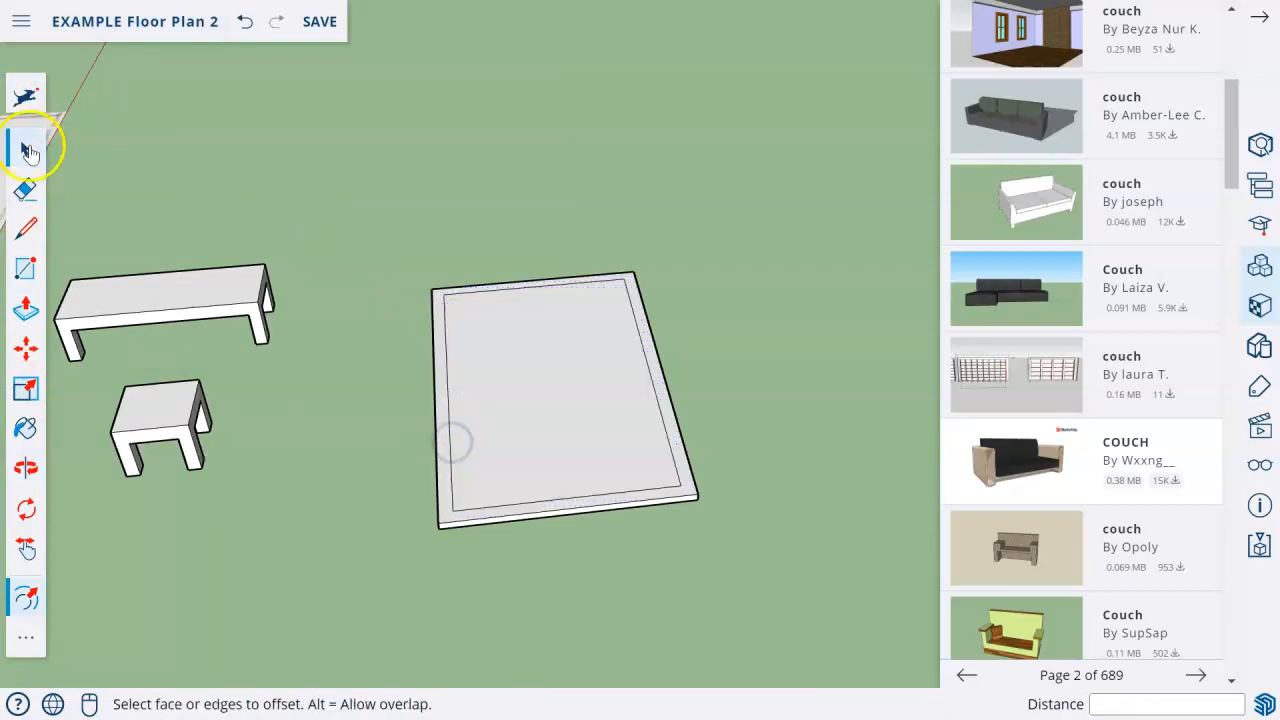
Paint the inner face of the rug with the Carpet Plush Charcoal material.
click(30, 151)
scroll(1180, 300, up, 2)
click(1269, 17)
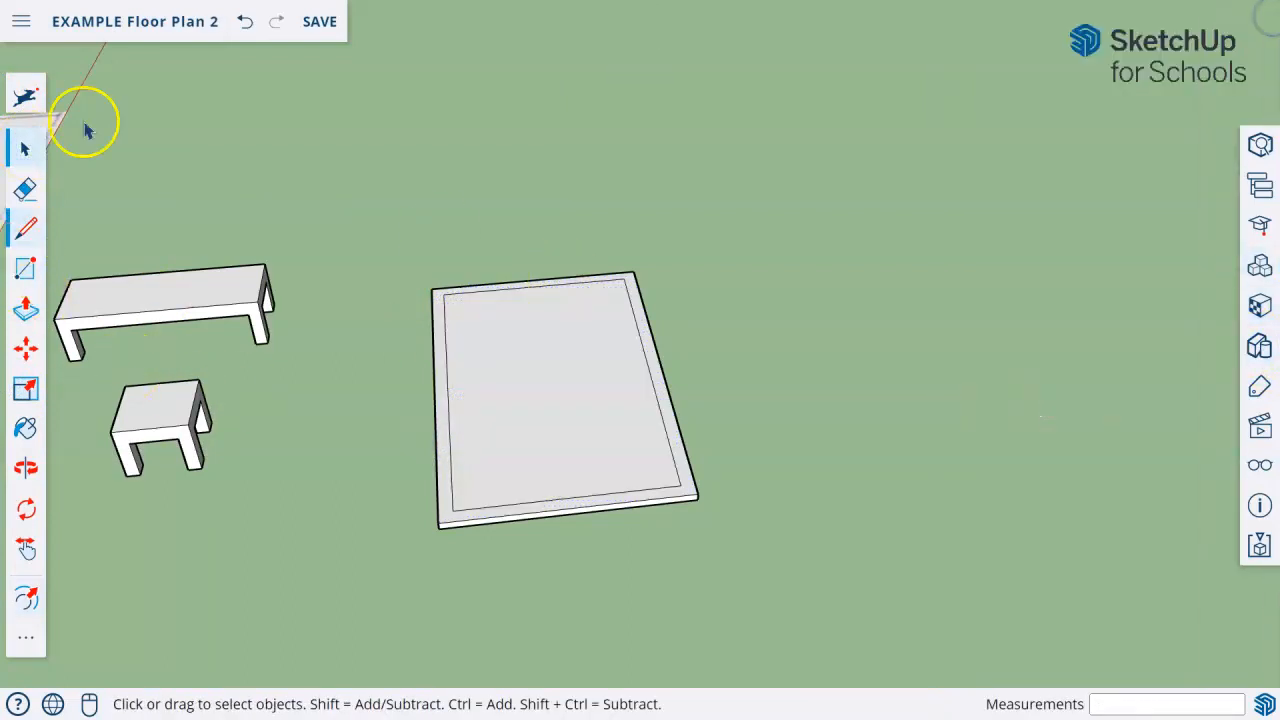
click(25, 428)
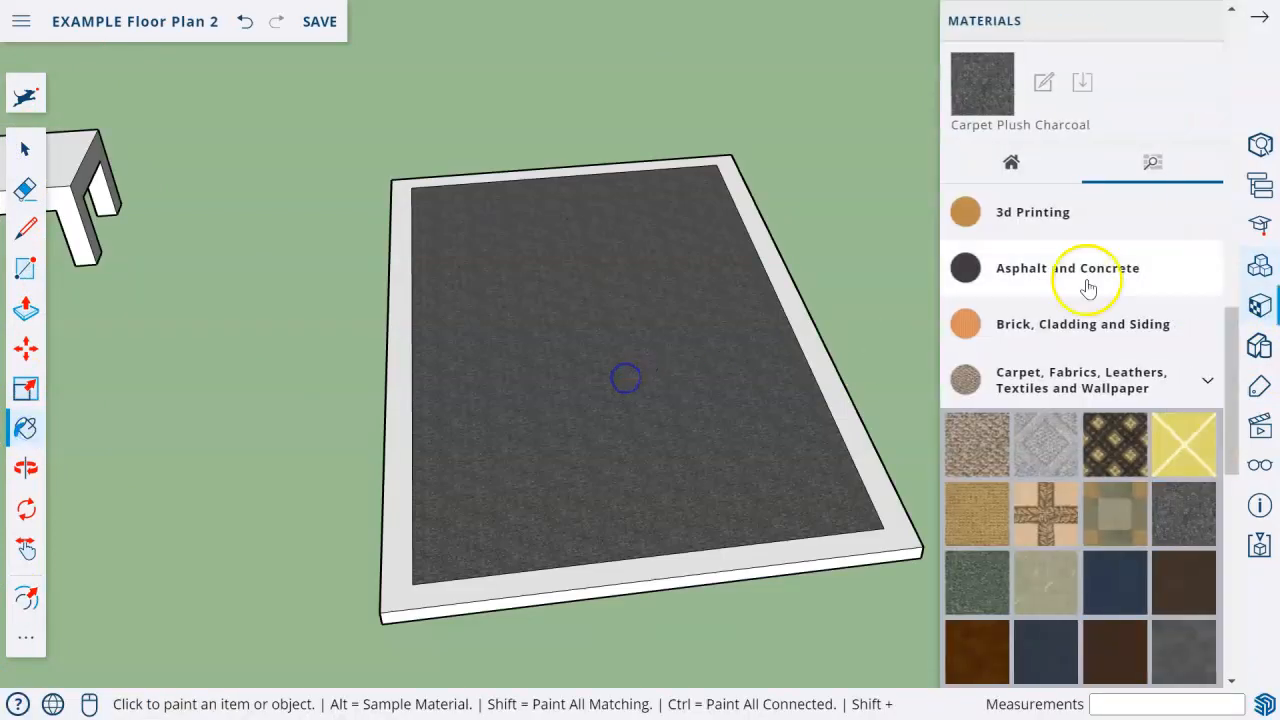
Edit the Carpet Plush Charcoal material and change its colorize colour to a lighter gray.
click(1065, 195)
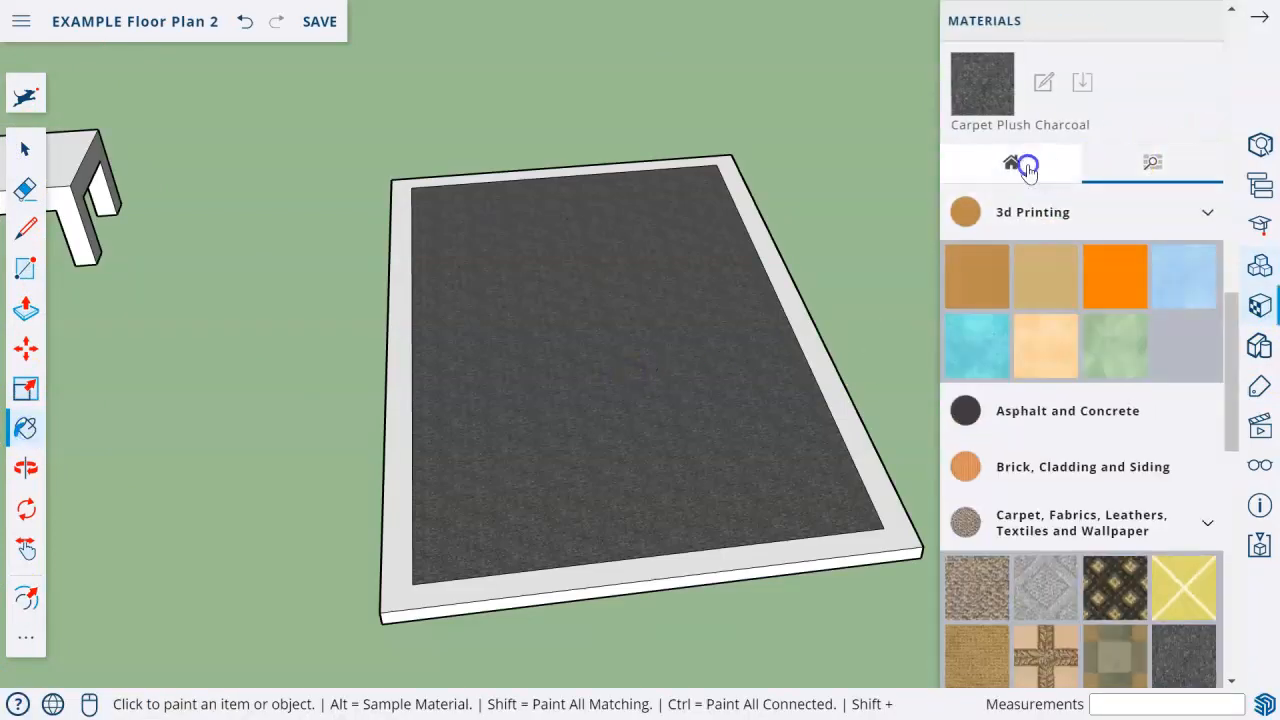
click(1027, 167)
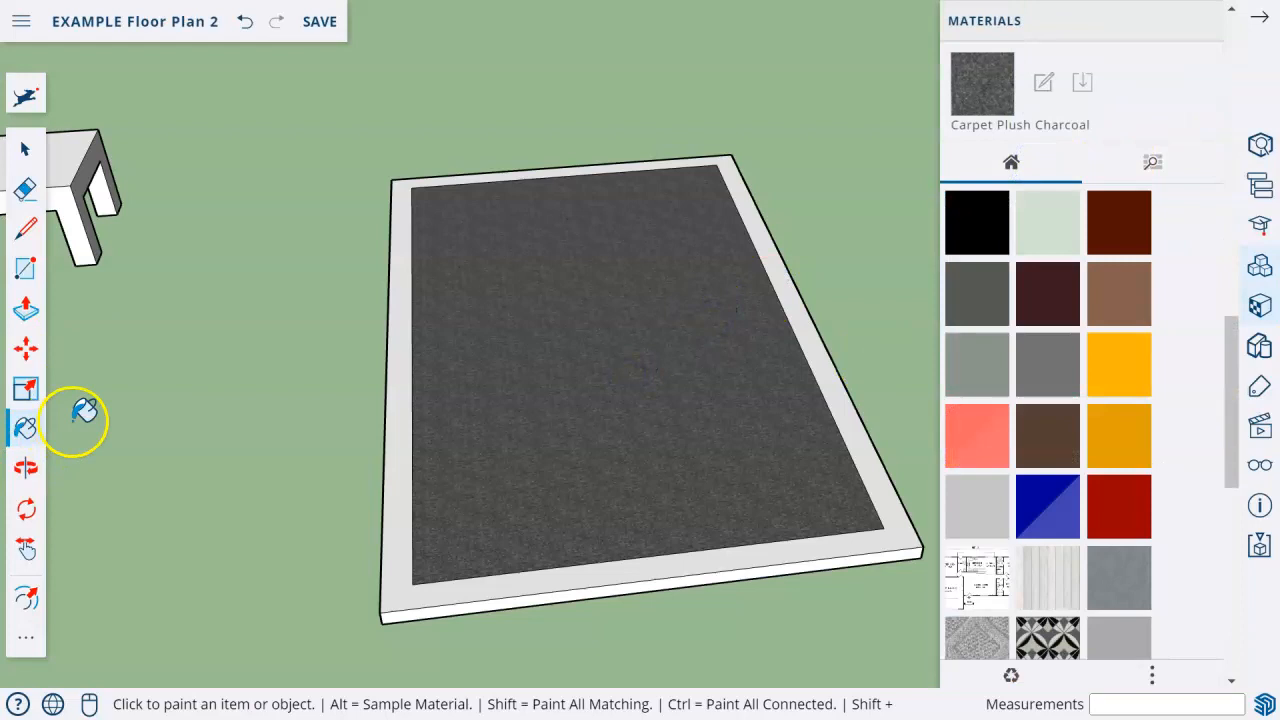
key(alt)
alt+click(494, 378)
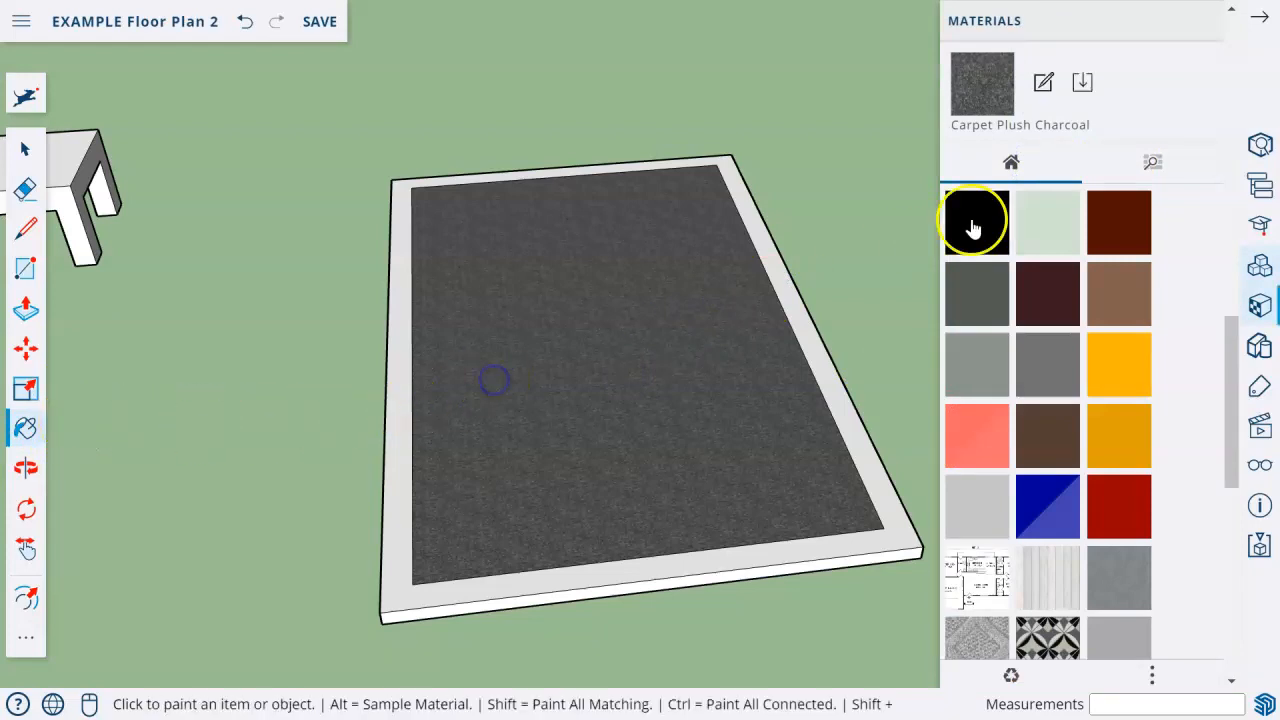
click(1050, 86)
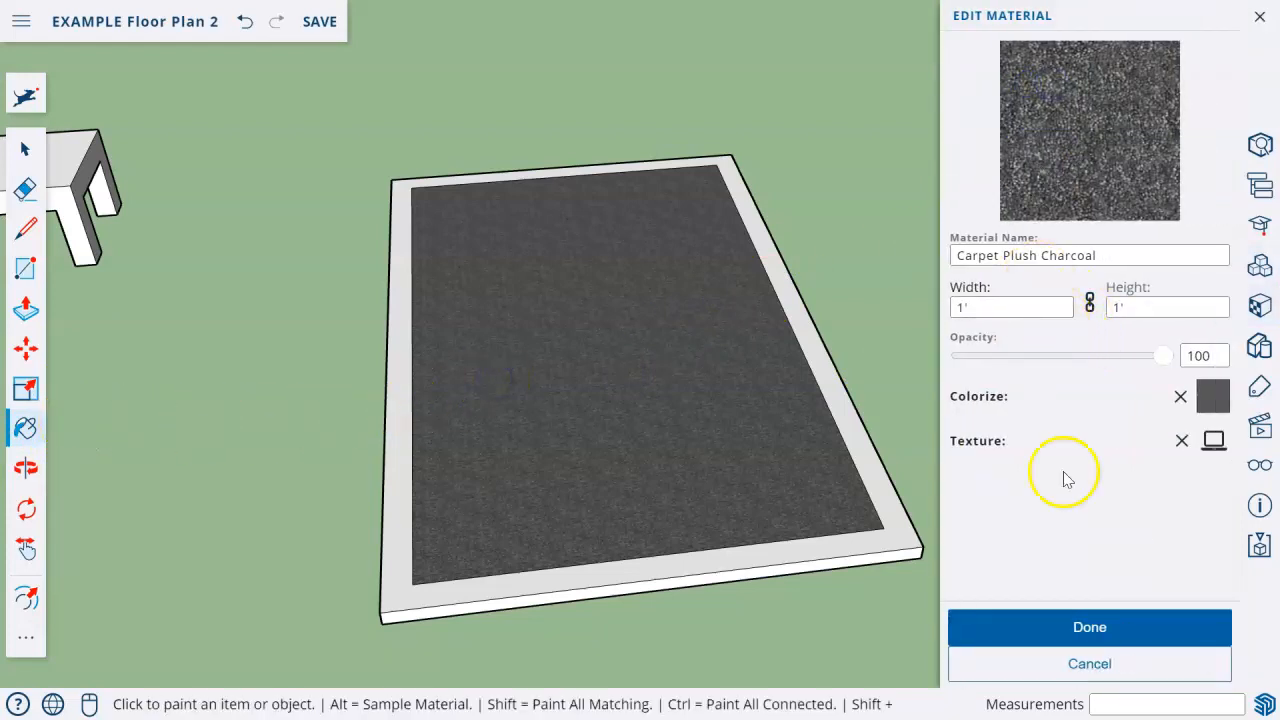
click(1214, 398)
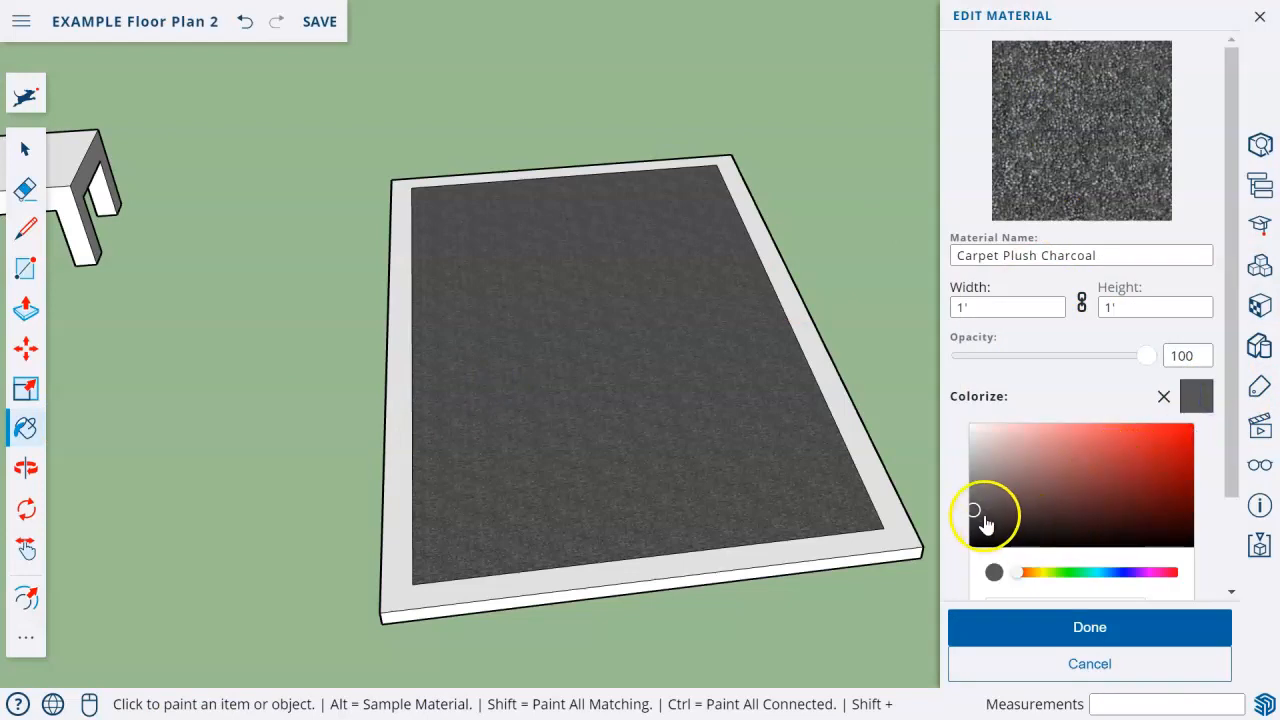
drag(975, 522, 977, 533)
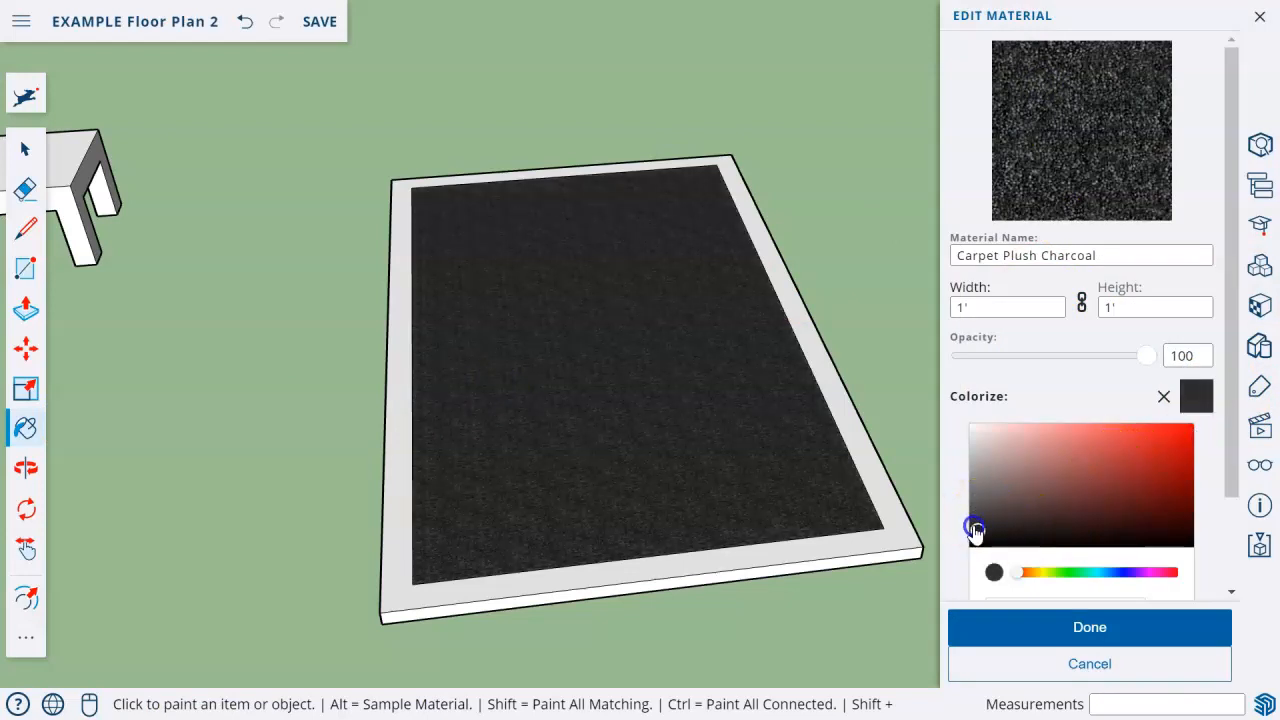
click(974, 471)
click(1032, 626)
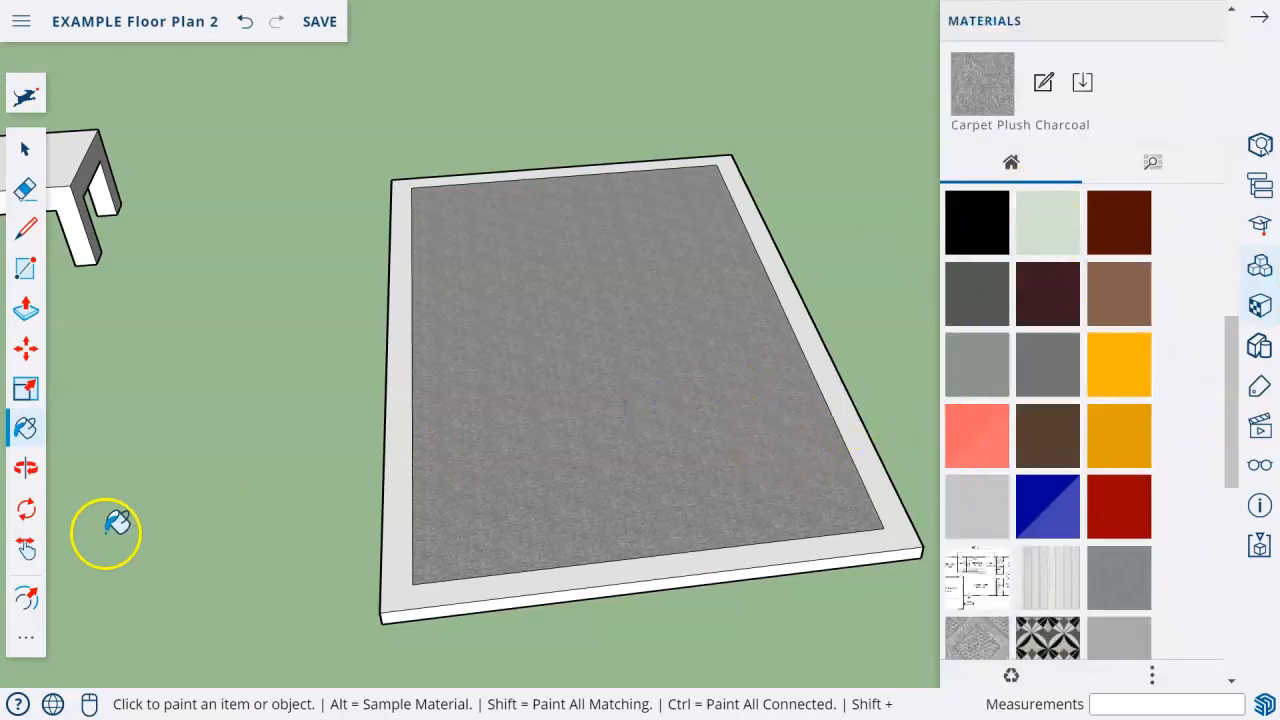
Paint the rug's top border with the lightened Carpet Plush Charcoal material.
click(392, 420)
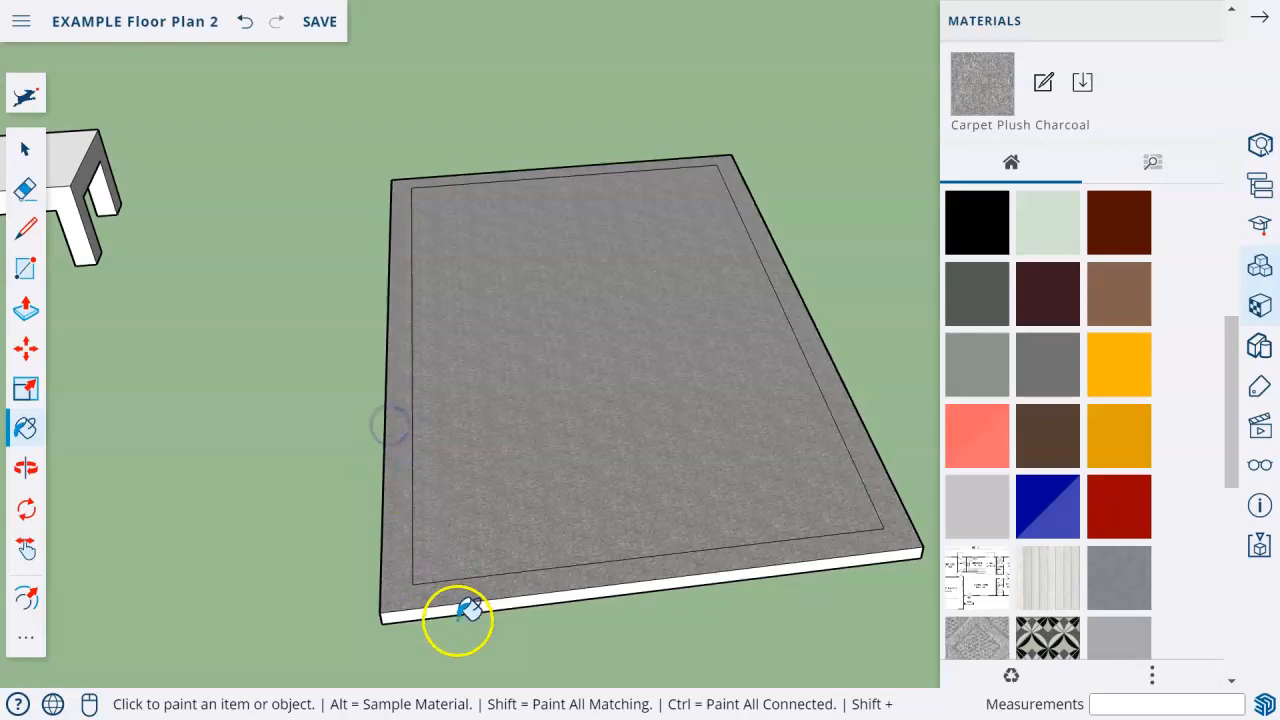
scroll(377, 193, down, 2)
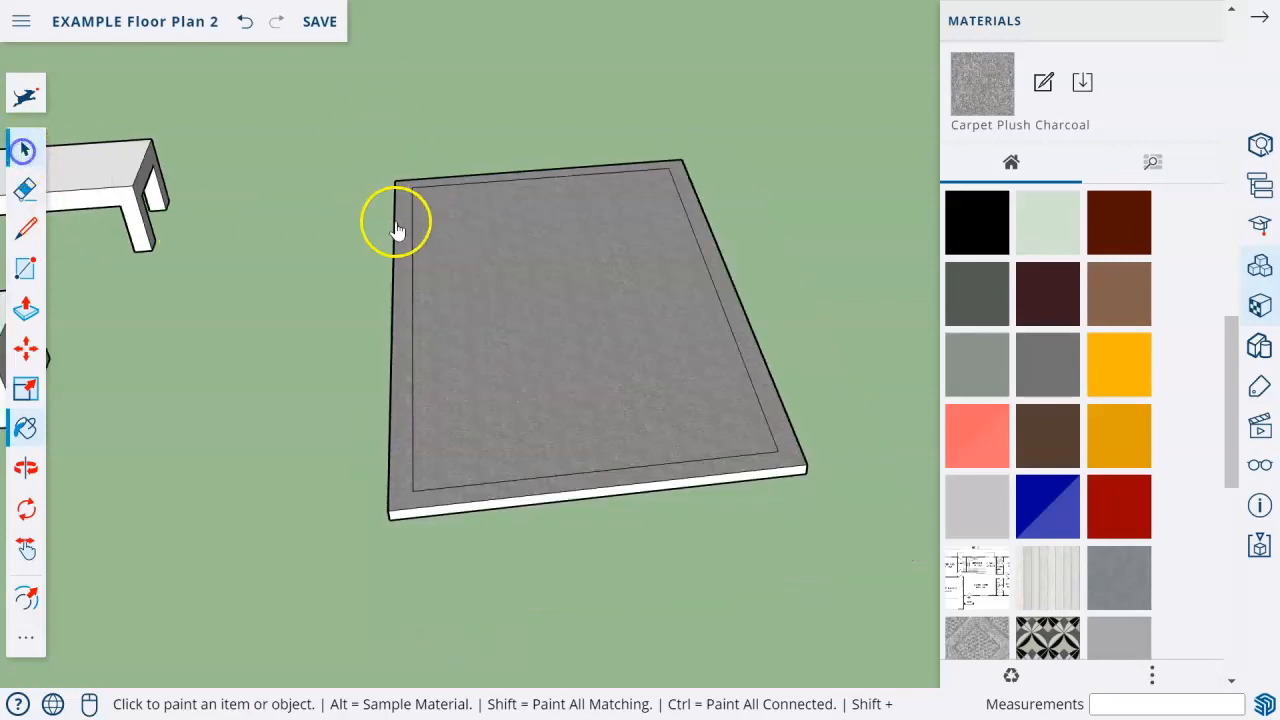
click(396, 224)
Paint all faces of the rug, including its sides, with the lightened Carpet Plush Charcoal material.
click(25, 148)
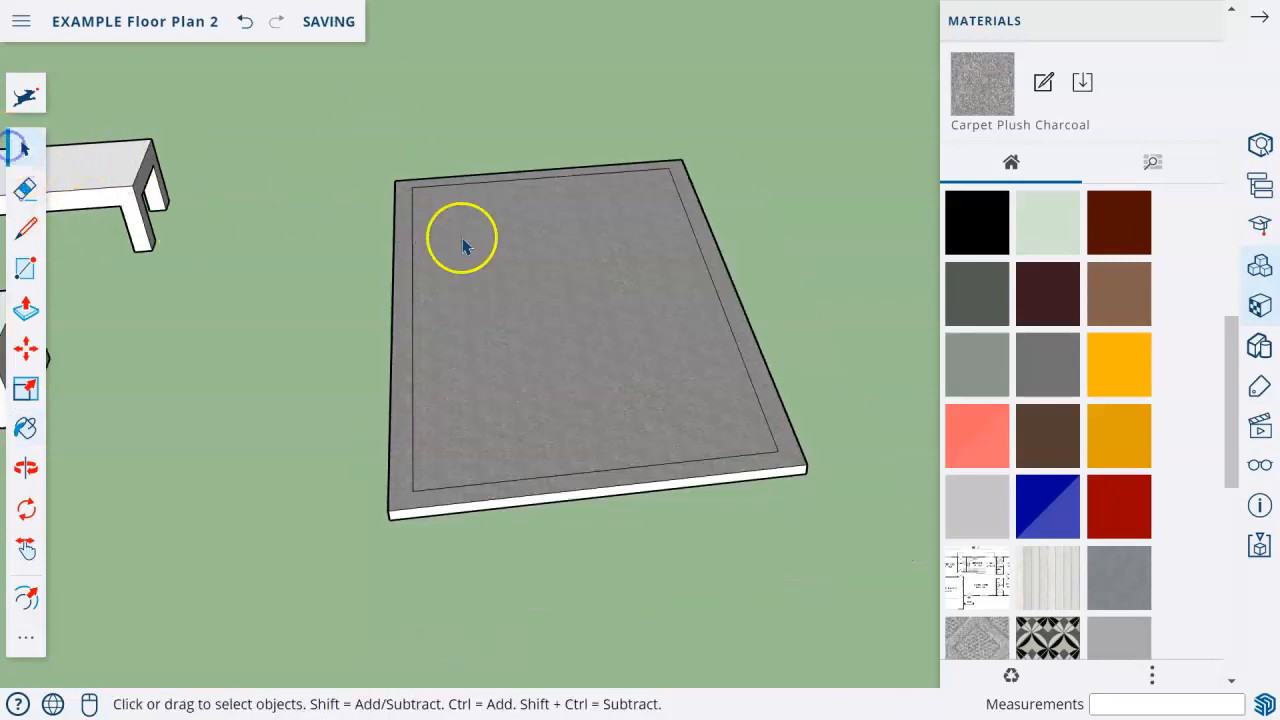
click(569, 253)
click(534, 380)
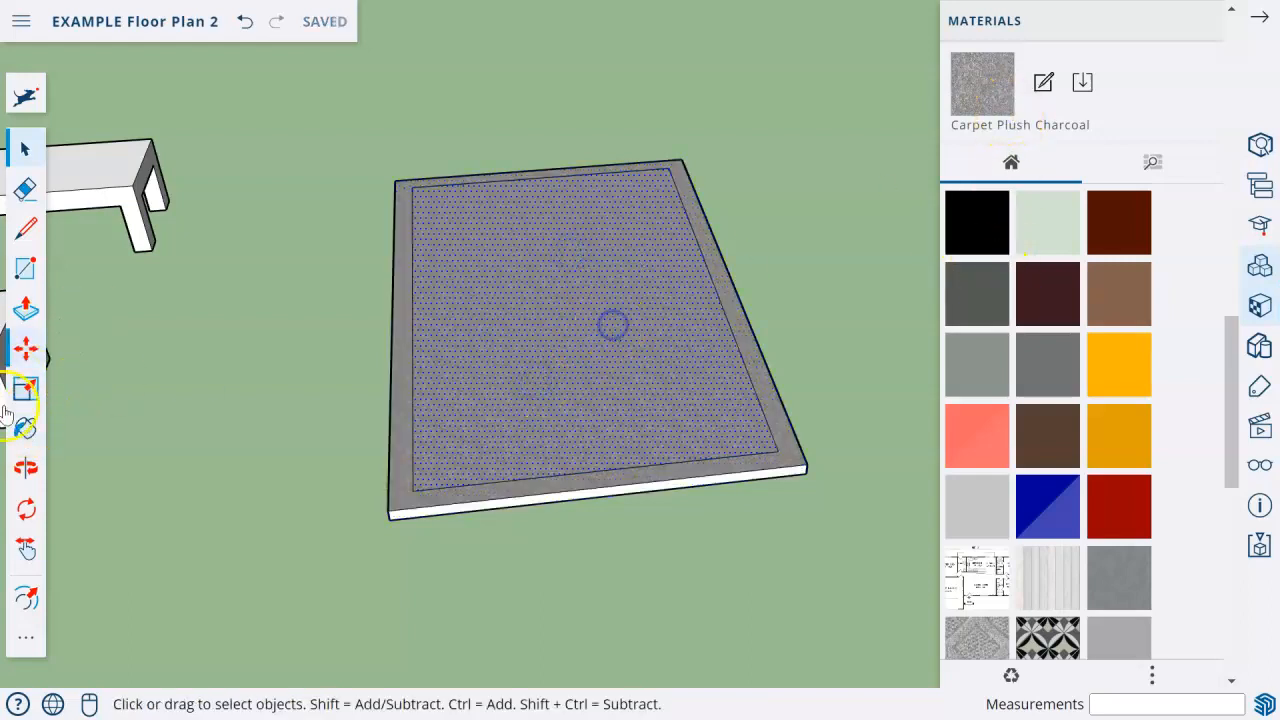
click(26, 430)
click(543, 406)
click(244, 189)
click(28, 150)
click(549, 344)
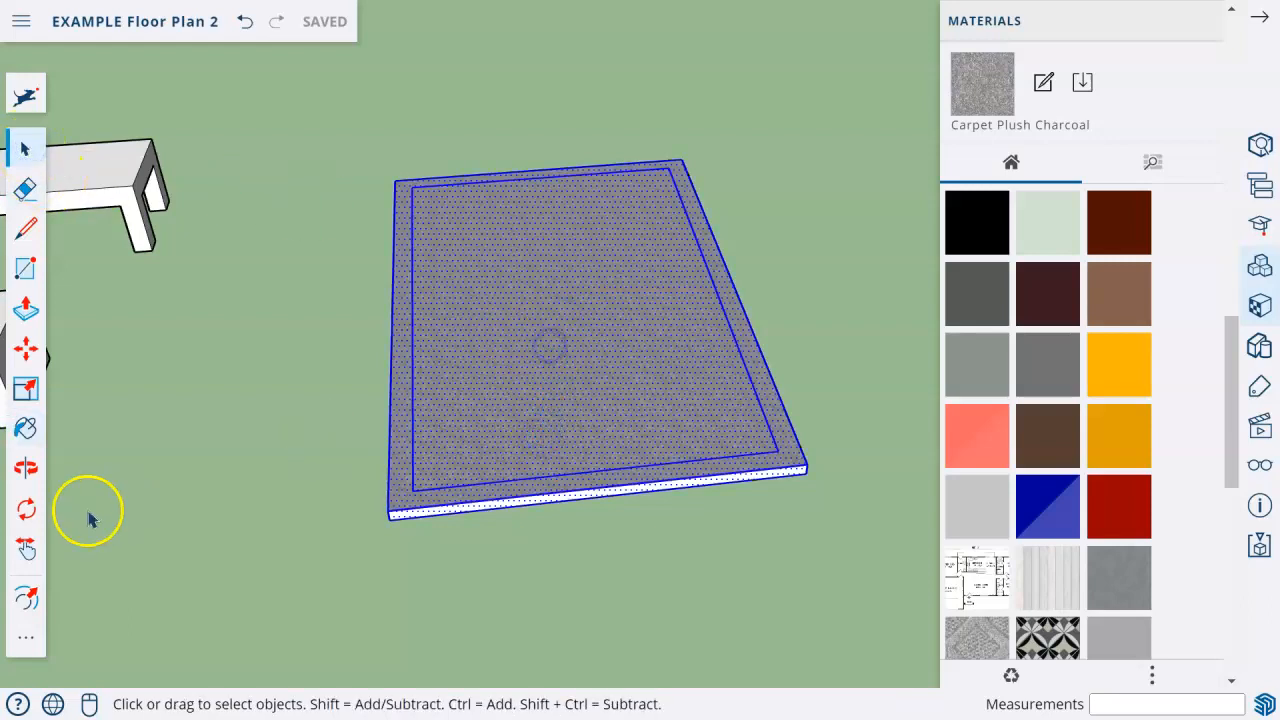
click(30, 432)
click(663, 325)
click(26, 150)
click(332, 320)
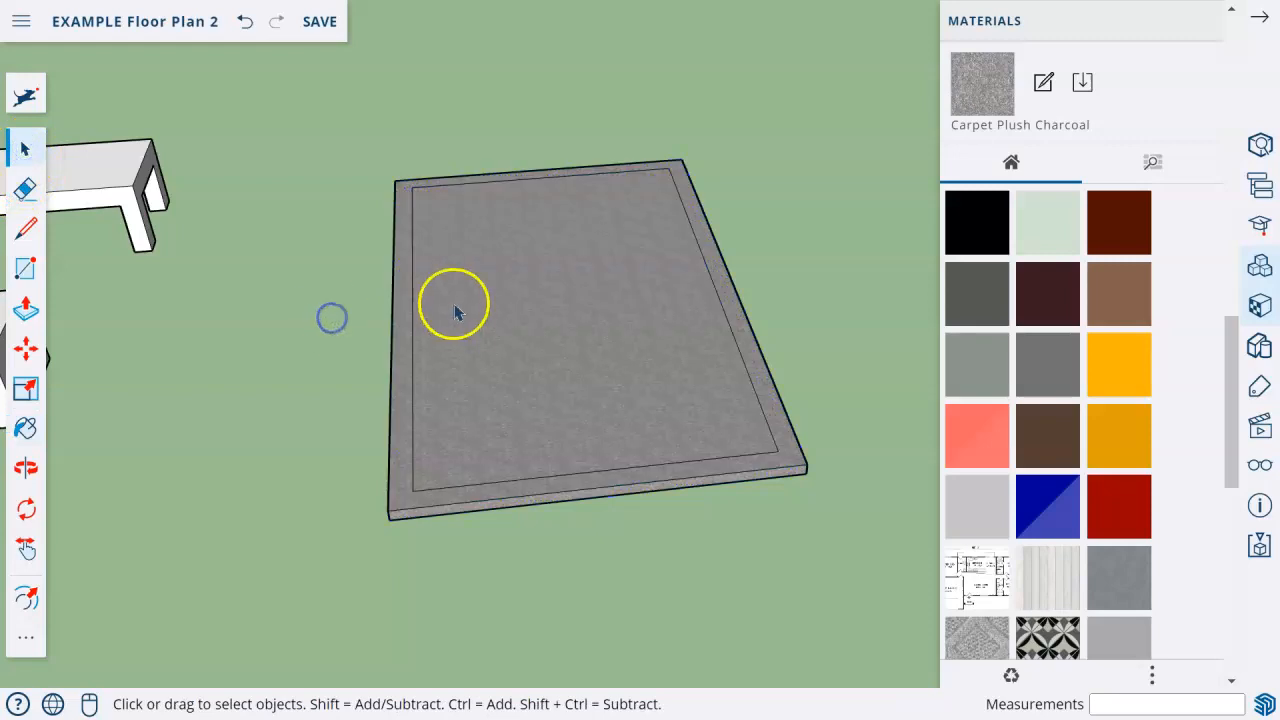
Paint the entire rug with the original dark Carpet Plush Charcoal from the Carpet, Fabrics, Leathers, Textiles and Wallpaper library.
drag(363, 109, 825, 576)
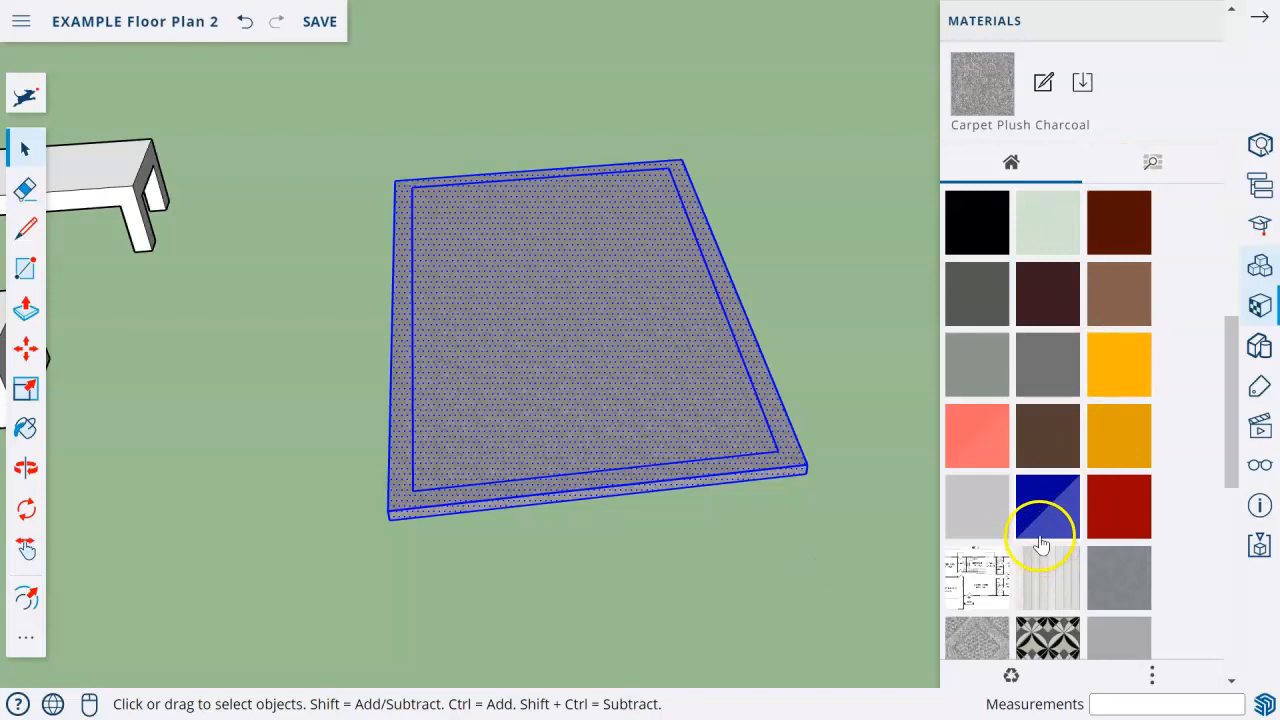
click(1150, 162)
scroll(1140, 410, down, 3)
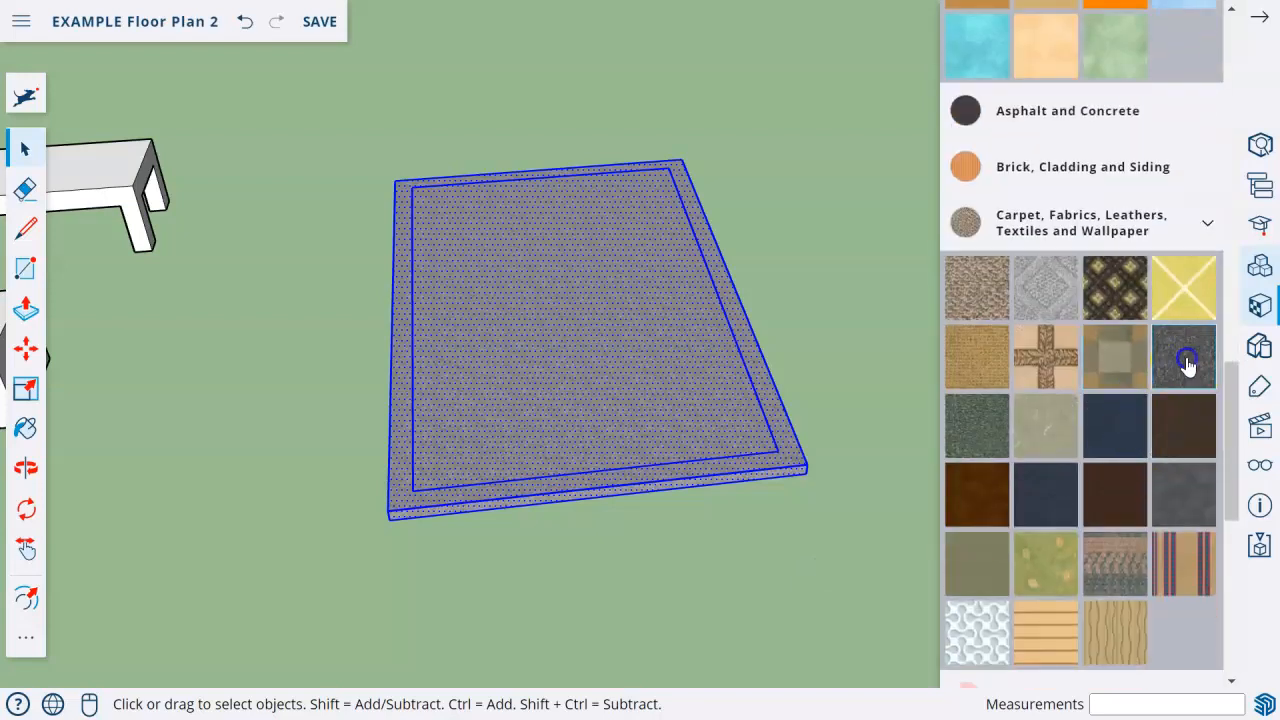
click(1186, 362)
click(658, 390)
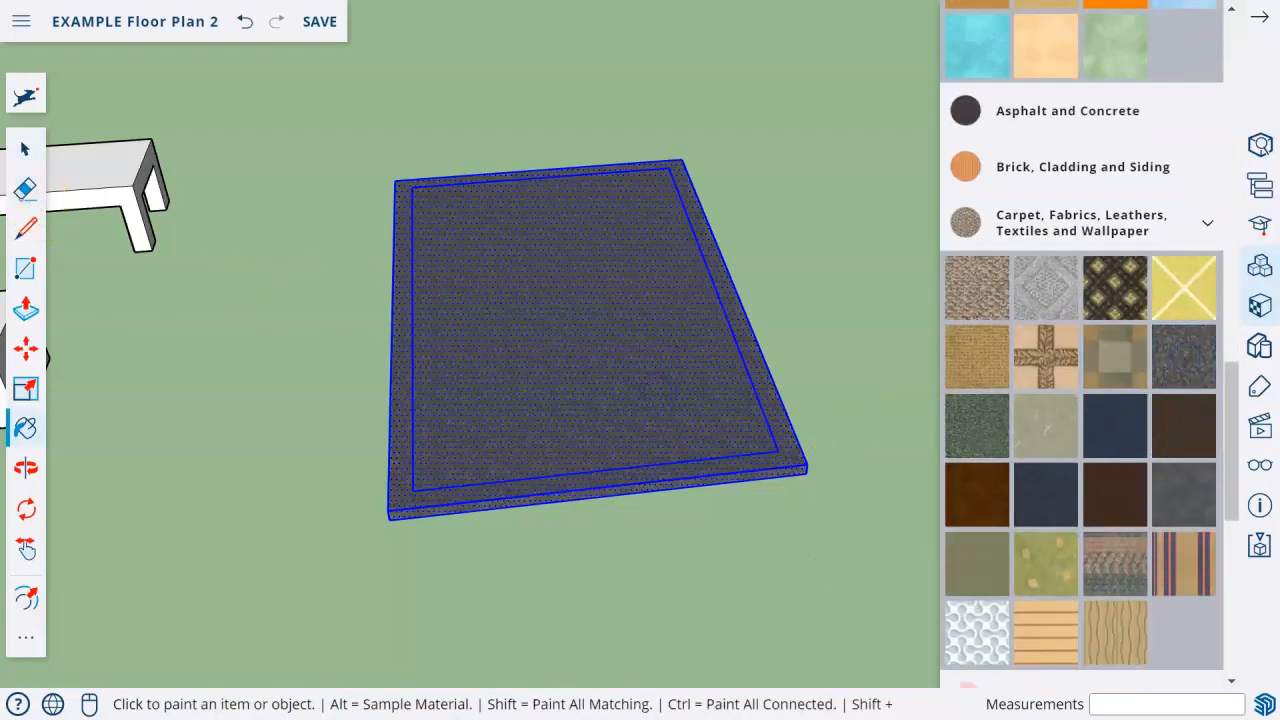
click(25, 152)
click(297, 338)
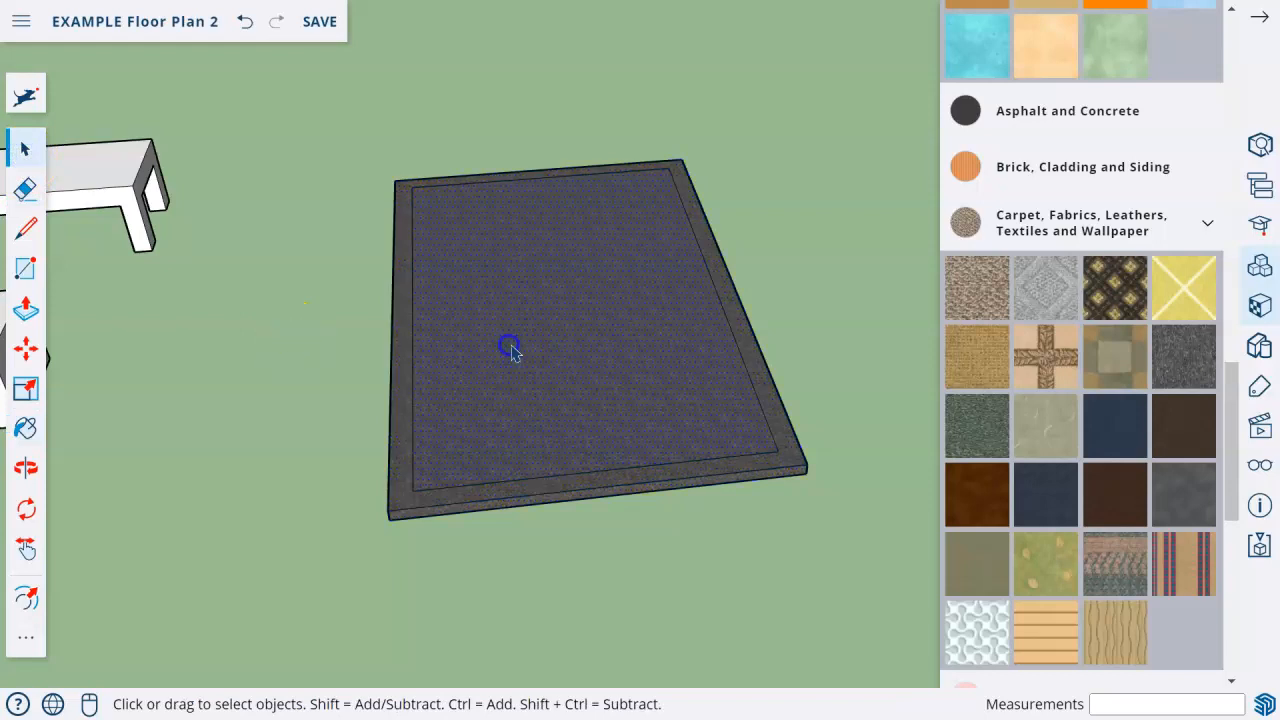
Paint the rug's inner top face with the Carpet Berber Pattern Gray material.
click(603, 379)
click(25, 428)
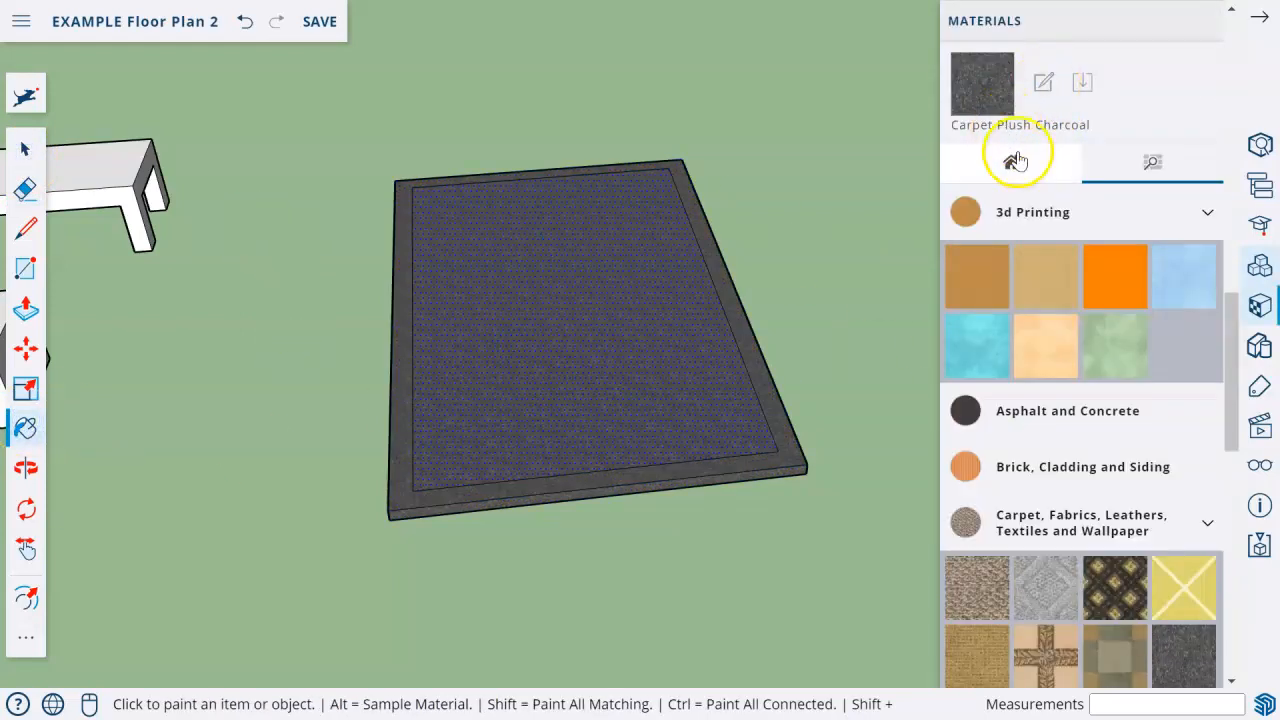
alt+click(566, 298)
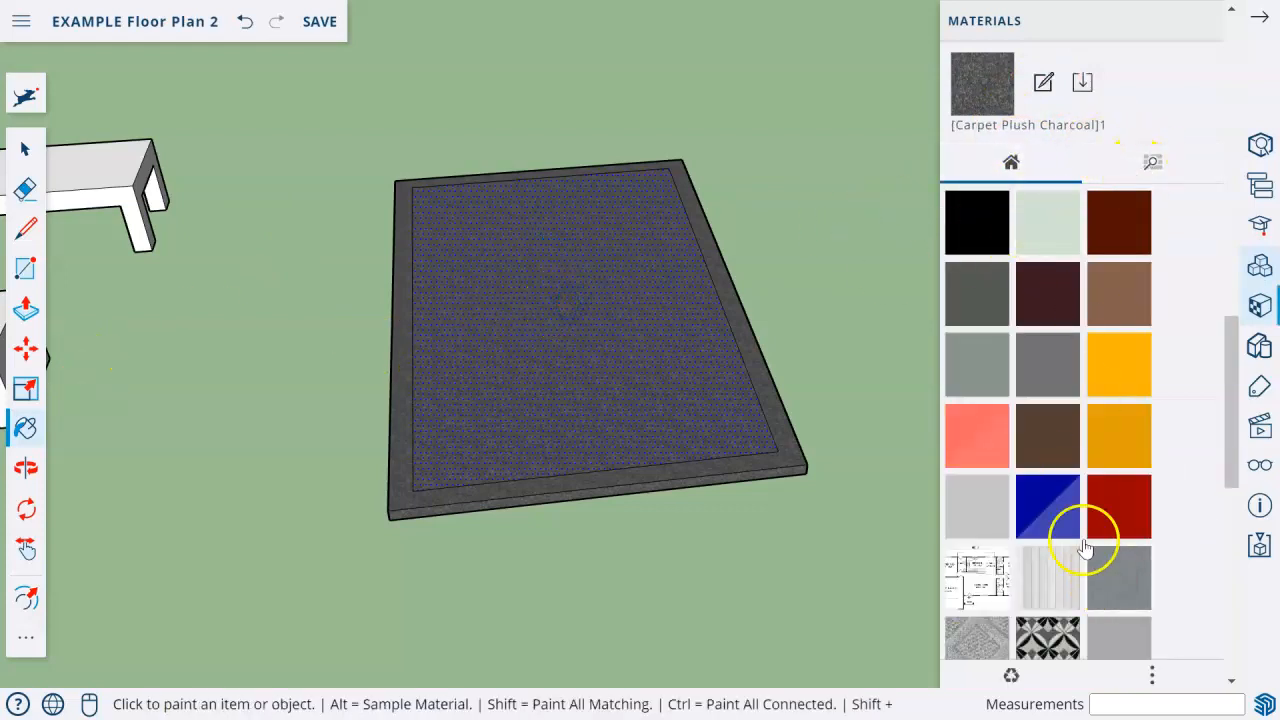
click(986, 648)
click(560, 409)
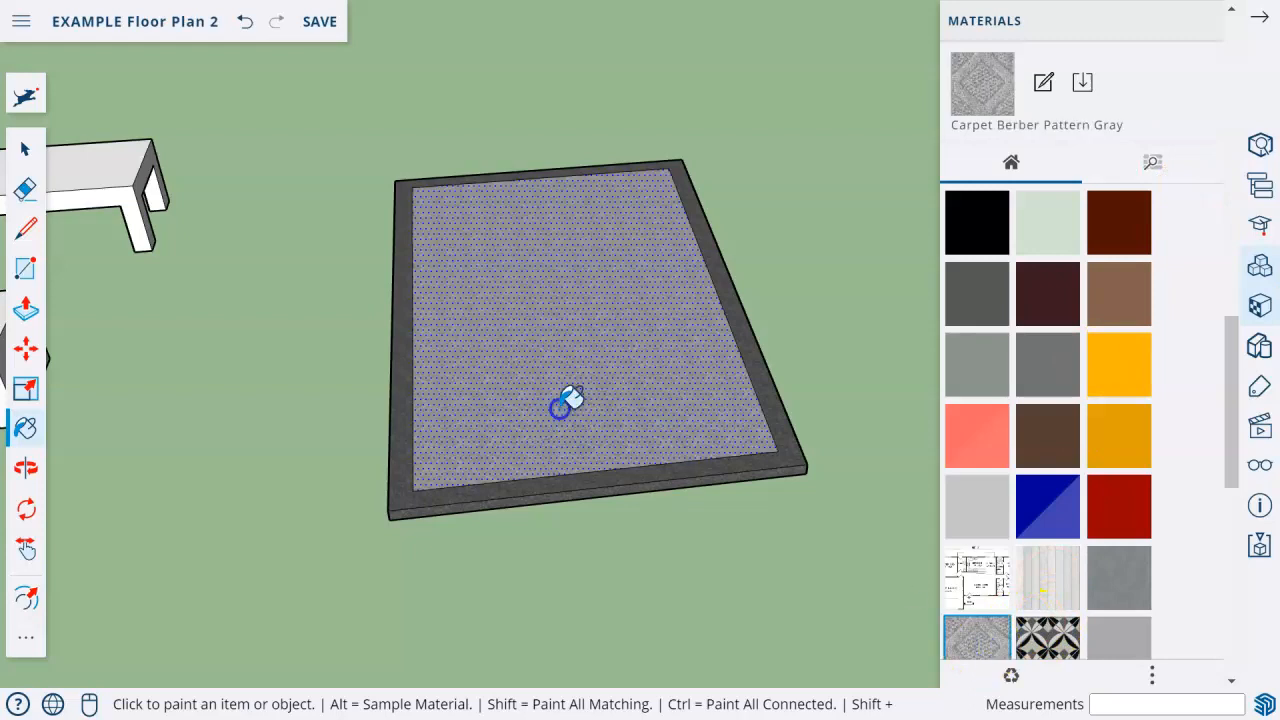
Select all of the rug's geometry and make it a group.
scroll(465, 509, down, 3)
click(25, 150)
drag(338, 204, 689, 571)
right_click(546, 383)
mouse_move(608, 528)
click(606, 486)
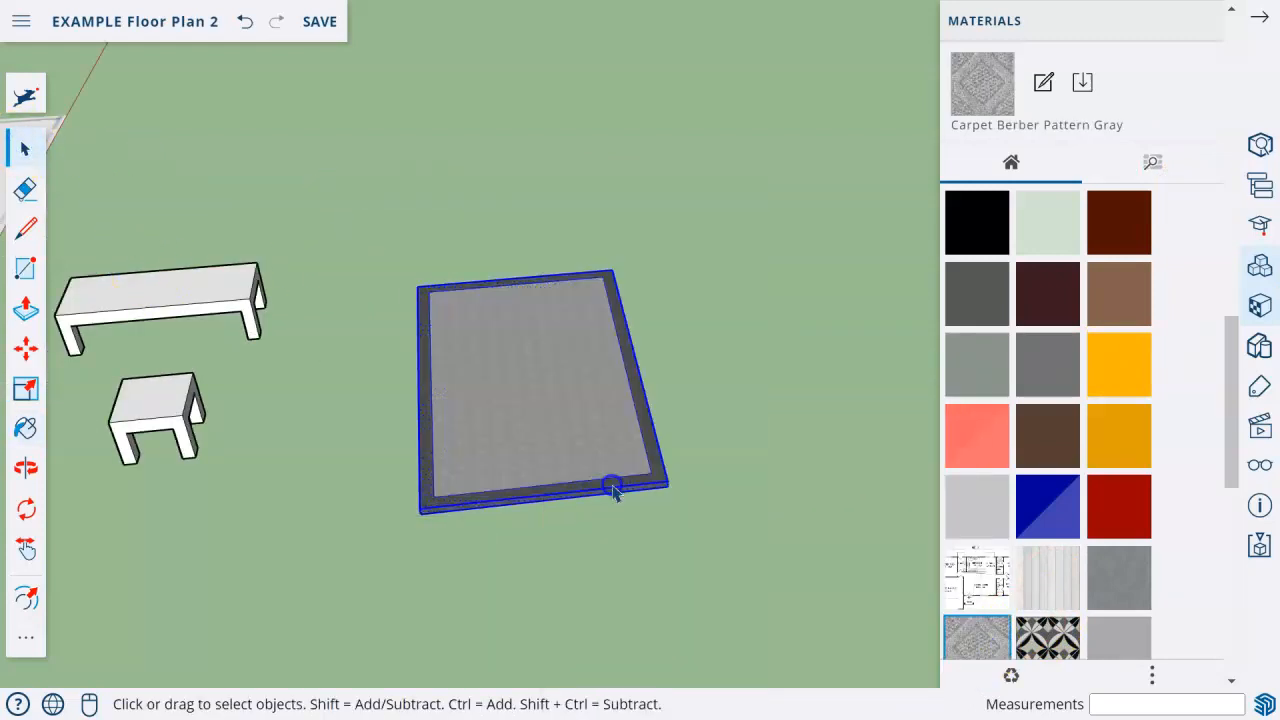
Move the rug group about 45' into the living room, in front of the fireplace.
key(o)
drag(491, 466, 280, 408)
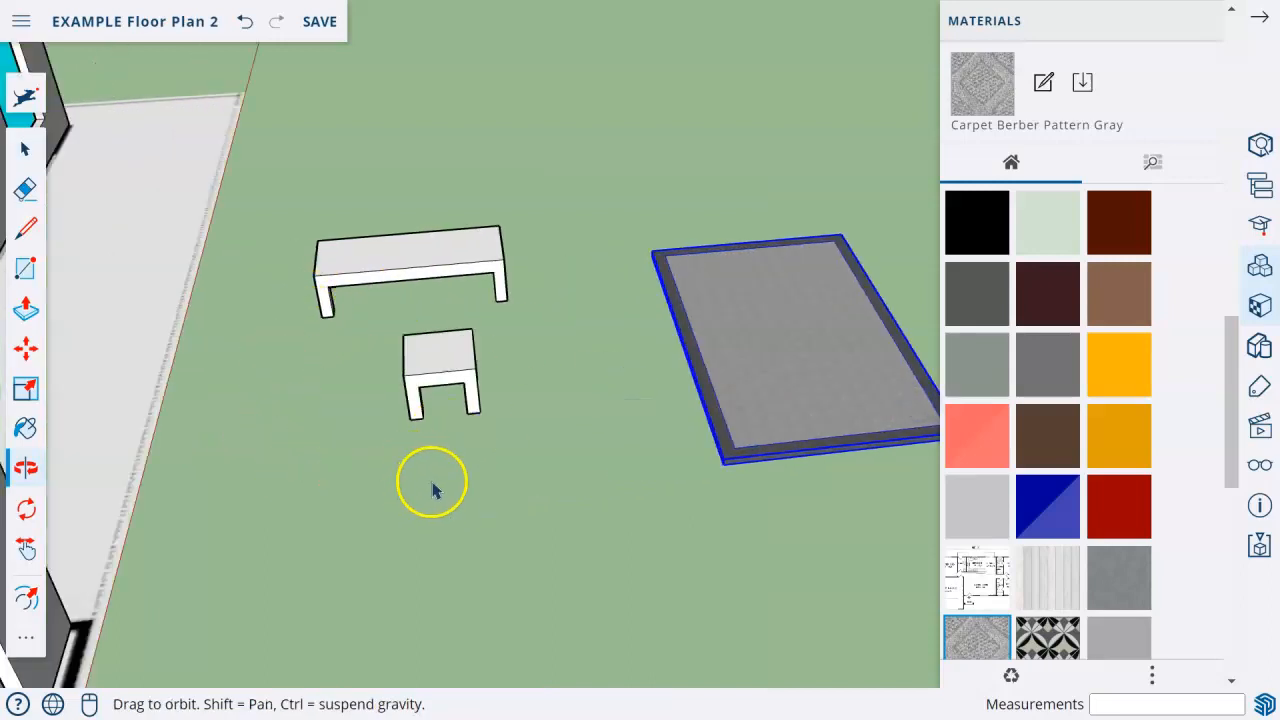
middle_drag(338, 424, 236, 515)
scroll(236, 515, down, 5)
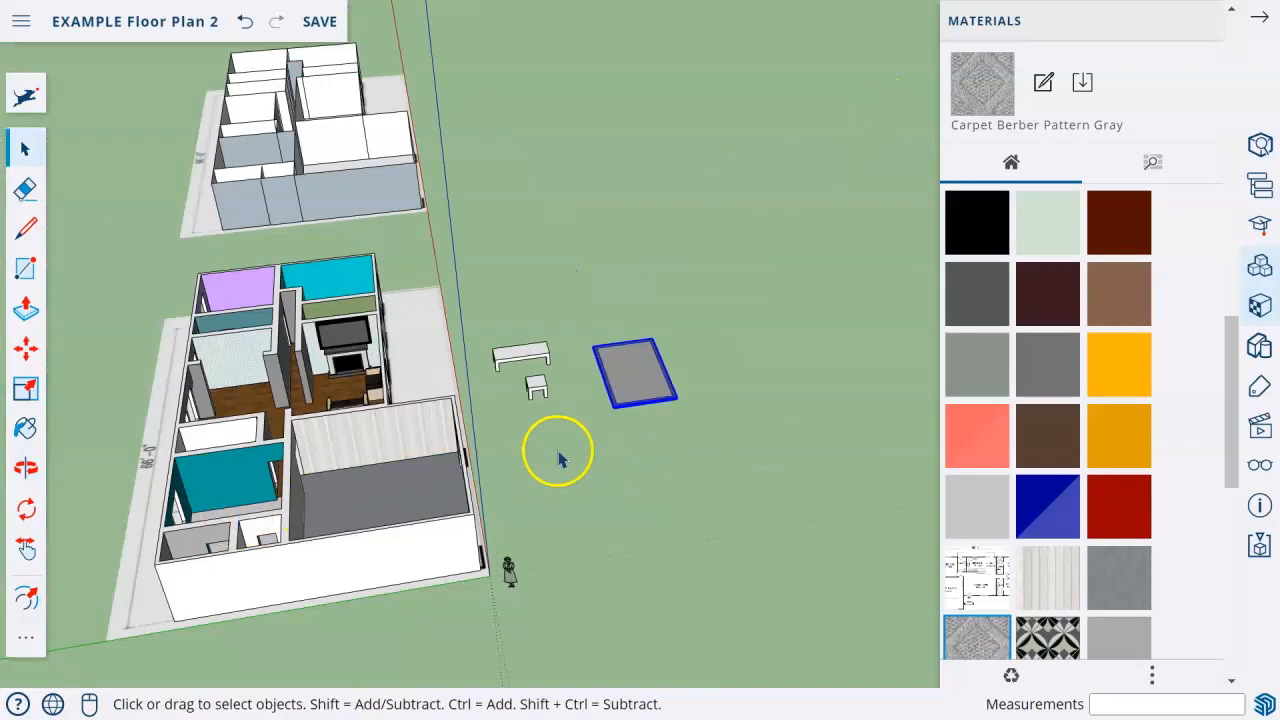
scroll(213, 458, up, 2)
scroll(734, 337, up, 3)
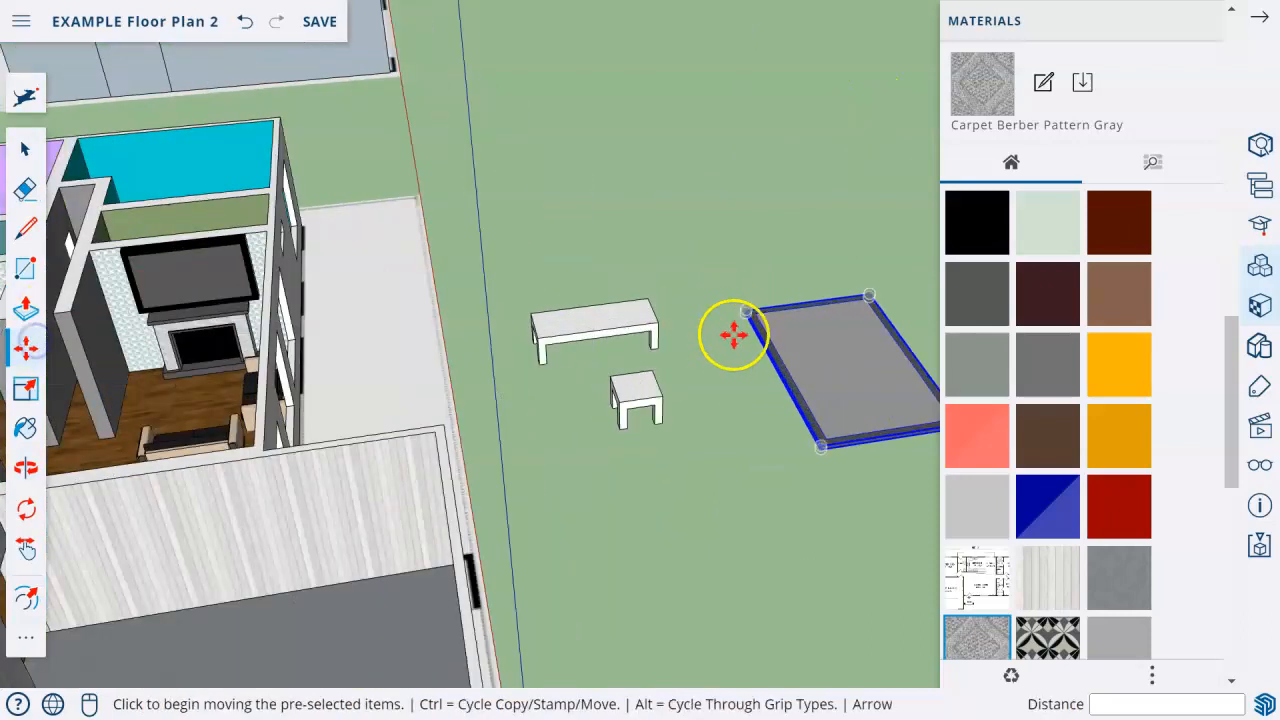
click(749, 320)
click(114, 381)
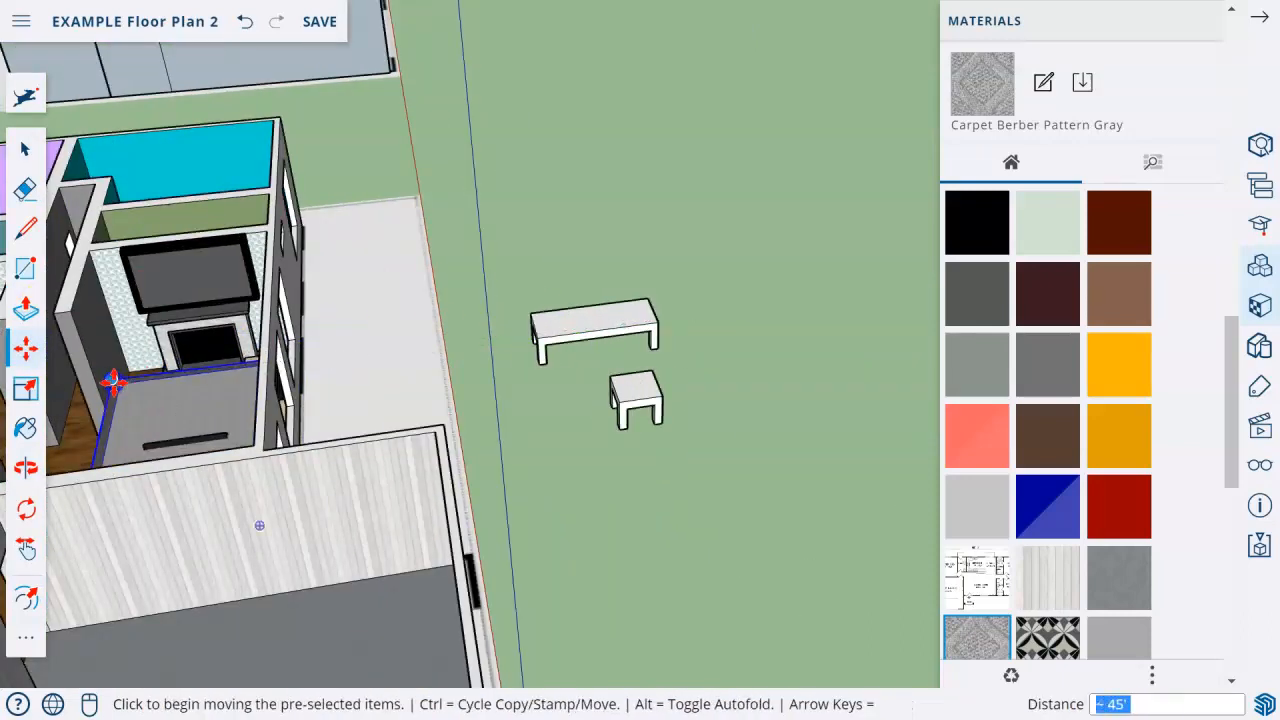
Hide the outer and inner faces of the living room's exterior window wall.
scroll(112, 390, up, 5)
middle_drag(265, 423, 20, 428)
middle_drag(334, 369, 258, 344)
scroll(704, 203, down, 3)
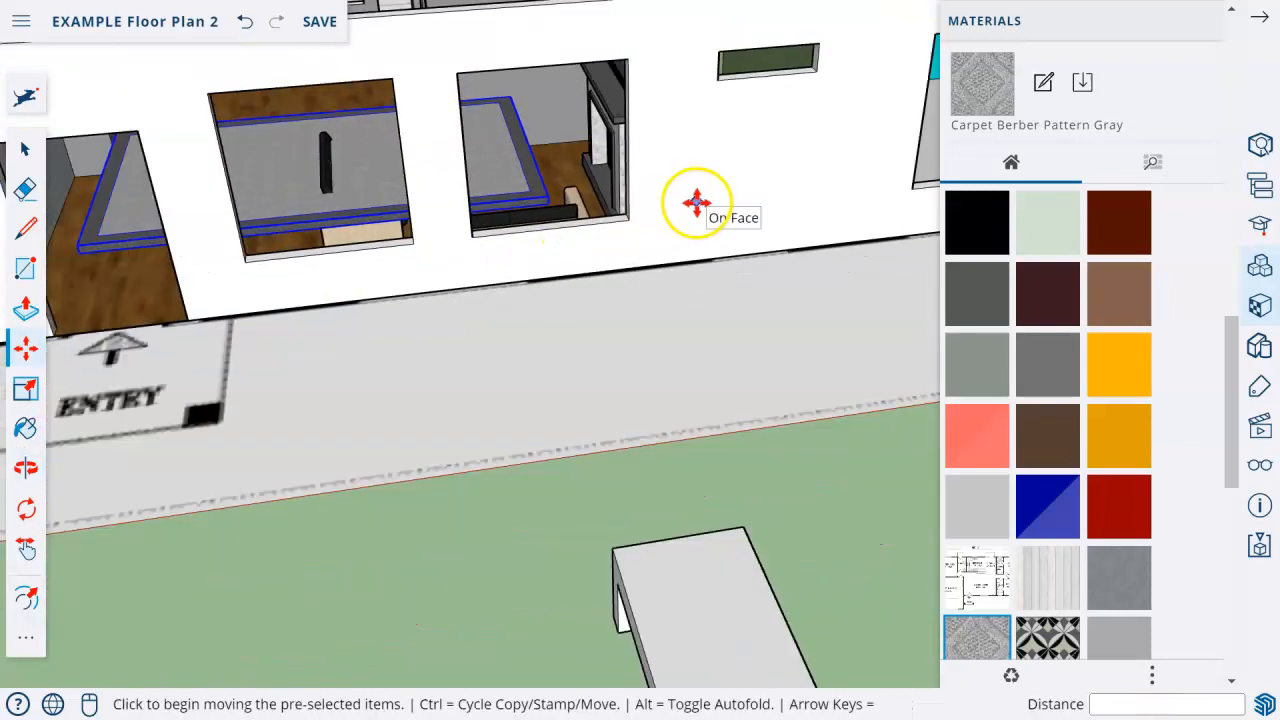
right_click(688, 188)
click(740, 312)
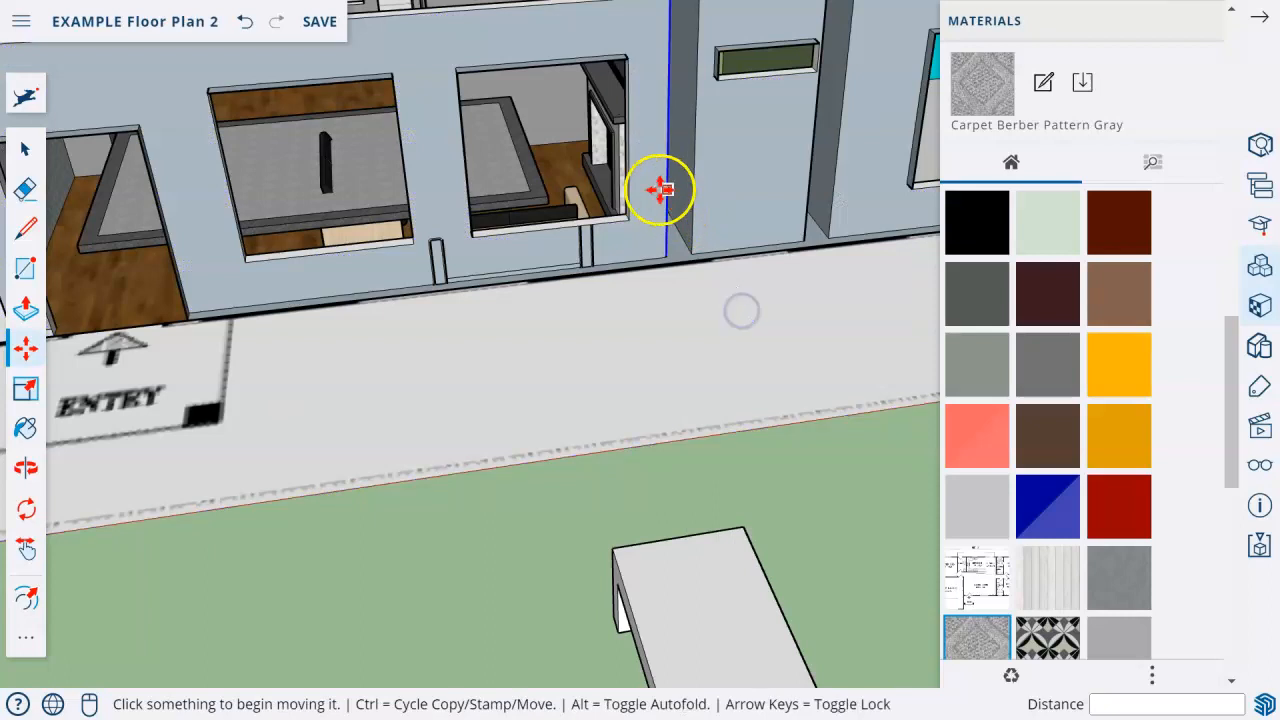
right_click(655, 188)
click(701, 312)
middle_drag(634, 276, 595, 428)
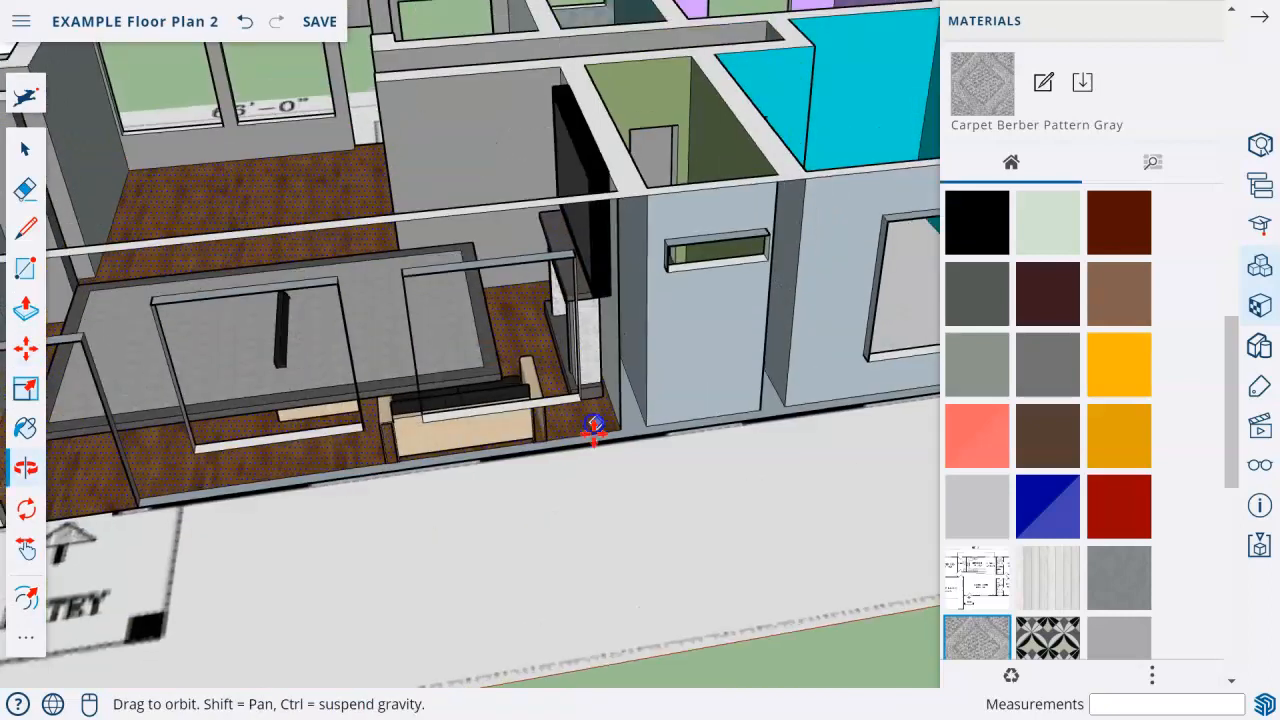
scroll(594, 424, up, 4)
click(442, 348)
click(577, 420)
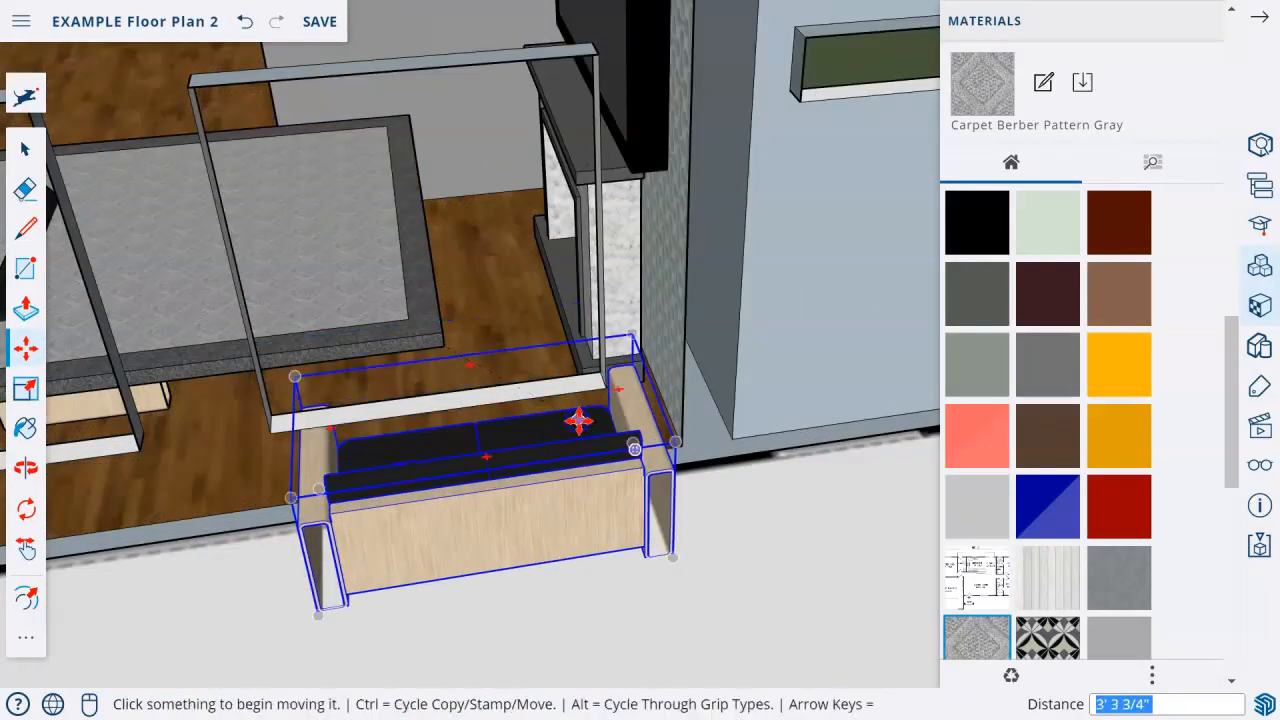
key(ctrl+z)
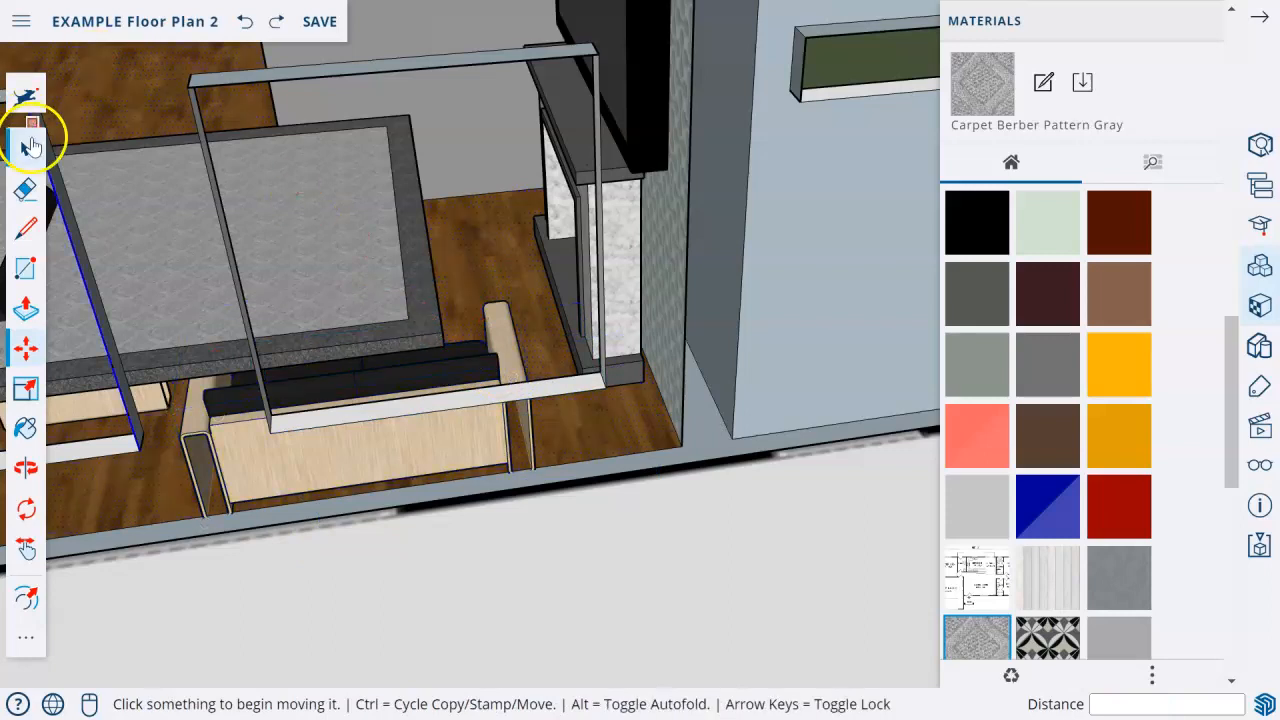
Move the rug by its corner toward the exterior wall beside the fireplace.
click(27, 146)
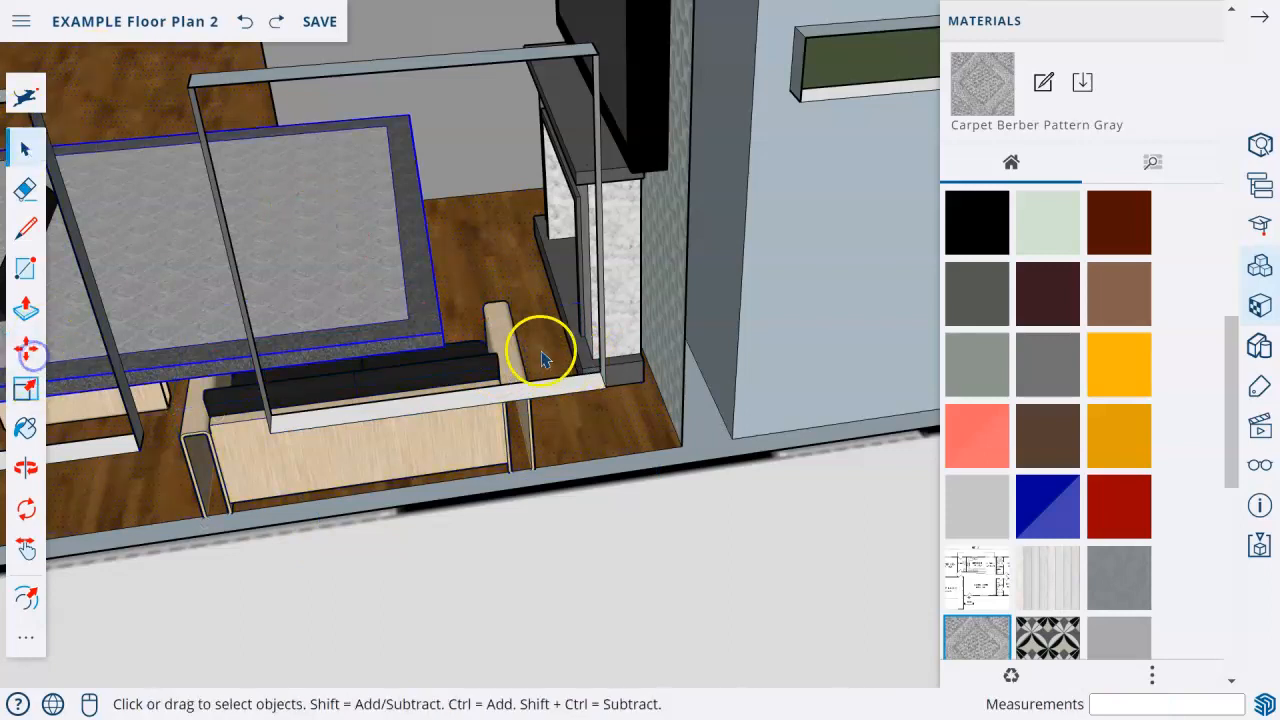
click(27, 345)
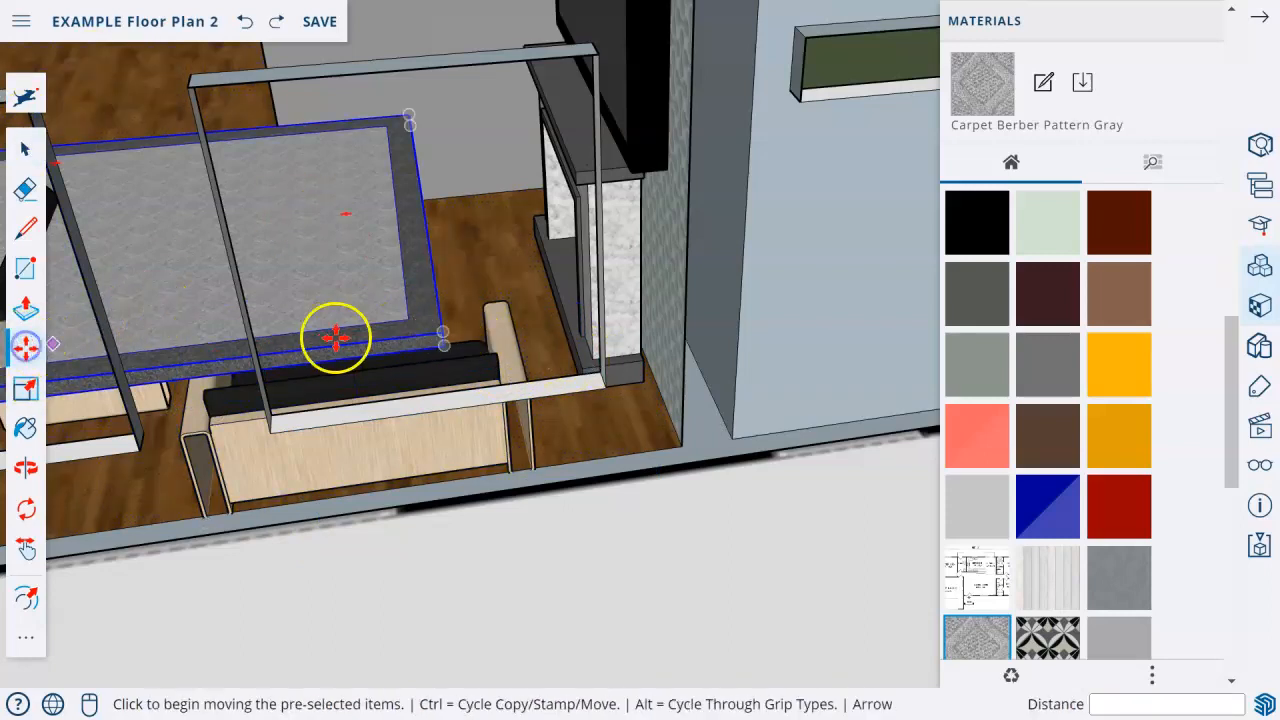
click(440, 345)
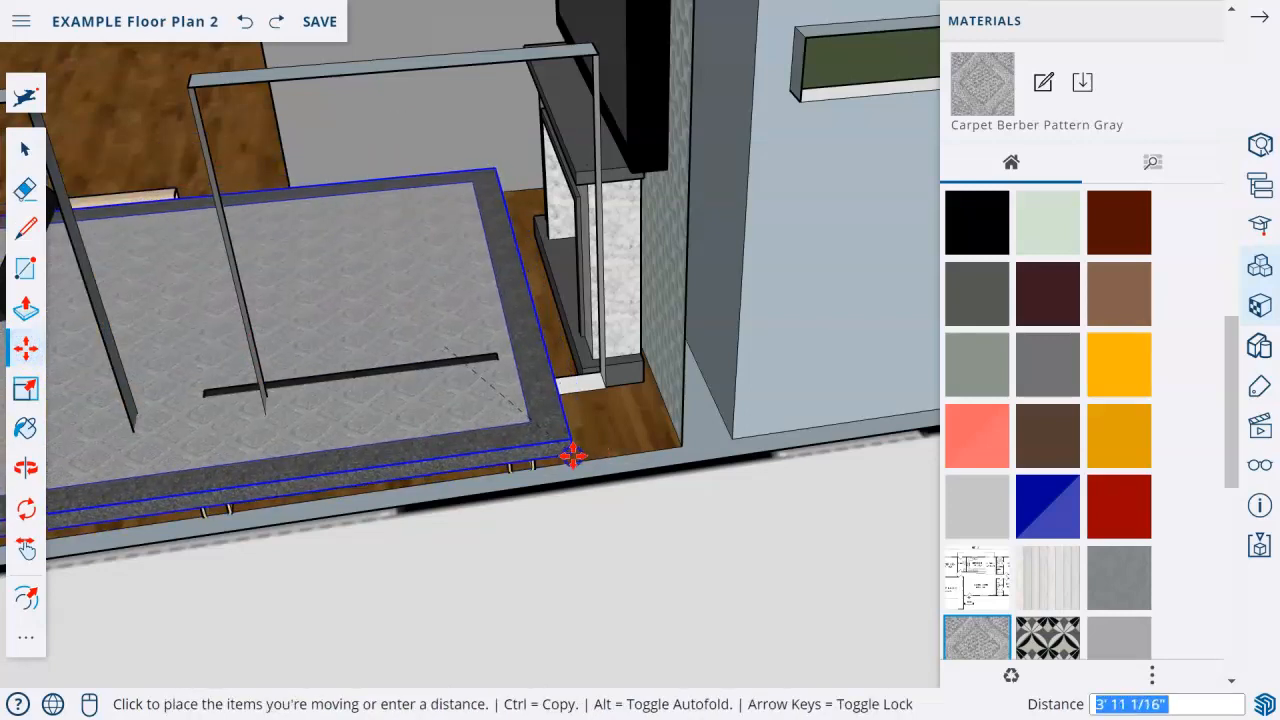
scroll(568, 446, up, 4)
mouse_move(568, 446)
middle_down()
mouse_move(557, 351)
mouse_move(551, 429)
middle_up()
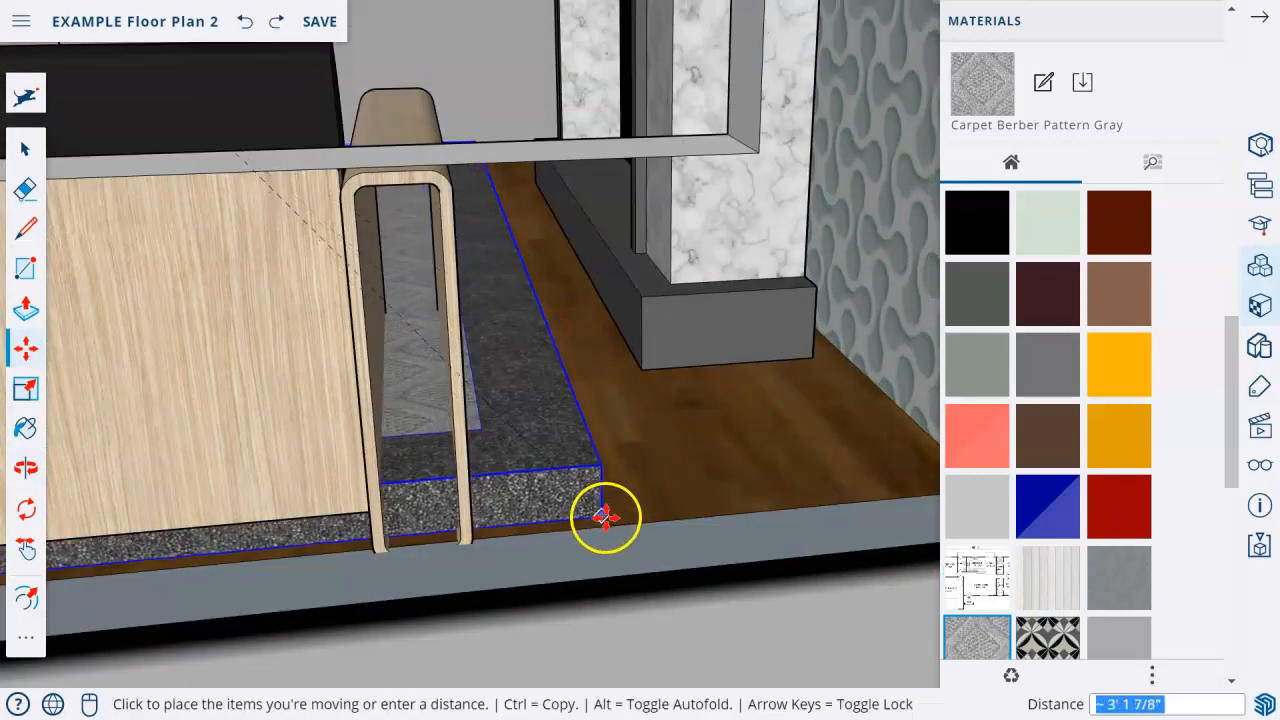
click(589, 480)
middle_drag(589, 480, 422, 340)
key(m)
click(429, 286)
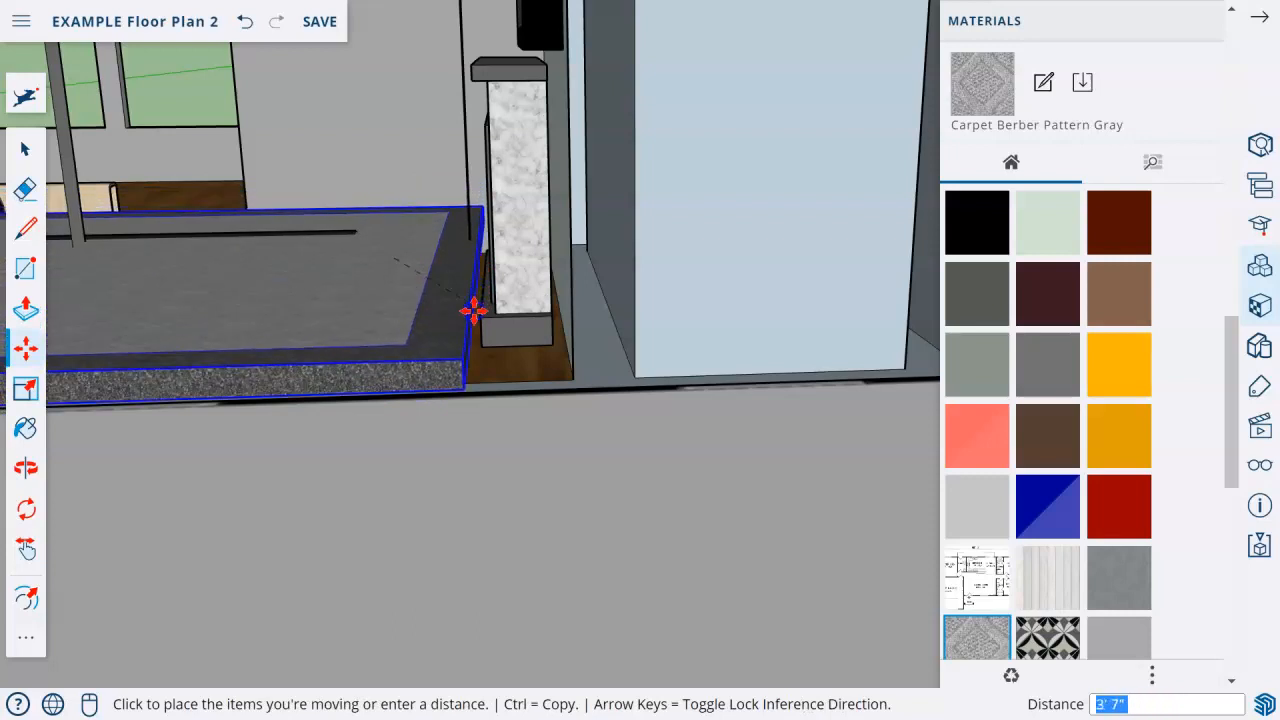
click(473, 276)
Lower the floating rug vertically until it rests on the living room's wood floor.
scroll(388, 370, up, 5)
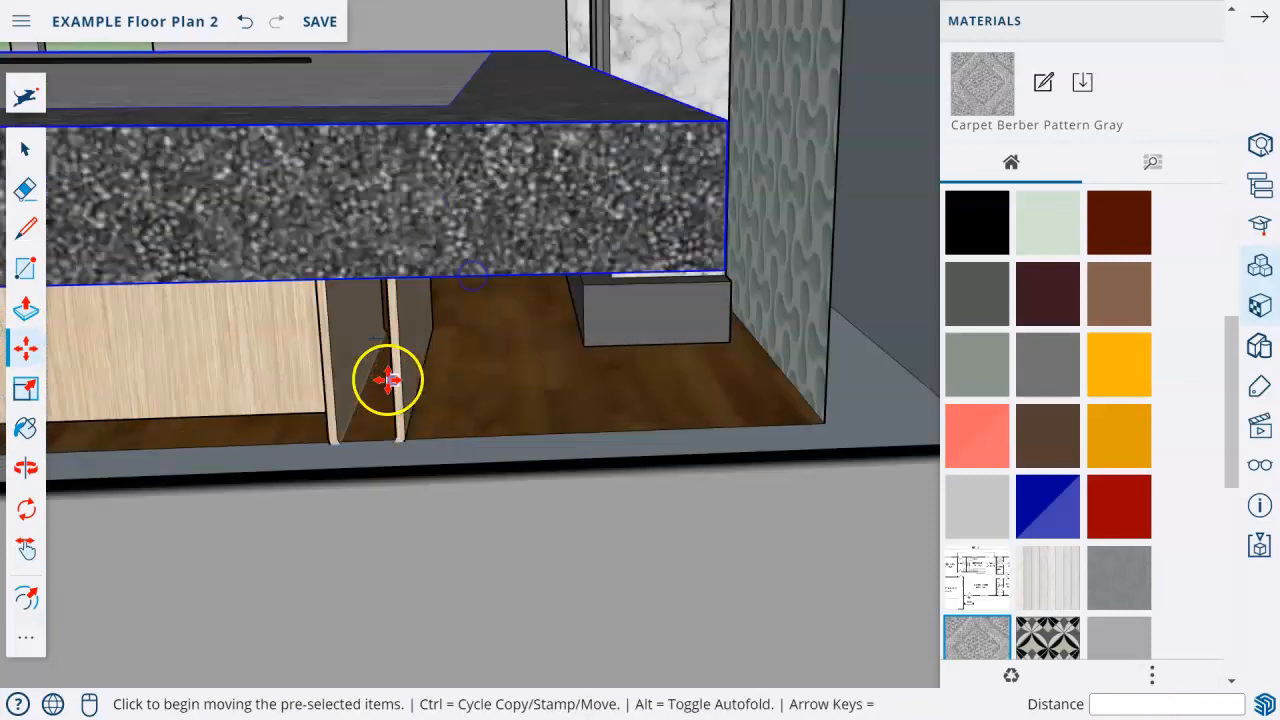
middle_drag(388, 380, 389, 311)
click(496, 110)
click(494, 125)
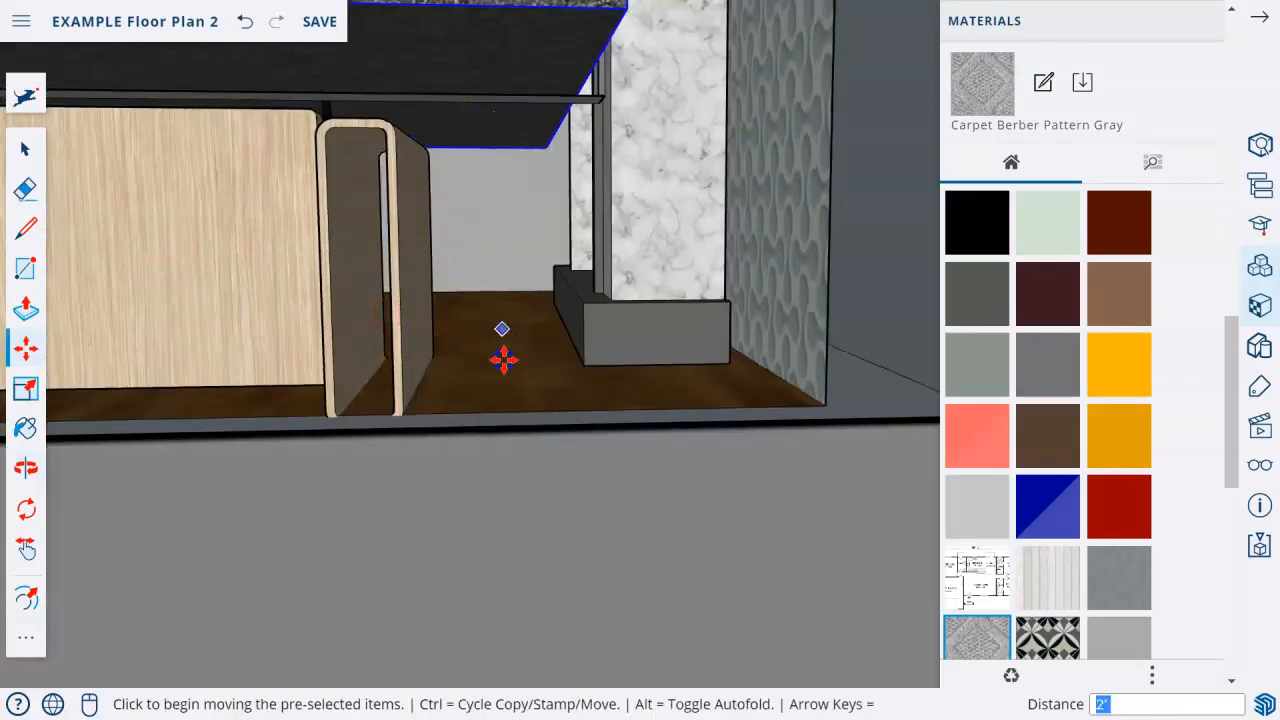
click(503, 163)
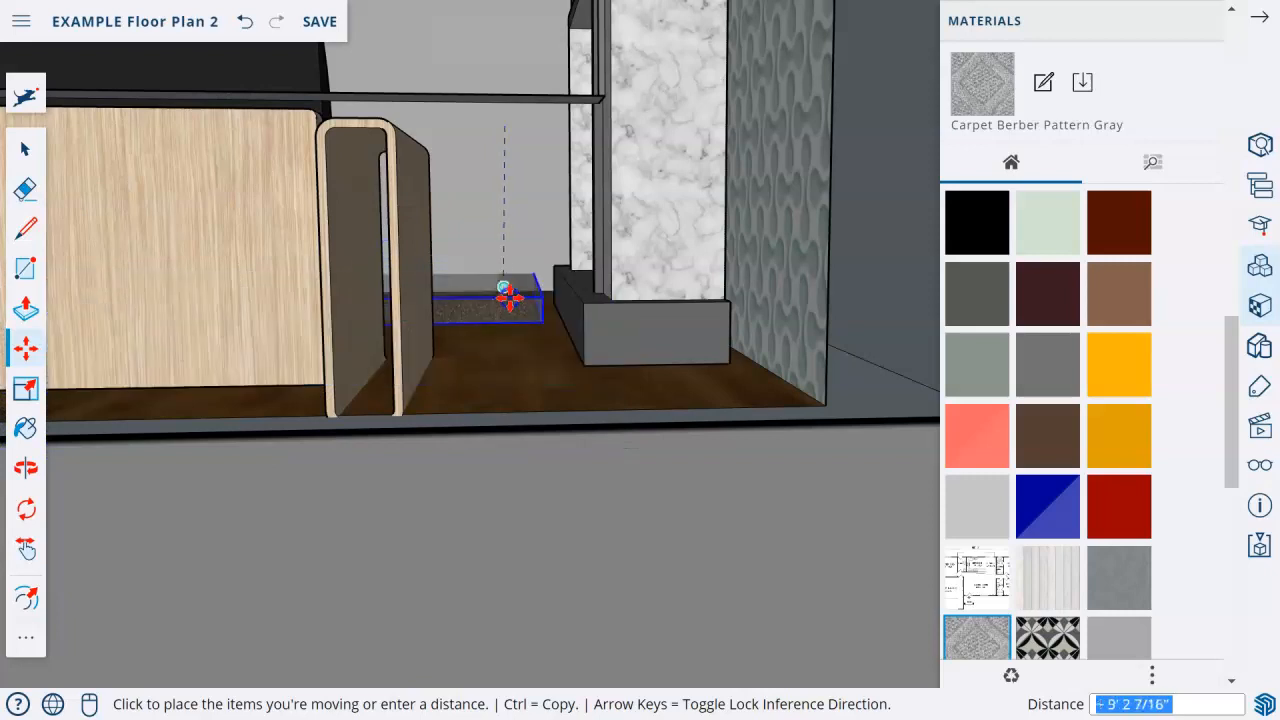
click(505, 290)
Slide the rug about 4' 5" across the floor toward the window wall, centering it under the couches.
middle_drag(351, 371, 748, 480)
click(737, 475)
middle_drag(615, 463, 680, 483)
middle_drag(612, 428, 370, 509)
click(340, 429)
scroll(345, 430, down, 2)
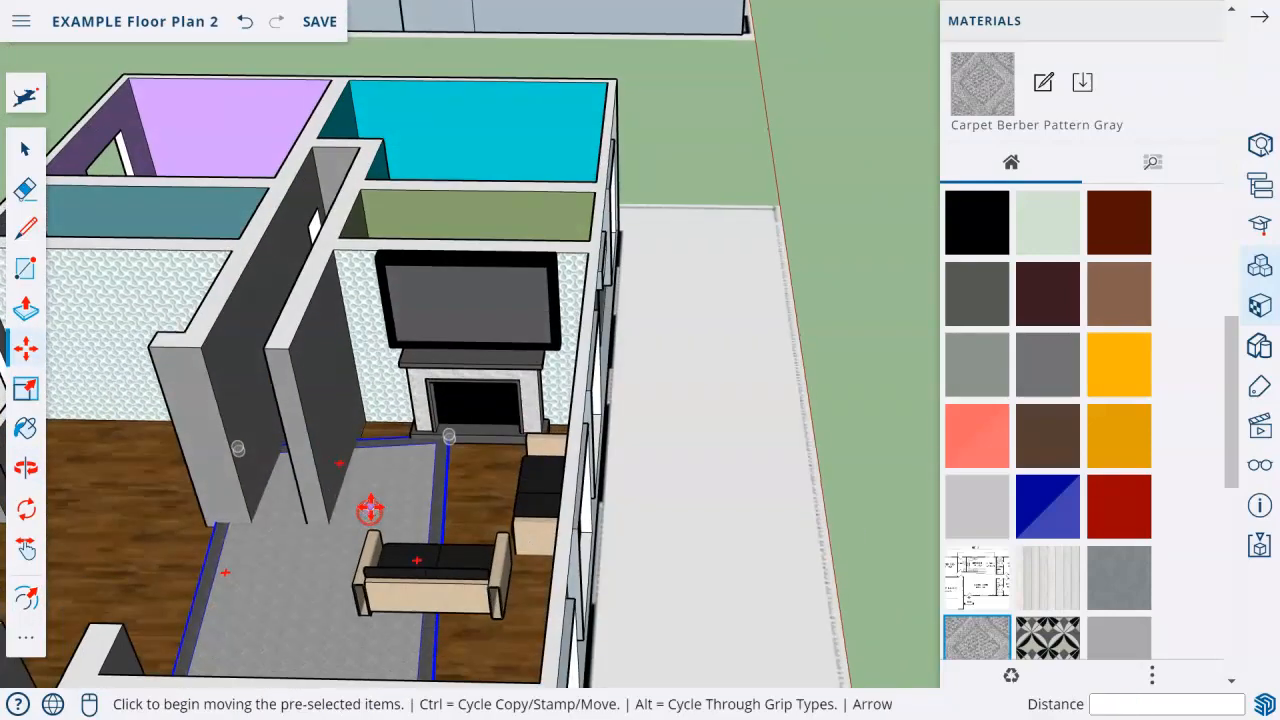
click(367, 492)
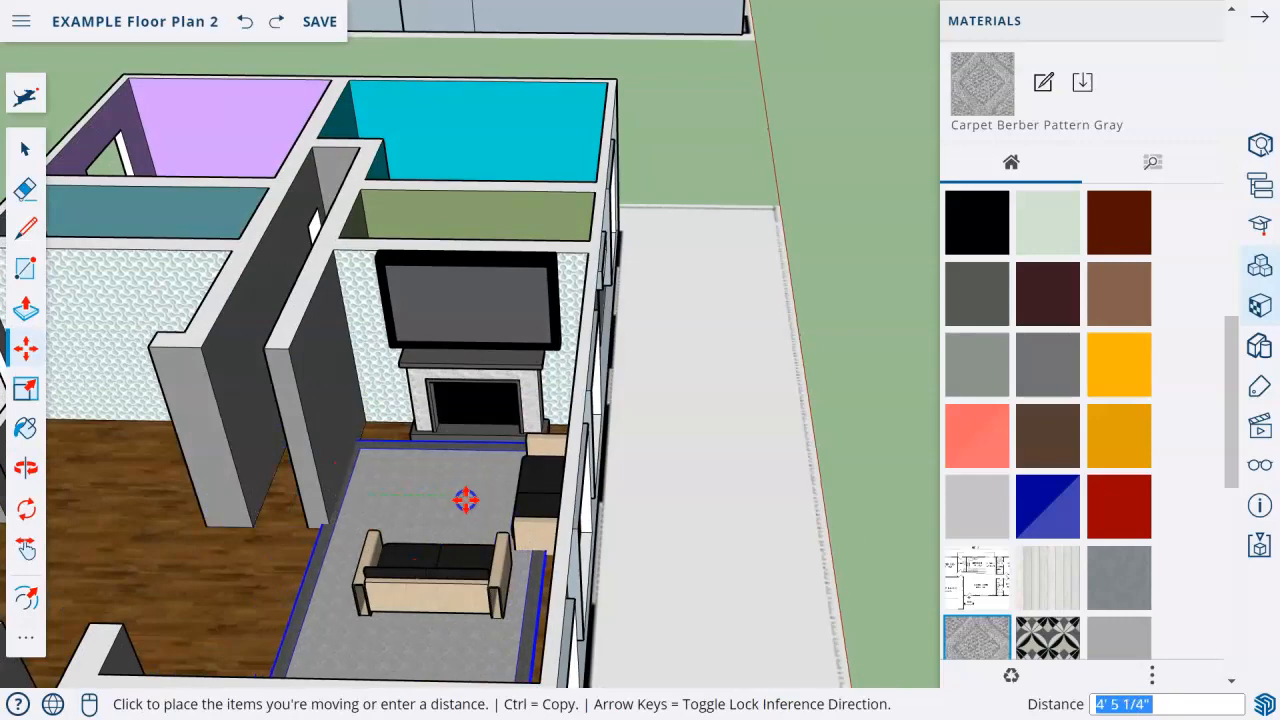
click(466, 497)
Scale the rug shorter from its end opposite the fireplace so it reaches just behind the couch.
middle_drag(429, 537, 562, 360)
middle_drag(606, 463, 713, 494)
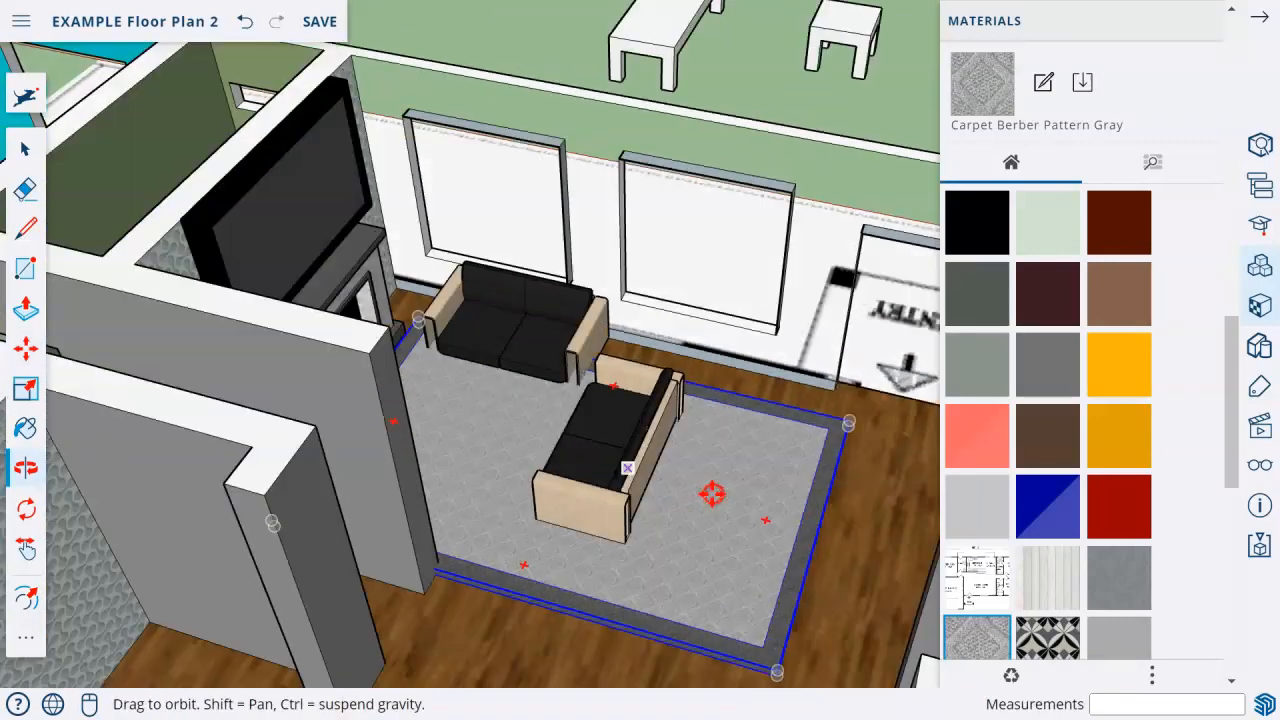
click(28, 390)
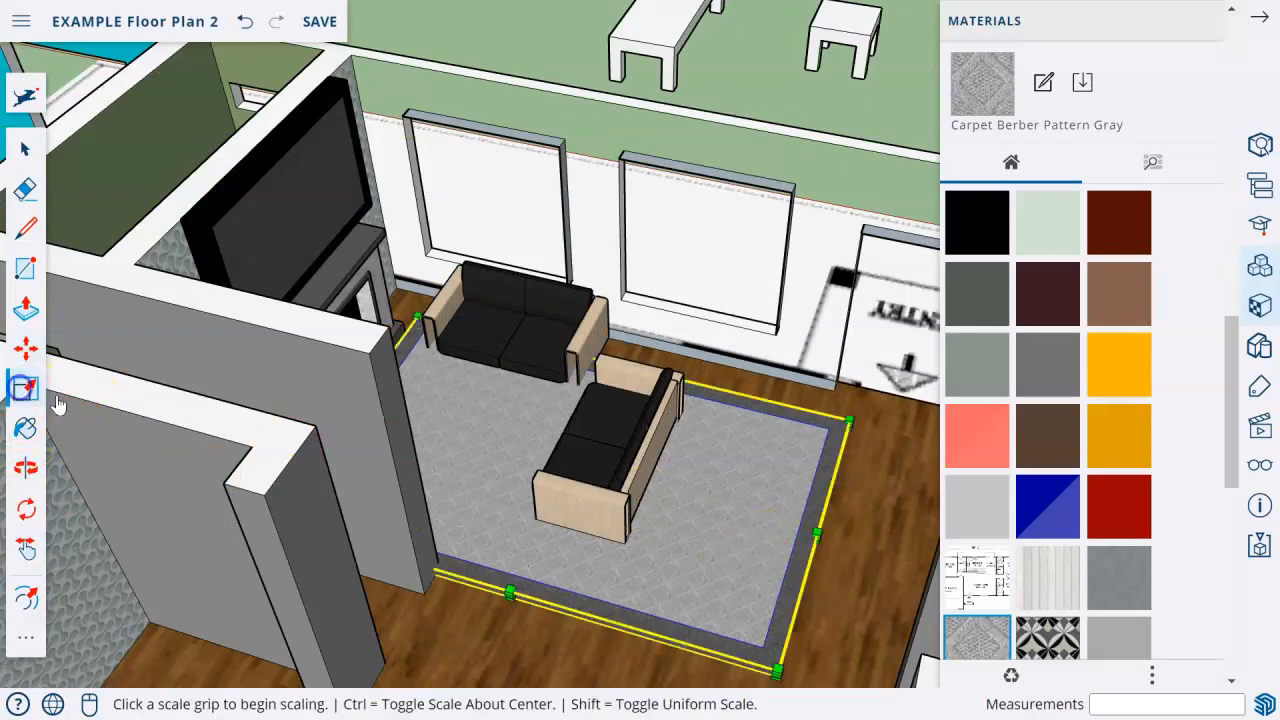
click(818, 540)
click(710, 524)
middle_drag(706, 522, 394, 503)
scroll(460, 464, down, 3)
middle_drag(460, 464, 257, 494)
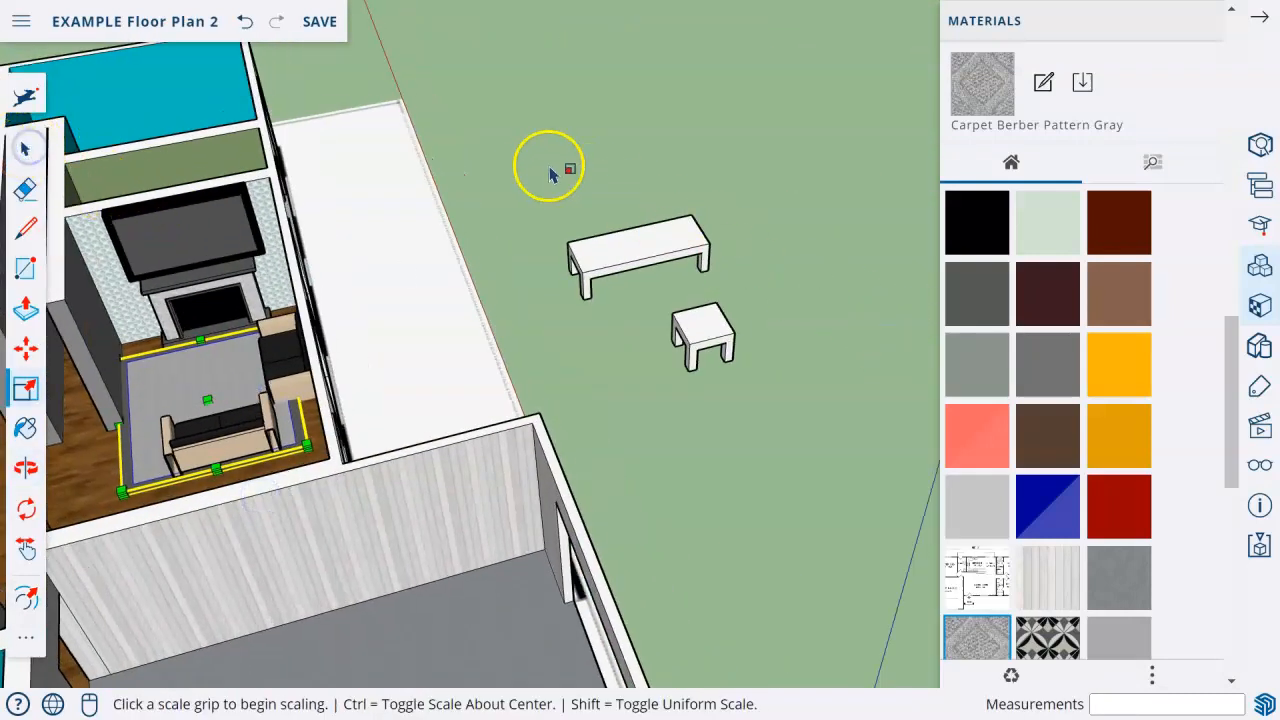
click(548, 170)
click(20, 148)
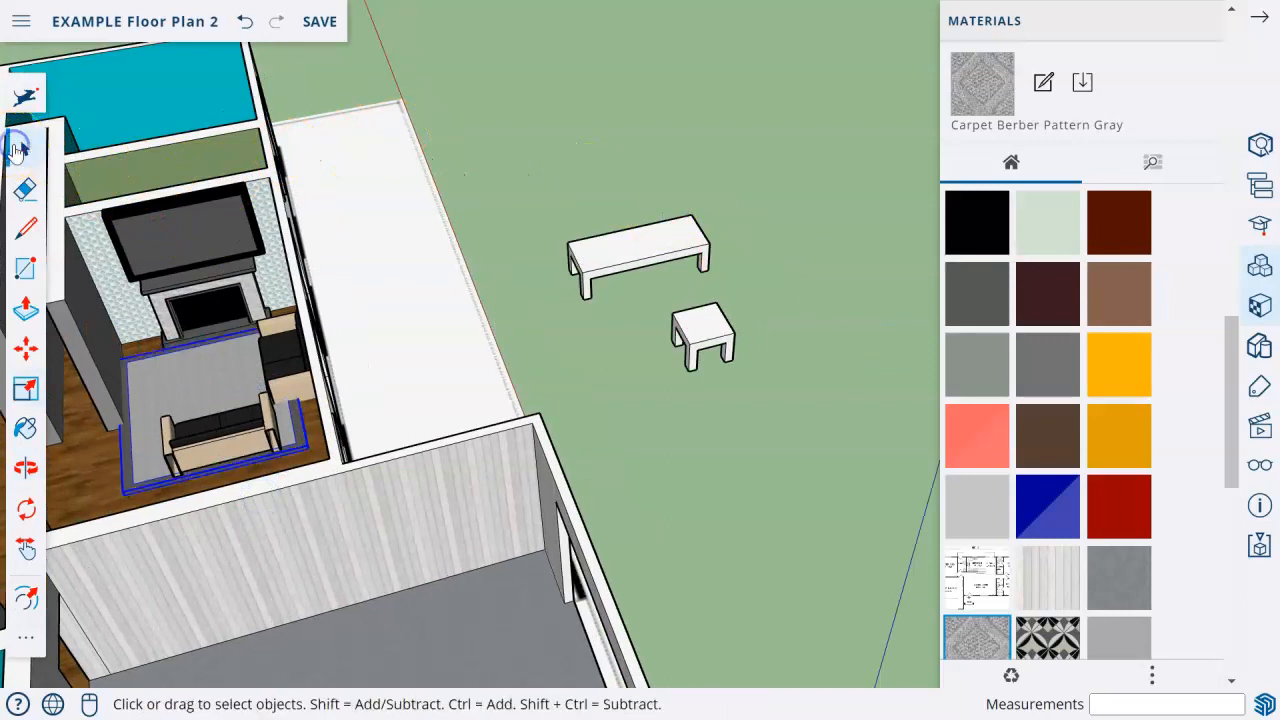
Select the long and small tables on the lawn and paint both with the black Katherine_Glasses1 material.
drag(551, 166, 835, 428)
click(979, 225)
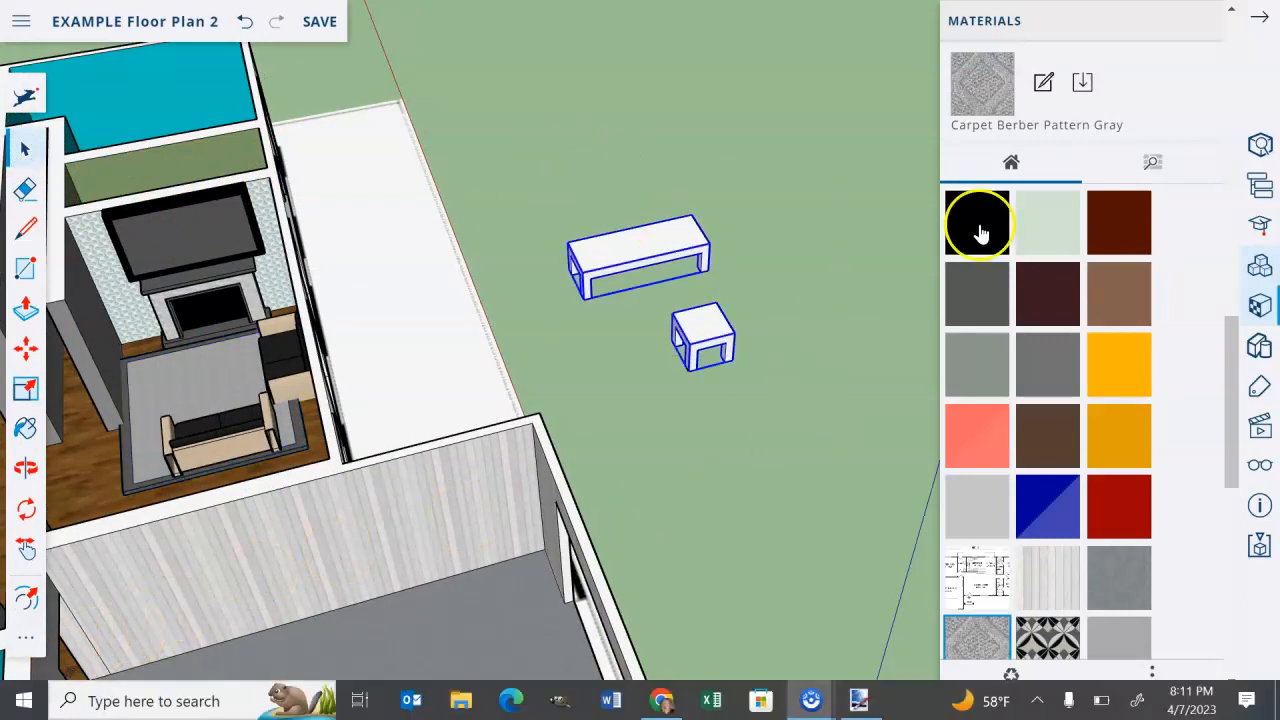
click(679, 268)
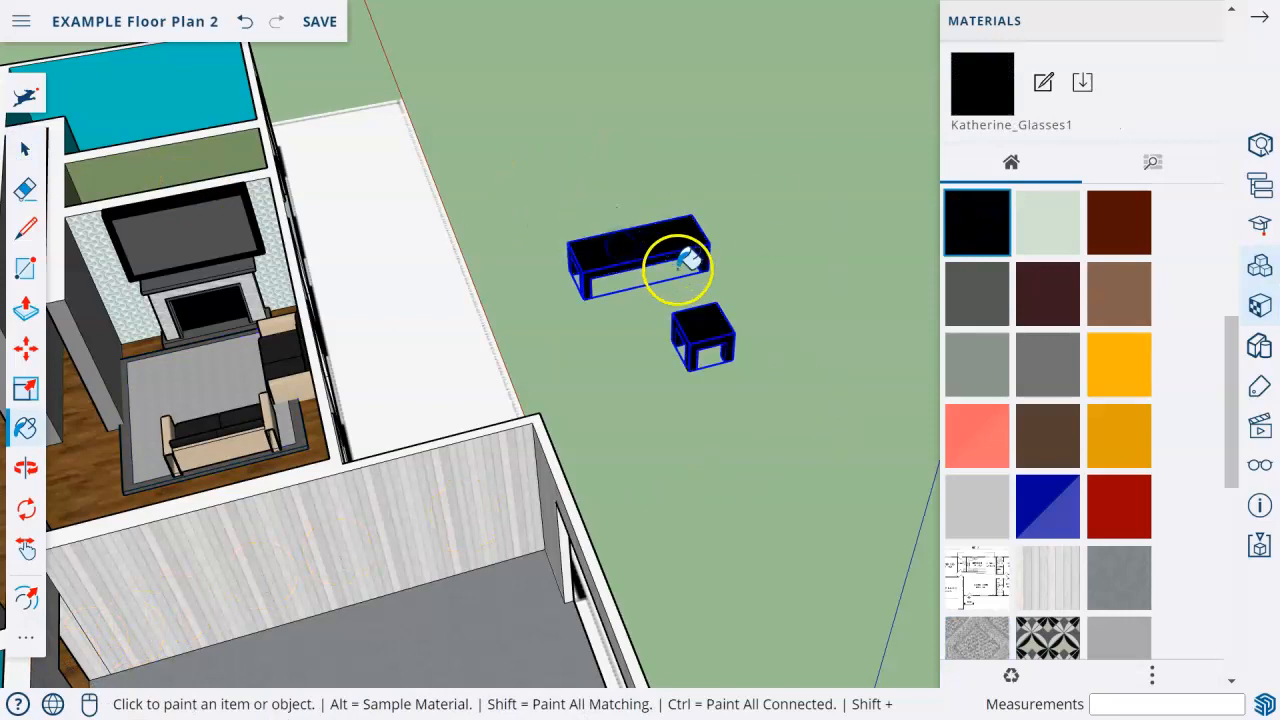
click(24, 157)
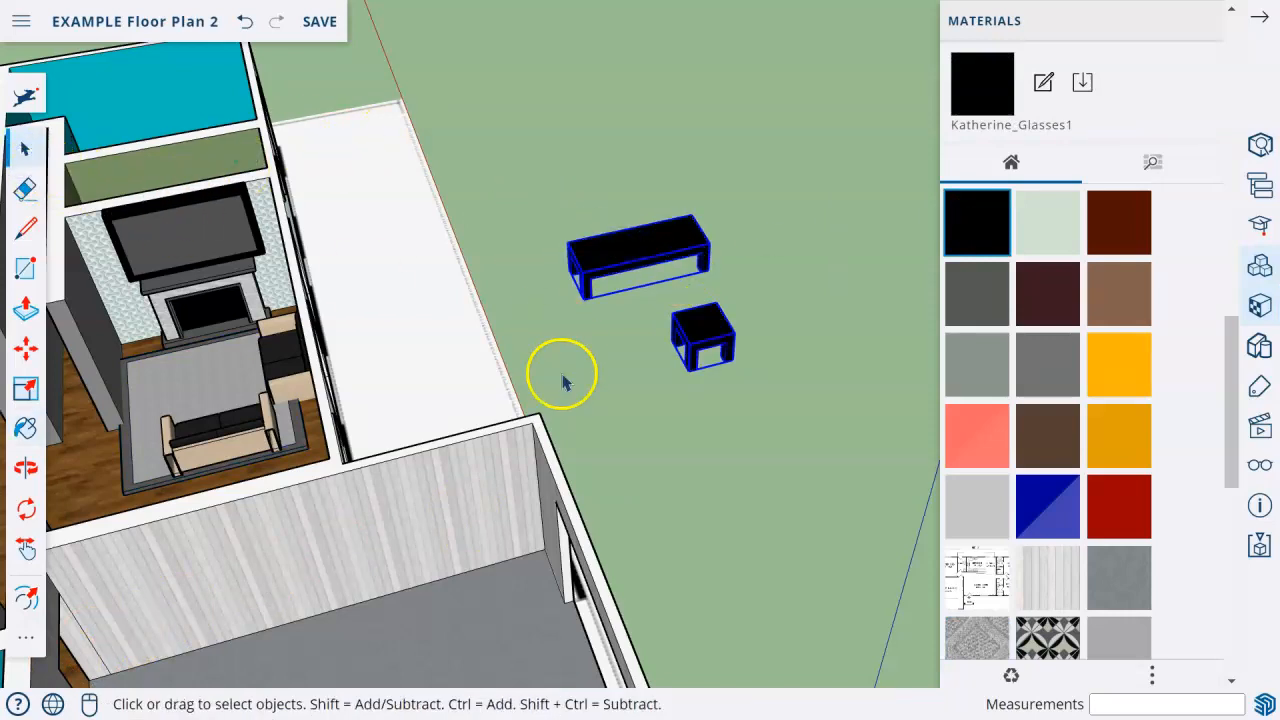
Move the small table from the lawn onto the living room floor, in the corner between the two couches and the window wall.
middle_drag(626, 346, 453, 387)
click(744, 341)
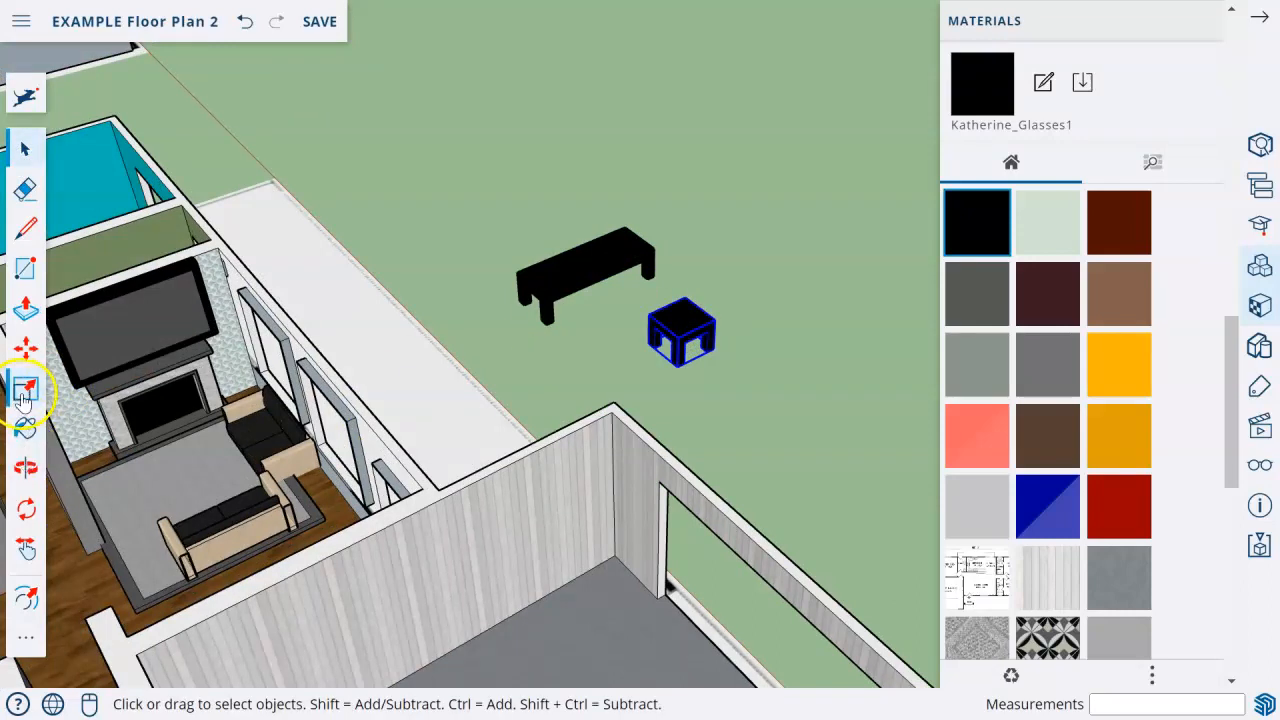
click(30, 352)
click(583, 358)
drag(524, 414, 298, 521)
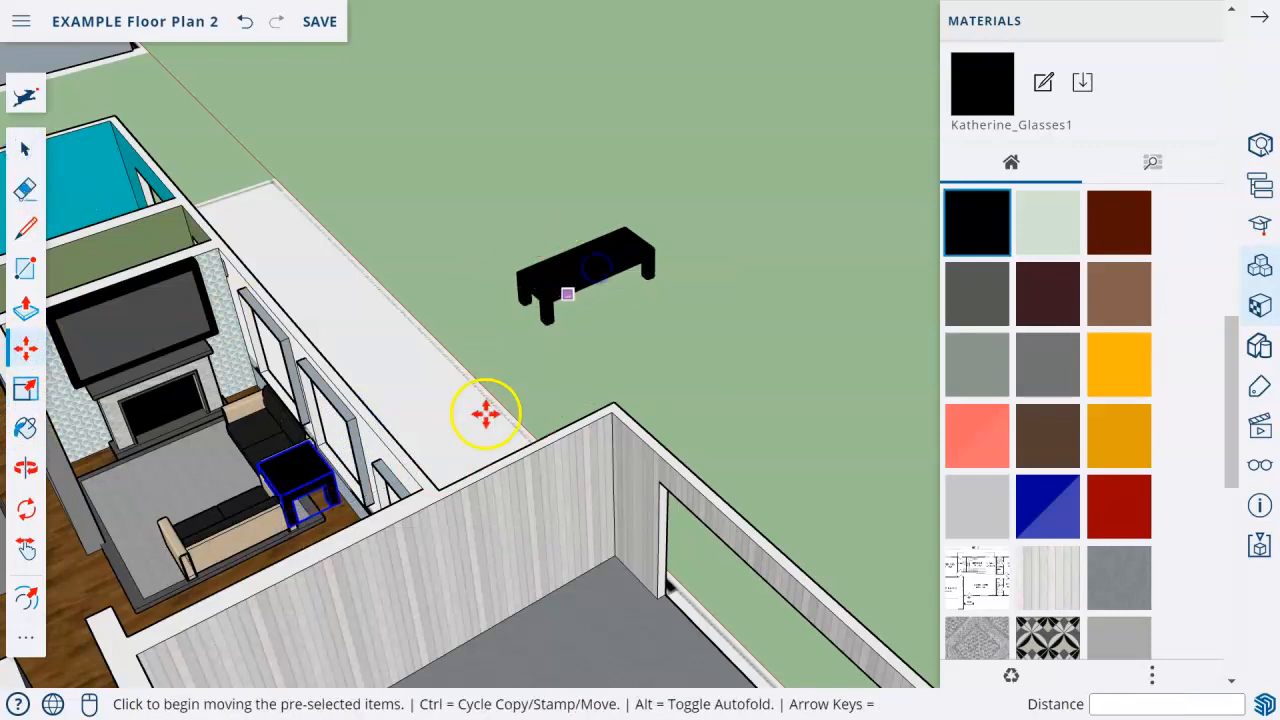
scroll(308, 508, up, 10)
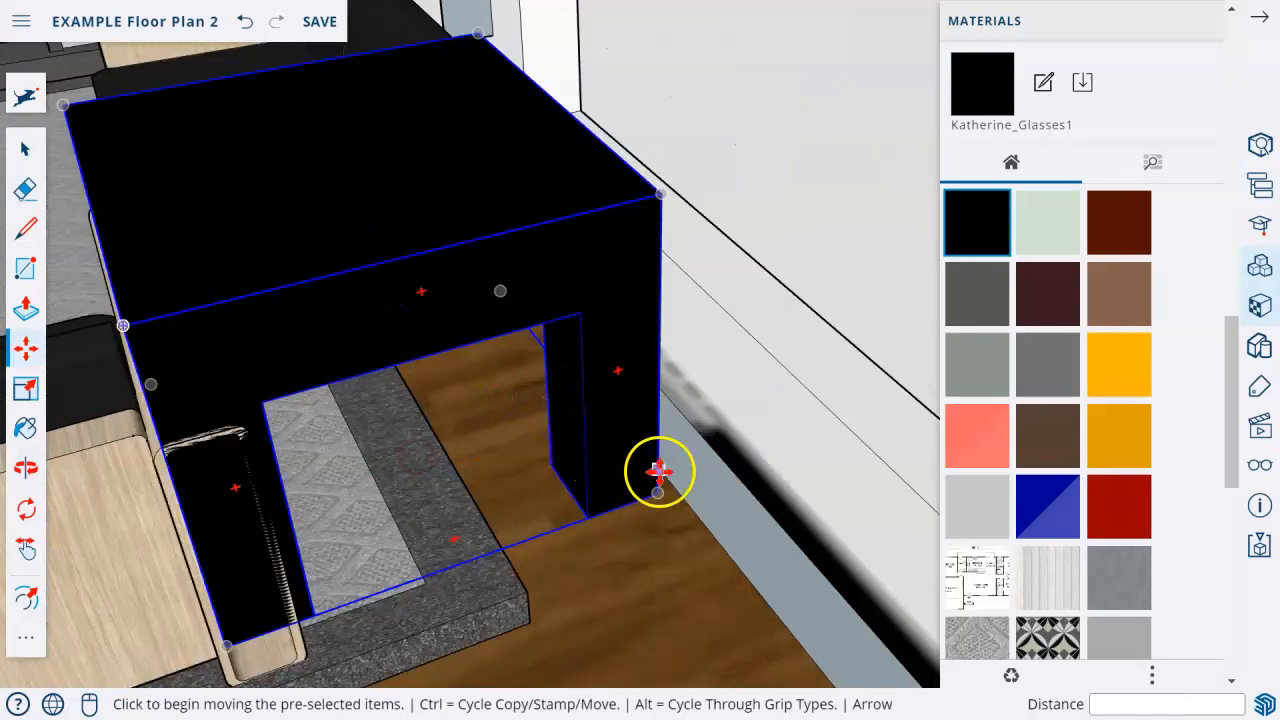
click(658, 470)
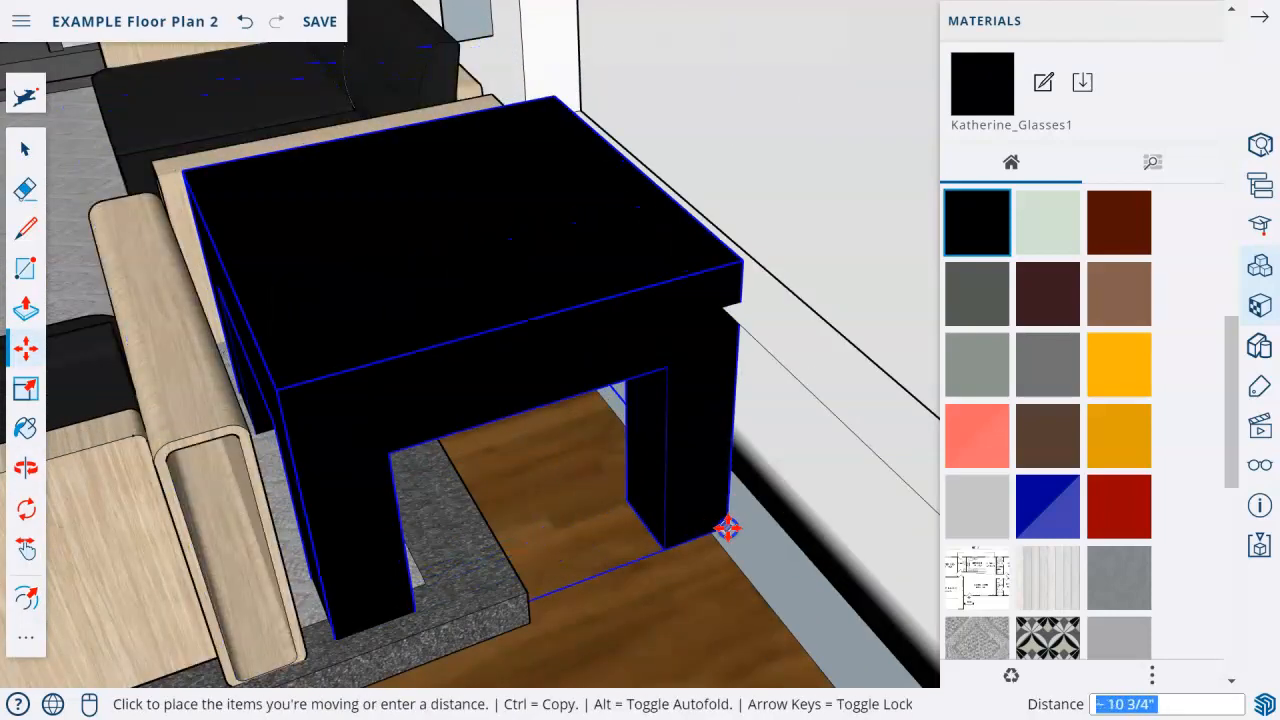
click(545, 484)
Scale the small table uniformly to 0.73 and shift it about 9 5/16" into the corner beside the couch arms.
scroll(545, 484, down, 5)
middle_drag(532, 484, 479, 490)
click(26, 390)
click(345, 362)
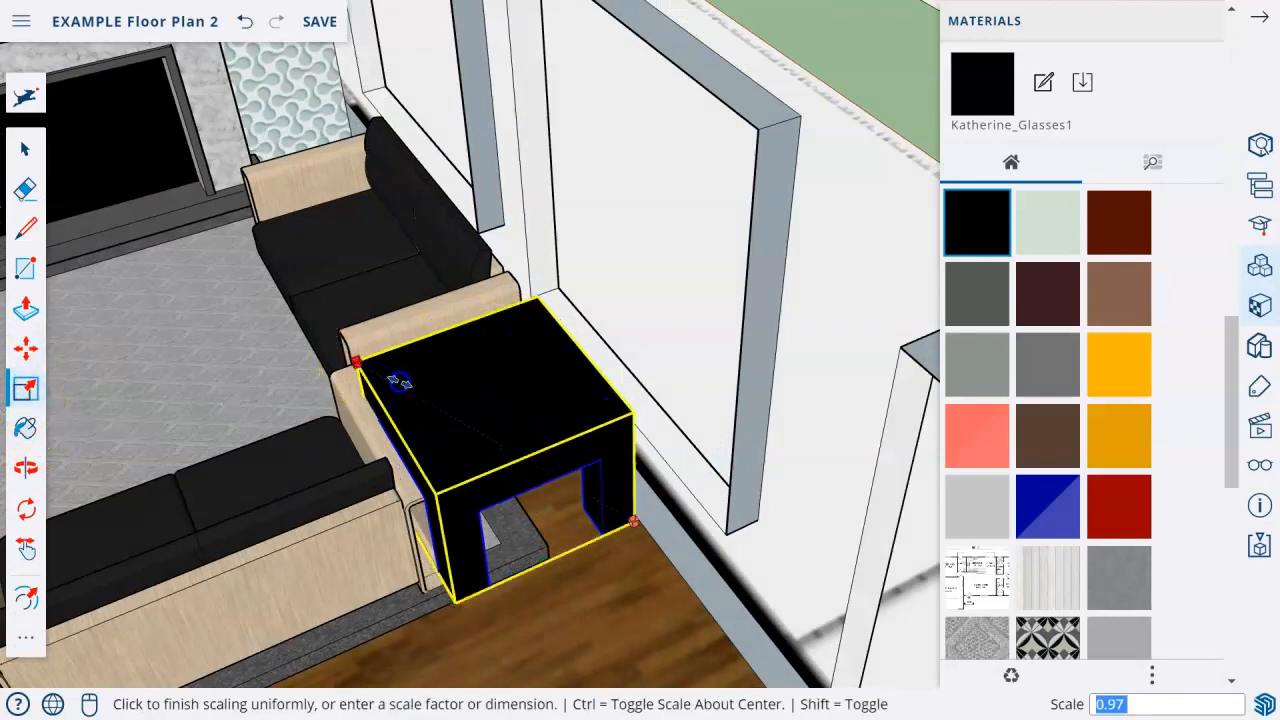
click(428, 400)
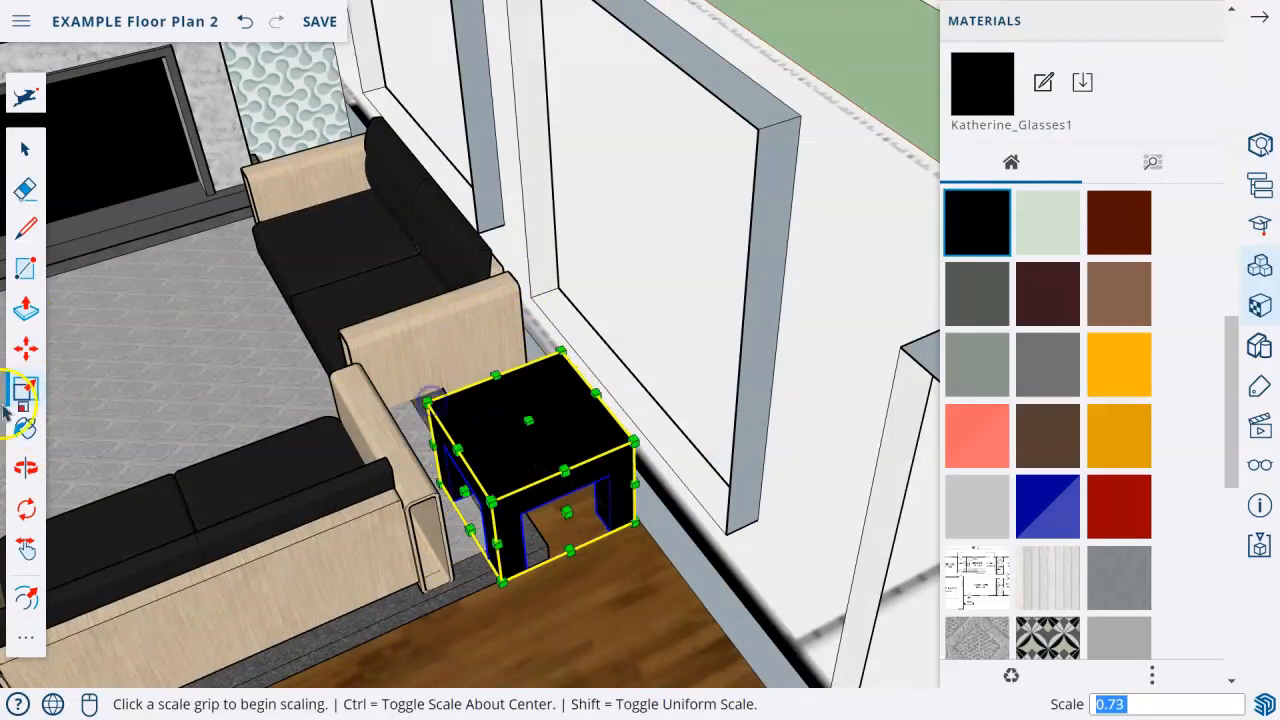
click(27, 360)
click(530, 540)
click(512, 522)
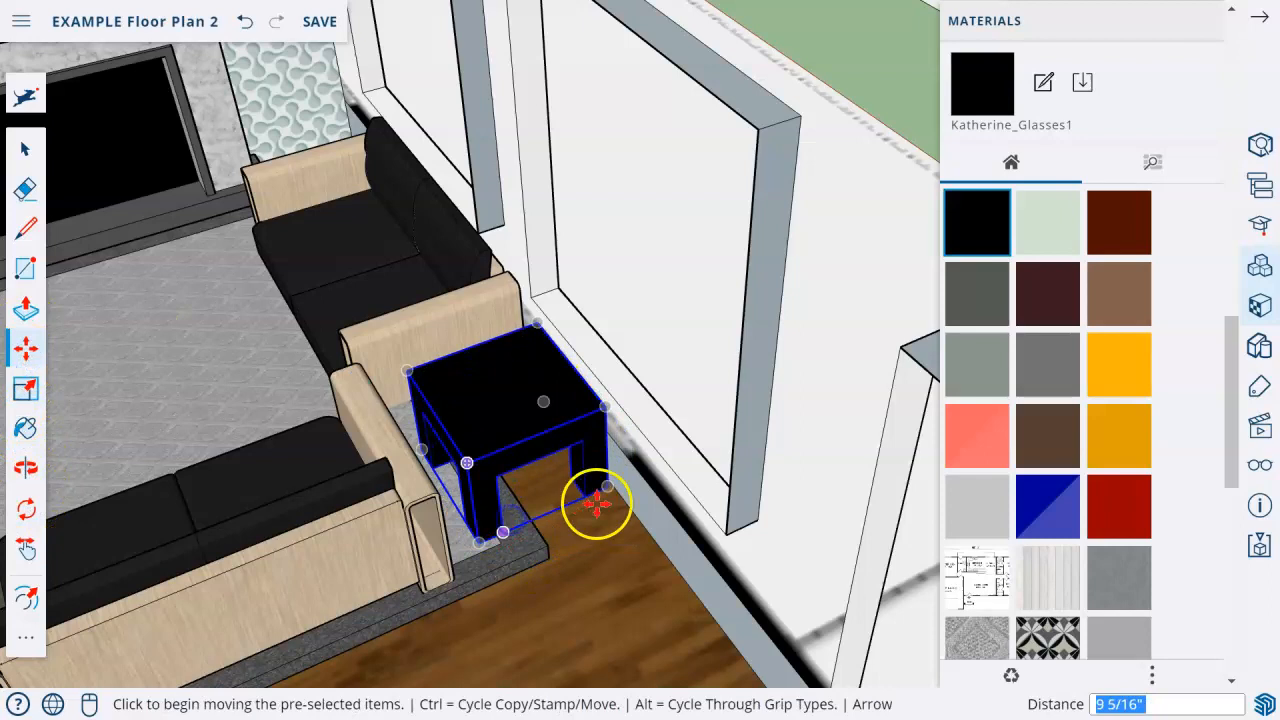
scroll(597, 505, down, 6)
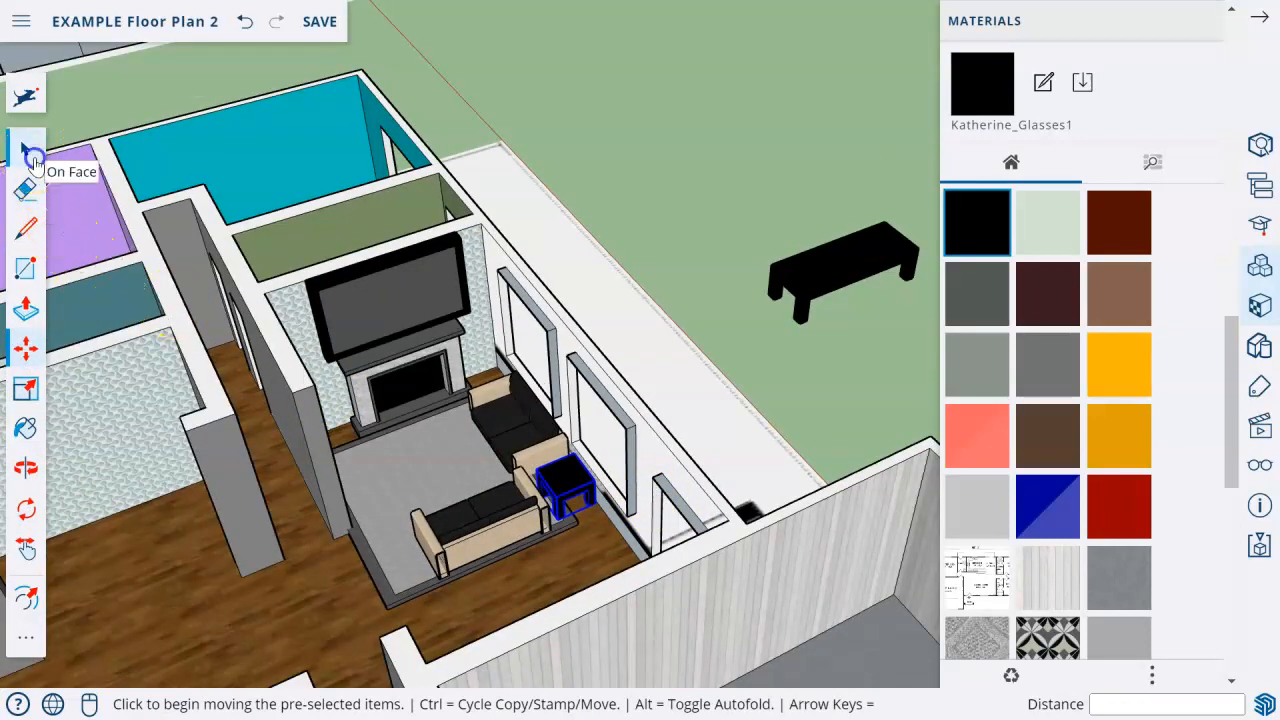
Move the black long table about 28' 9" from the lawn onto the living room rug.
click(28, 152)
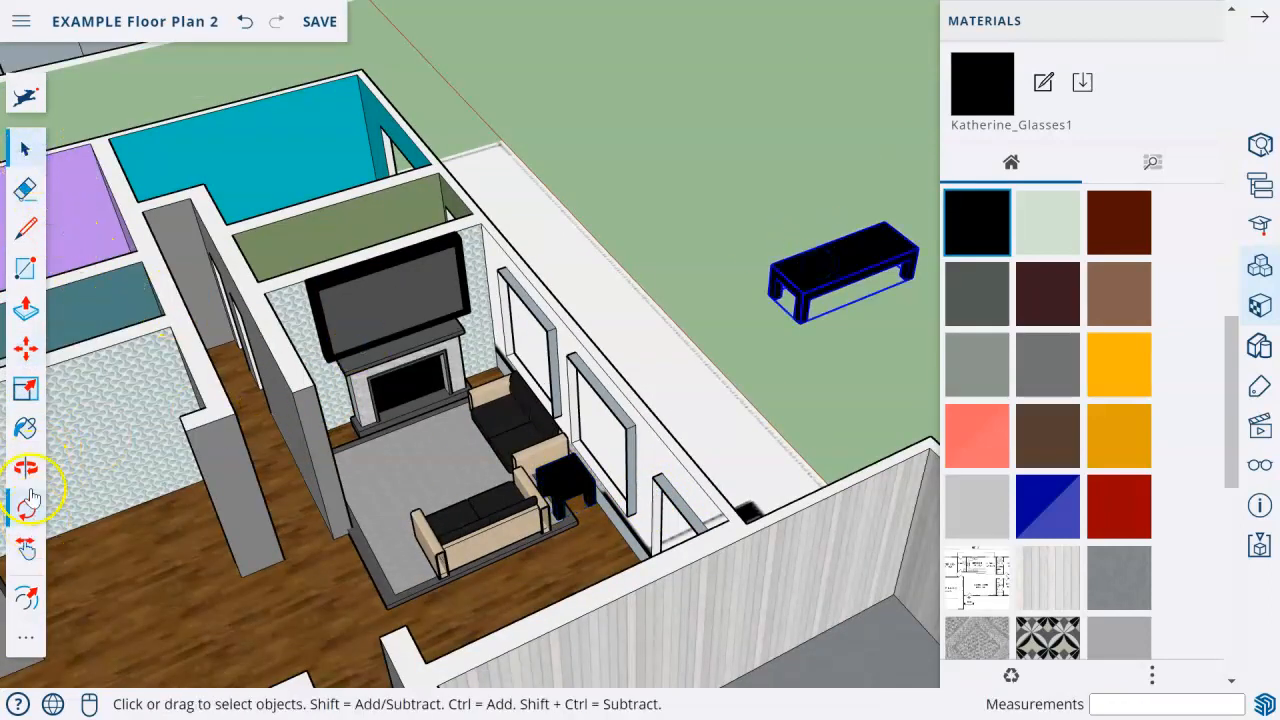
click(28, 356)
click(786, 328)
click(404, 512)
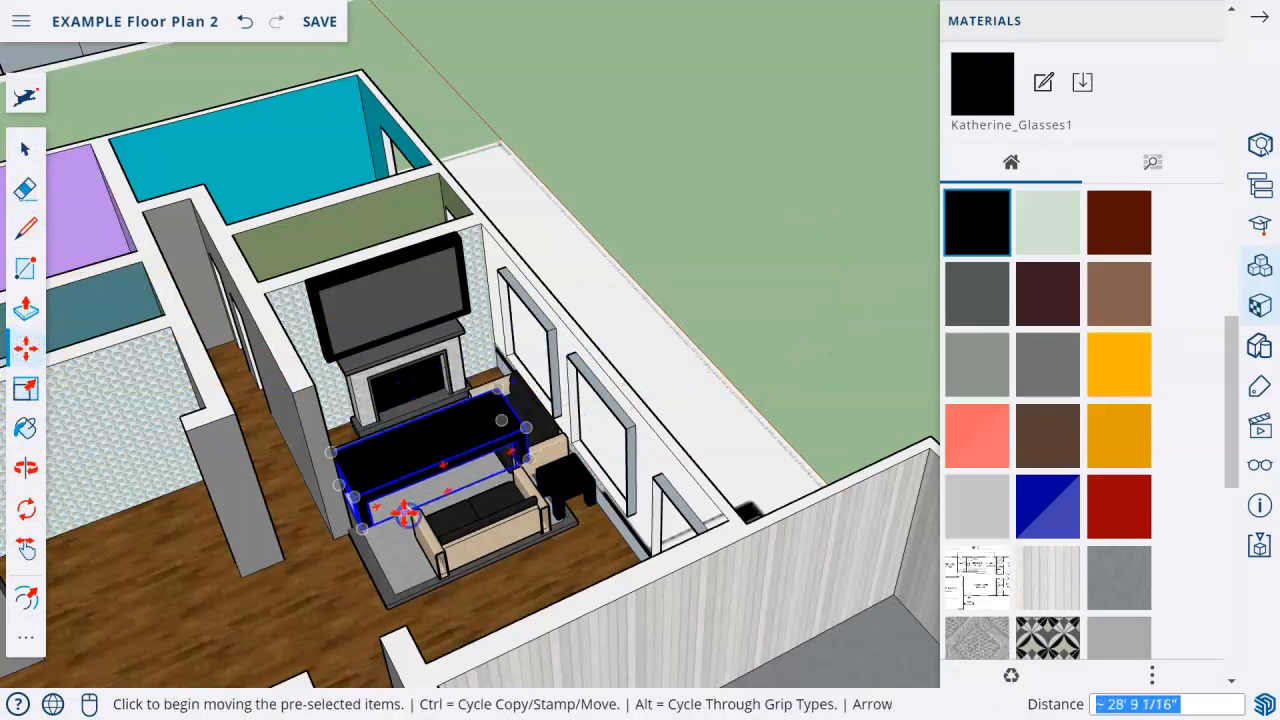
Scale the long table down uniformly and move it about 2' 2" across the rug in front of the fireplace.
scroll(404, 512, up, 5)
middle_drag(443, 431, 270, 430)
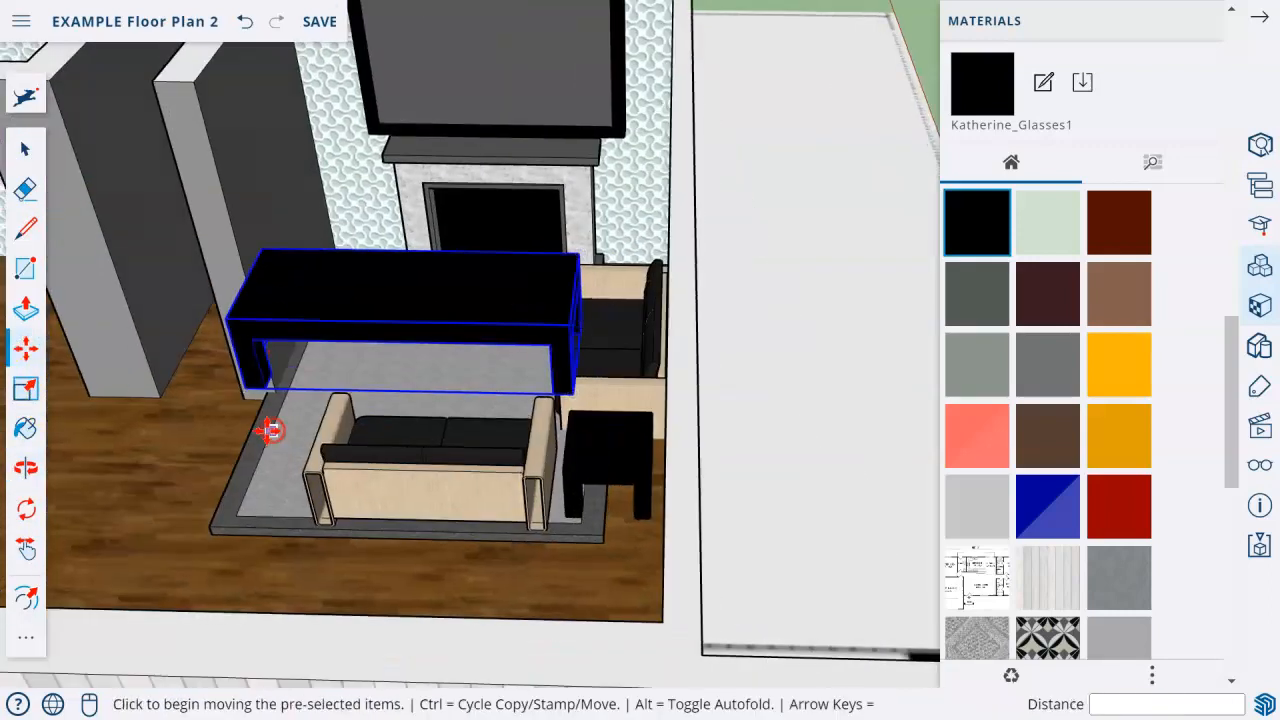
click(26, 388)
click(277, 271)
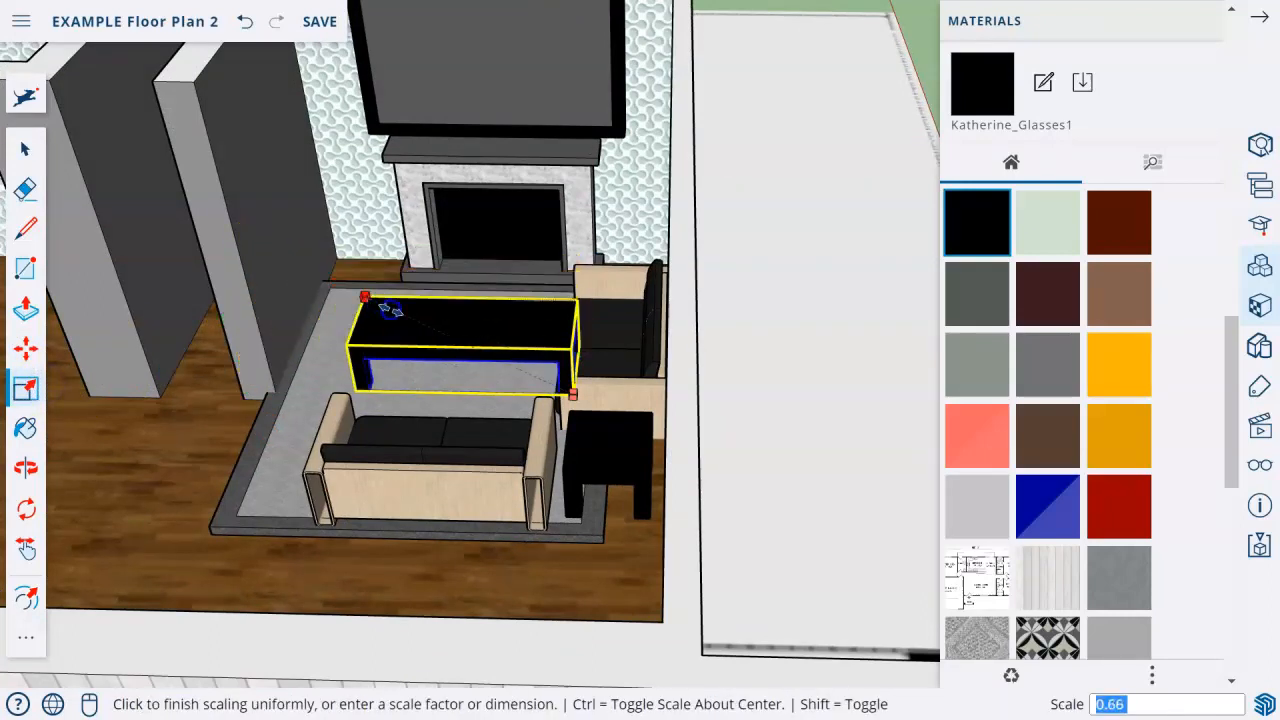
click(413, 319)
scroll(413, 319, up, 5)
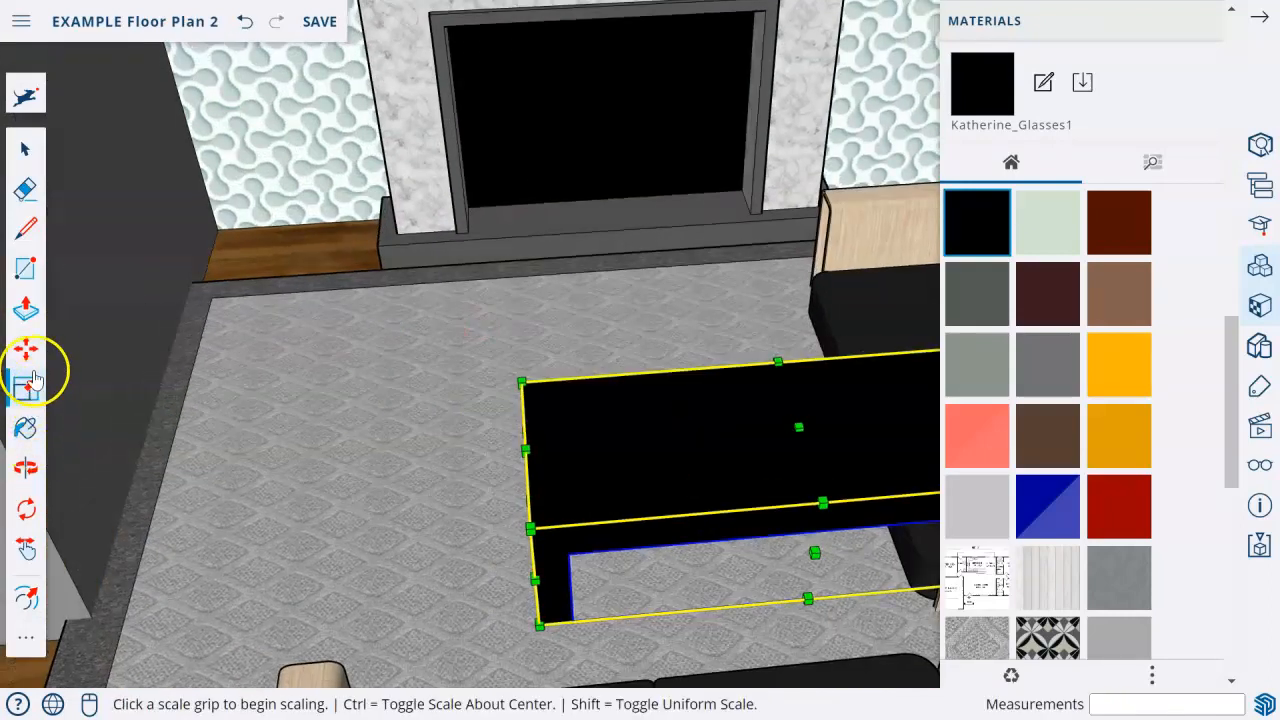
click(26, 348)
click(651, 549)
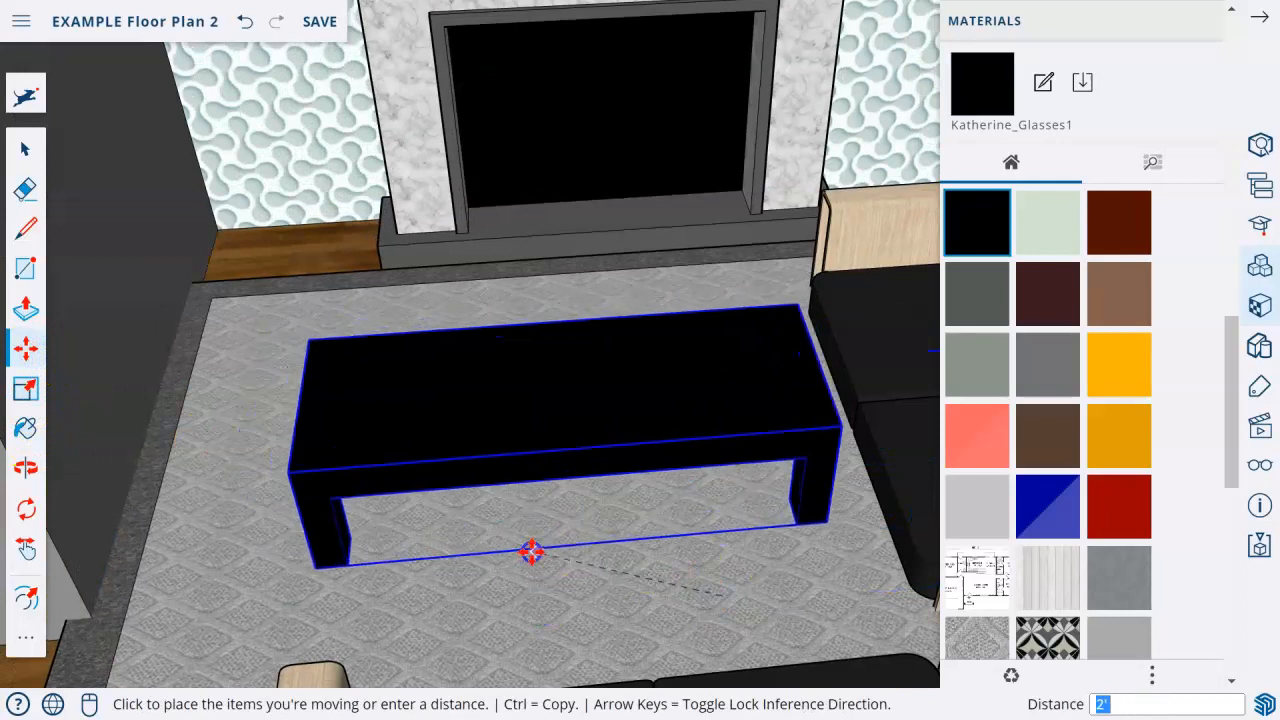
click(525, 549)
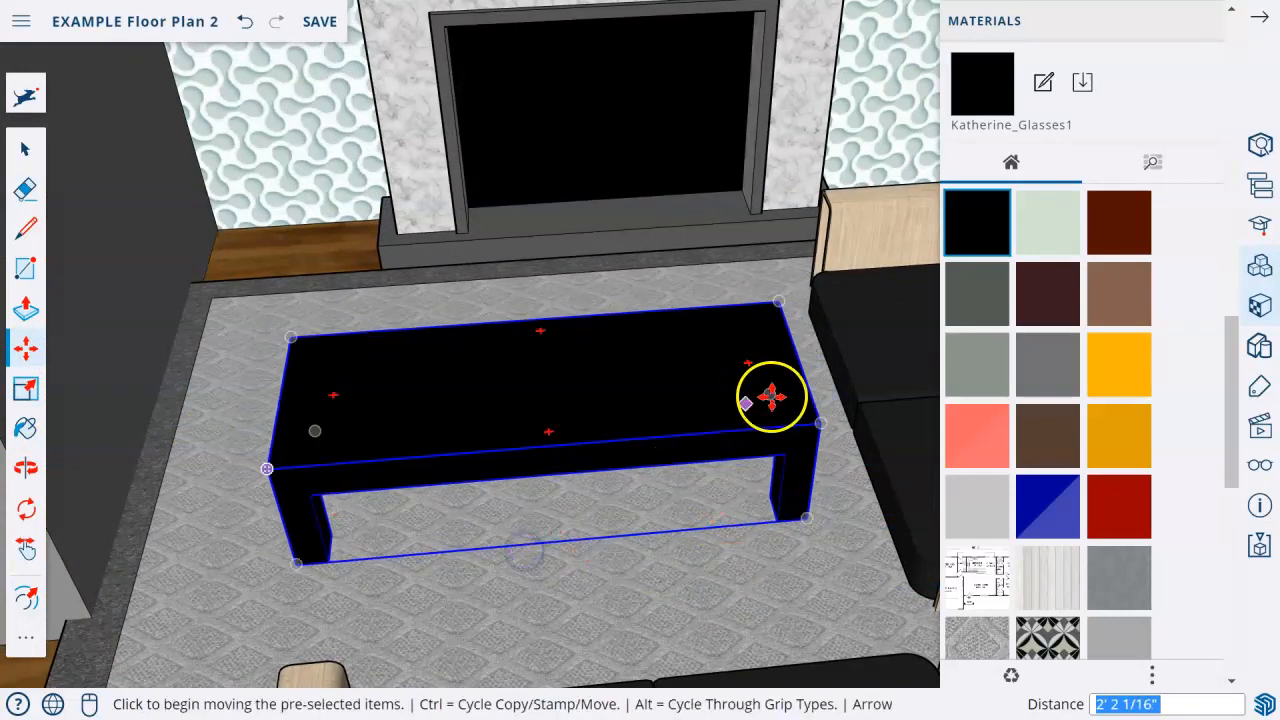
Rotate the long table so its end faces the fireplace, and scale it slightly smaller uniformly.
click(749, 366)
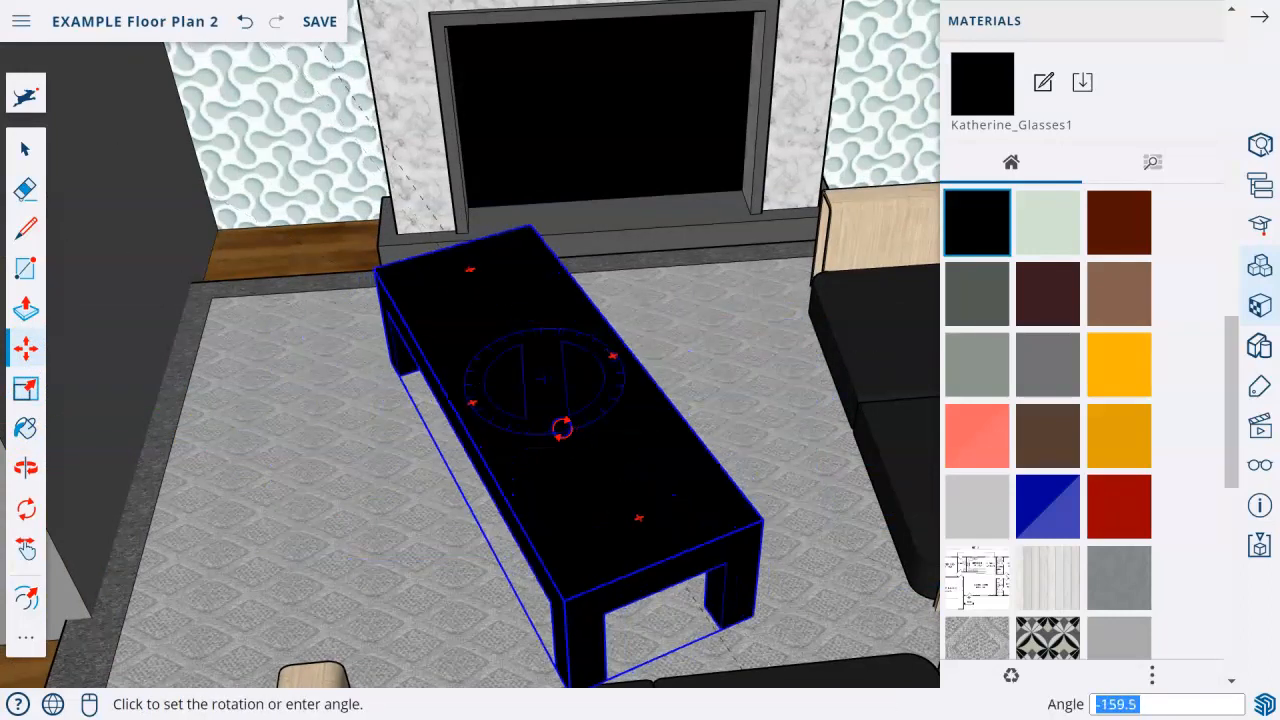
click(576, 495)
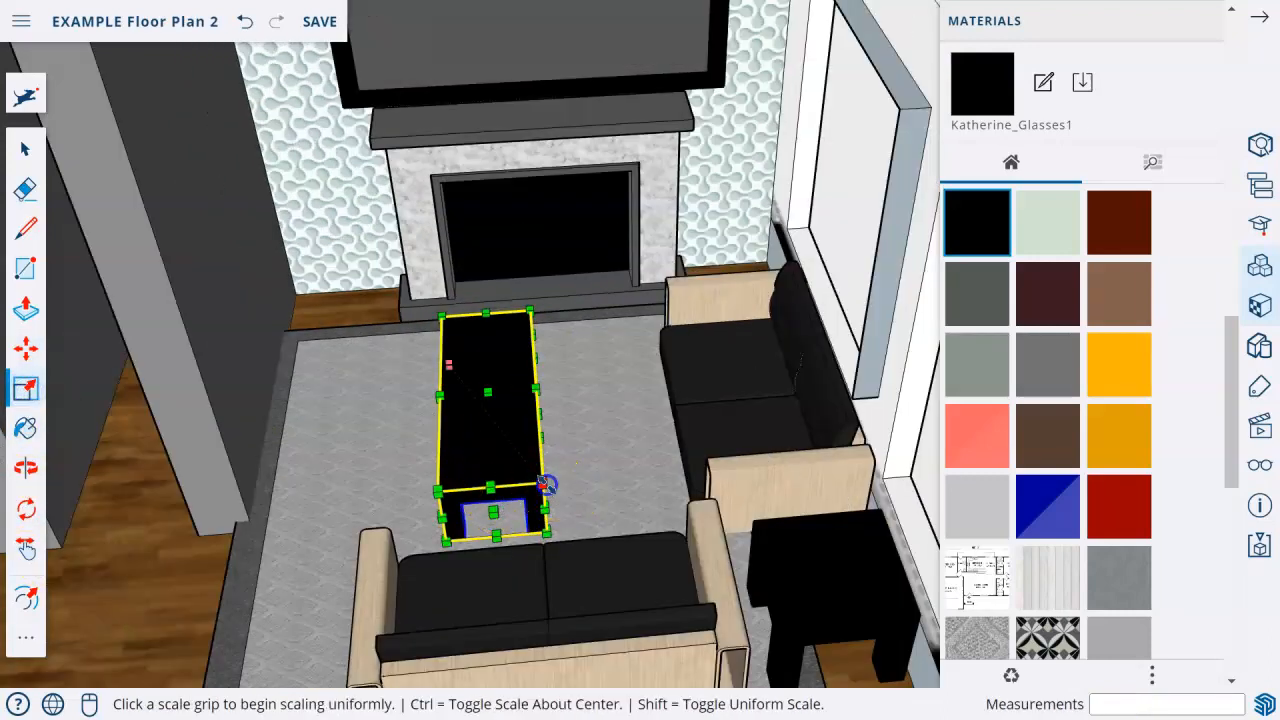
click(543, 484)
click(531, 460)
Move the long table about 11" toward the window-side couch to line it up with the fireplace.
click(24, 349)
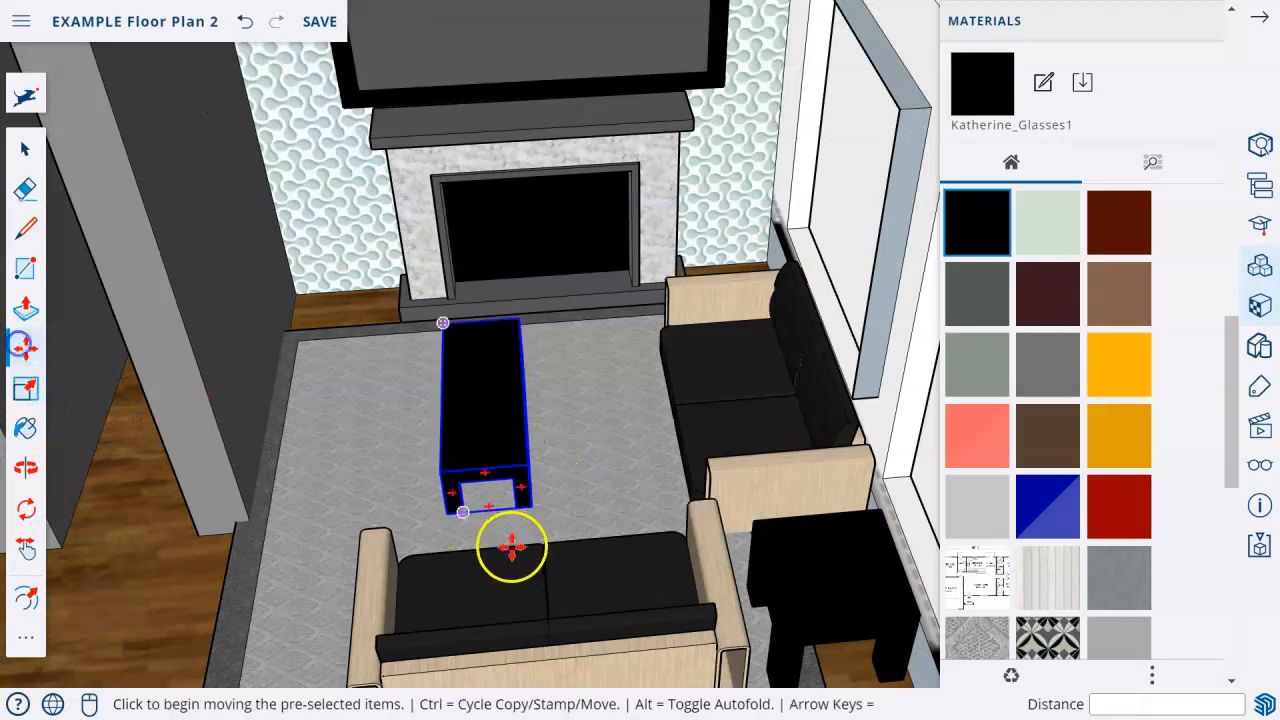
click(488, 492)
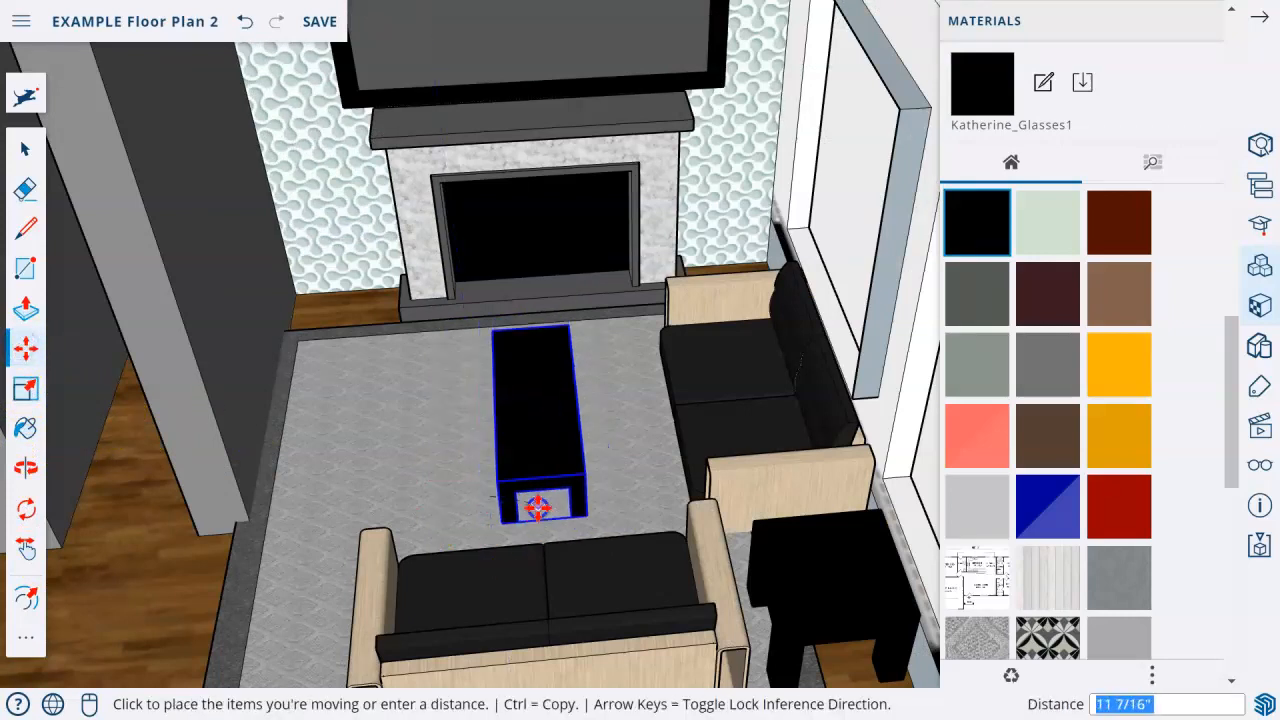
click(533, 509)
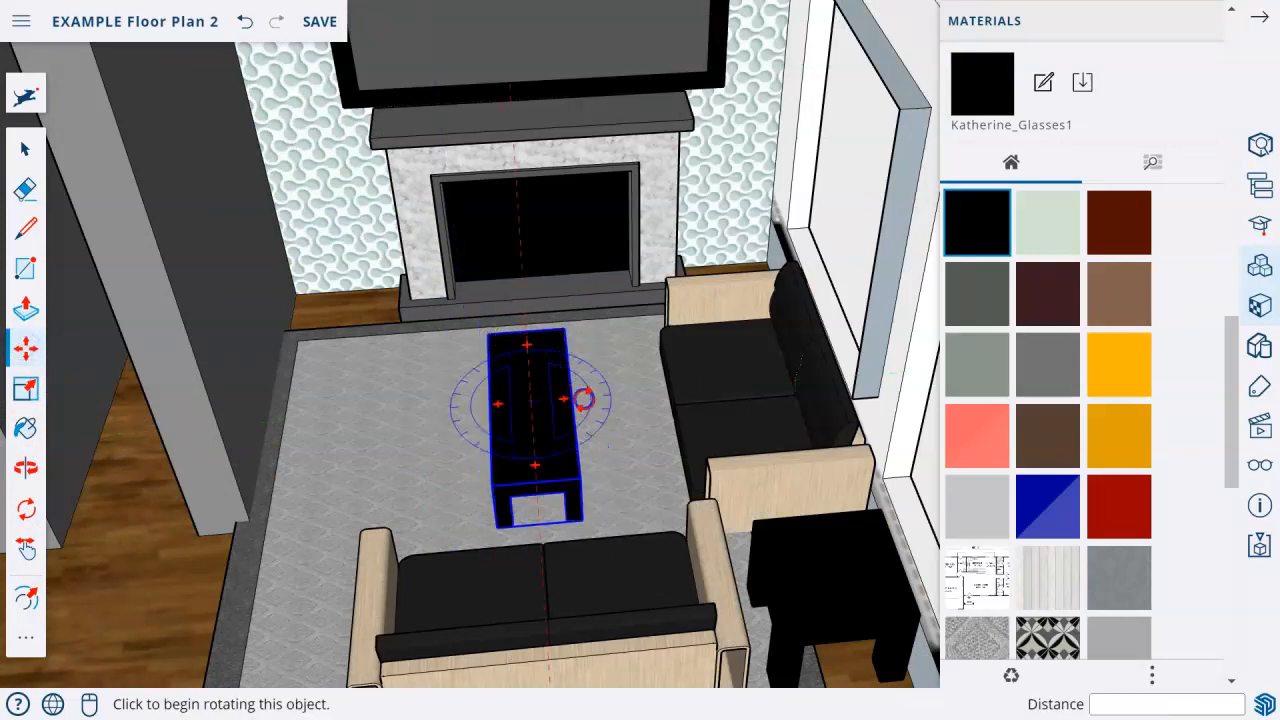
Rotate the long table parallel to the fireplace and move it about 1' 1 5/8" toward the facing couch.
click(583, 398)
click(557, 457)
click(557, 458)
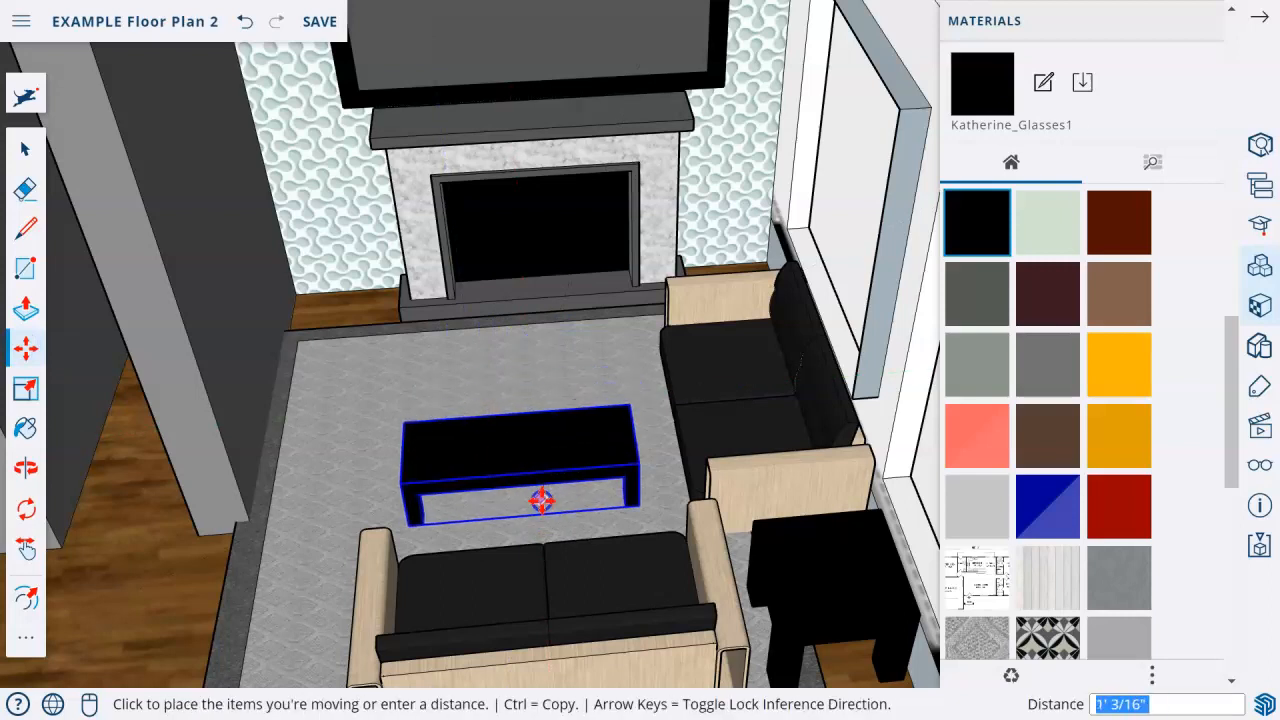
click(538, 502)
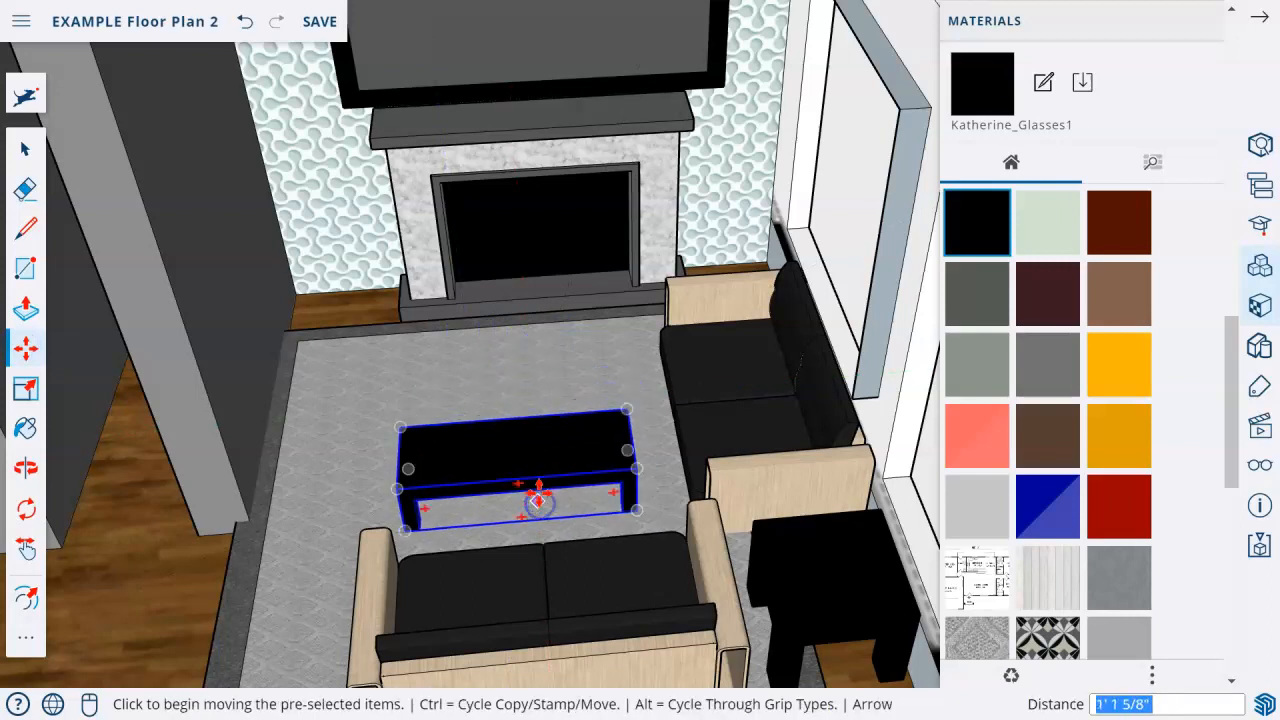
scroll(566, 530, down, 5)
scroll(624, 445, down, 3)
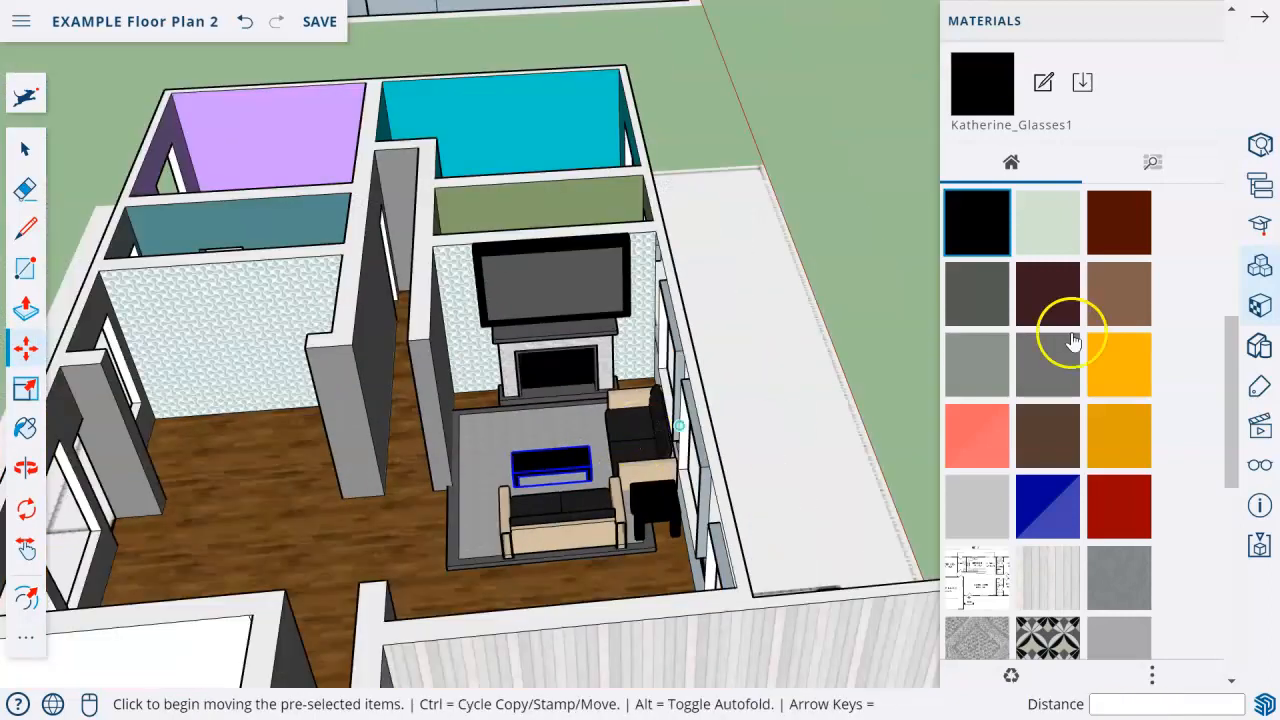
Unhide all hidden objects in the model.
click(1262, 20)
click(1258, 465)
click(999, 126)
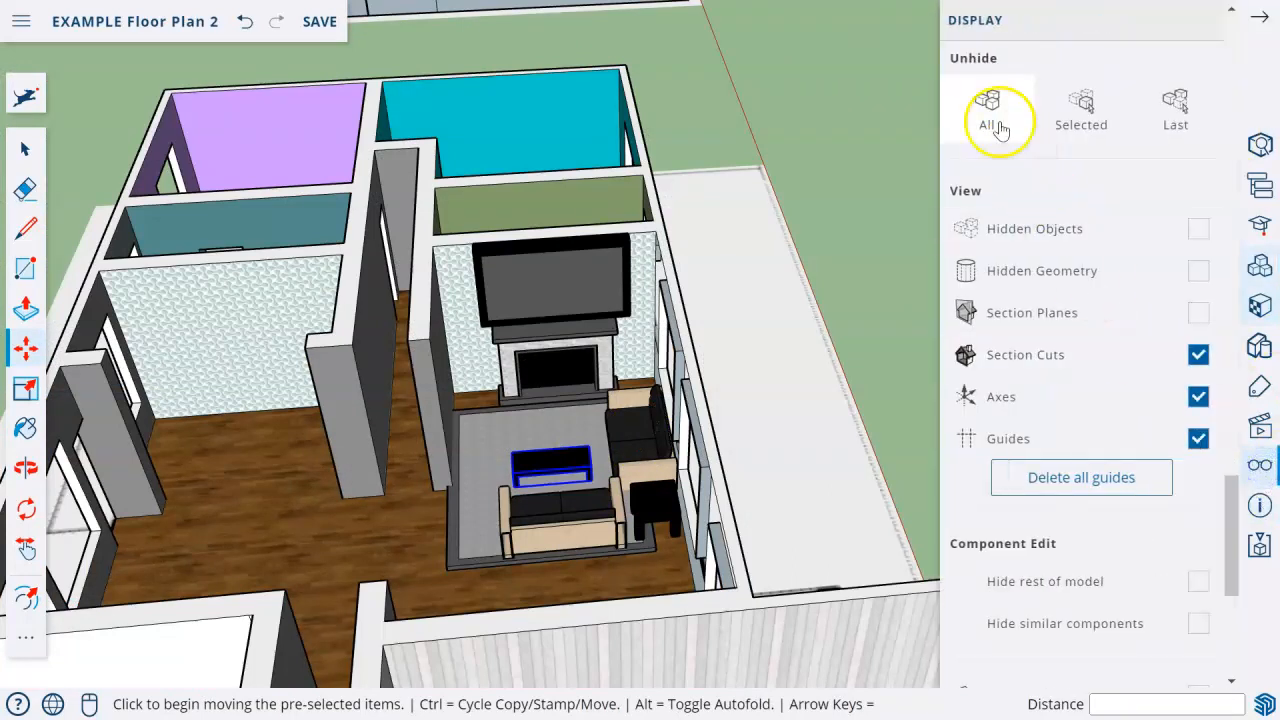
click(1260, 25)
Move the floating long table away from the couches and down toward the rug.
middle_drag(749, 180, 749, 453)
click(311, 163)
middle_drag(497, 357, 617, 326)
middle_drag(832, 352, 251, 295)
scroll(540, 598, up, 5)
middle_drag(555, 585, 895, 335)
middle_drag(946, 470, 751, 475)
click(27, 358)
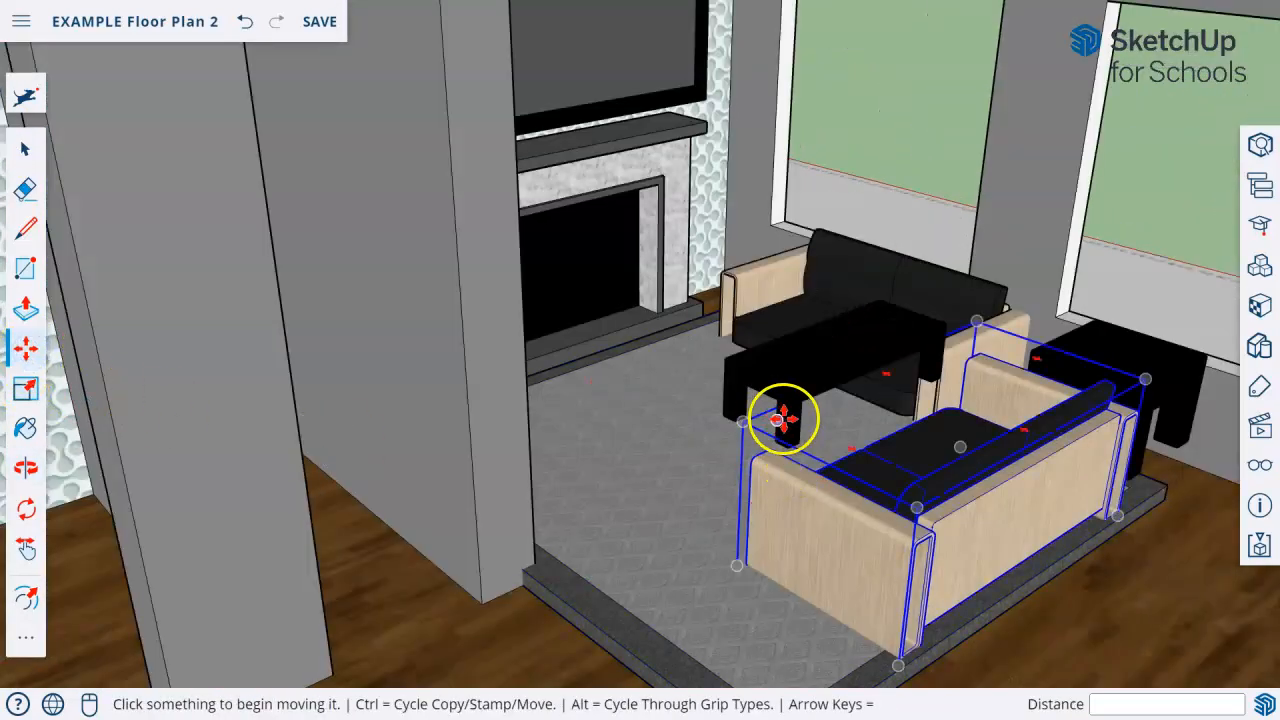
click(740, 403)
click(597, 485)
Reposition the long table on the rug closer to the fireplace, adjusting its height above the rug.
middle_drag(597, 485, 651, 451)
click(640, 440)
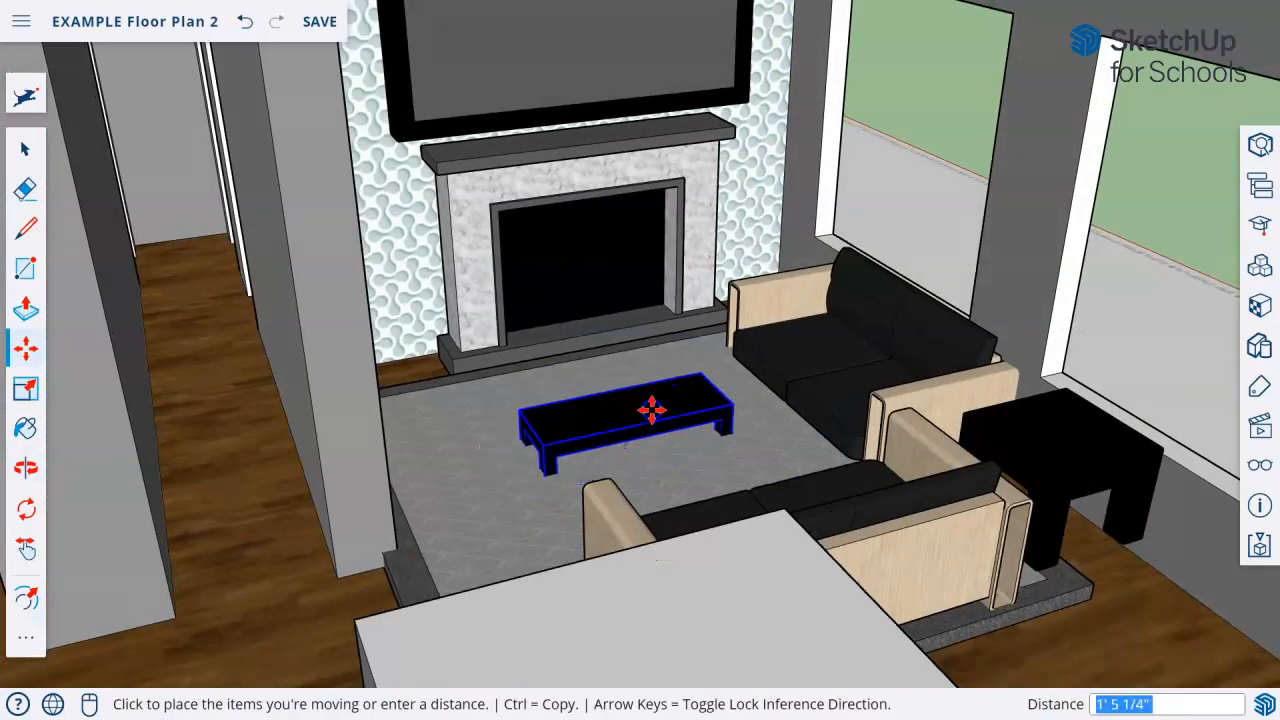
click(661, 388)
click(677, 429)
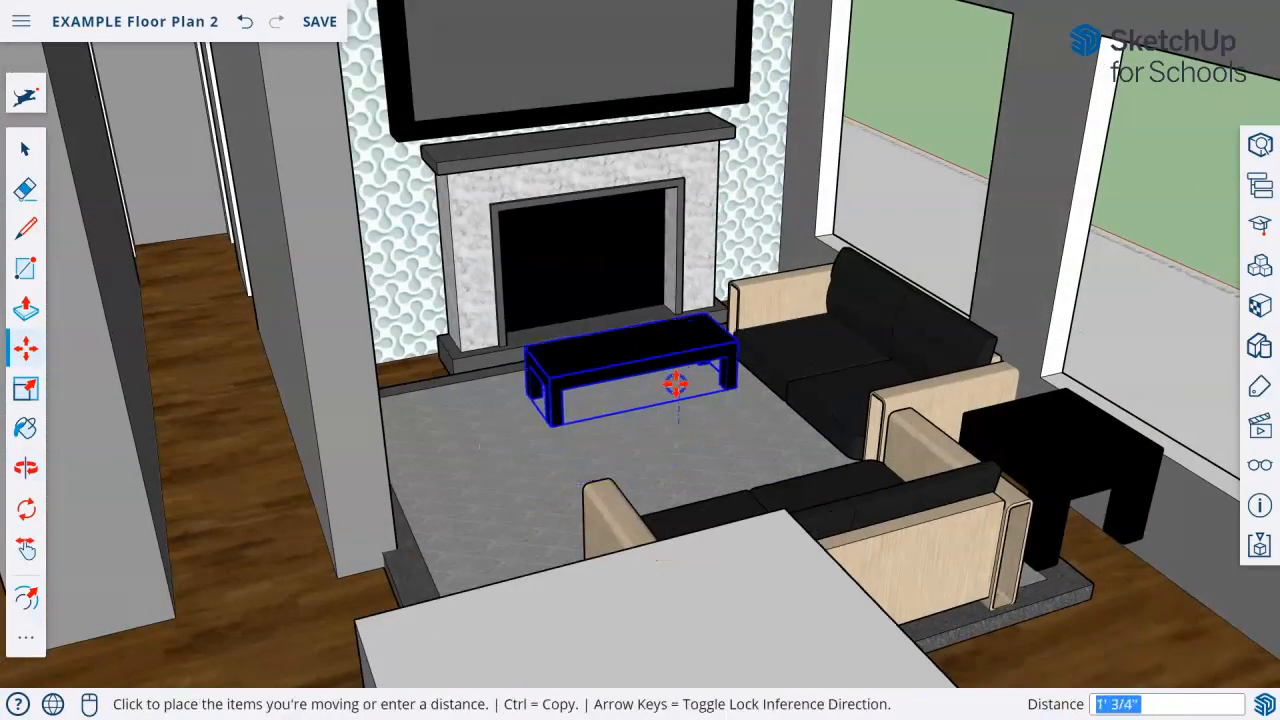
click(673, 389)
click(658, 413)
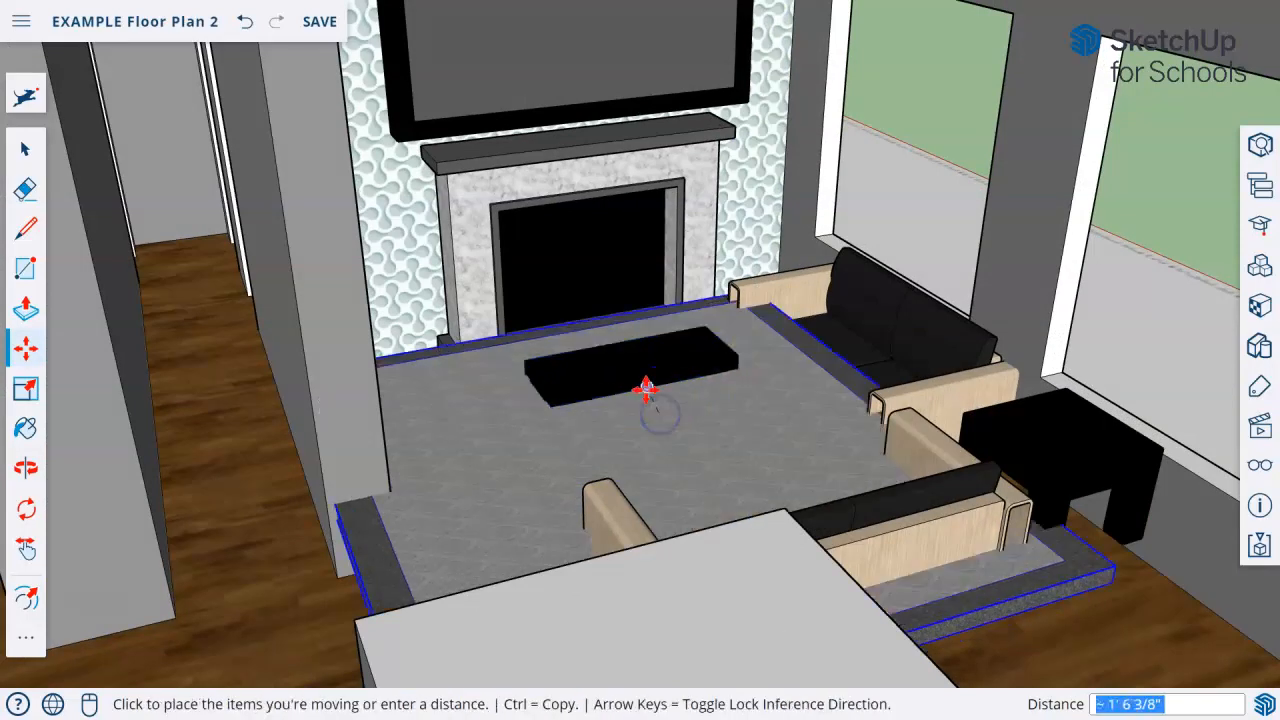
click(645, 388)
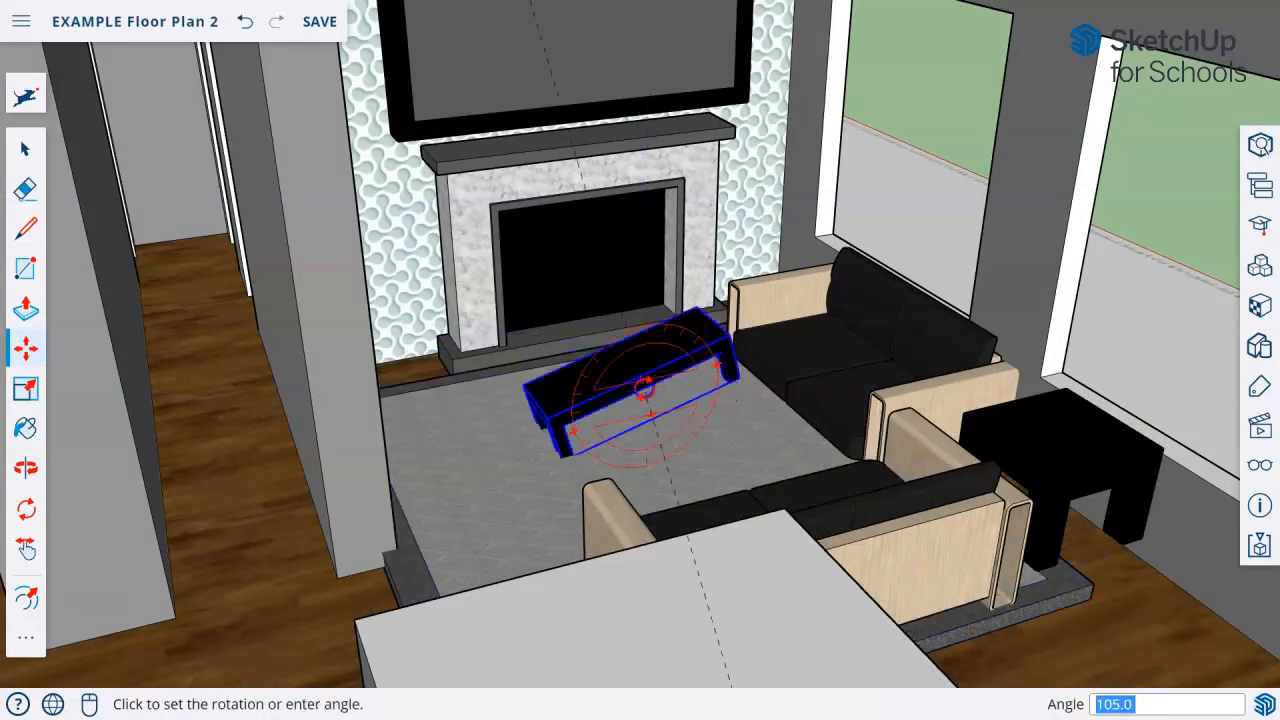
click(650, 405)
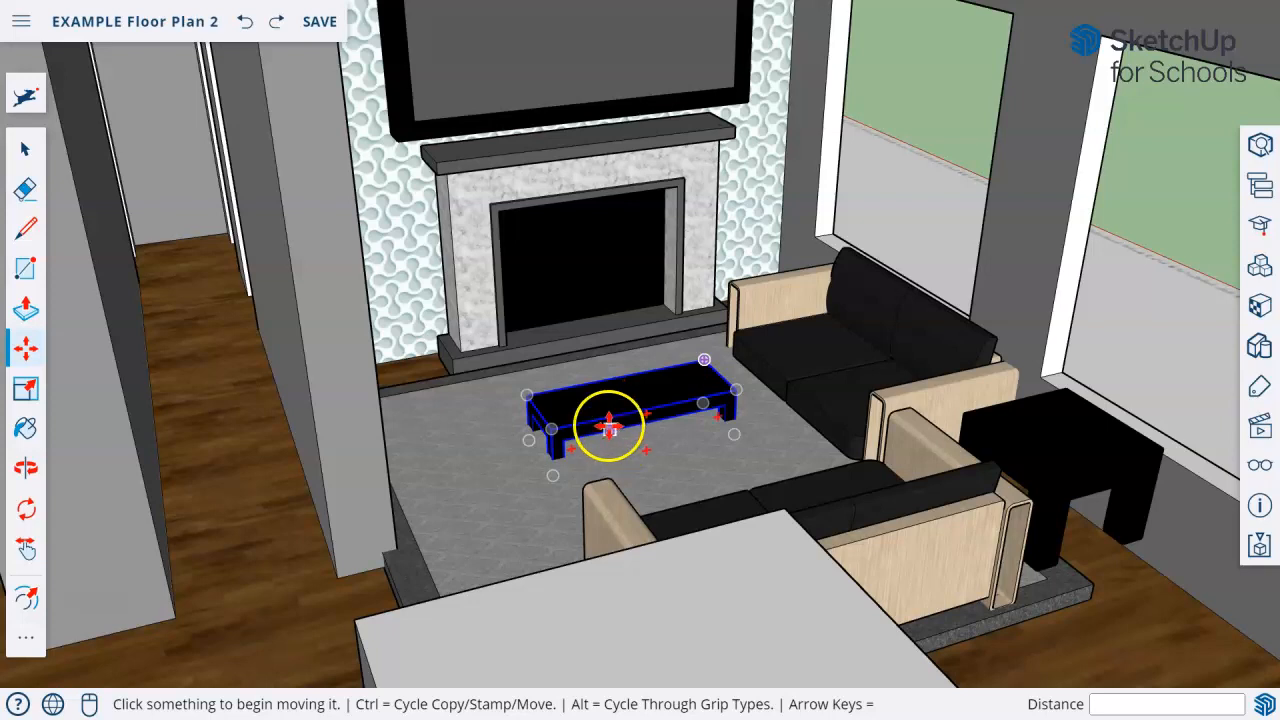
Raise the sunken long table vertically until its legs stand on the rug.
click(608, 427)
click(614, 434)
click(618, 430)
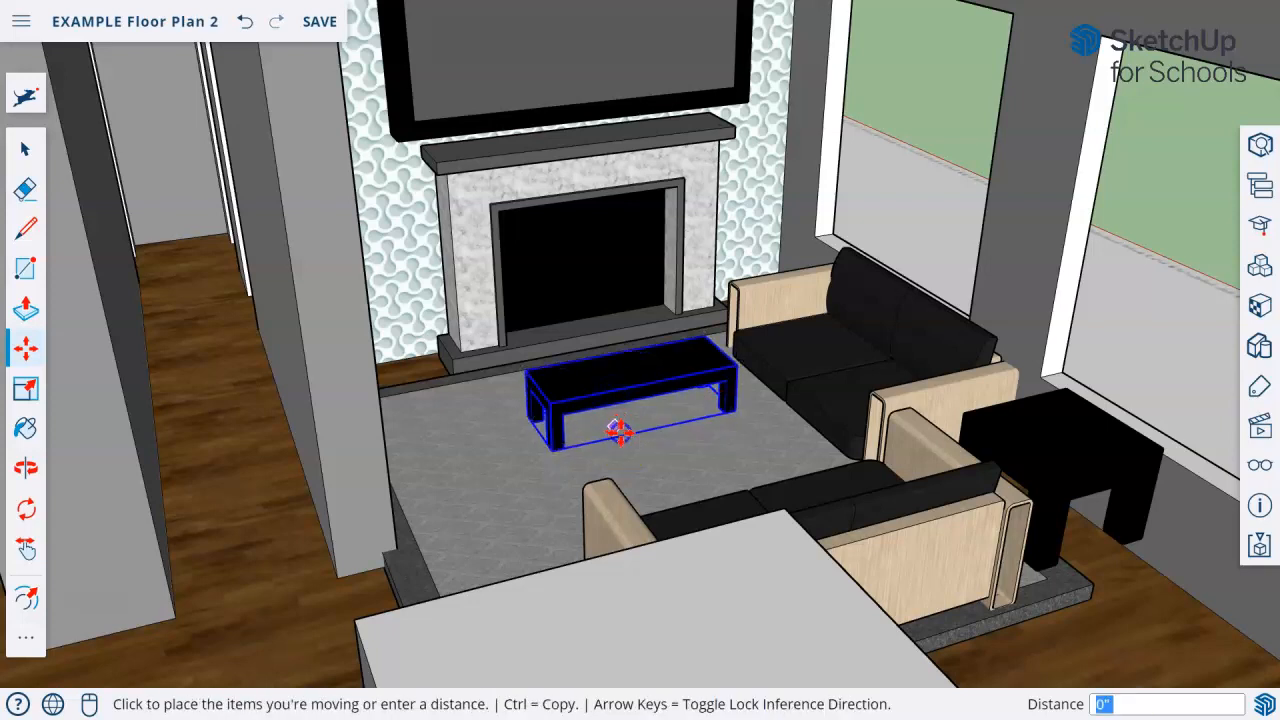
click(692, 441)
middle_drag(692, 441, 643, 537)
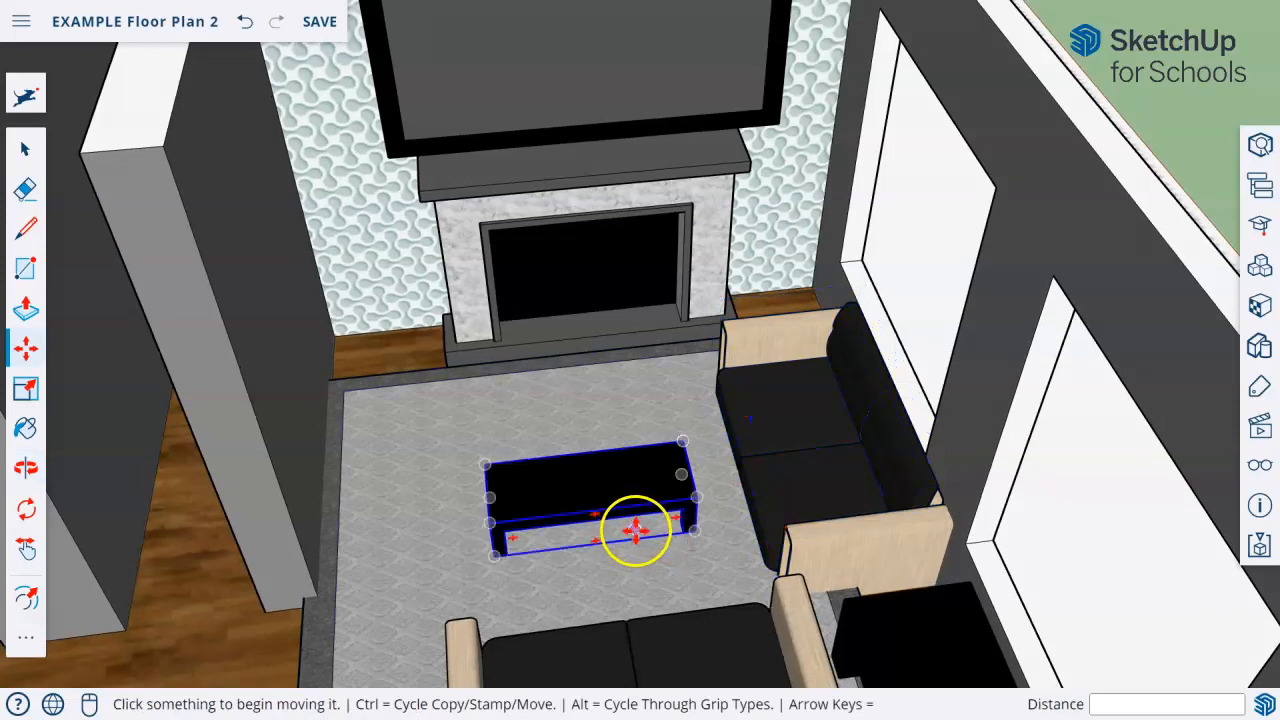
Shift the long table slightly across the rug toward the facing couch and clear the selection.
click(636, 530)
click(643, 551)
scroll(700, 570, down, 6)
middle_drag(659, 493, 967, 642)
click(37, 146)
middle_drag(960, 240, 1023, 301)
drag(1023, 301, 457, 381)
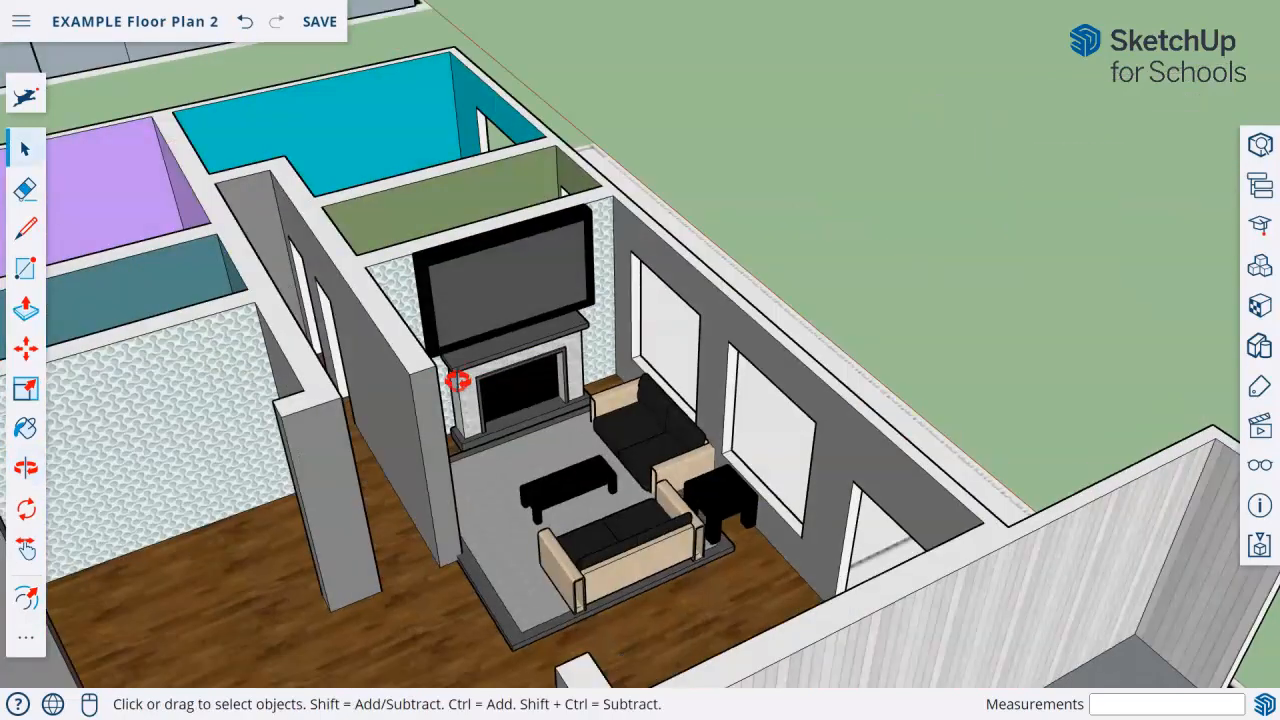